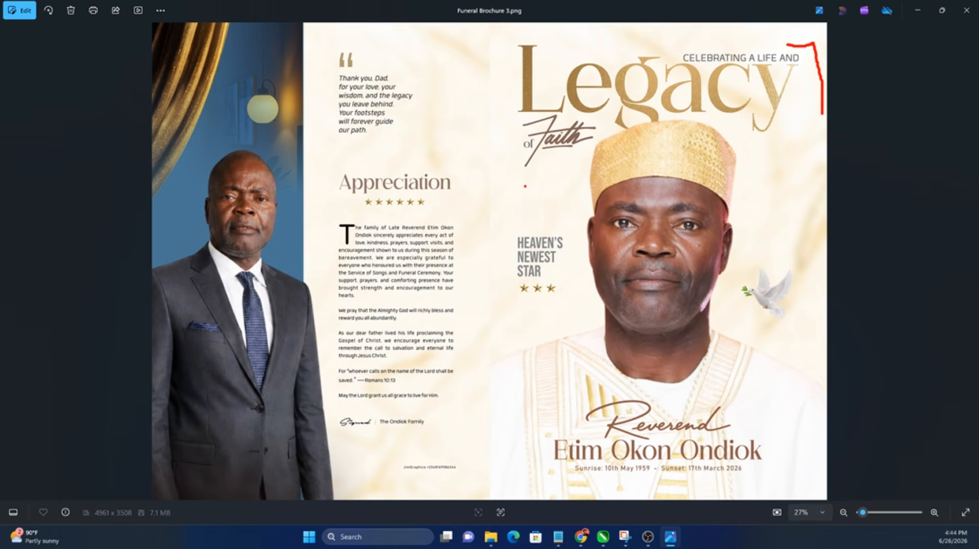
# Step: Review the finished brochure and its mockup images in Windows Photos, ending on the dove image
pyautogui.moveTo(525, 186)
pyautogui.mouseDown()
pyautogui.moveTo(691, 171)
pyautogui.moveTo(781, 99)
pyautogui.mouseUp()
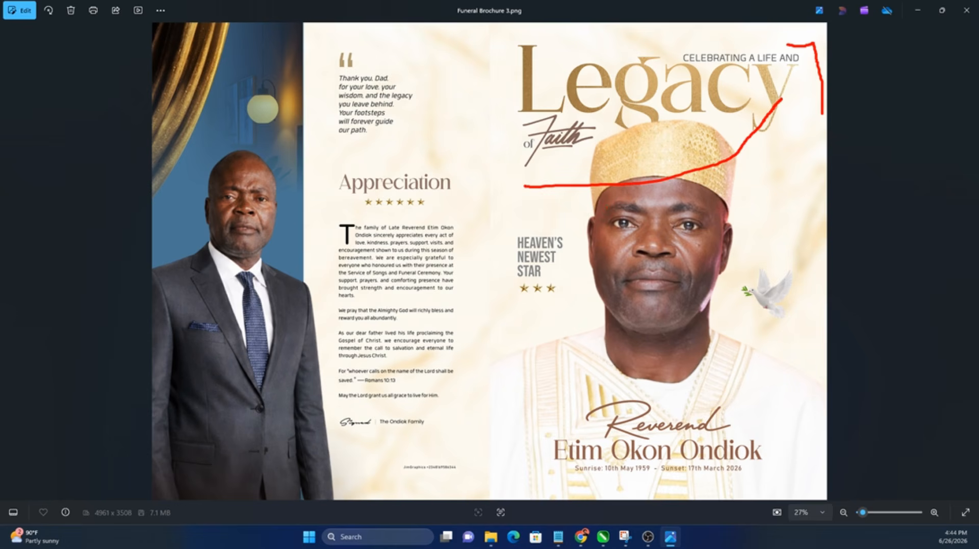
pyautogui.moveTo(179, 206)
pyautogui.mouseDown()
pyautogui.moveTo(234, 147)
pyautogui.moveTo(291, 219)
pyautogui.moveTo(270, 272)
pyautogui.moveTo(376, 302)
pyautogui.mouseUp()
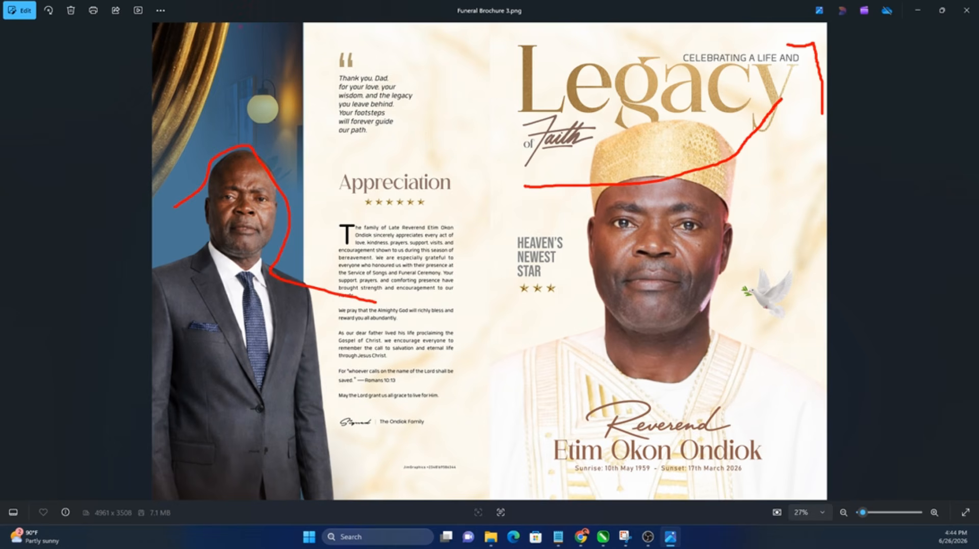
pyautogui.moveTo(241, 25)
pyautogui.mouseDown()
pyautogui.moveTo(222, 116)
pyautogui.moveTo(161, 214)
pyautogui.mouseUp()
pyautogui.moveTo(499, 227)
pyautogui.mouseDown()
pyautogui.moveTo(557, 231)
pyautogui.moveTo(567, 278)
pyautogui.moveTo(555, 319)
pyautogui.moveTo(512, 292)
pyautogui.mouseUp()
pyautogui.moveTo(544, 404)
pyautogui.mouseDown()
pyautogui.moveTo(771, 408)
pyautogui.moveTo(759, 472)
pyautogui.moveTo(565, 473)
pyautogui.mouseUp()
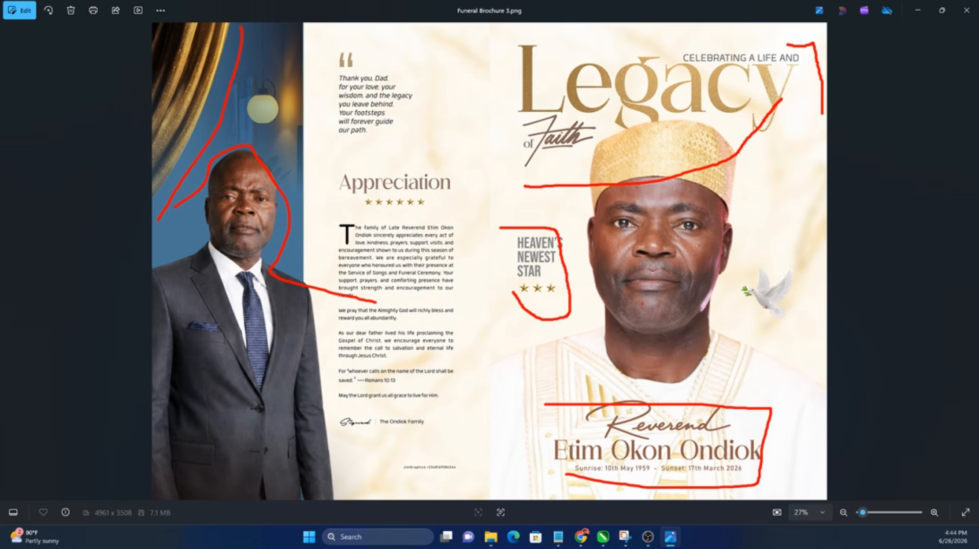
pyautogui.press('Right')
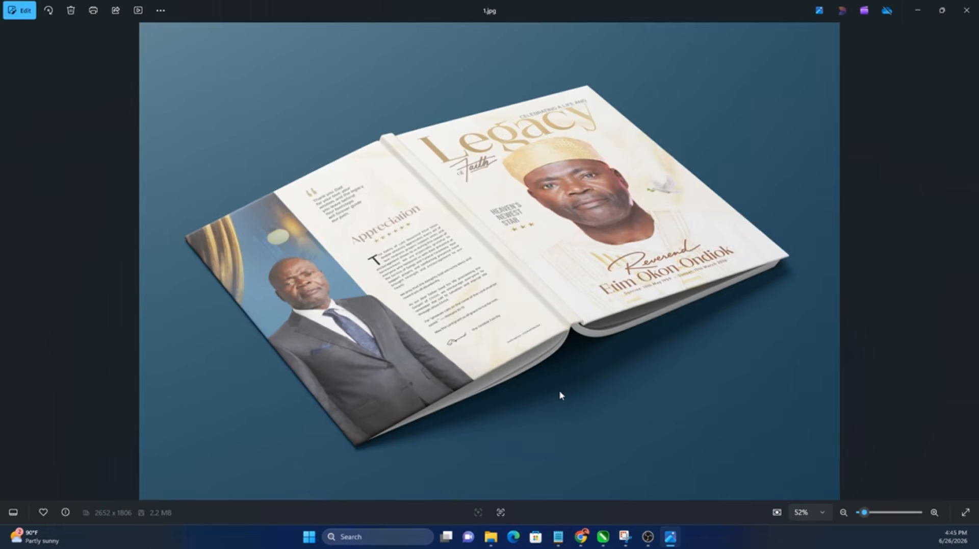
pyautogui.press('Right')
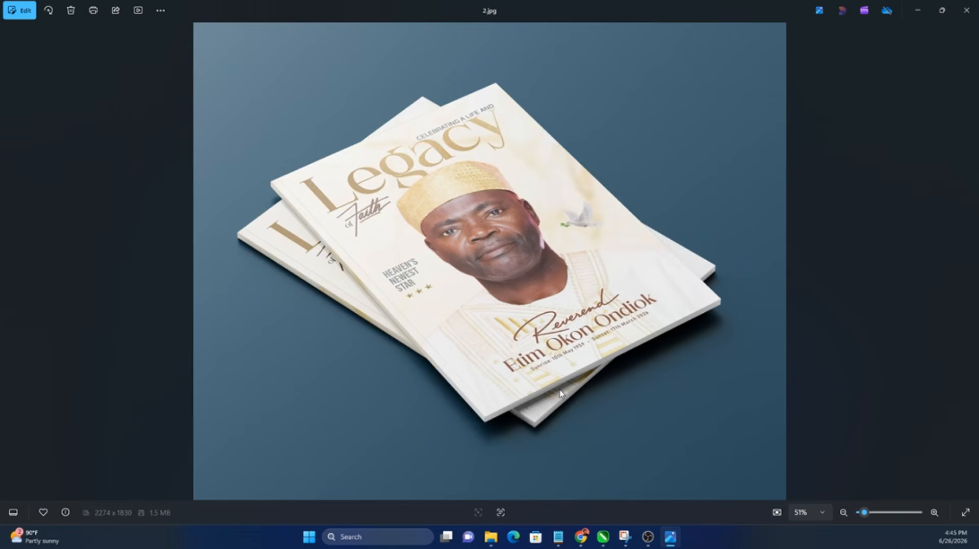
pyautogui.press('Right')
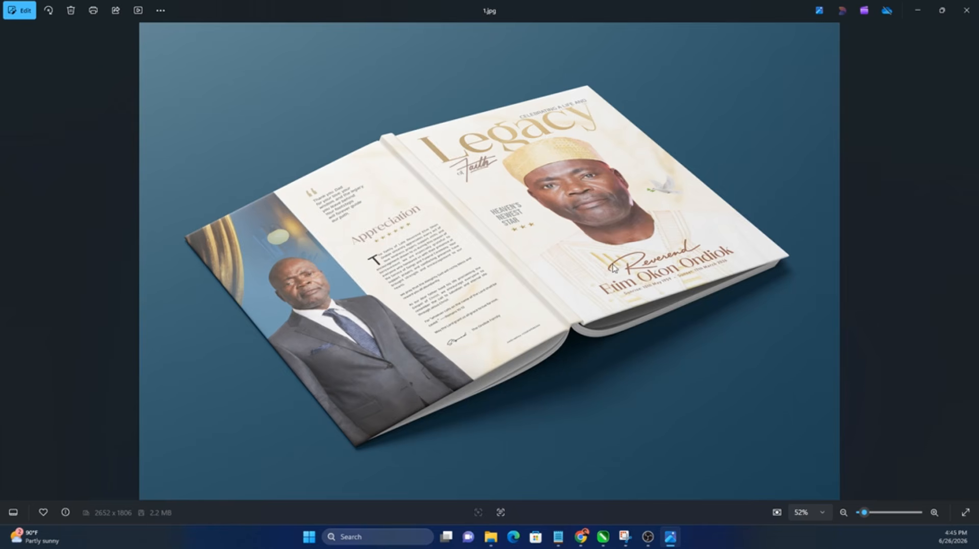
pyautogui.press('Left')
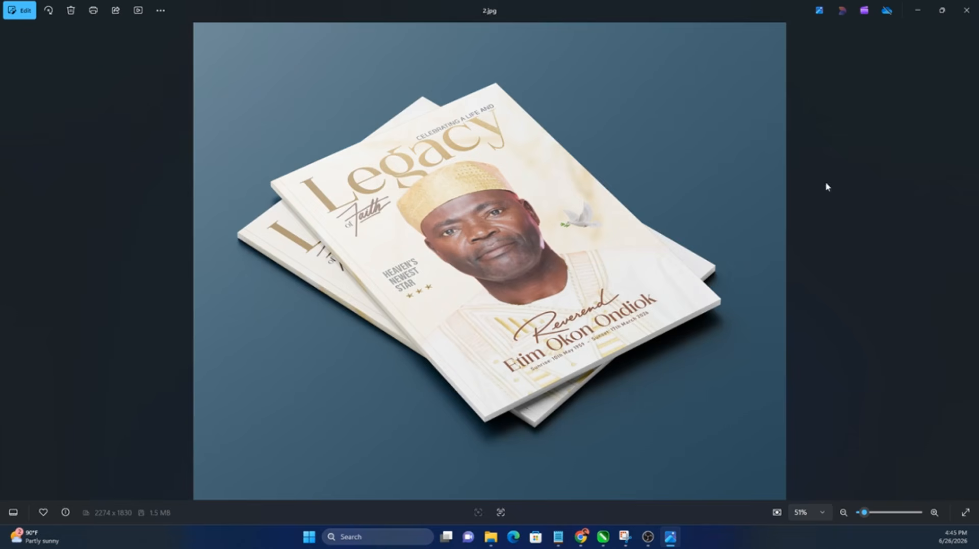
pyautogui.press('Right')
pyautogui.press('Right')
pyautogui.press('Right')
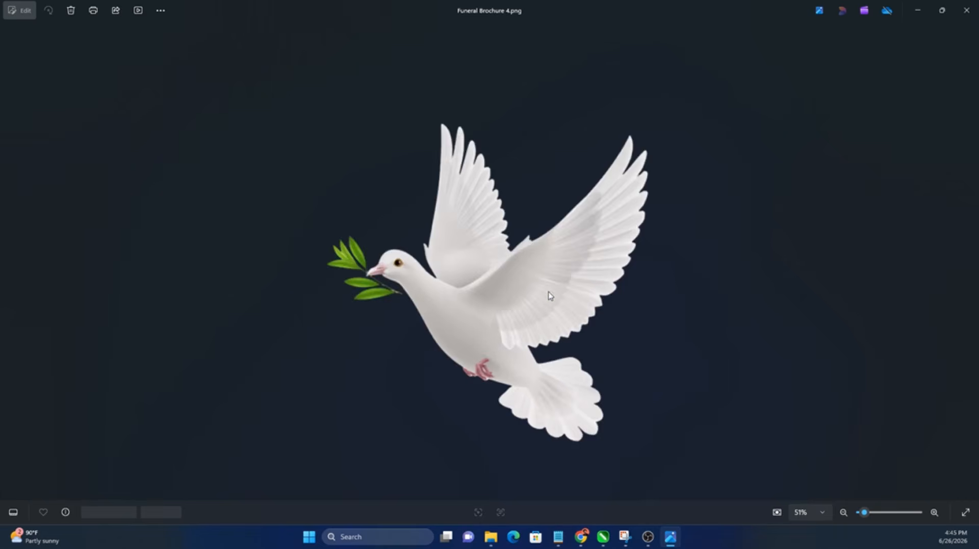
# Step: Look over the marble, light, gold star, Faith and Reverend images in the Funeral folder, then return to CorelDRAW
pyautogui.click(490, 536)
pyautogui.click(338, 159)
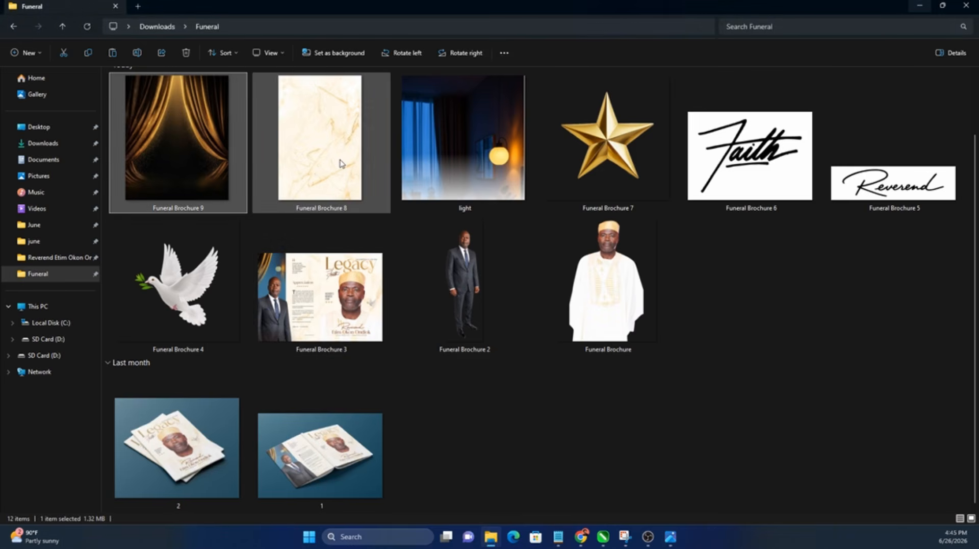
pyautogui.click(465, 177)
pyautogui.click(643, 178)
pyautogui.click(750, 184)
pyautogui.click(876, 196)
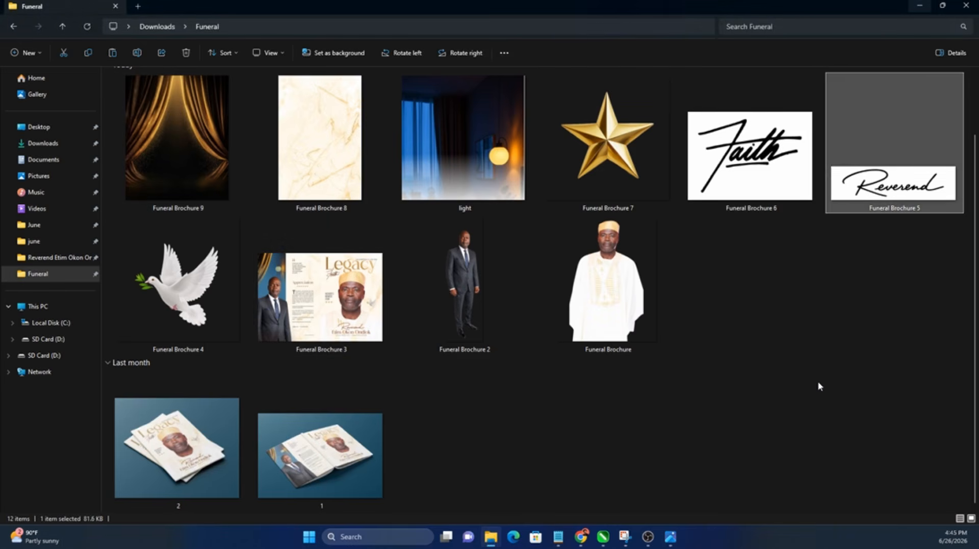
pyautogui.click(819, 385)
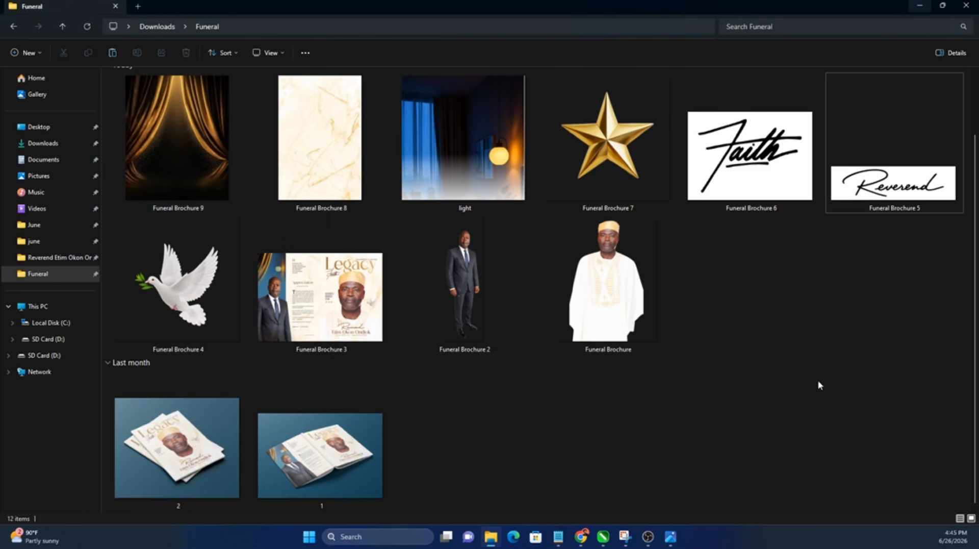
pyautogui.click(603, 536)
pyautogui.click(51, 49)
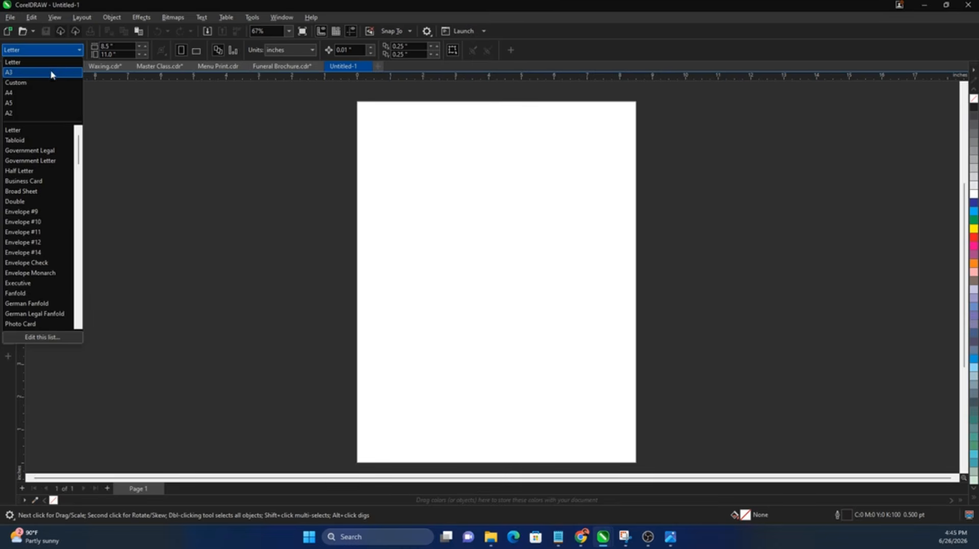
# Step: Make the page A3 in landscape orientation, 420 × 297 mm
pyautogui.click(61, 53)
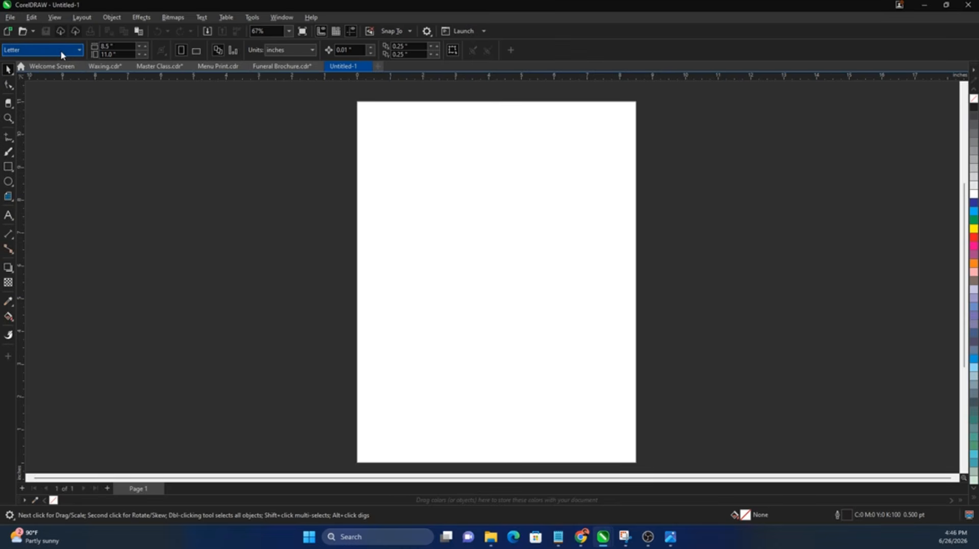
pyautogui.click(65, 53)
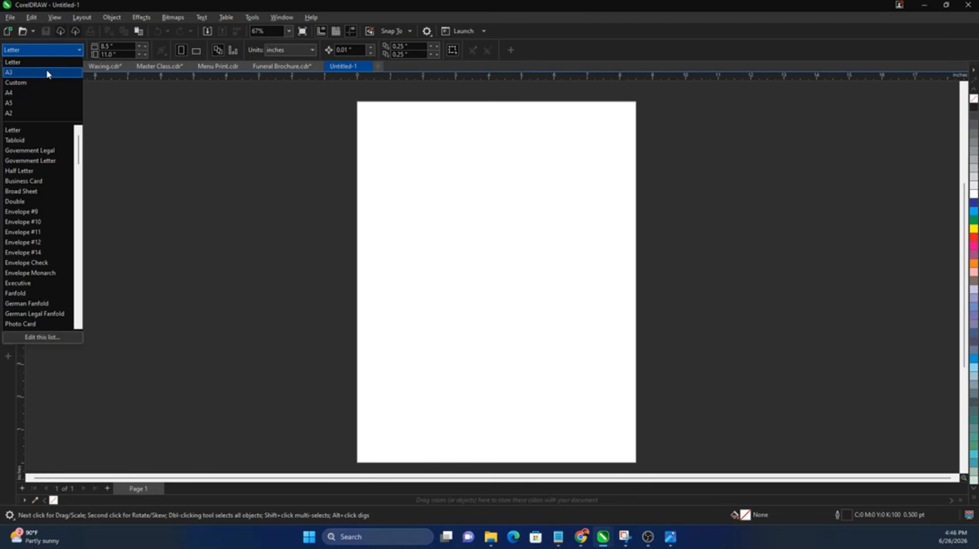
pyautogui.click(47, 72)
pyautogui.hotkey('shift', 'F4')
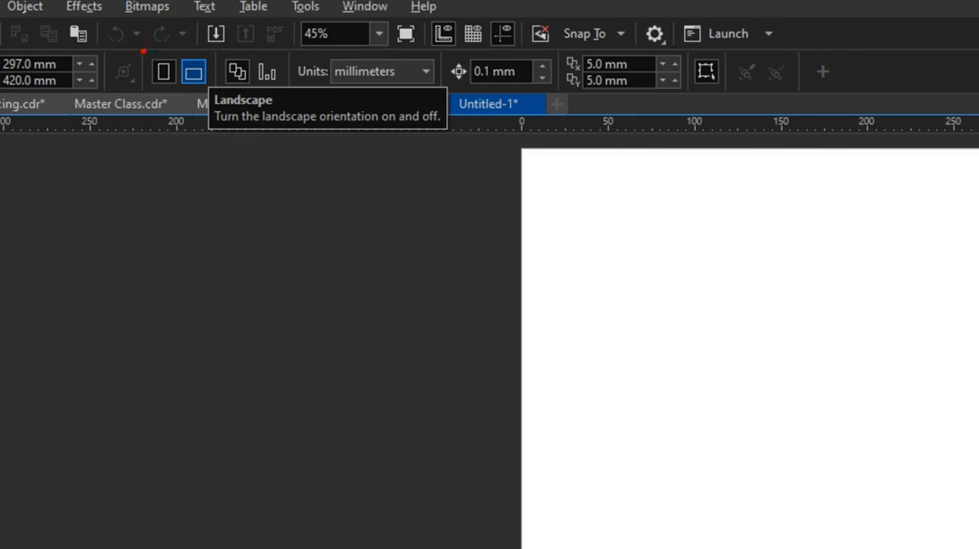
pyautogui.moveTo(141, 51)
pyautogui.mouseDown()
pyautogui.moveTo(211, 102)
pyautogui.moveTo(236, 53)
pyautogui.moveTo(147, 63)
pyautogui.mouseUp()
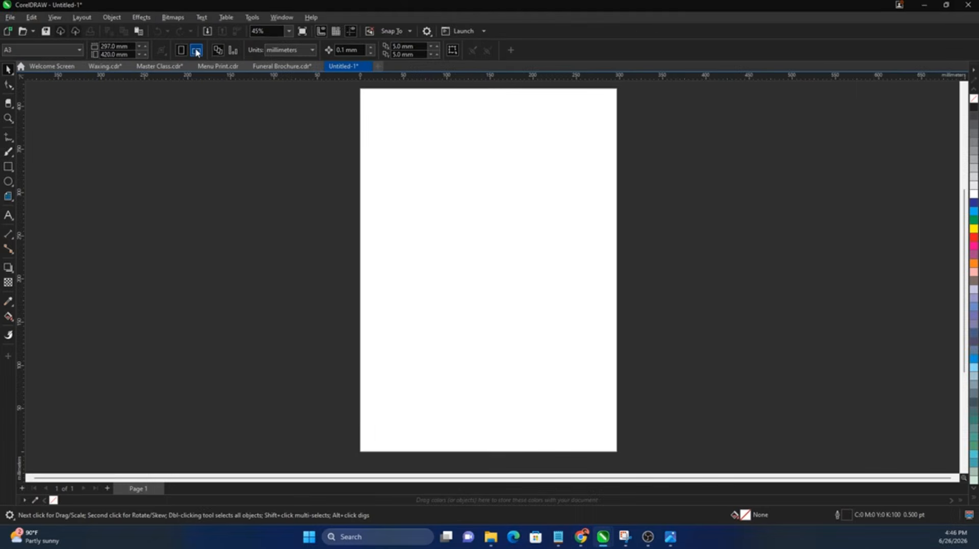
pyautogui.click(194, 71)
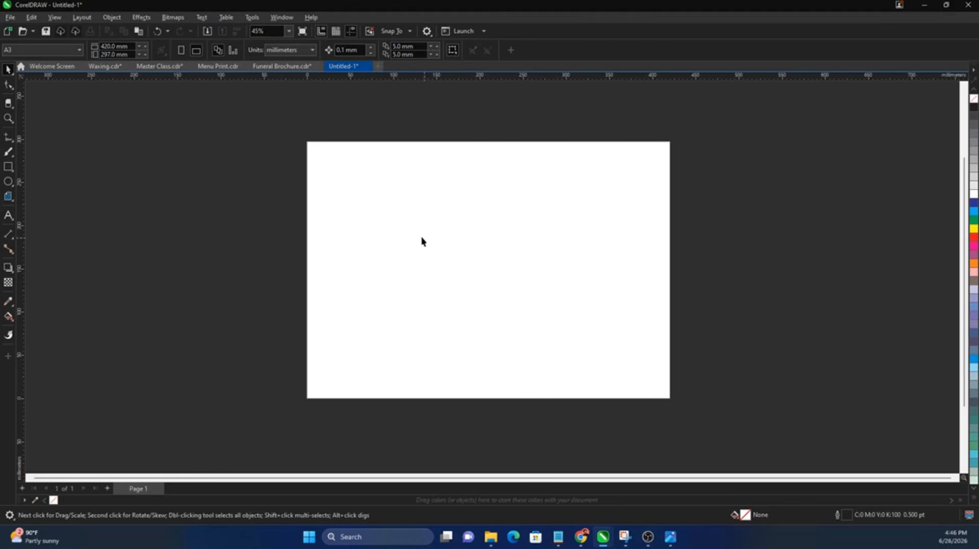
# Step: Create a rectangle matching the full A3 page
pyautogui.click(8, 166)
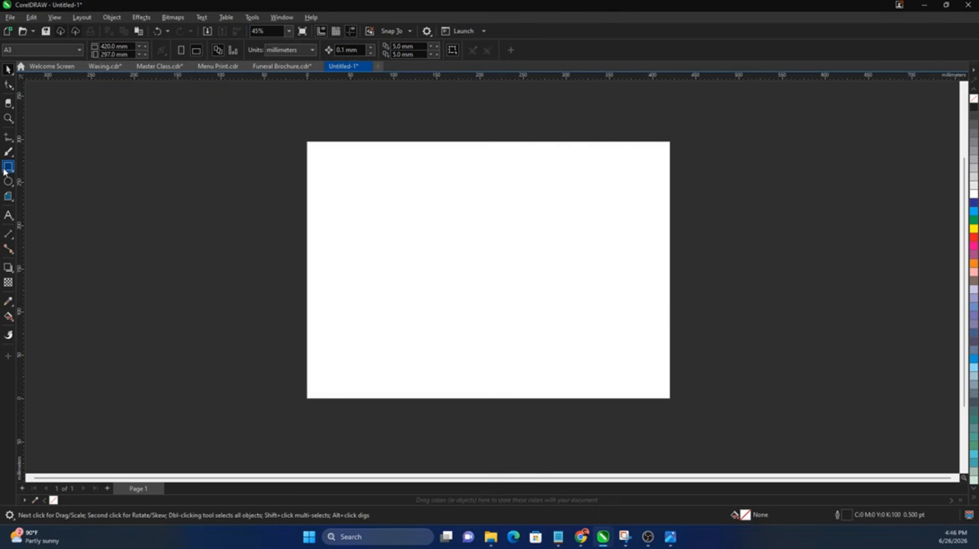
pyautogui.doubleClick(5, 170)
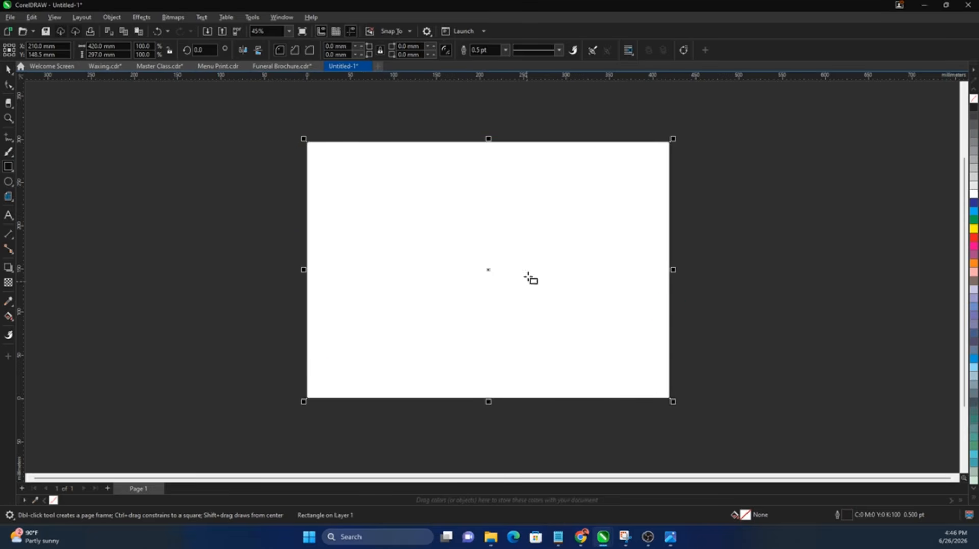
pyautogui.press('space')
pyautogui.moveTo(669, 235); pyautogui.dragTo(622, 245)
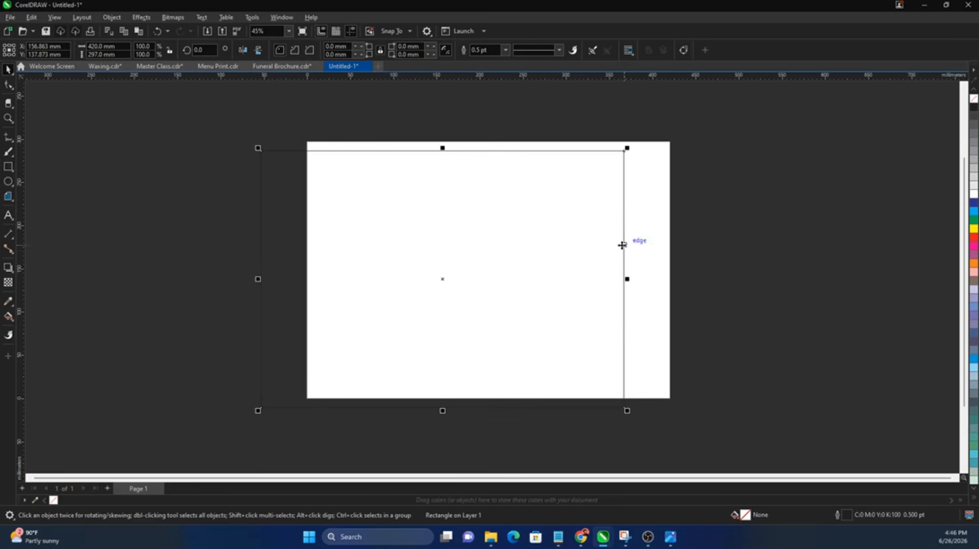
pyautogui.hotkey('ctrl', 'z')
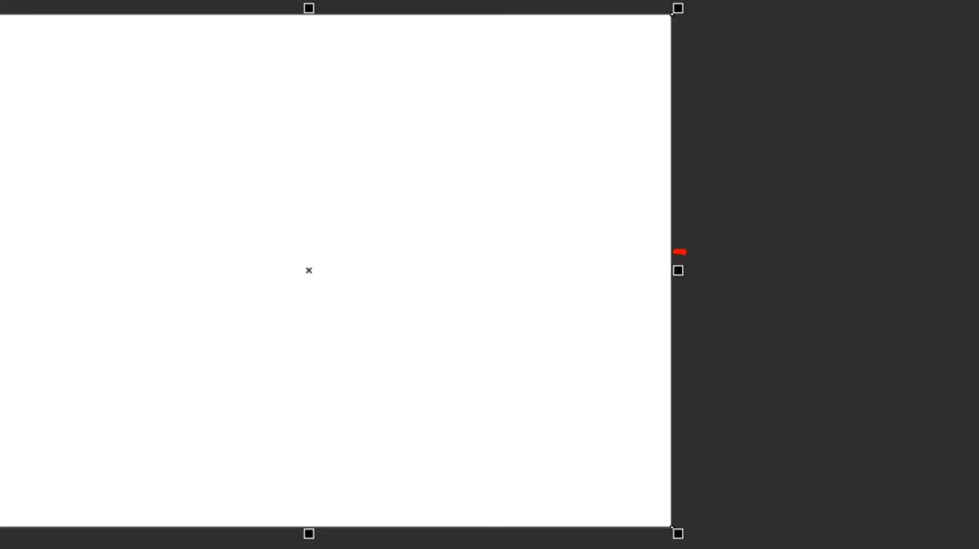
# Step: Shrink the rectangle to the left half and mirror a copy onto the right half, reaching the page edge
pyautogui.moveTo(674, 251)
pyautogui.mouseDown()
pyautogui.moveTo(705, 236)
pyautogui.moveTo(661, 212)
pyautogui.mouseUp()
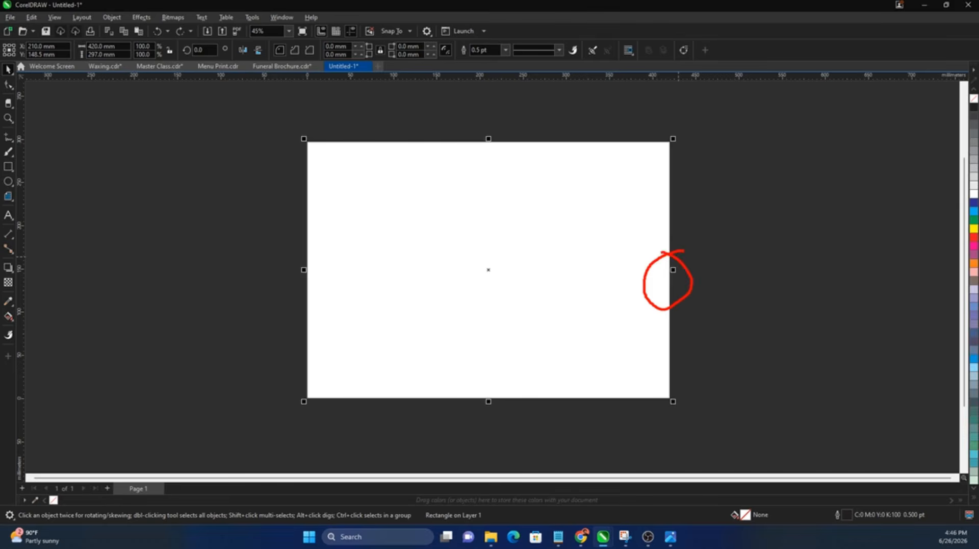
pyautogui.moveTo(673, 271); pyautogui.dragTo(482, 289)
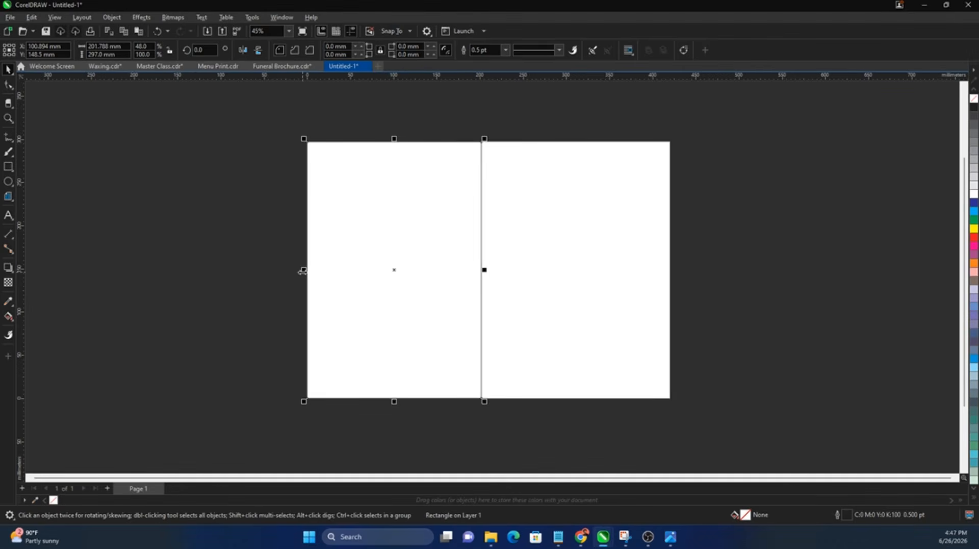
pyautogui.moveTo(304, 267); pyautogui.dragTo(564, 280)
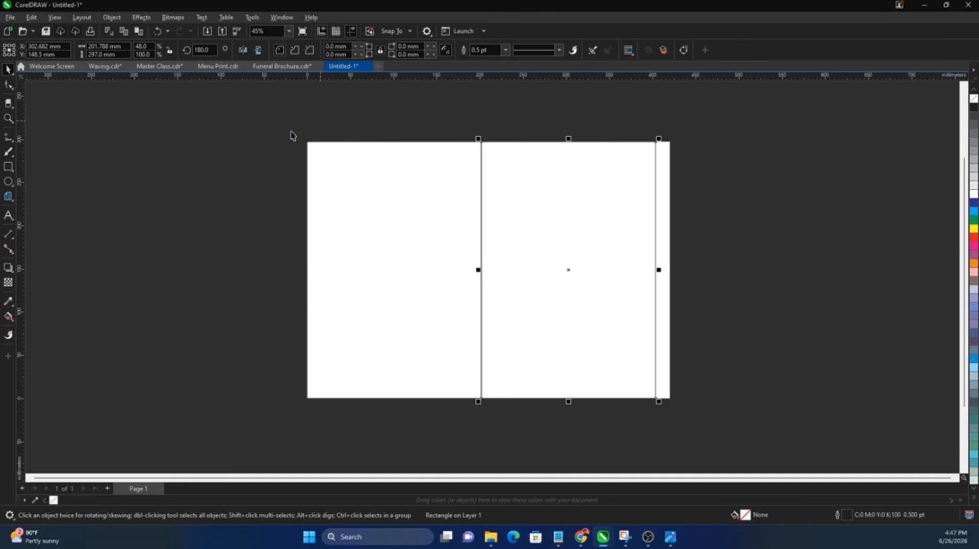
pyautogui.moveTo(279, 129); pyautogui.dragTo(680, 412)
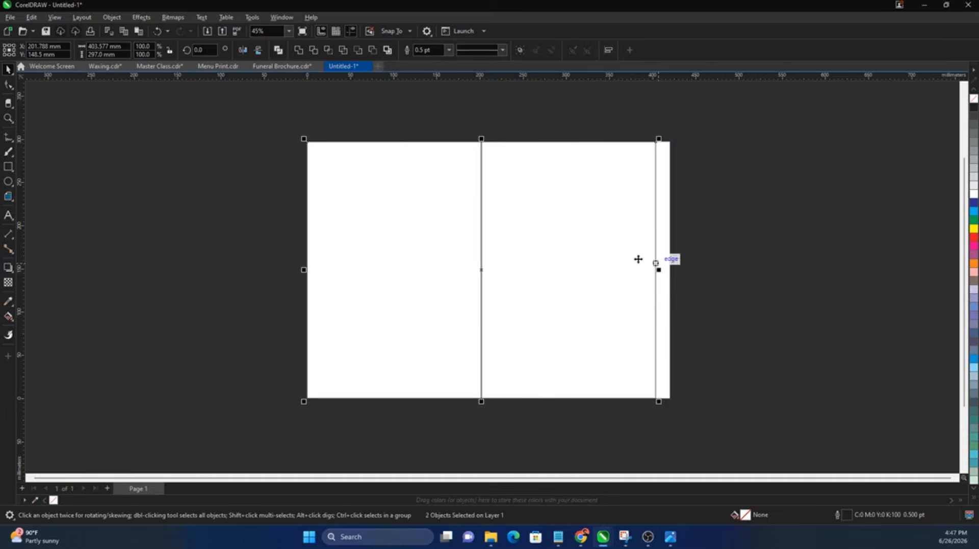
pyautogui.press('z')
pyautogui.moveTo(634, 255); pyautogui.dragTo(700, 302)
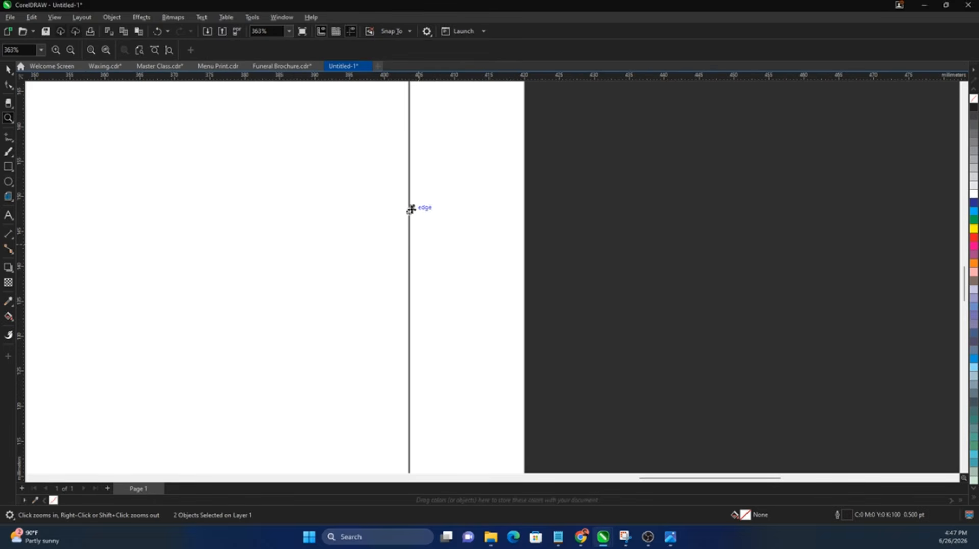
pyautogui.press('space')
pyautogui.moveTo(412, 207); pyautogui.dragTo(525, 247)
pyautogui.hotkey('shift', 'F4')
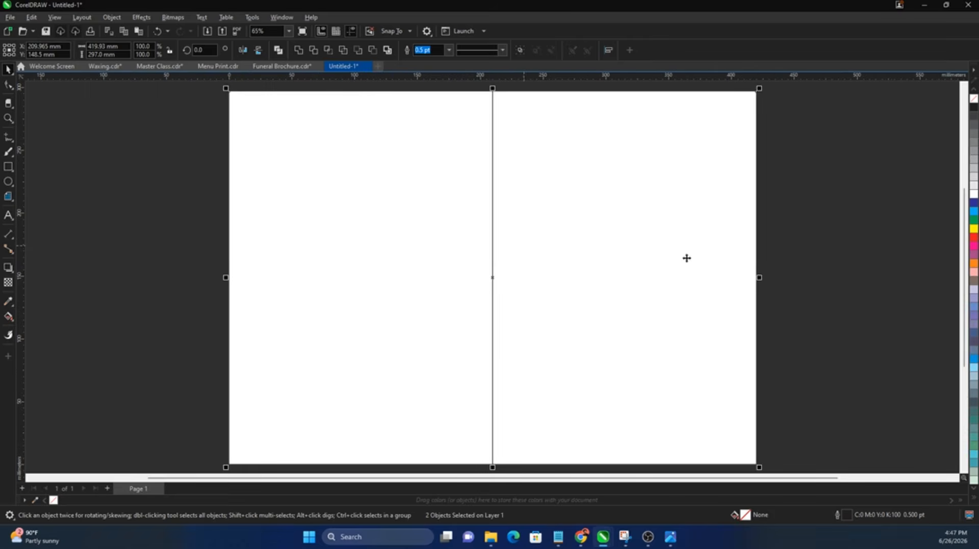
# Step: Try pink and orange fills on the two panels, then undo both fills
pyautogui.press('Tab')
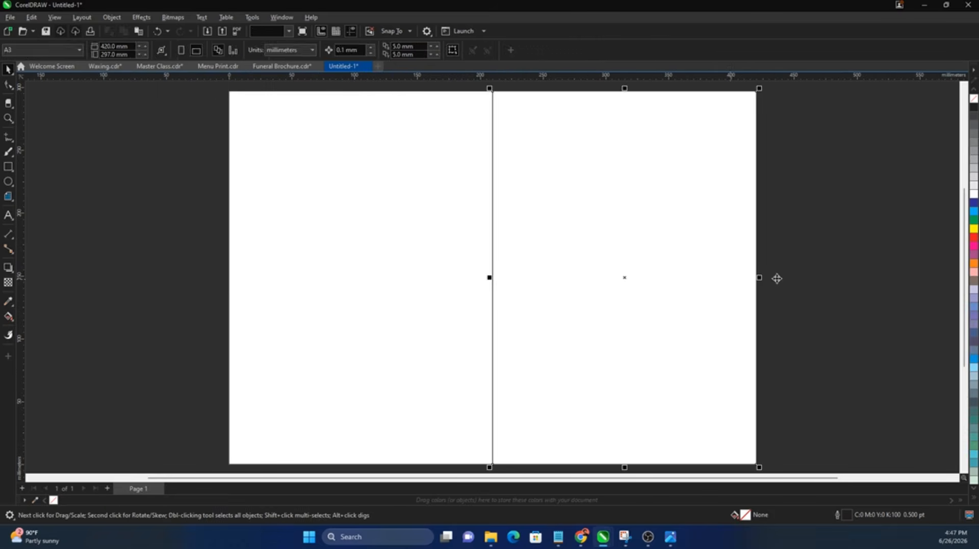
pyautogui.click(974, 245)
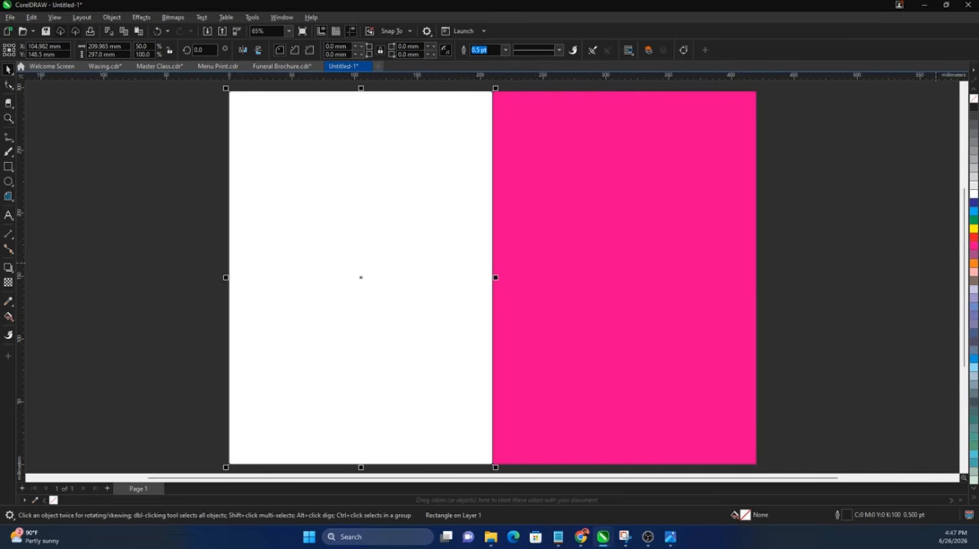
pyautogui.click(974, 263)
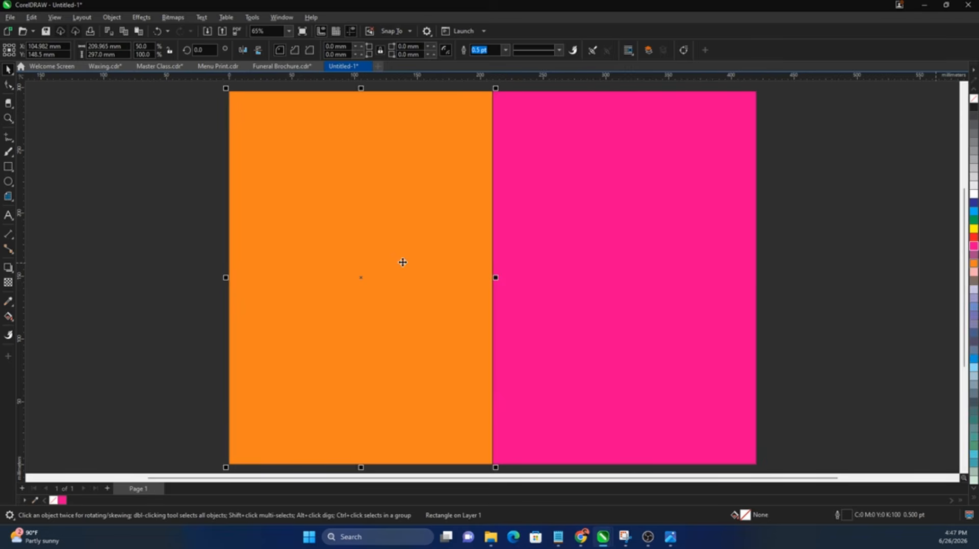
pyautogui.click(777, 274)
pyautogui.hotkey('ctrl', 'z')
pyautogui.hotkey('ctrl', 'z')
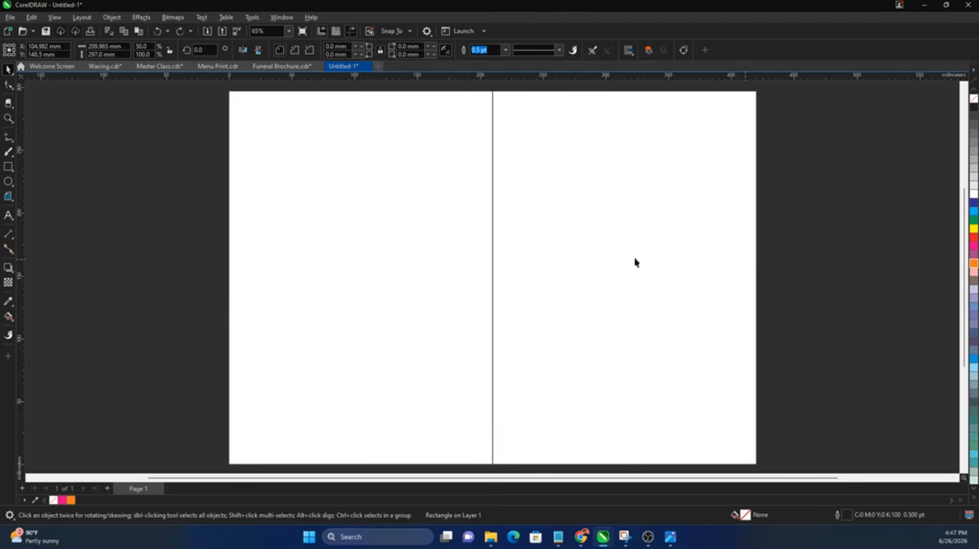
pyautogui.press('Escape')
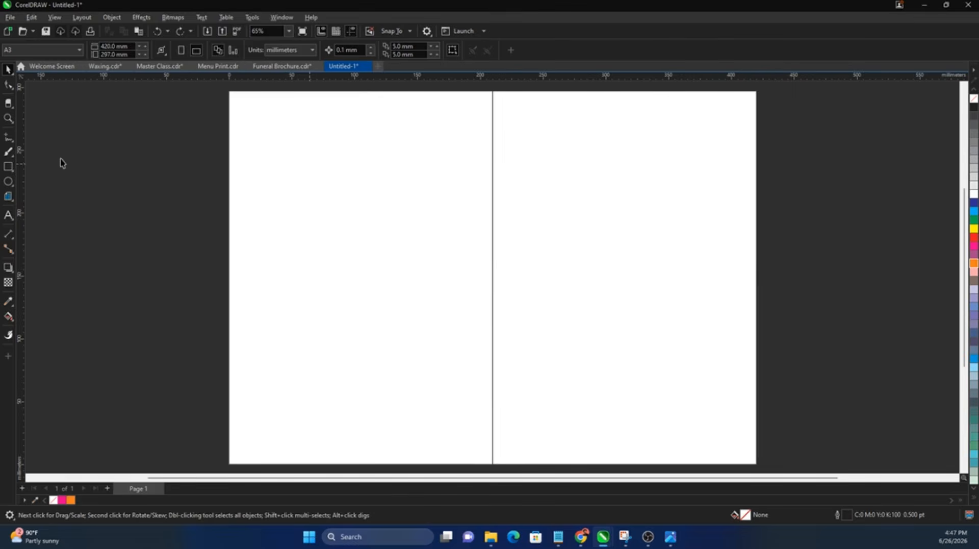
# Step: Draw a small square on the left panel and switch the document units to inches
pyautogui.click(8, 166)
pyautogui.moveTo(237, 155); pyautogui.dragTo(279, 198)
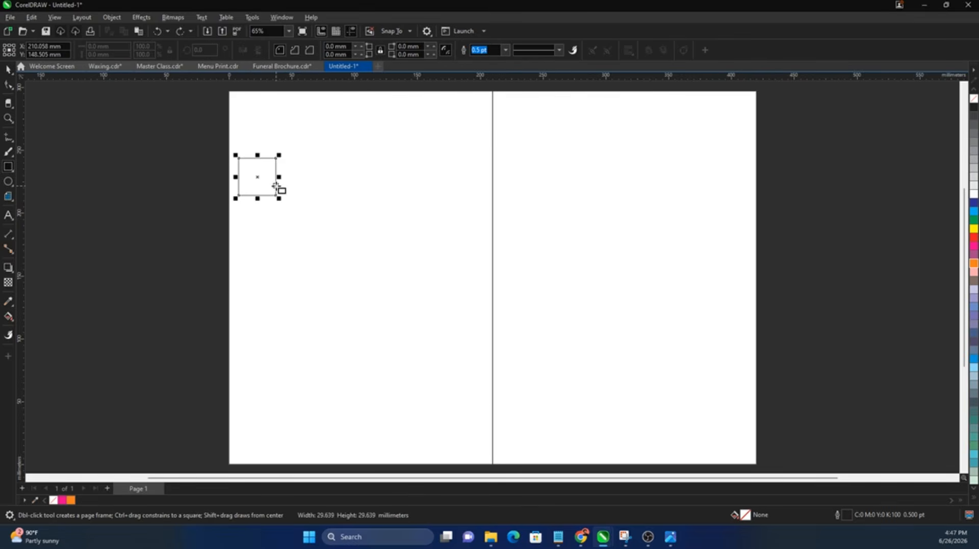
pyautogui.press('space')
pyautogui.click(171, 120)
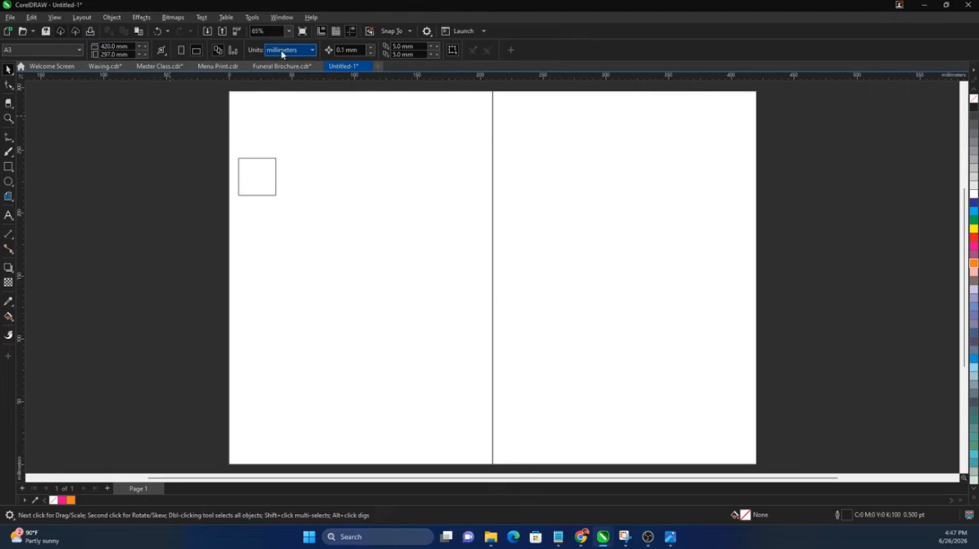
pyautogui.click(288, 70)
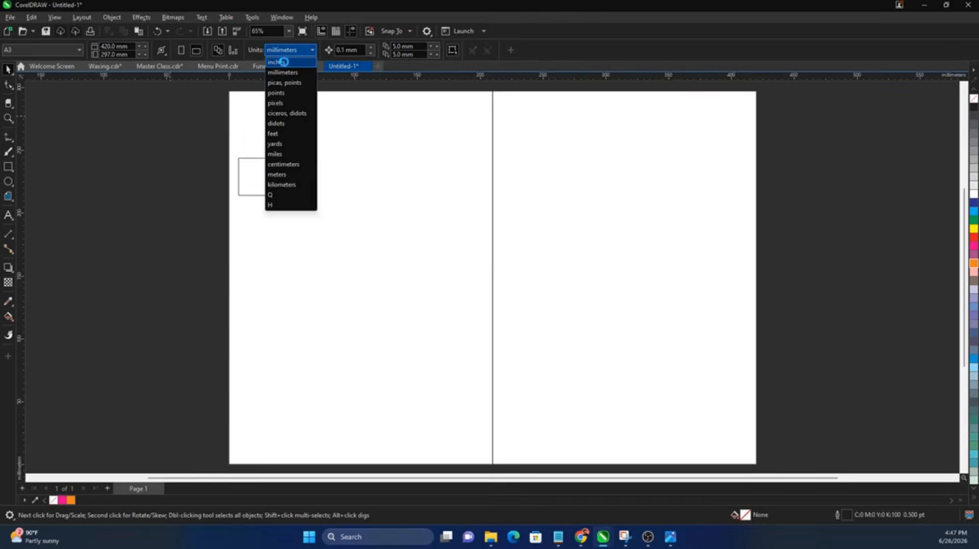
pyautogui.click(284, 61)
# Step: Resize the square to 0.7 × 0.7 inches
pyautogui.click(260, 195)
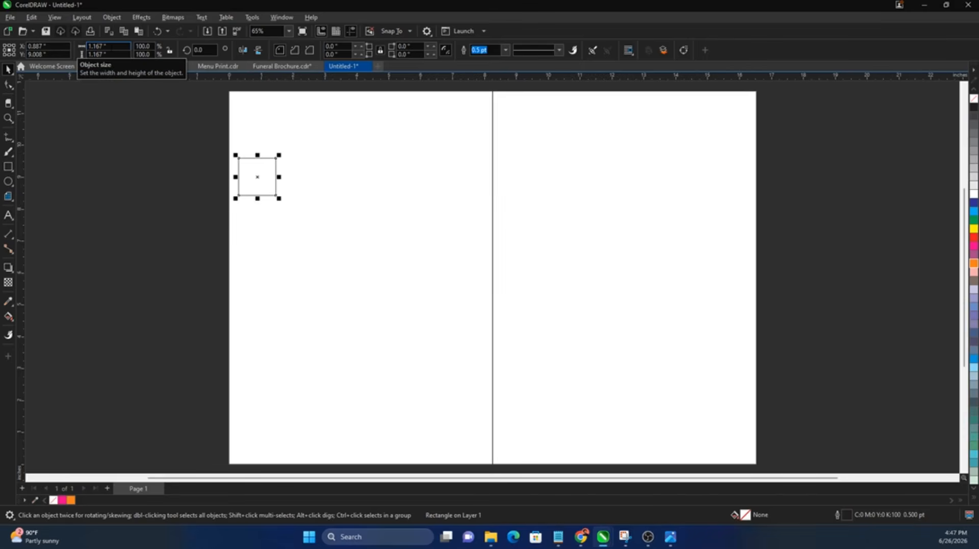
pyautogui.doubleClick(110, 47)
pyautogui.write('0.7')
pyautogui.press('Tab')
pyautogui.write('0.')
pyautogui.press('Return')
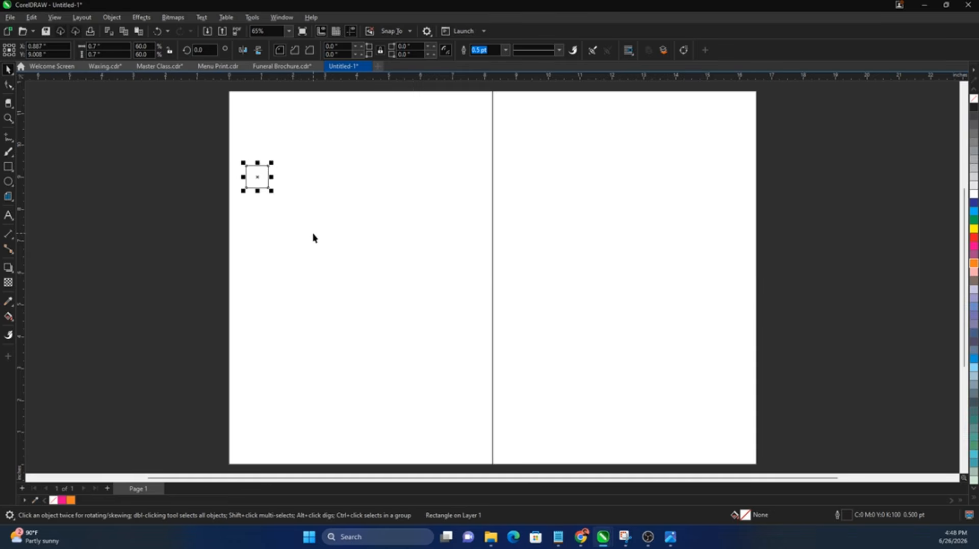
# Step: Undo an accidental move of all objects and reselect only the small square
pyautogui.hotkey('ctrl', 'a')
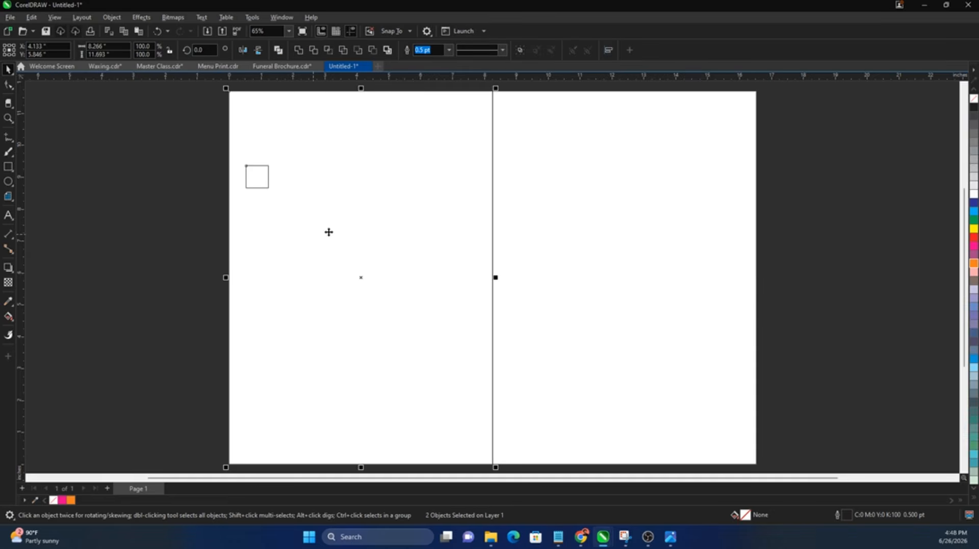
pyautogui.moveTo(329, 232); pyautogui.dragTo(349, 230)
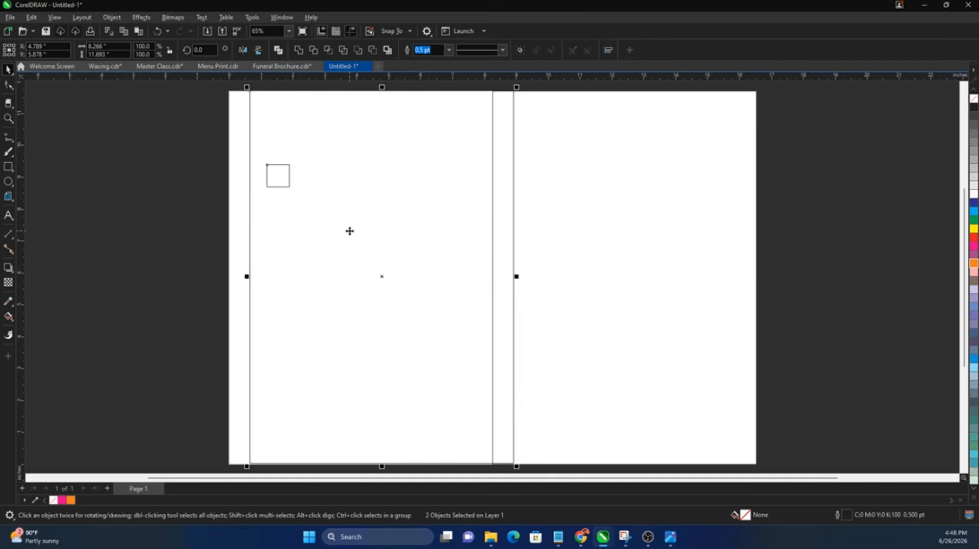
pyautogui.hotkey('ctrl', 'z')
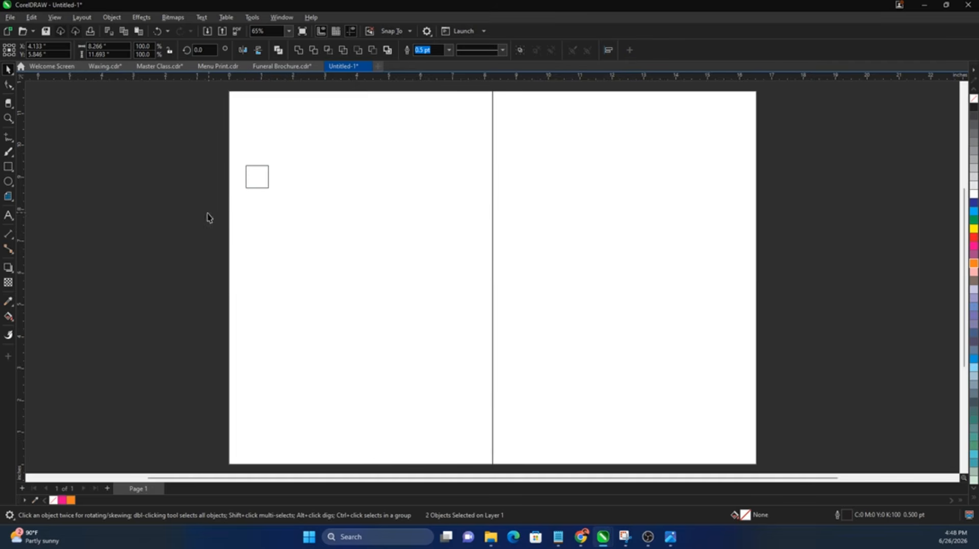
pyautogui.moveTo(159, 234); pyautogui.dragTo(311, 157)
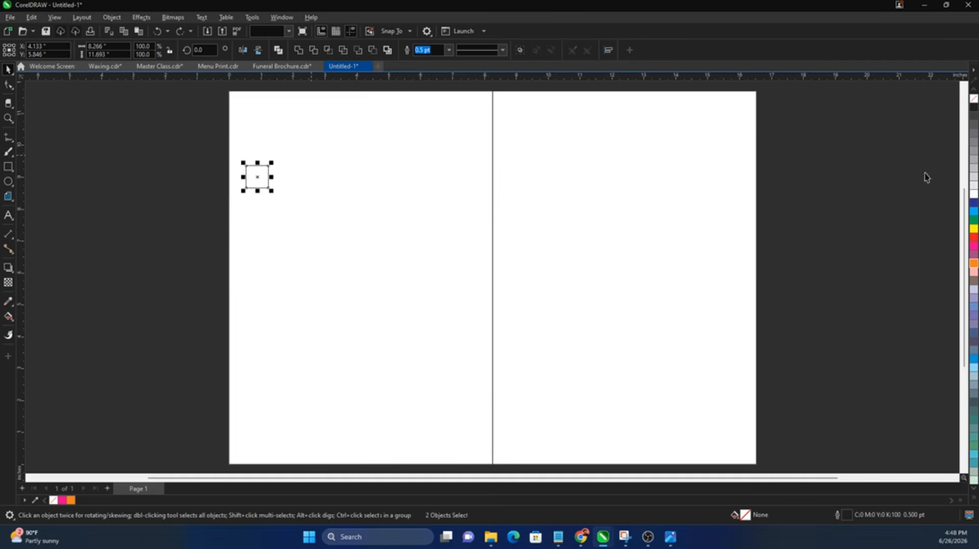
# Step: Fill the square red and align it to the left panel's top-left corner
pyautogui.click(973, 237)
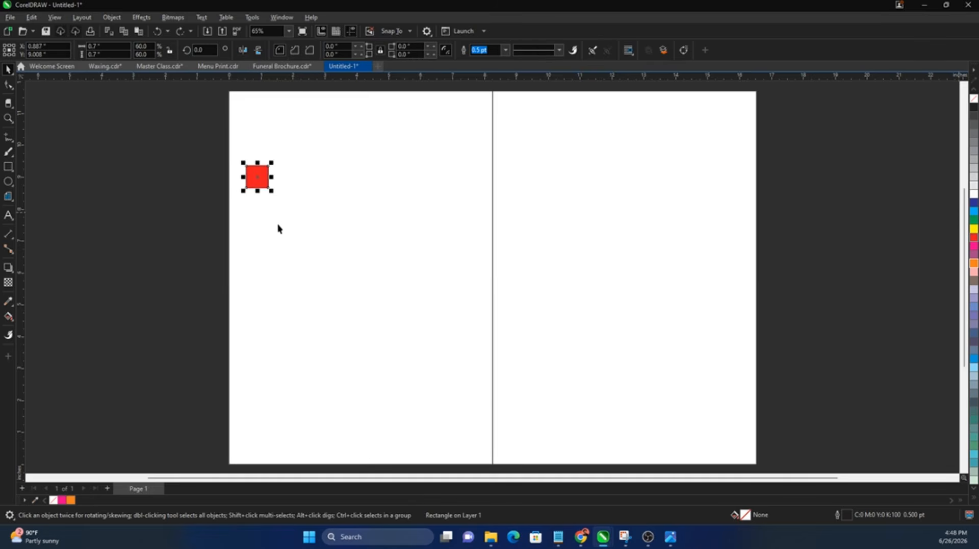
pyautogui.keyDown('shift'); pyautogui.click(319, 248); pyautogui.keyUp('shift')
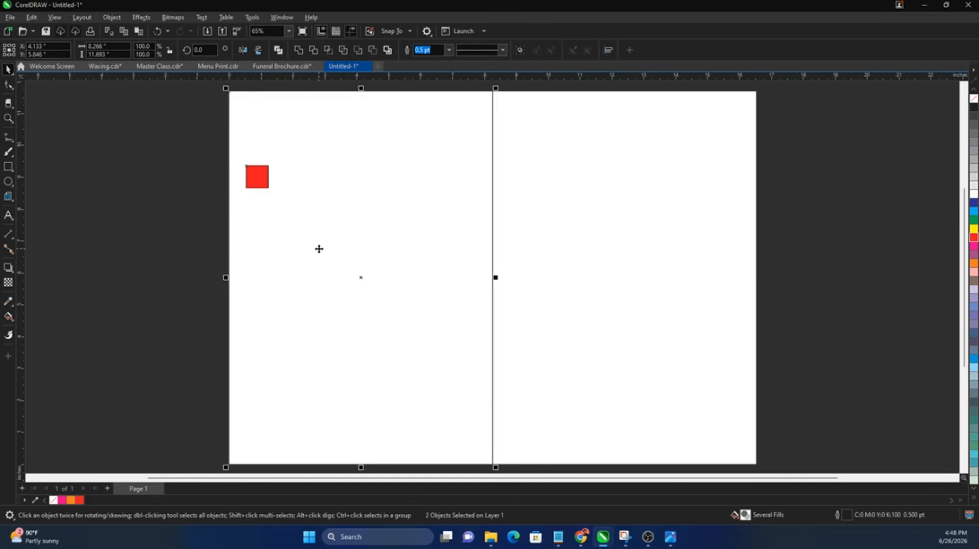
pyautogui.press('t')
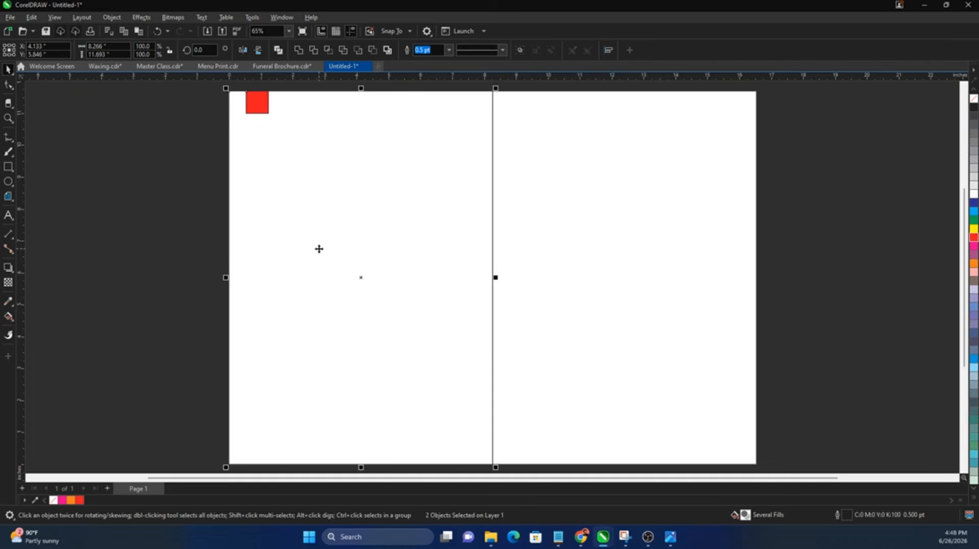
pyautogui.press('l')
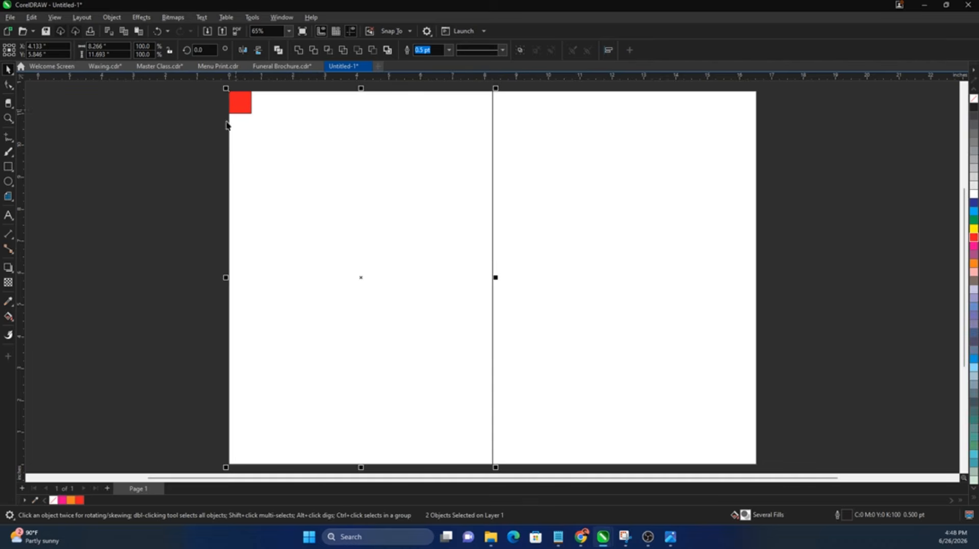
pyautogui.press('z')
pyautogui.moveTo(221, 92); pyautogui.dragTo(261, 117)
pyautogui.press('space')
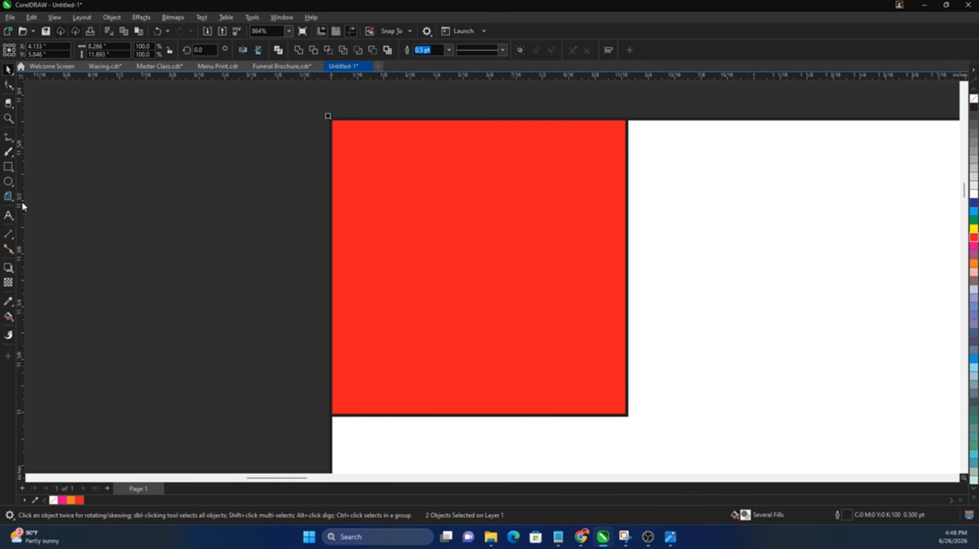
# Step: Add vertical and horizontal guidelines at the red square's edges to mark 0.7-inch left and top margins
pyautogui.moveTo(23, 206); pyautogui.dragTo(269, 222)
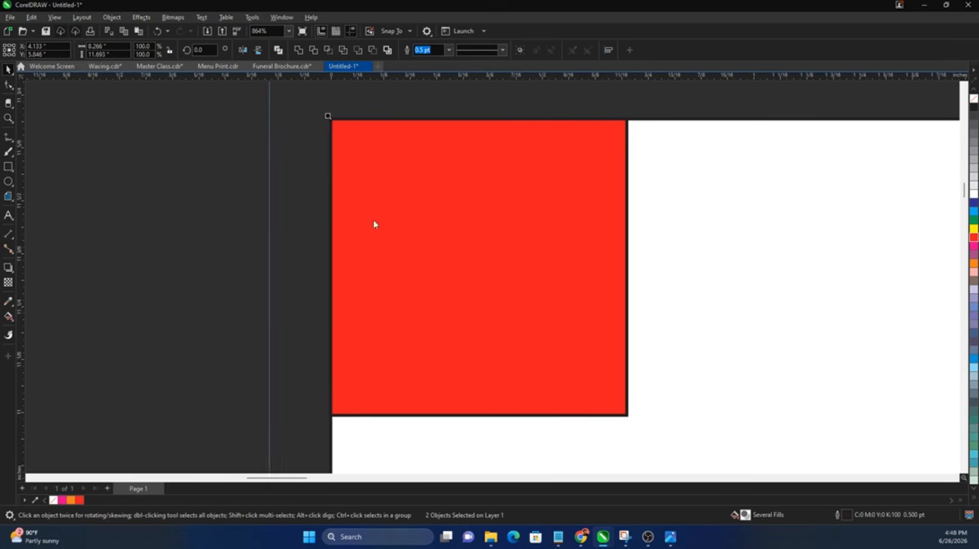
pyautogui.moveTo(374, 224)
pyautogui.mouseDown()
pyautogui.moveTo(625, 264)
pyautogui.moveTo(619, 246)
pyautogui.mouseUp()
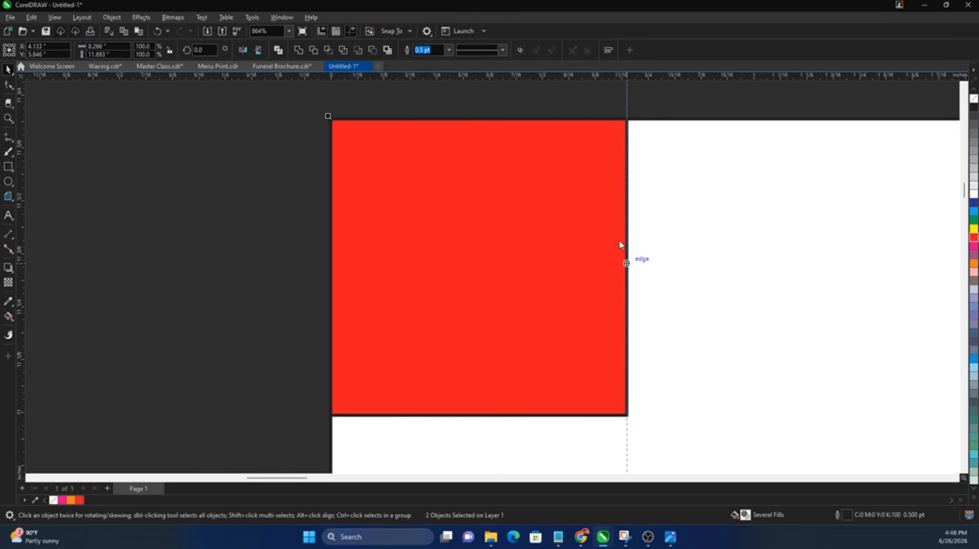
pyautogui.moveTo(558, 77); pyautogui.dragTo(571, 414)
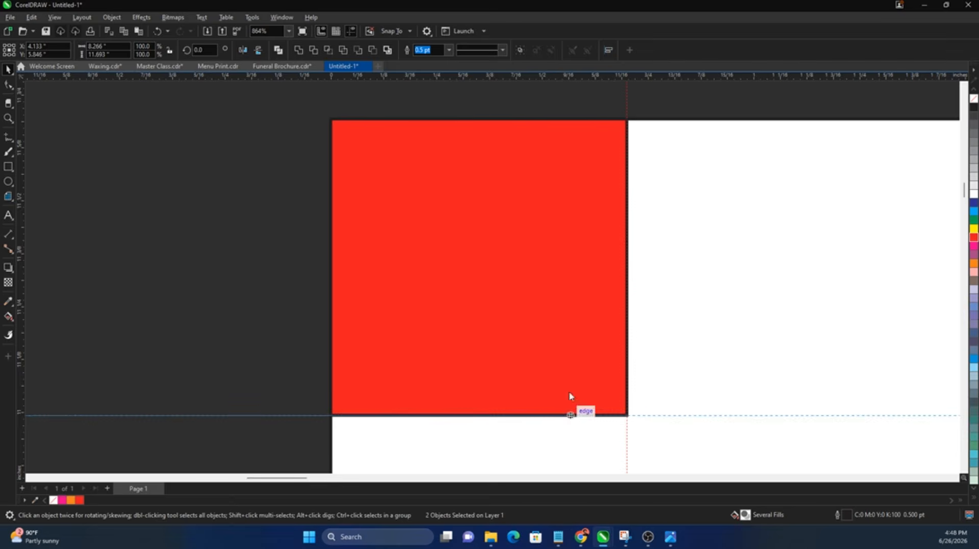
pyautogui.press('F4')
# Step: Align the red square to the panel's bottom and place a guideline on its top edge
pyautogui.moveTo(205, 178); pyautogui.dragTo(268, 87)
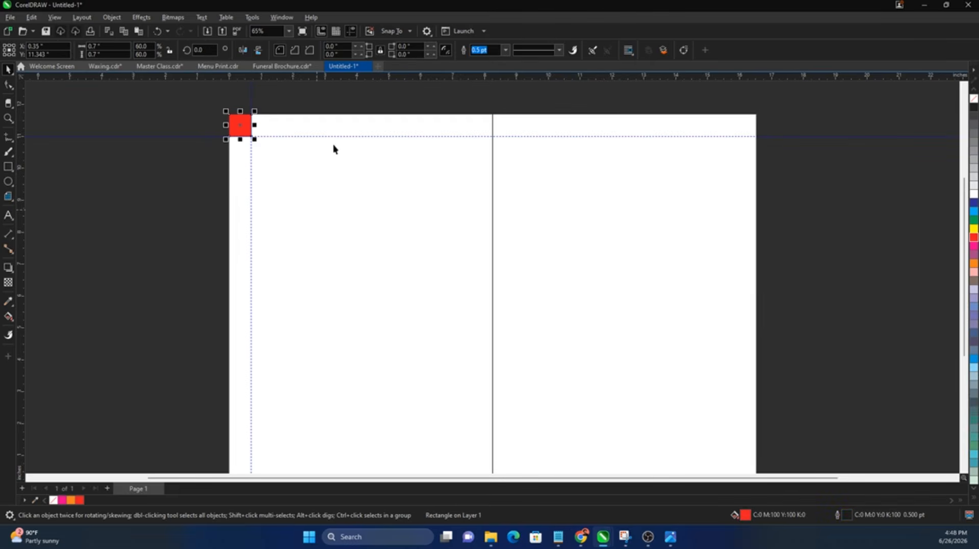
pyautogui.scroll(-1, 332, 147)
pyautogui.keyDown('shift'); pyautogui.click(357, 243); pyautogui.keyUp('shift')
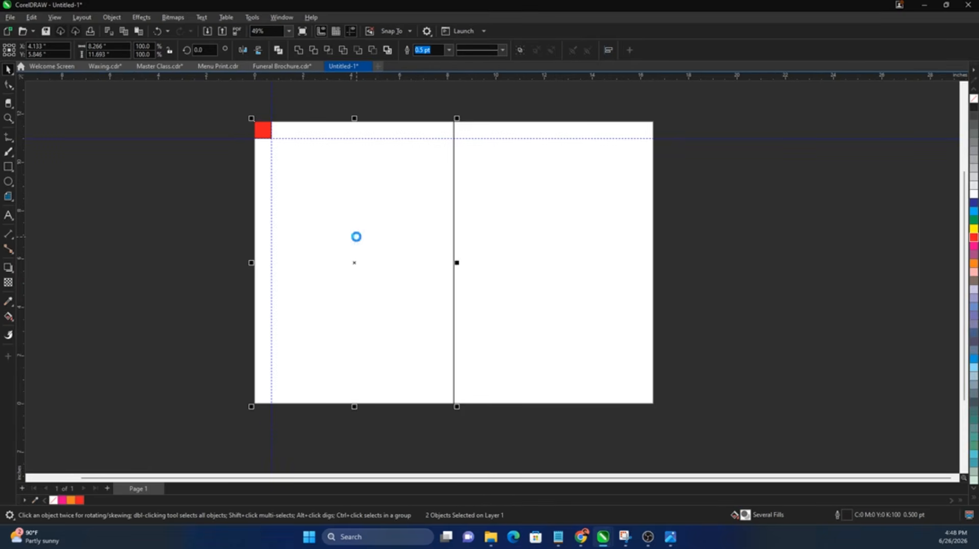
pyautogui.press('b')
pyautogui.scroll(4, 250, 408)
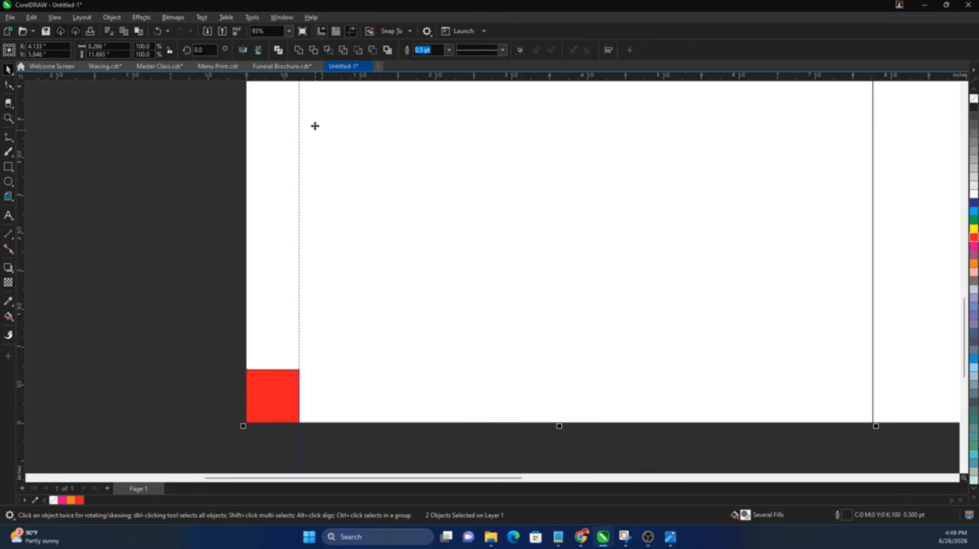
pyautogui.moveTo(204, 81); pyautogui.dragTo(216, 377)
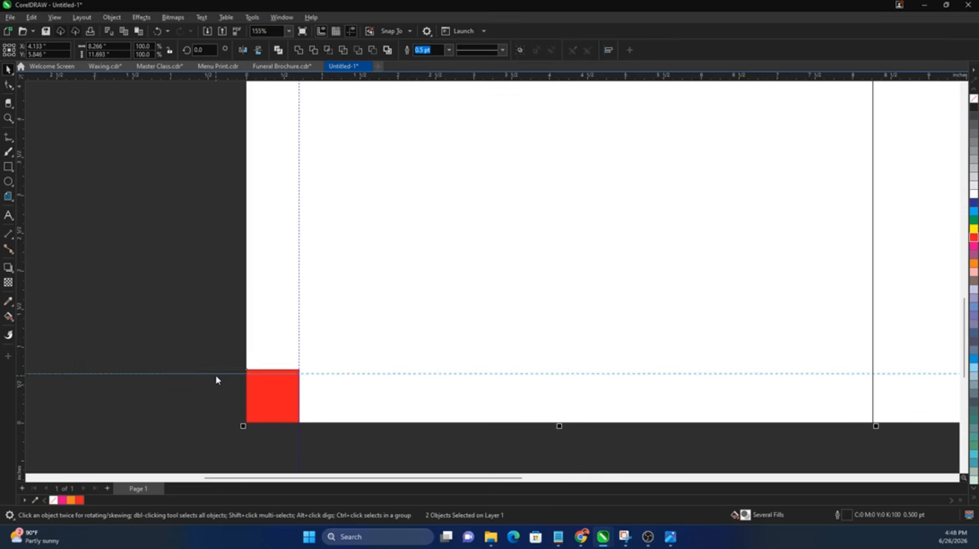
pyautogui.scroll(2, 318, 378)
pyautogui.scroll(1, 317, 377)
pyautogui.moveTo(308, 369); pyautogui.dragTo(313, 363)
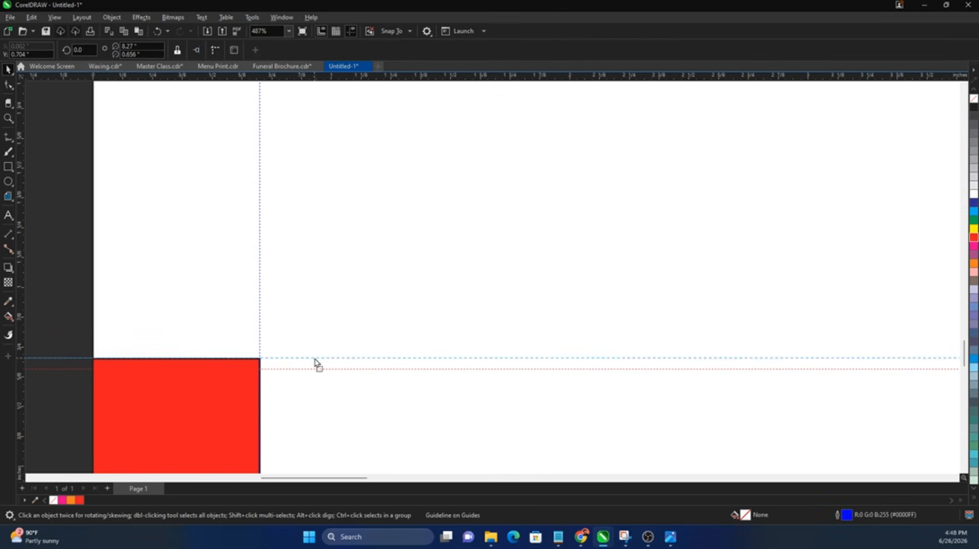
pyautogui.moveTo(314, 362); pyautogui.dragTo(315, 357)
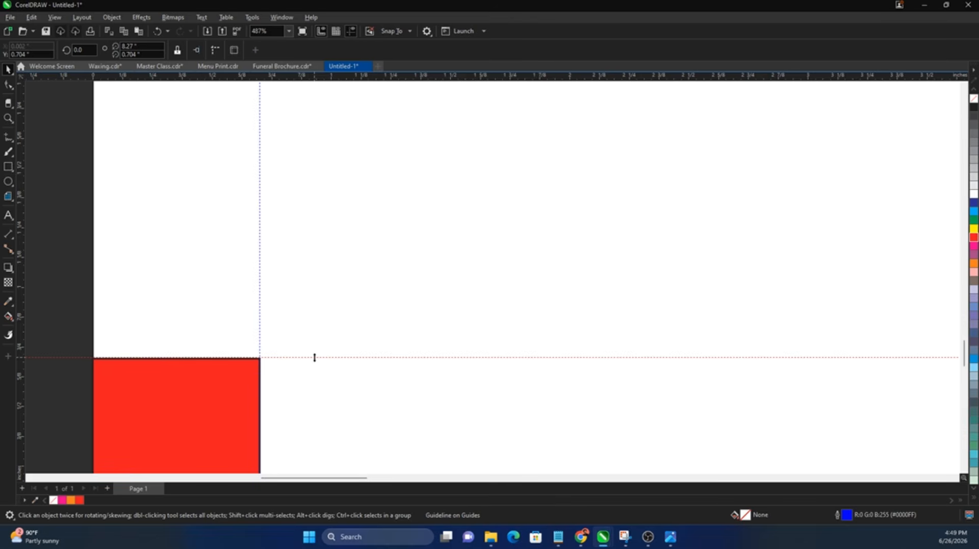
pyautogui.hotkey('shift', 'F4')
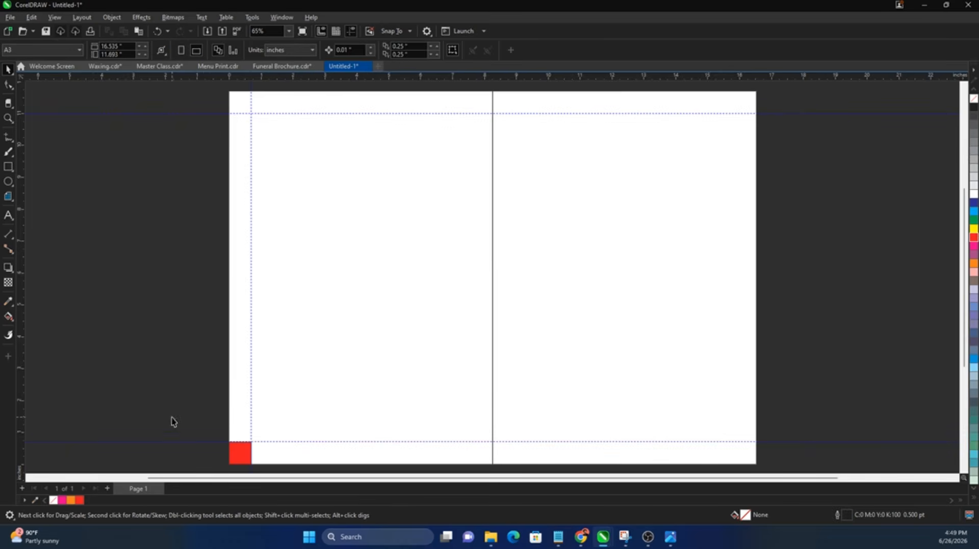
# Step: Add guidelines marking 0.7-inch margins on both sides of the centre fold using the red square
pyautogui.moveTo(173, 420); pyautogui.dragTo(318, 380)
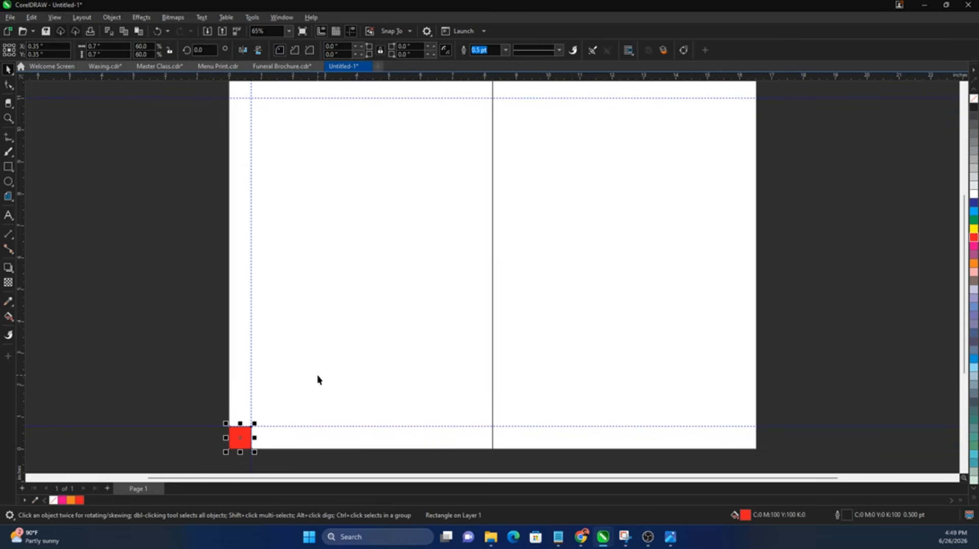
pyautogui.keyDown('shift'); pyautogui.click(317, 378); pyautogui.keyUp('shift')
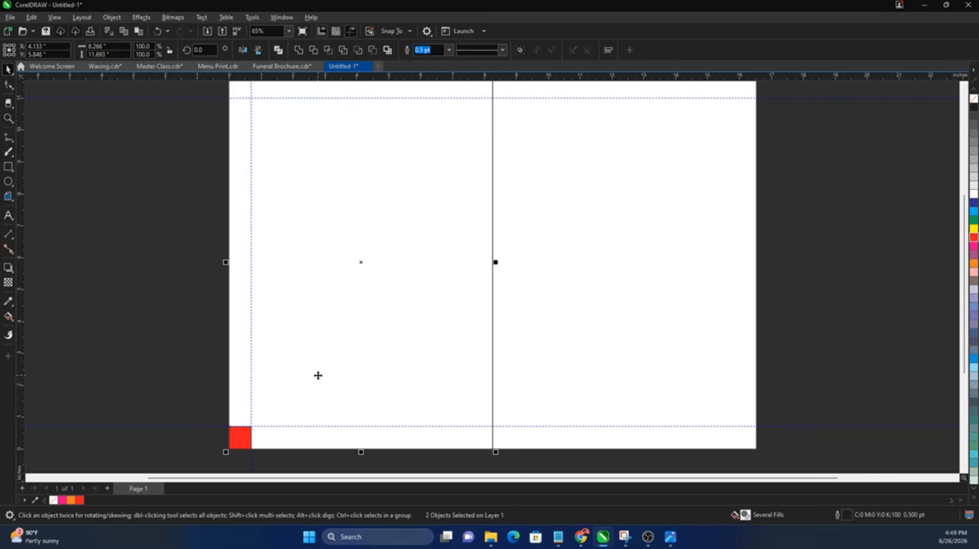
pyautogui.press('r')
pyautogui.moveTo(465, 426); pyautogui.dragTo(507, 448)
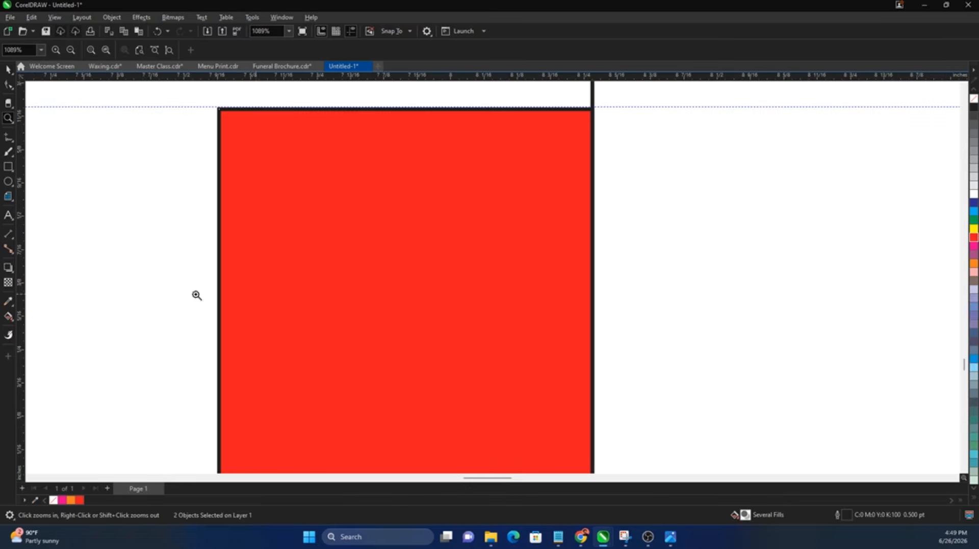
pyautogui.moveTo(23, 294); pyautogui.dragTo(219, 307)
pyautogui.scroll(-3, 277, 306)
pyautogui.keyDown('shift'); pyautogui.click(517, 326); pyautogui.keyUp('shift')
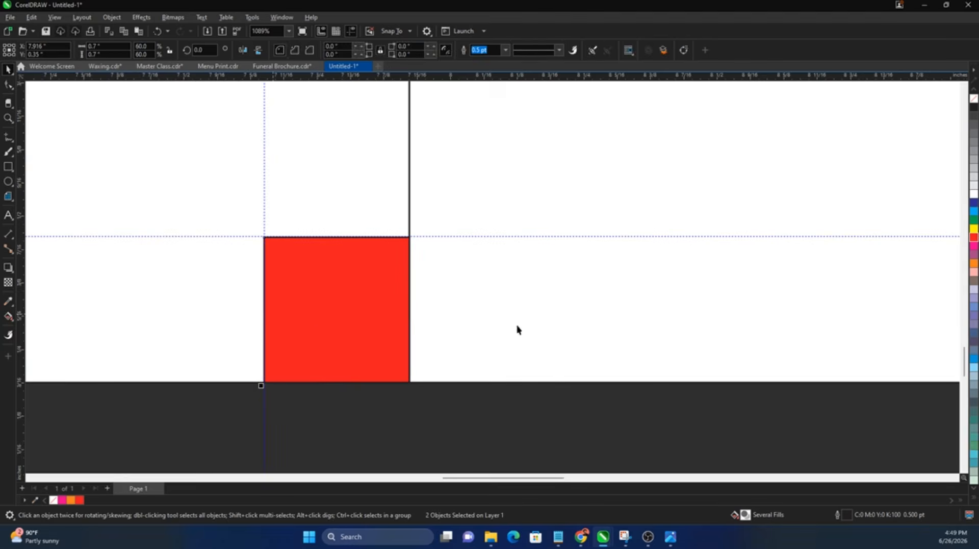
pyautogui.press('l')
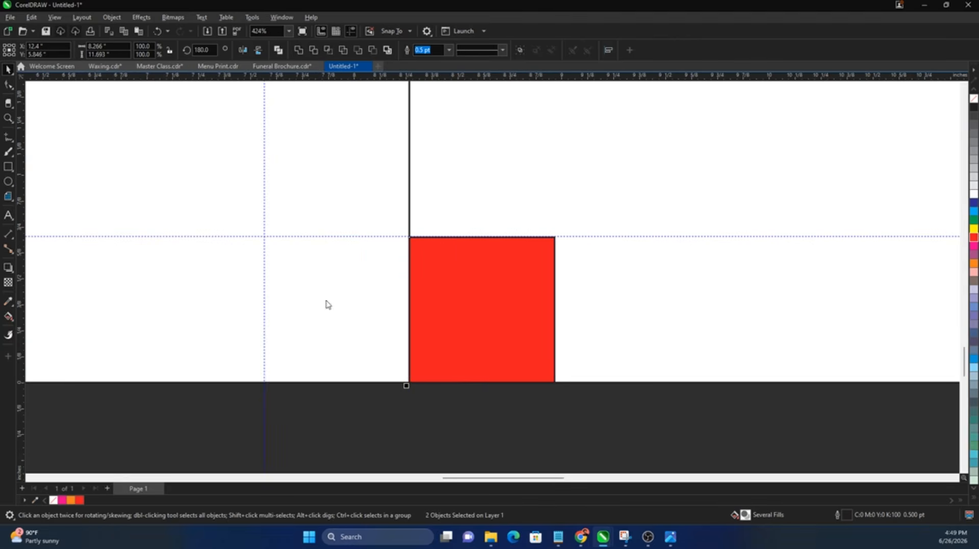
pyautogui.moveTo(409, 308); pyautogui.dragTo(555, 345)
# Step: Move the red square to the right panel's bottom-right corner and add a guideline at its left edge
pyautogui.scroll(-4, 302, 376)
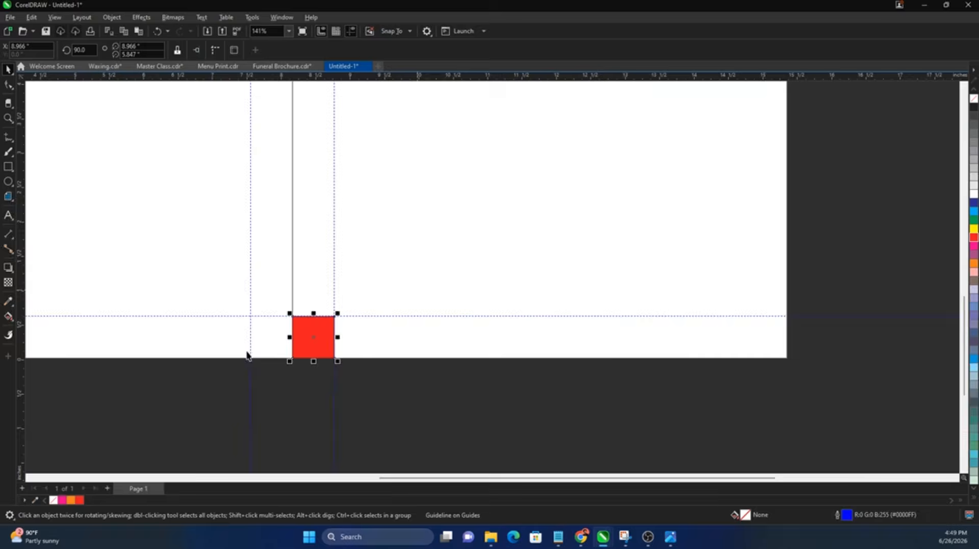
pyautogui.scroll(-3, 374, 345)
pyautogui.click(592, 365)
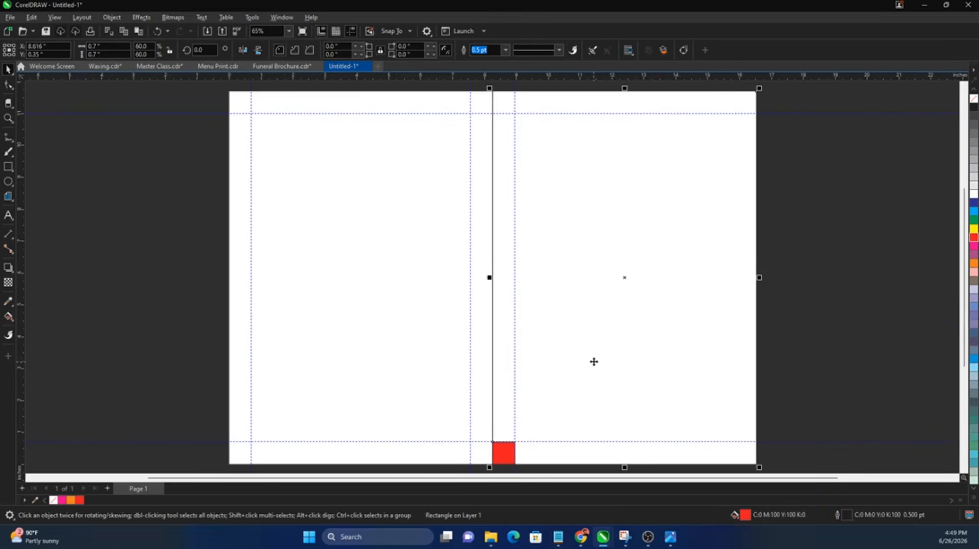
pyautogui.press('r')
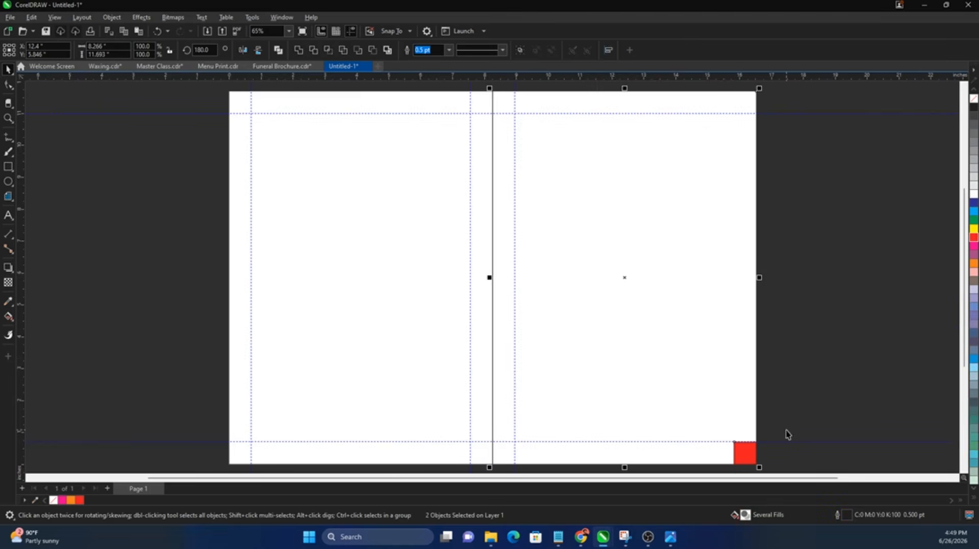
pyautogui.press('z')
pyautogui.moveTo(688, 402); pyautogui.dragTo(775, 461)
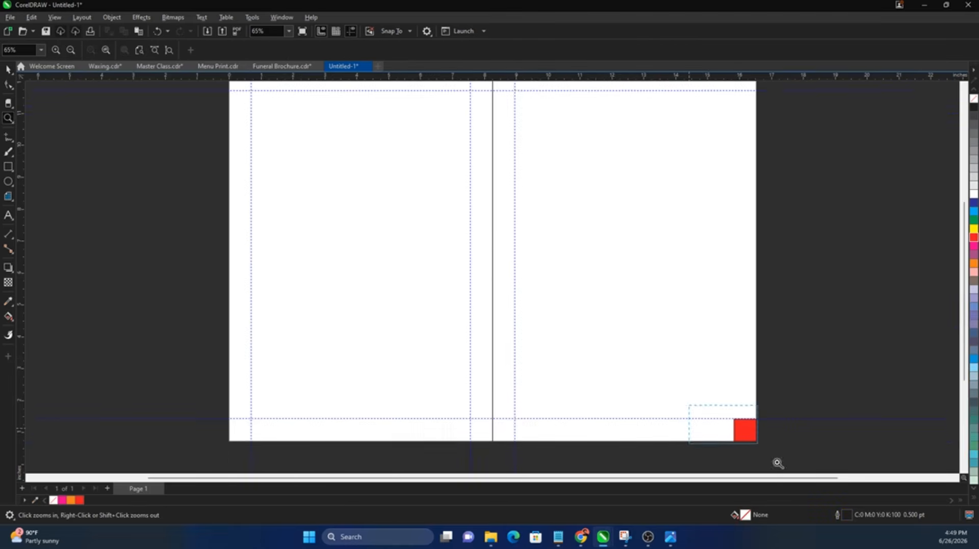
pyautogui.press('space')
pyautogui.moveTo(25, 299); pyautogui.dragTo(489, 315)
pyautogui.press('F3')
# Step: Delete the red square and place a guideline on the page spine
pyautogui.moveTo(820, 339); pyautogui.dragTo(647, 475)
pyautogui.press('Delete')
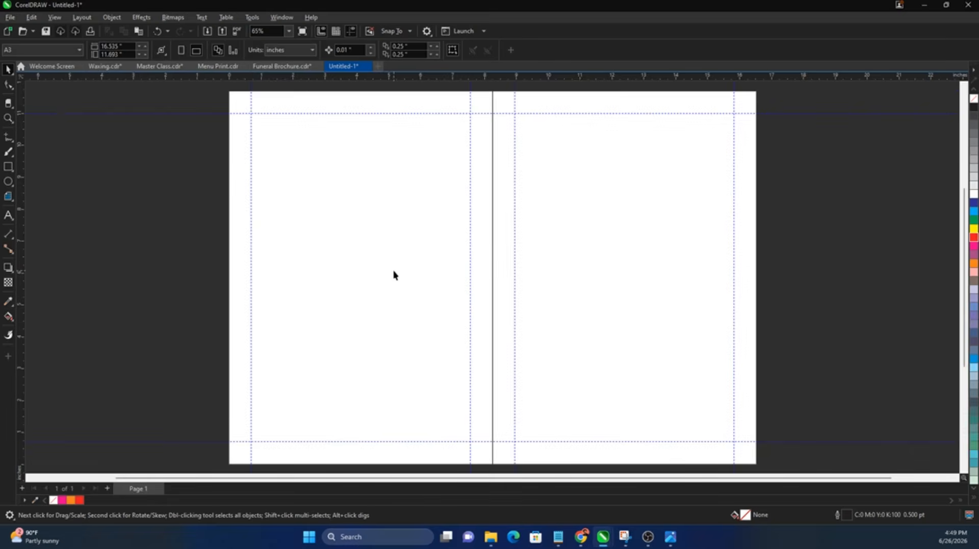
pyautogui.scroll(-1, 394, 273)
pyautogui.moveTo(153, 270); pyautogui.dragTo(466, 286)
pyautogui.click(722, 292)
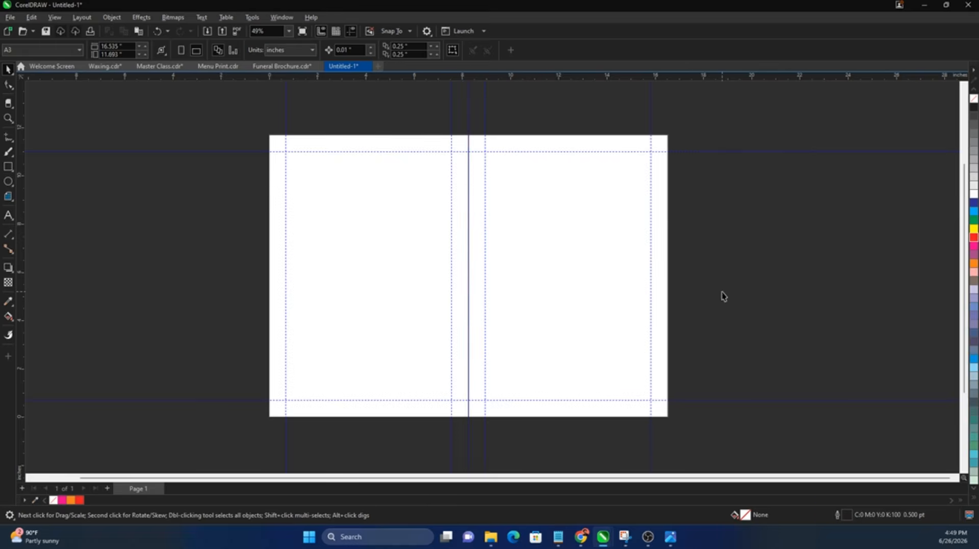
pyautogui.hotkey('shift', 'F4')
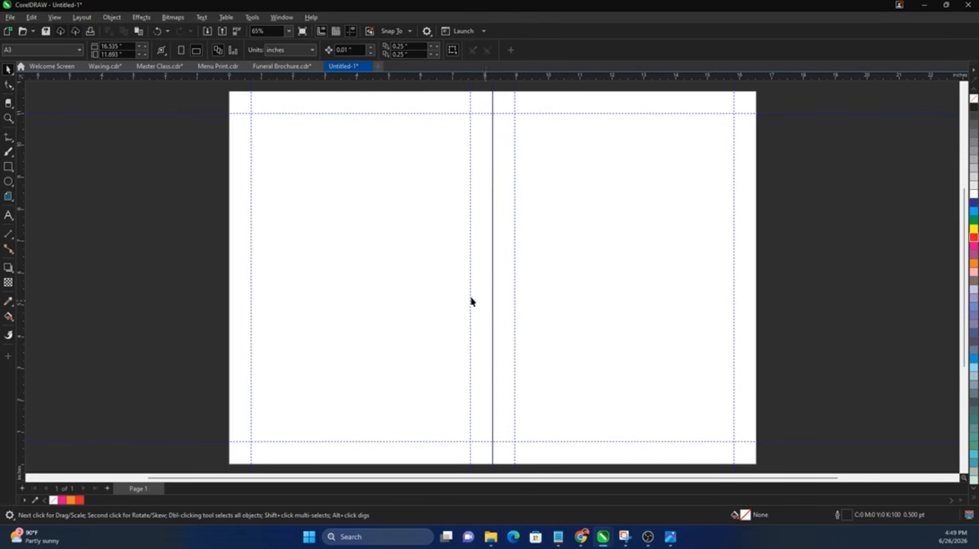
# Step: Select both panel rectangles and remove their black outlines
pyautogui.moveTo(476, 278)
pyautogui.mouseDown()
pyautogui.moveTo(496, 292)
pyautogui.moveTo(495, 262)
pyautogui.mouseUp()
pyautogui.moveTo(498, 209); pyautogui.dragTo(483, 229)
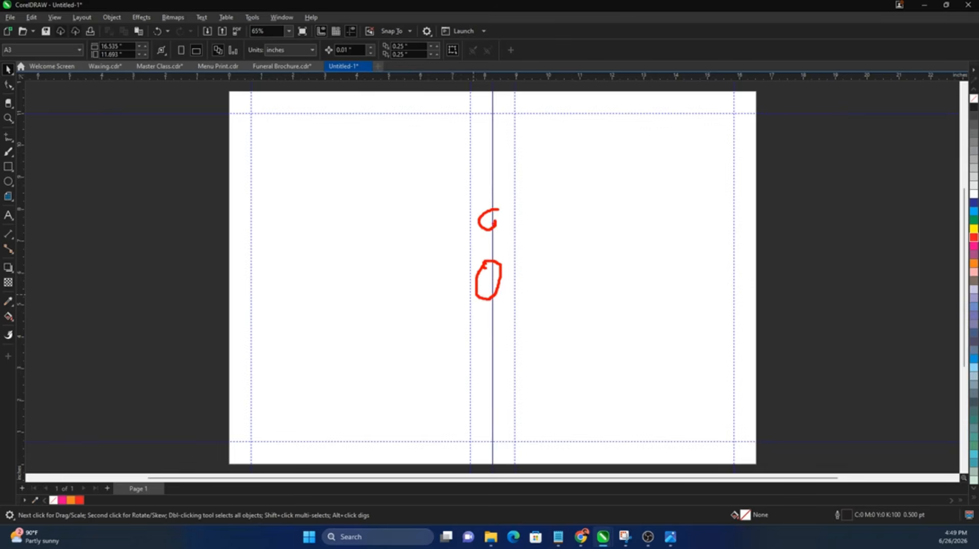
pyautogui.press('Escape')
pyautogui.scroll(-2, 439, 283)
pyautogui.click(443, 284)
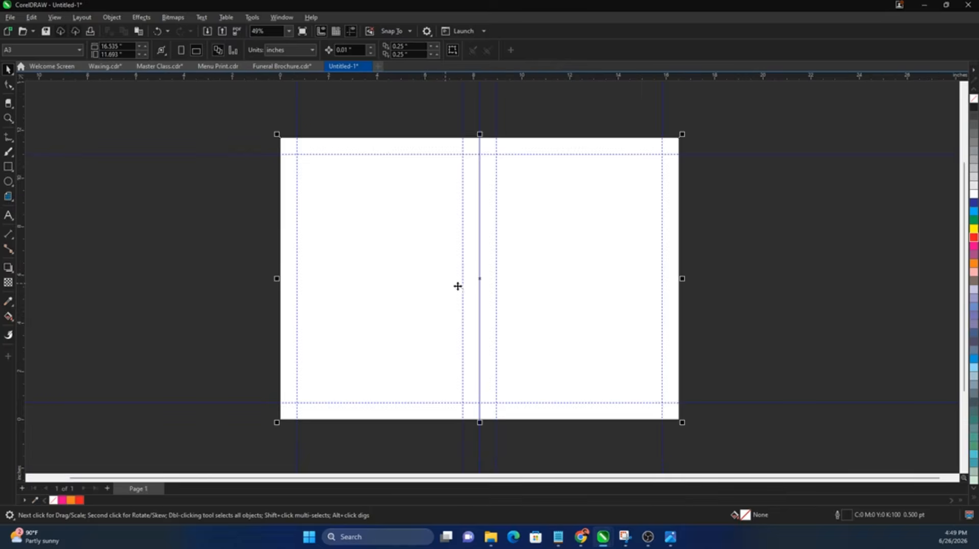
pyautogui.moveTo(734, 133); pyautogui.dragTo(175, 441)
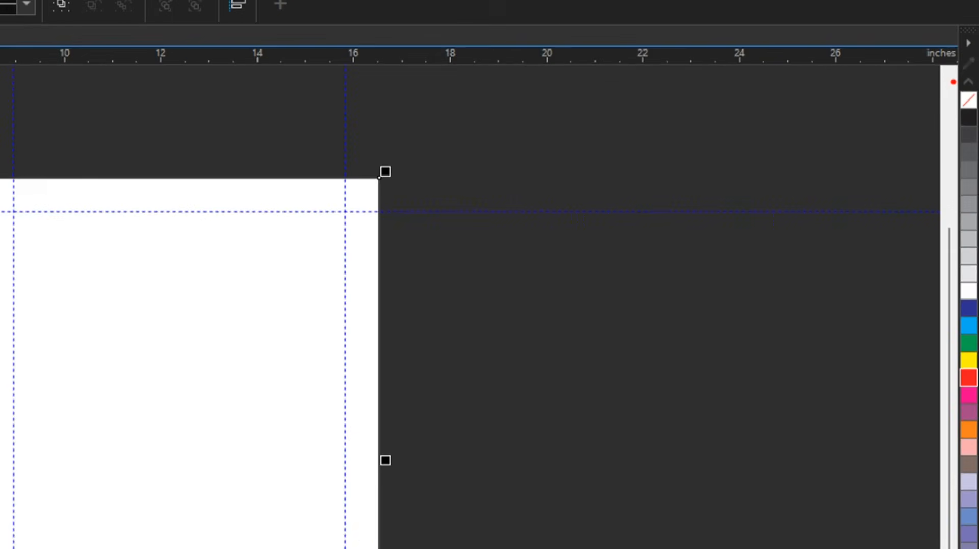
pyautogui.moveTo(953, 82); pyautogui.dragTo(974, 93)
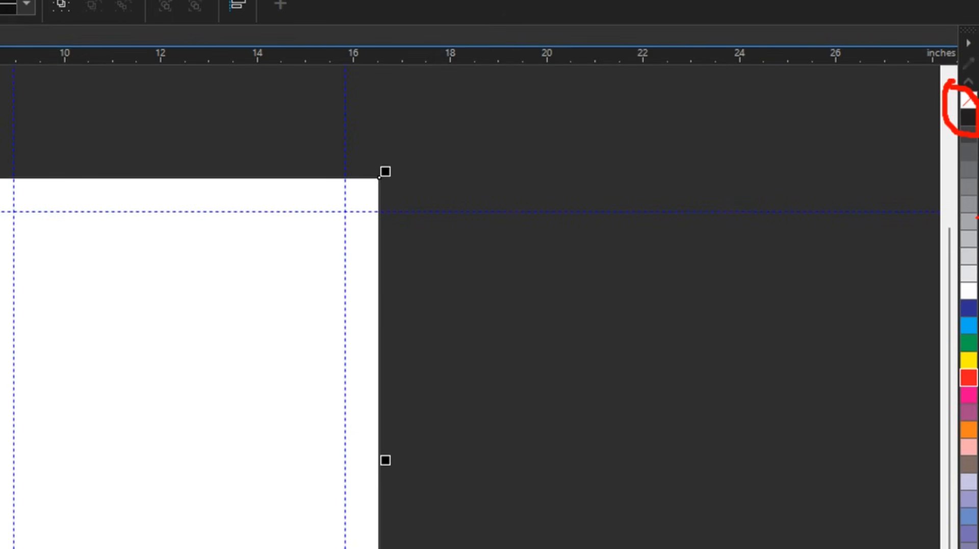
pyautogui.moveTo(968, 259)
pyautogui.mouseDown()
pyautogui.moveTo(976, 417)
pyautogui.moveTo(967, 156)
pyautogui.mouseUp()
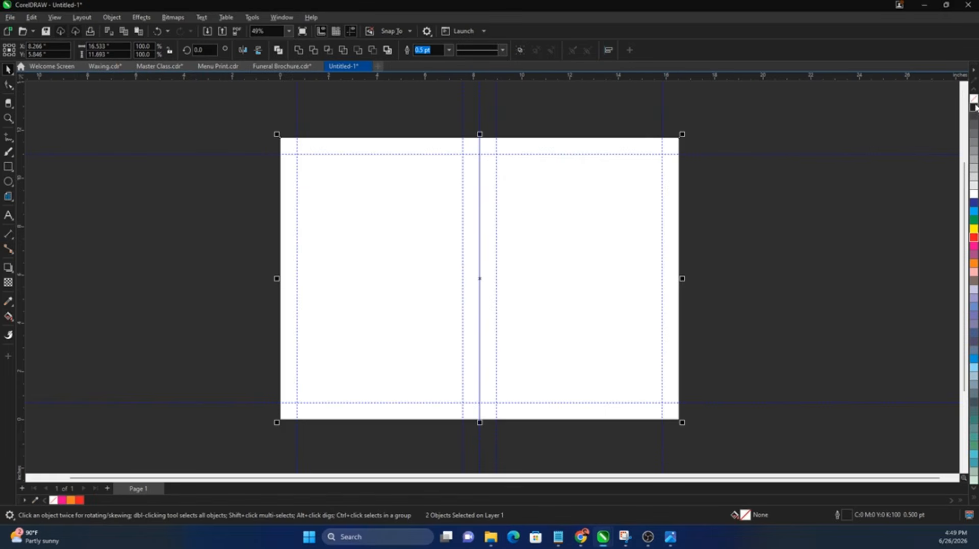
pyautogui.click(763, 234)
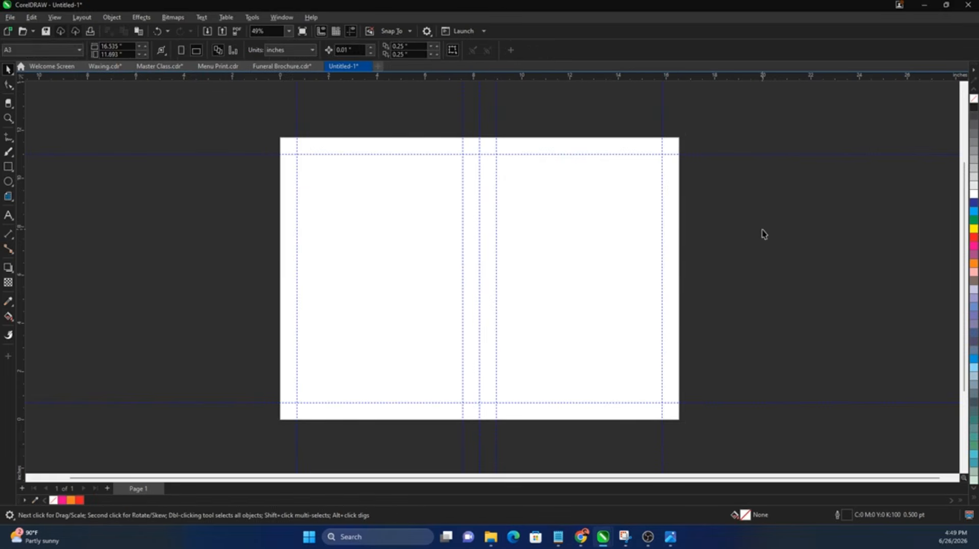
pyautogui.hotkey('shift', 'F4')
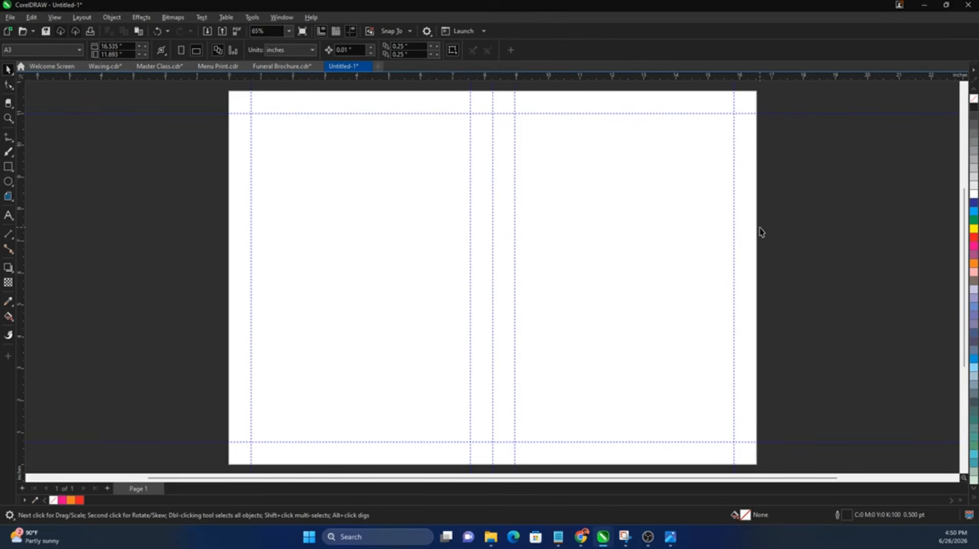
# Step: Start an import from the Funeral folder, showing files as large thumbnails
pyautogui.click(10, 17)
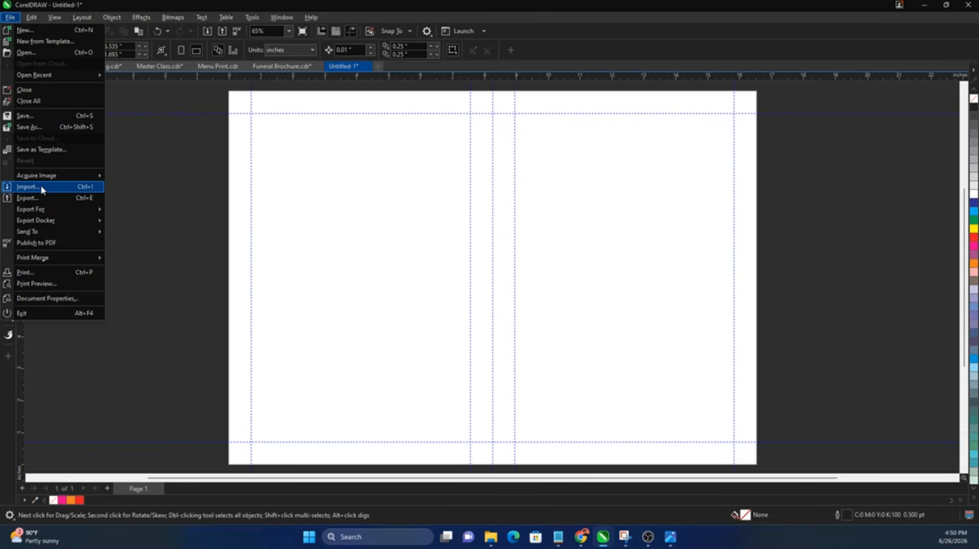
pyautogui.click(41, 188)
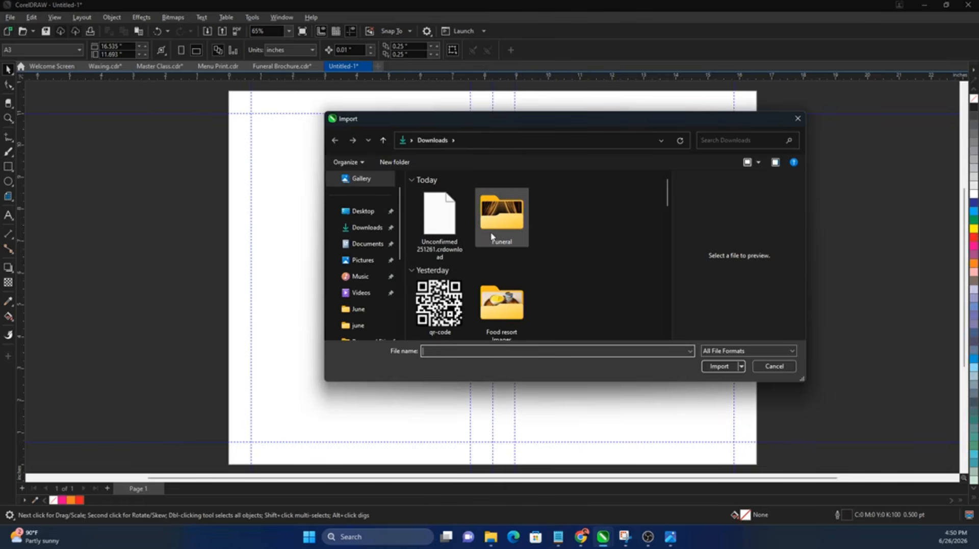
pyautogui.doubleClick(495, 217)
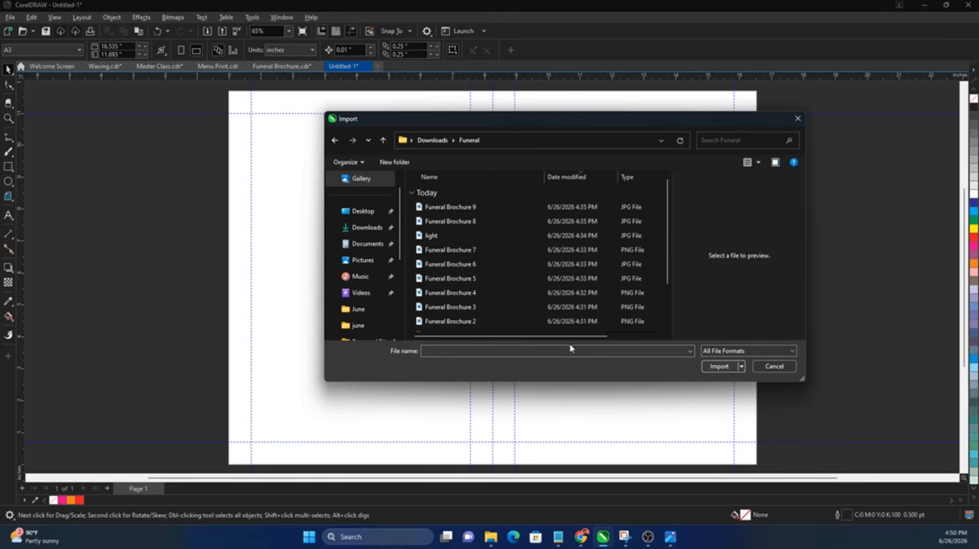
pyautogui.click(747, 164)
pyautogui.click(747, 164)
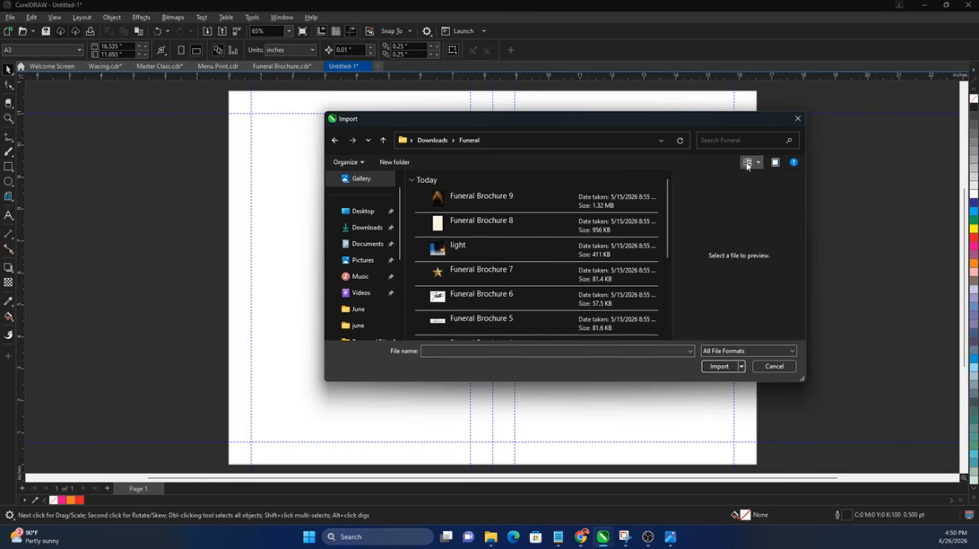
pyautogui.click(747, 164)
# Step: Import Funeral Brochure images 2 and 4–9, the light image and portrait, placing the golden curtain beside the page
pyautogui.keyDown('ctrl'); pyautogui.click(436, 224); pyautogui.keyUp('ctrl')
pyautogui.keyDown('ctrl'); pyautogui.click(507, 225); pyautogui.keyUp('ctrl')
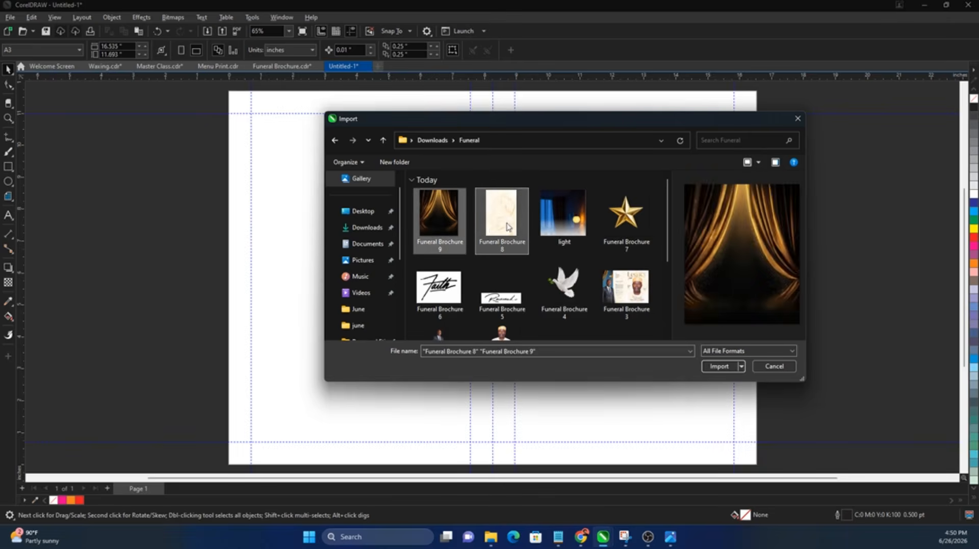
pyautogui.keyDown('ctrl'); pyautogui.click(563, 219); pyautogui.keyUp('ctrl')
pyautogui.keyDown('ctrl'); pyautogui.click(626, 219); pyautogui.keyUp('ctrl')
pyautogui.keyDown('ctrl'); pyautogui.click(441, 285); pyautogui.keyUp('ctrl')
pyautogui.keyDown('ctrl'); pyautogui.click(502, 285); pyautogui.keyUp('ctrl')
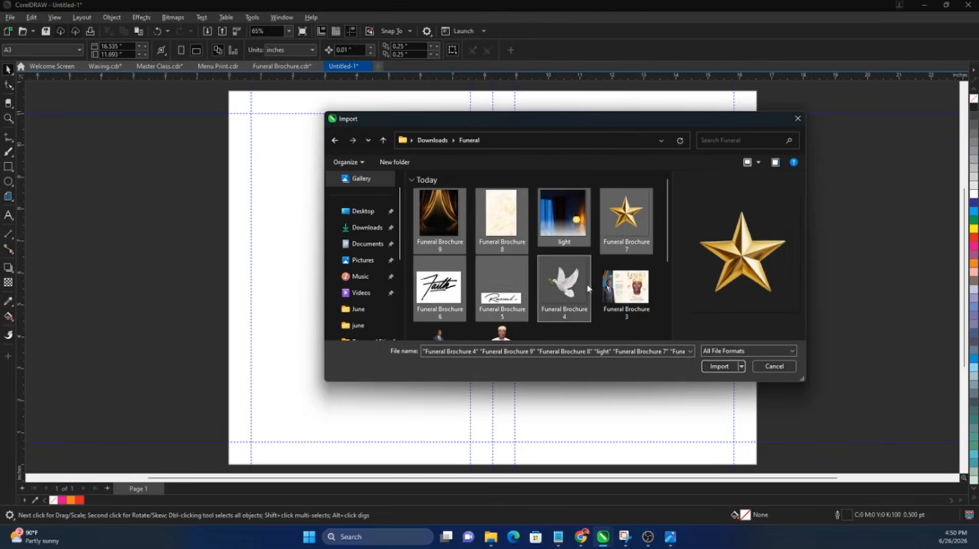
pyautogui.keyDown('ctrl'); pyautogui.click(564, 285); pyautogui.keyUp('ctrl')
pyautogui.scroll(-1, 589, 288)
pyautogui.keyDown('ctrl'); pyautogui.click(439, 285); pyautogui.keyUp('ctrl')
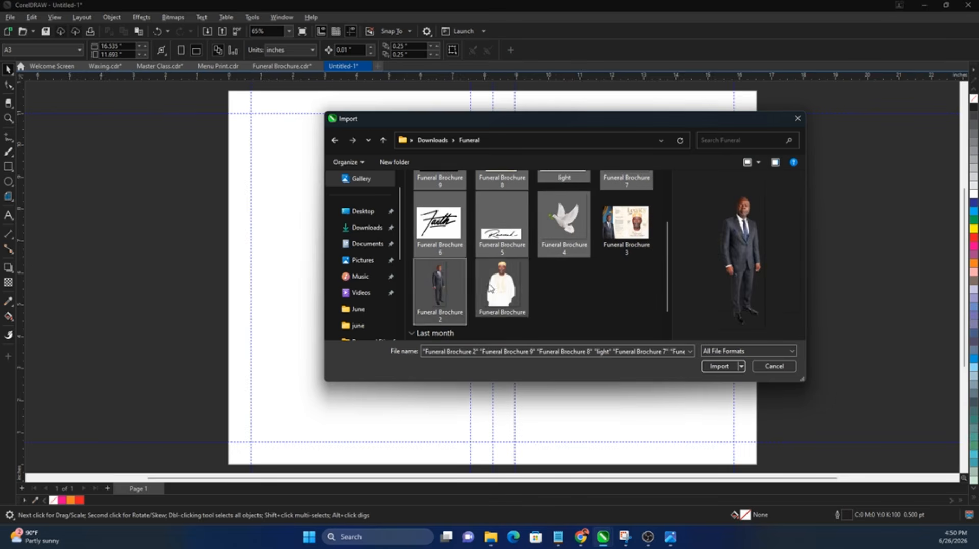
pyautogui.keyDown('ctrl'); pyautogui.click(502, 285); pyautogui.keyUp('ctrl')
pyautogui.scroll(-1, 502, 285)
pyautogui.scroll(2, 587, 317)
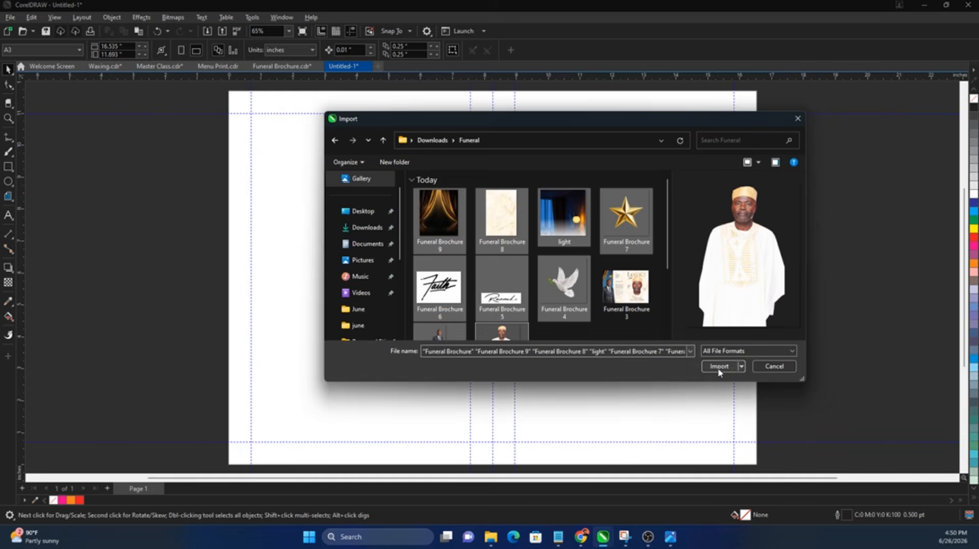
pyautogui.click(719, 366)
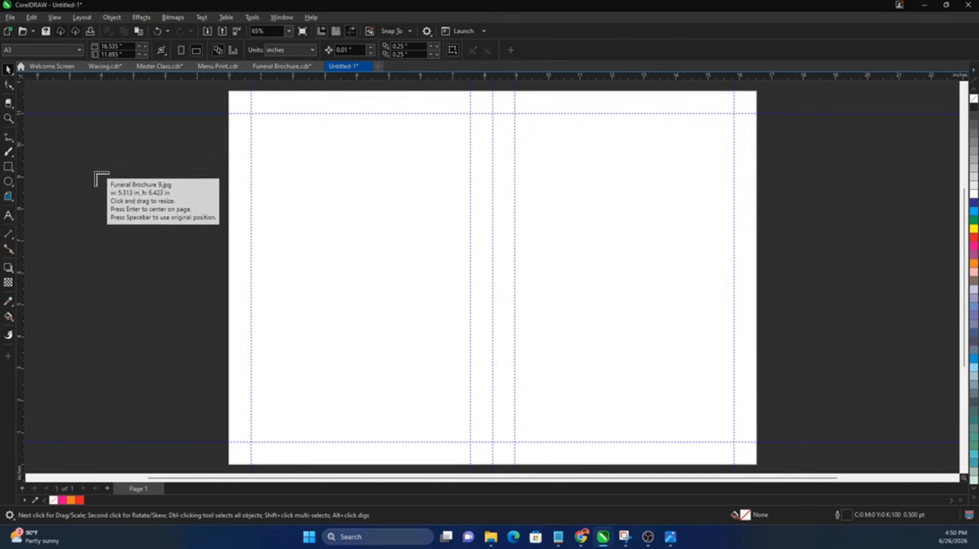
pyautogui.click(96, 174)
# Step: Place the paper, blue-light, gold star, Faith, Reverend, dove and standing-man images on the pasteboard
pyautogui.click(137, 236)
pyautogui.click(138, 233)
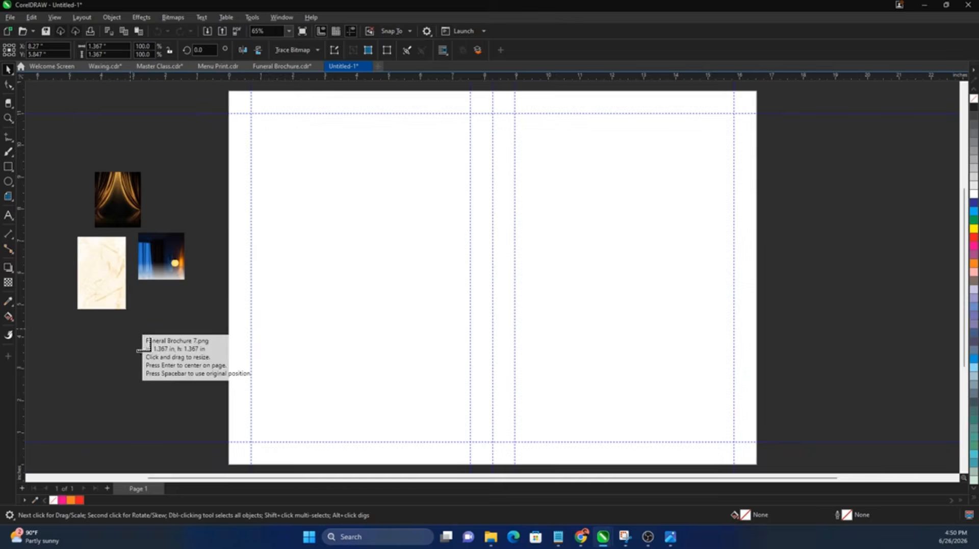
pyautogui.click(138, 336)
pyautogui.click(162, 196)
pyautogui.moveTo(100, 137); pyautogui.dragTo(173, 158)
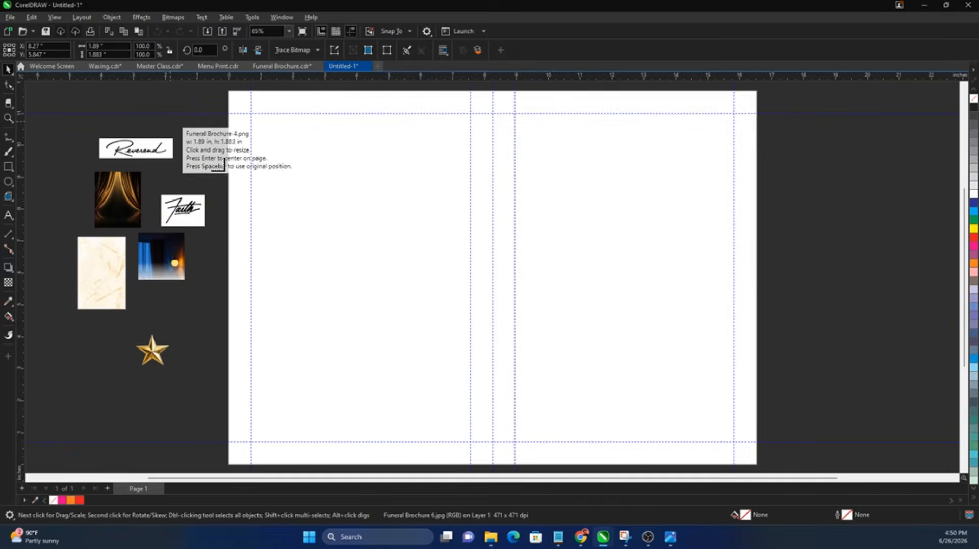
pyautogui.click(179, 131)
pyautogui.moveTo(84, 179); pyautogui.dragTo(104, 228)
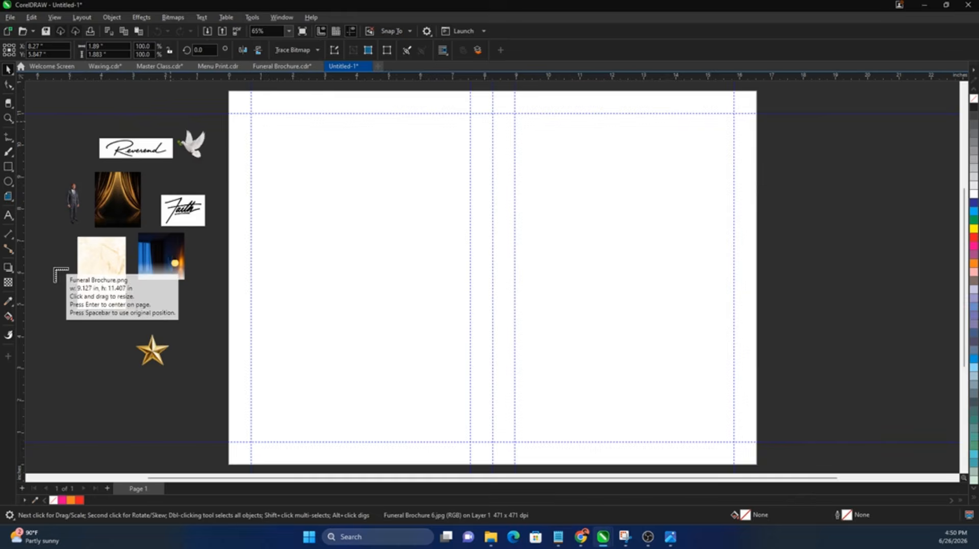
# Step: Place the white-robed portrait right of the page and enlarge the marble texture over the right panel
pyautogui.click(66, 274)
pyautogui.moveTo(224, 405); pyautogui.dragTo(853, 323)
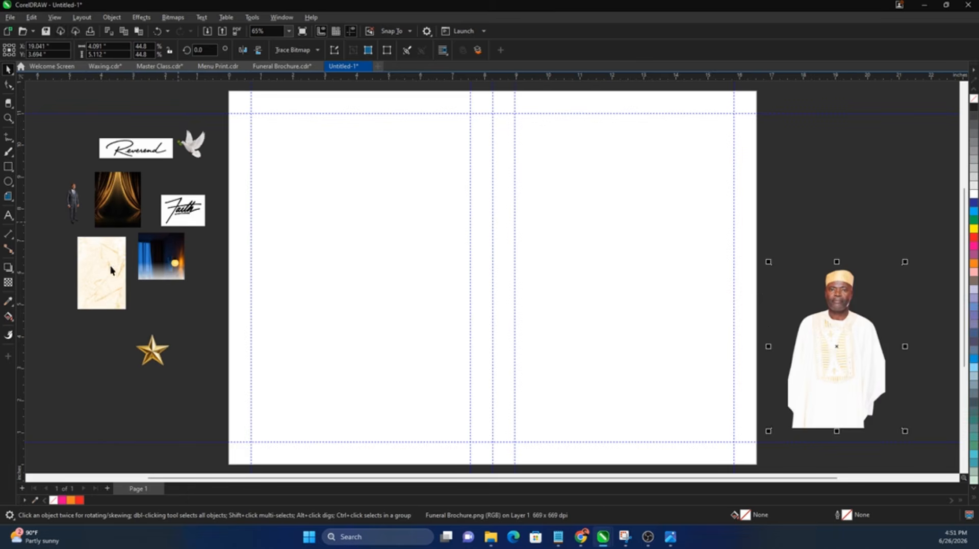
pyautogui.moveTo(118, 286); pyautogui.dragTo(514, 390)
pyautogui.scroll(-1, 278, 325)
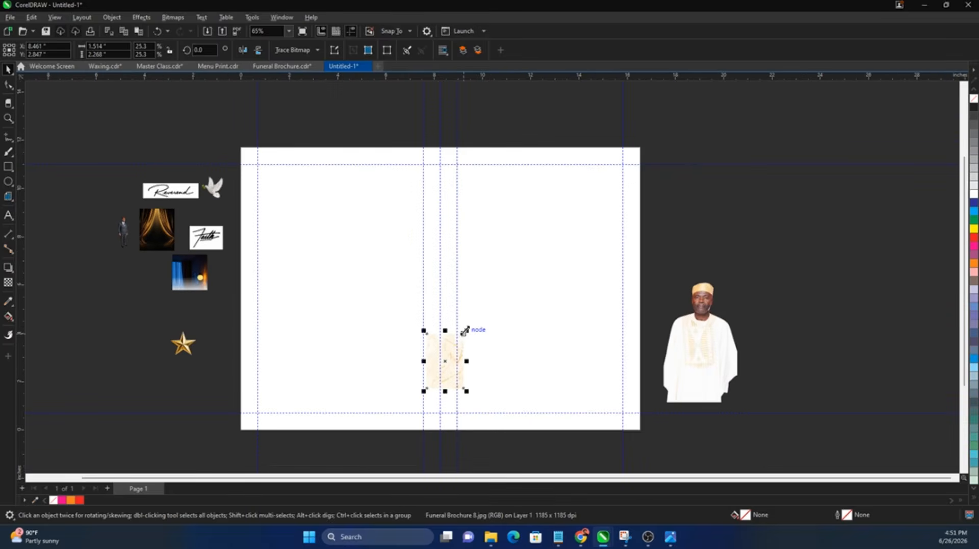
pyautogui.moveTo(465, 331); pyautogui.dragTo(624, 185)
pyautogui.moveTo(499, 279); pyautogui.dragTo(566, 254)
pyautogui.scroll(1, 661, 219)
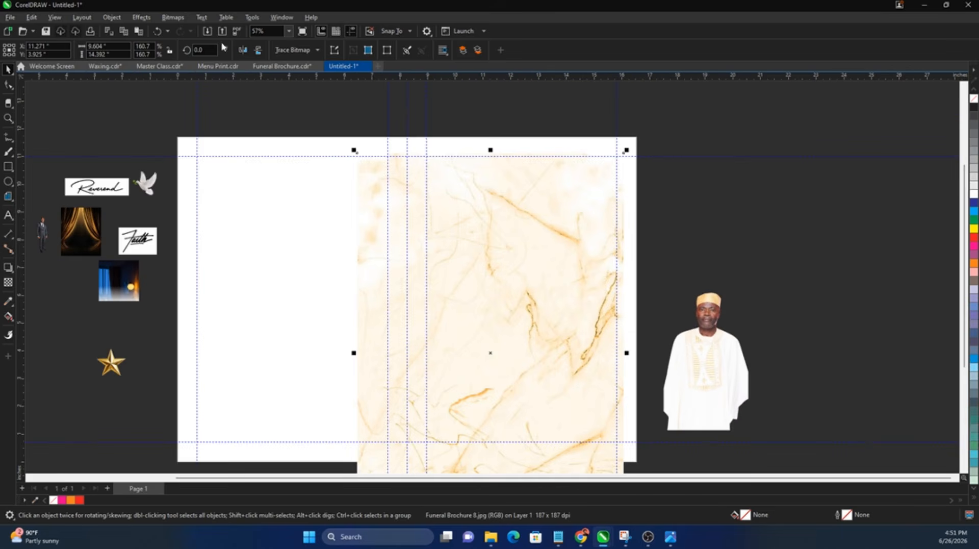
pyautogui.click(172, 17)
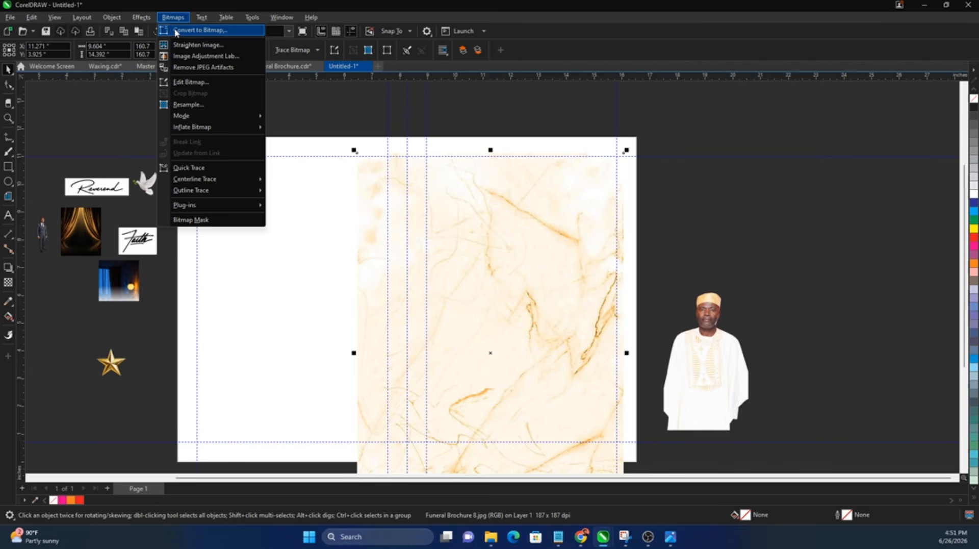
# Step: Convert the marble to a 300 dpi RGB 24-bit bitmap, then shrink it to 81.3% over the page centre
pyautogui.click(179, 32)
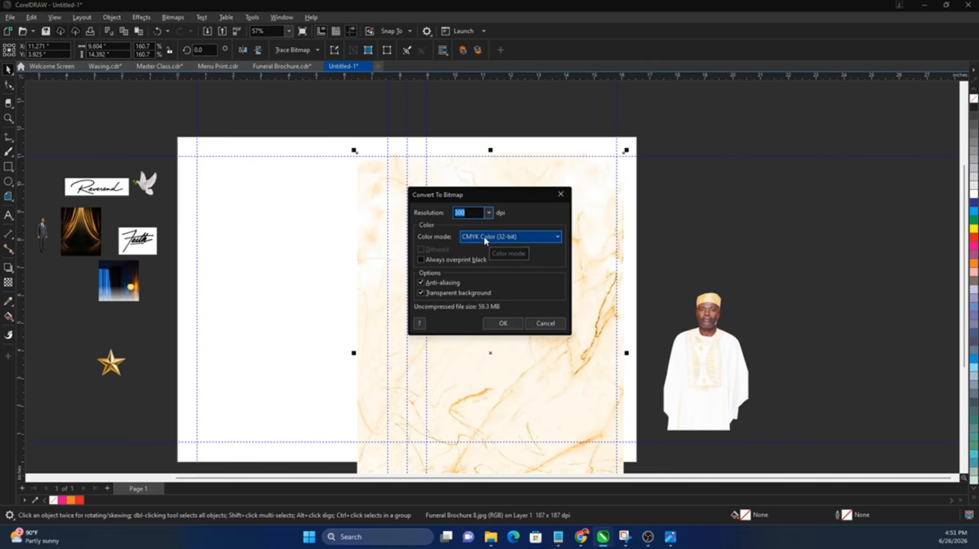
pyautogui.click(484, 238)
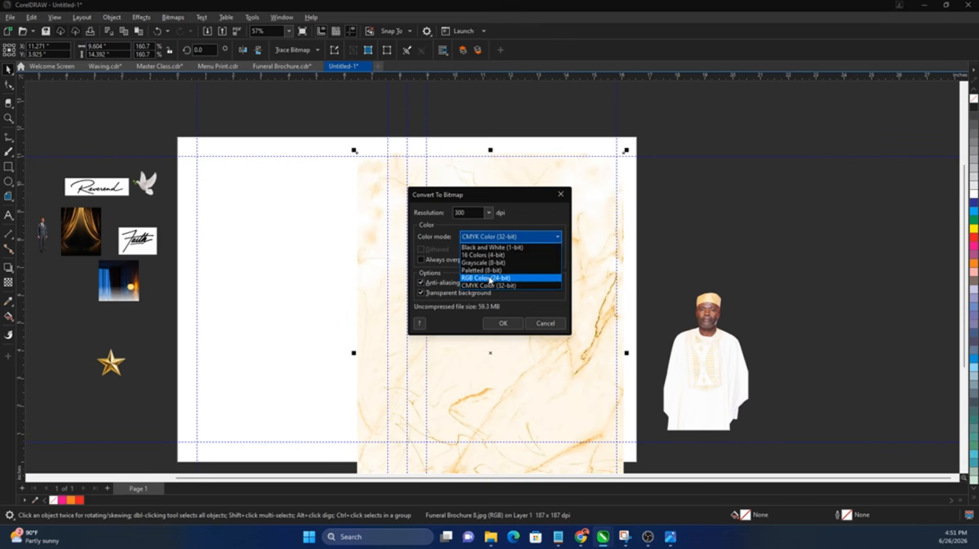
pyautogui.click(489, 278)
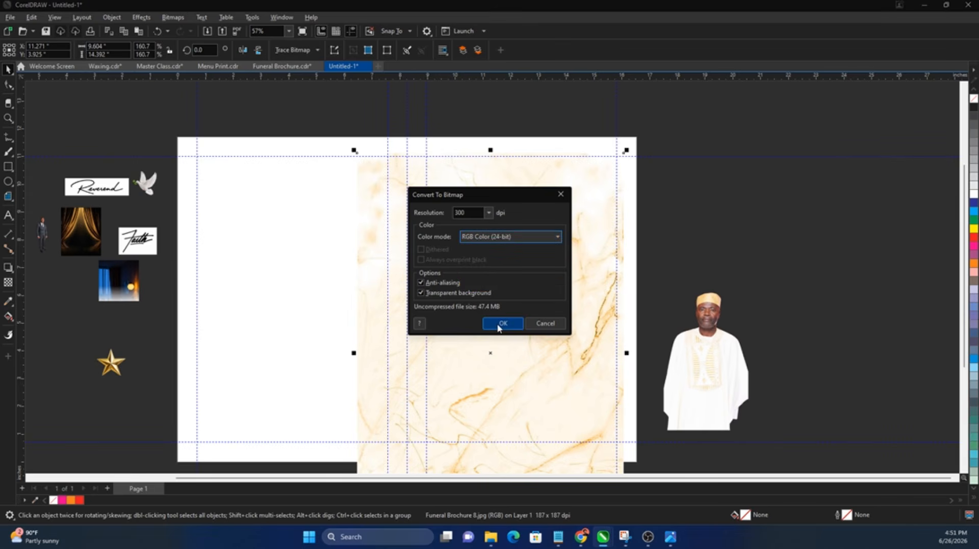
pyautogui.doubleClick(460, 212)
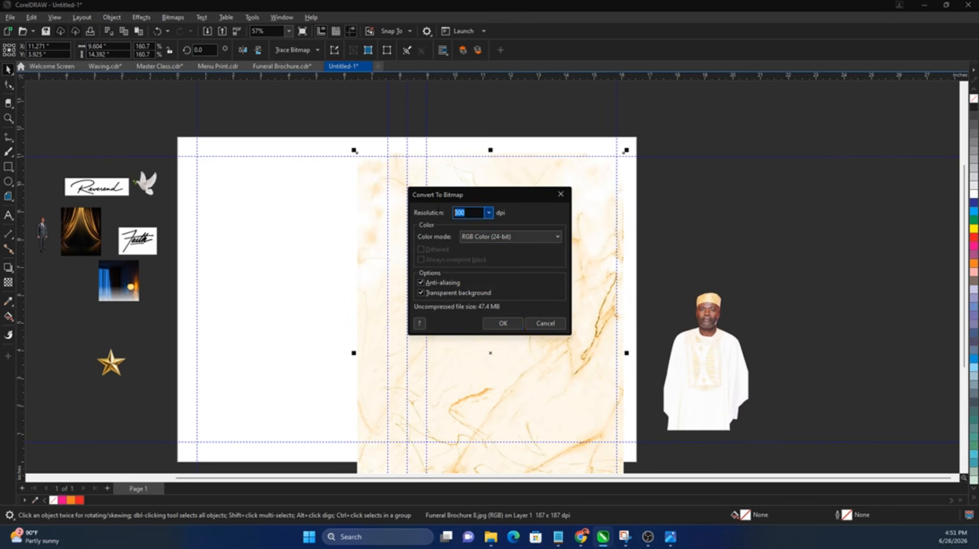
pyautogui.click(507, 323)
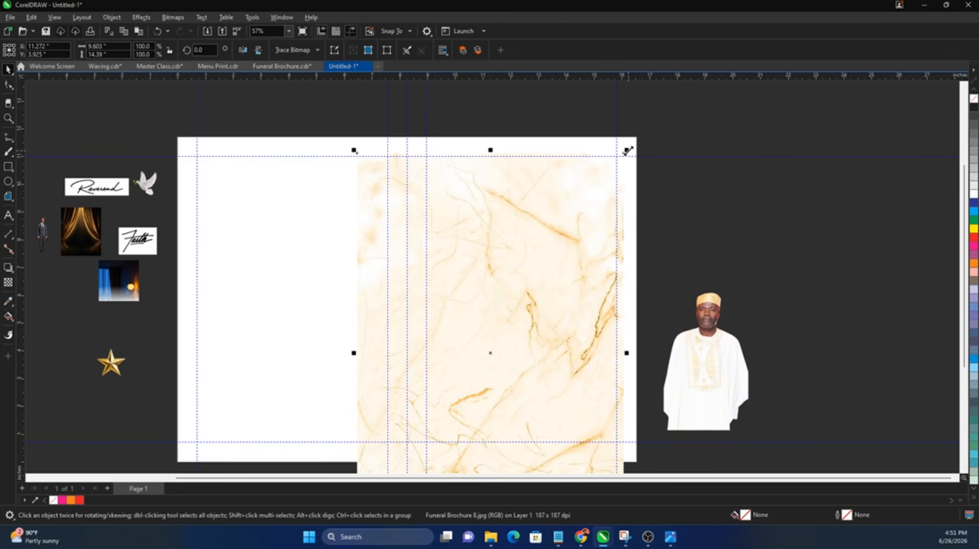
pyautogui.moveTo(593, 224); pyautogui.dragTo(544, 244)
pyautogui.moveTo(437, 315); pyautogui.dragTo(332, 232)
# Step: PowerClip the marble bitmap inside the right-half page rectangle
pyautogui.rightClick(333, 233)
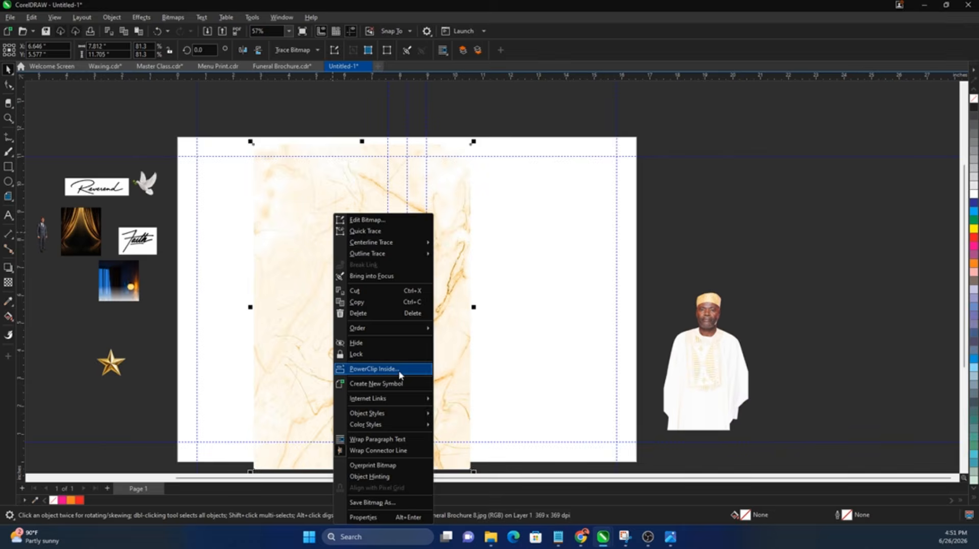
pyautogui.click(401, 370)
pyautogui.click(531, 332)
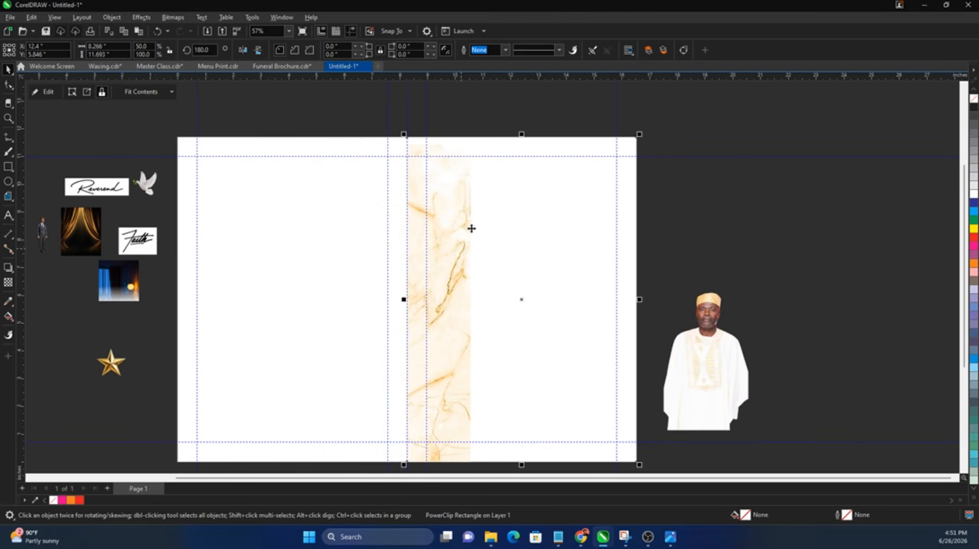
# Step: Edit the PowerClip contents, enlarging the marble to about 103.6% to cover the panel
pyautogui.rightClick(467, 227)
pyautogui.click(498, 214)
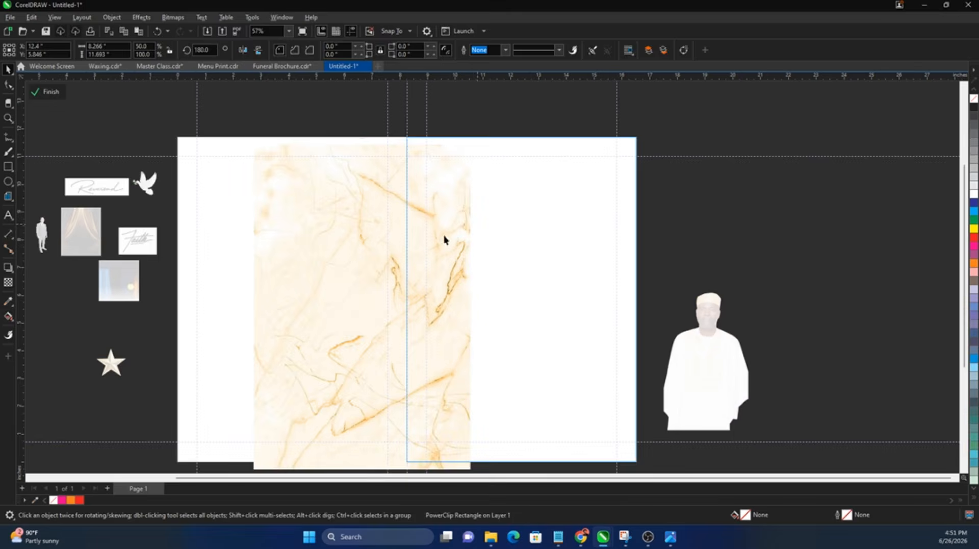
pyautogui.moveTo(509, 257); pyautogui.dragTo(515, 259)
pyautogui.scroll(-1, 474, 265)
pyautogui.moveTo(619, 164); pyautogui.dragTo(670, 130)
pyautogui.moveTo(546, 246); pyautogui.dragTo(546, 249)
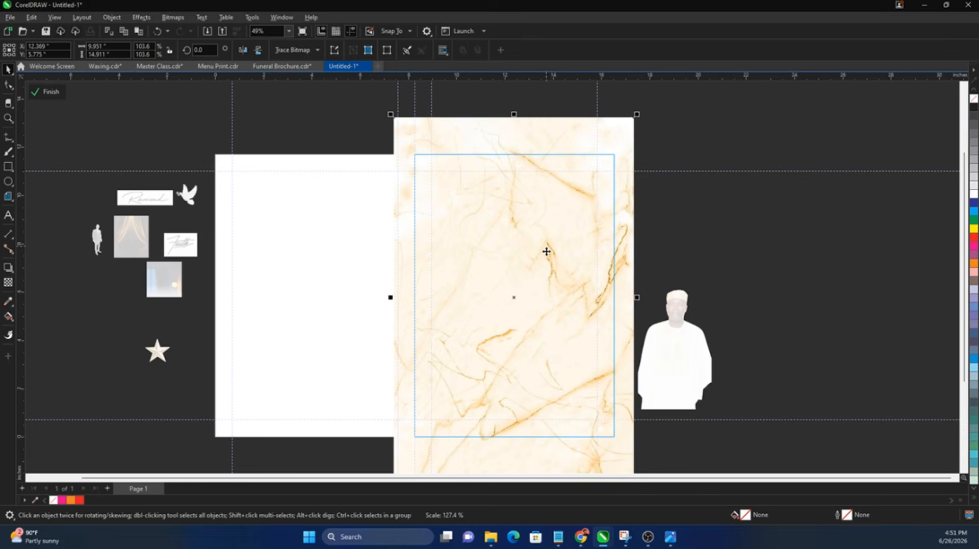
# Step: Apply a Gaussian Blur to the marble with an increased radius
pyautogui.click(140, 18)
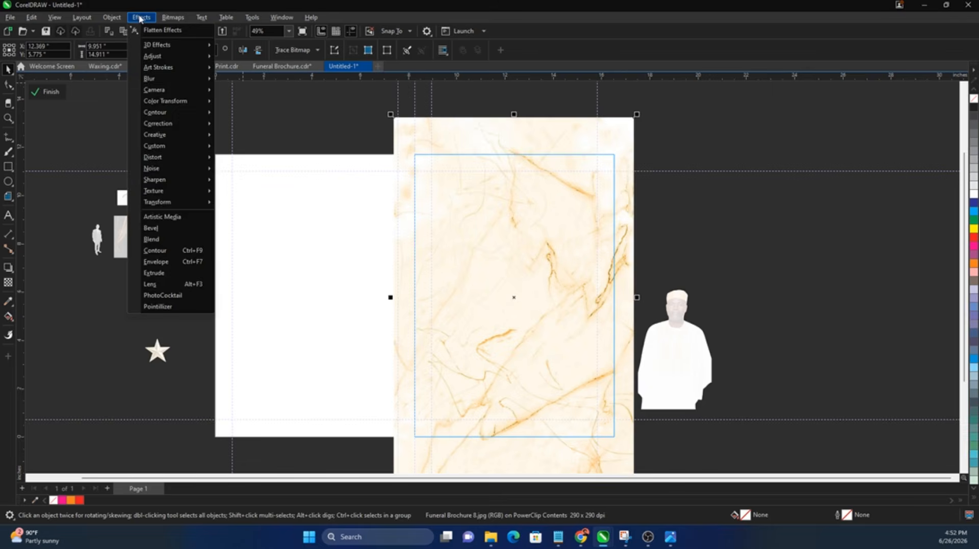
pyautogui.click(553, 257)
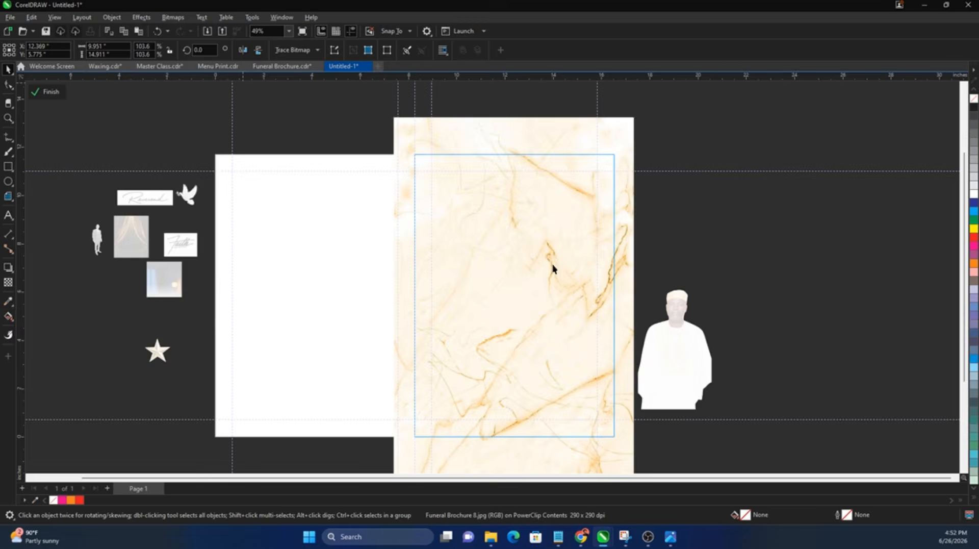
pyautogui.scroll(4, 553, 265)
pyautogui.scroll(-4, 553, 264)
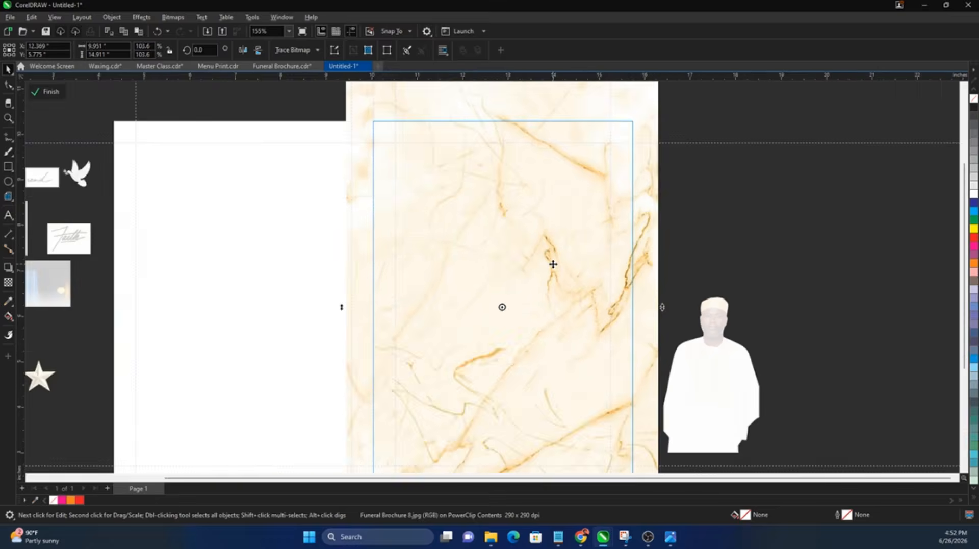
pyautogui.click(141, 17)
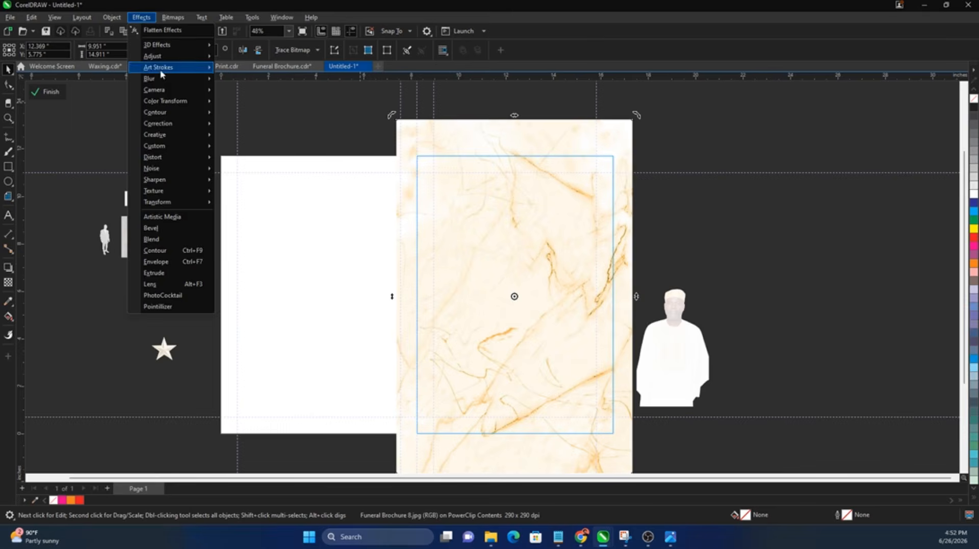
pyautogui.moveTo(178, 81)
pyautogui.click(250, 116)
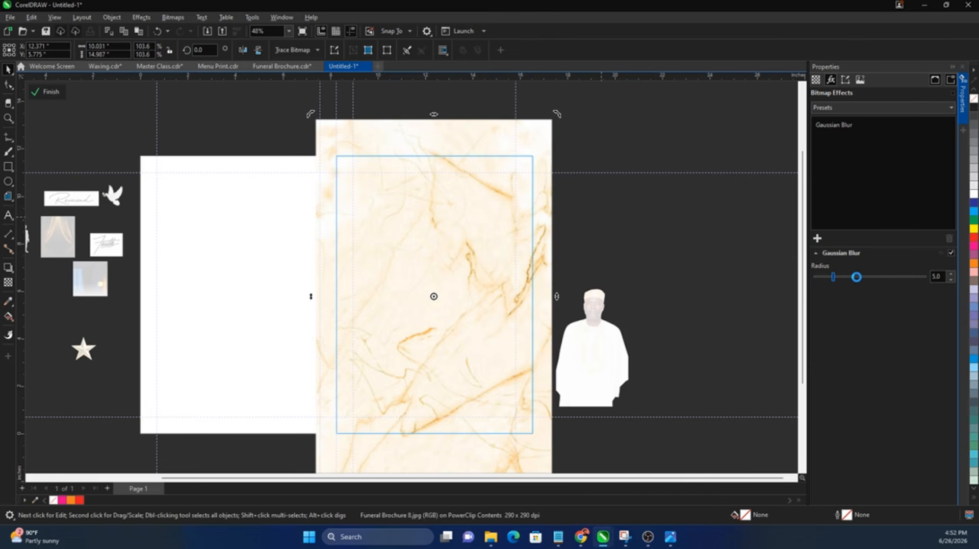
pyautogui.moveTo(857, 276); pyautogui.dragTo(871, 279)
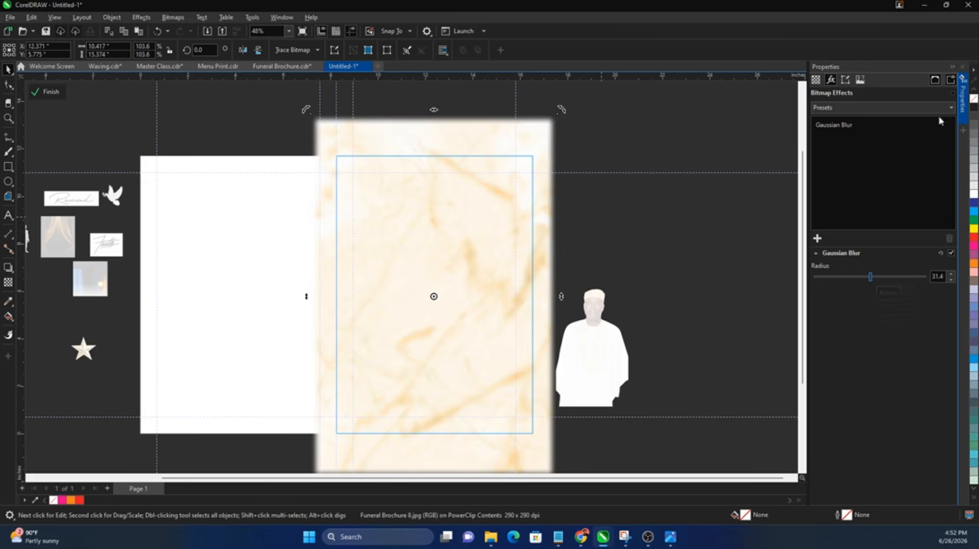
pyautogui.click(963, 124)
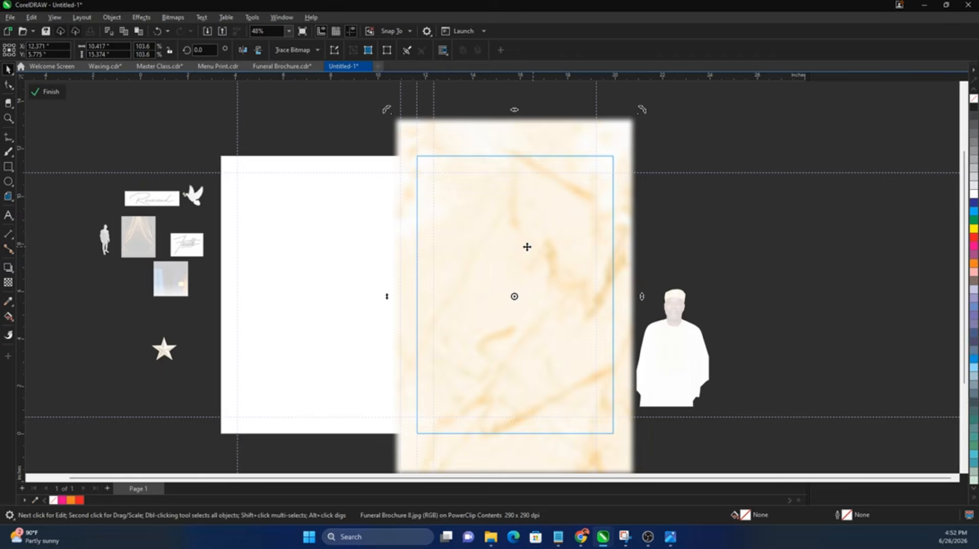
pyautogui.click(530, 250)
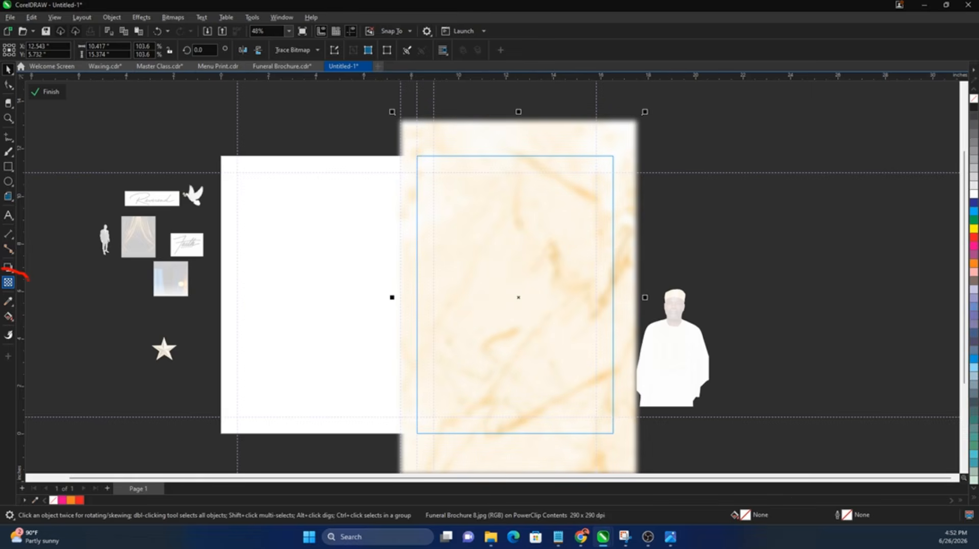
# Step: Make the marble 51% transparent with the Transparency tool
pyautogui.click(8, 282)
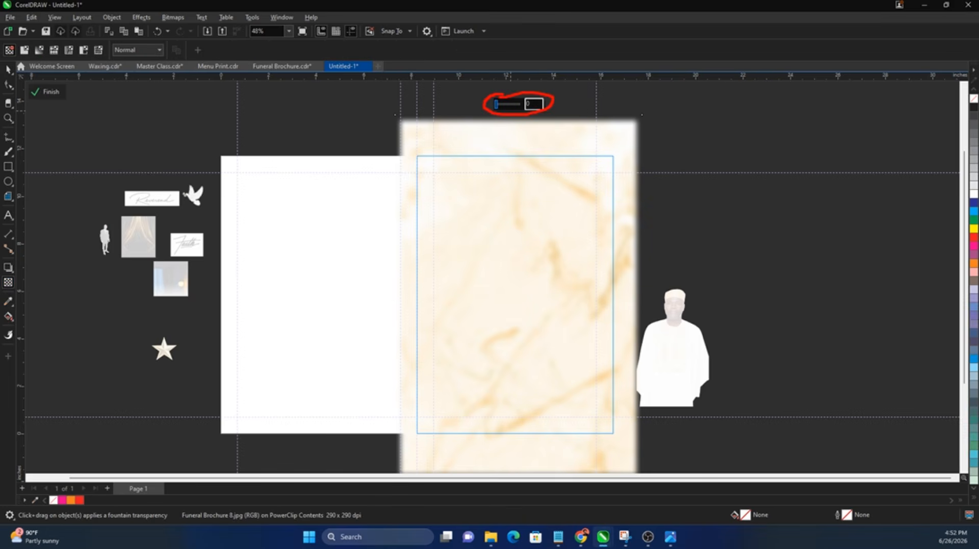
pyautogui.click(509, 104)
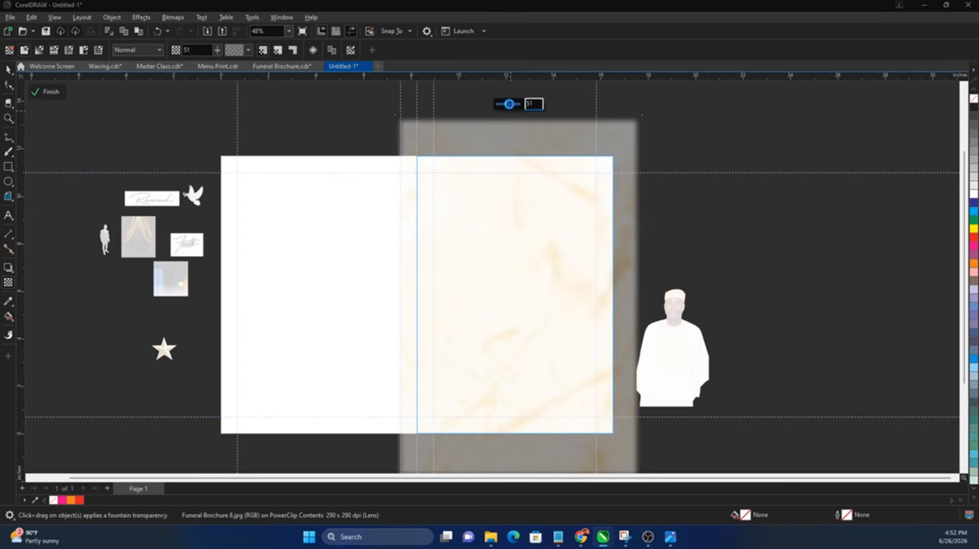
pyautogui.press('space')
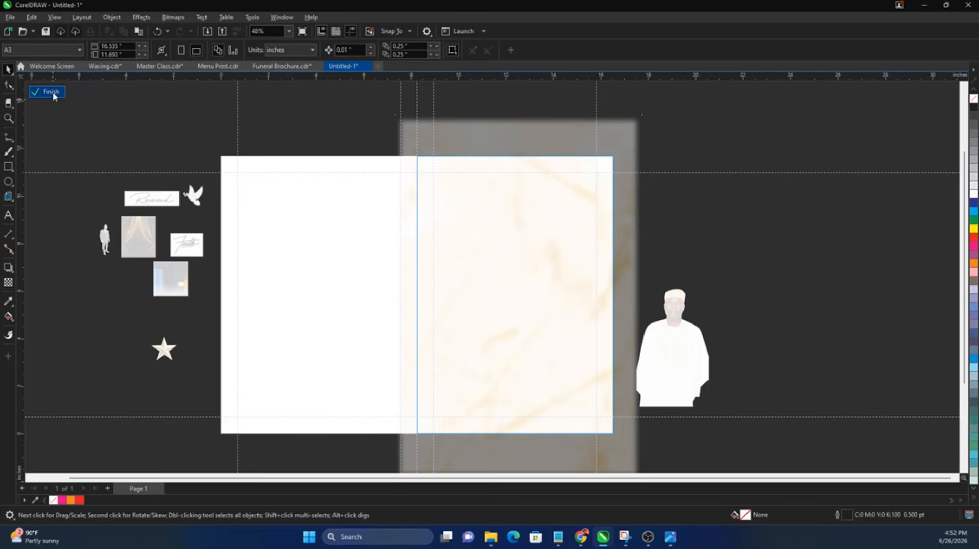
# Step: Finish the marble PowerClip and enlarge the portrait to 172.6% over the right panel
pyautogui.click(53, 94)
pyautogui.moveTo(687, 346); pyautogui.dragTo(521, 379)
pyautogui.moveTo(548, 316); pyautogui.dragTo(605, 269)
pyautogui.moveTo(534, 331); pyautogui.dragTo(537, 357)
pyautogui.moveTo(647, 222); pyautogui.dragTo(691, 168)
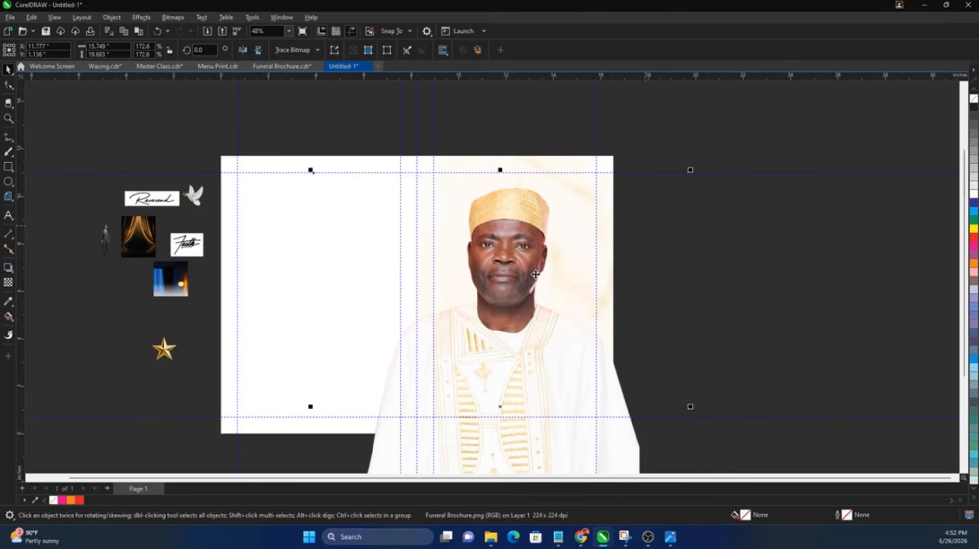
pyautogui.moveTo(532, 273); pyautogui.dragTo(547, 301)
# Step: Convert the portrait to a 300 dpi bitmap
pyautogui.click(173, 17)
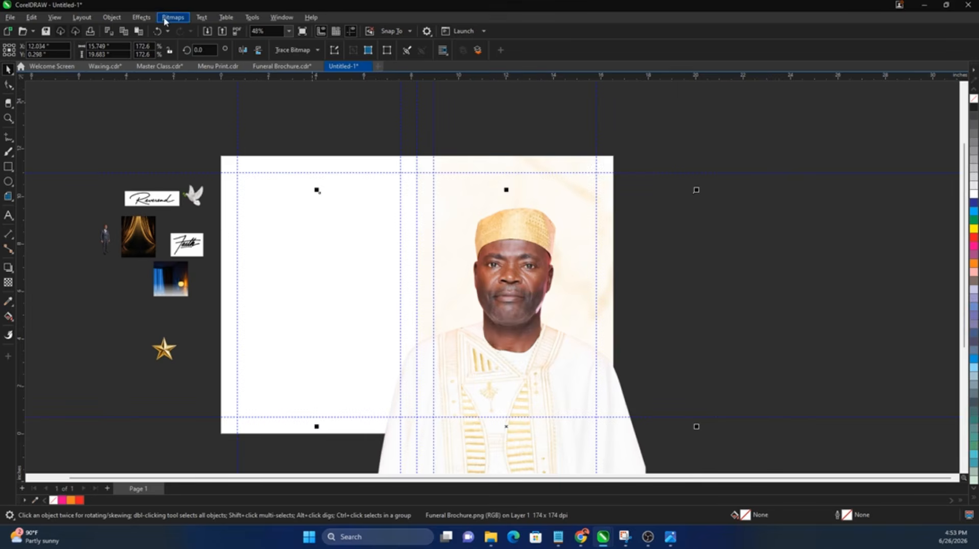
pyautogui.click(178, 29)
pyautogui.click(502, 323)
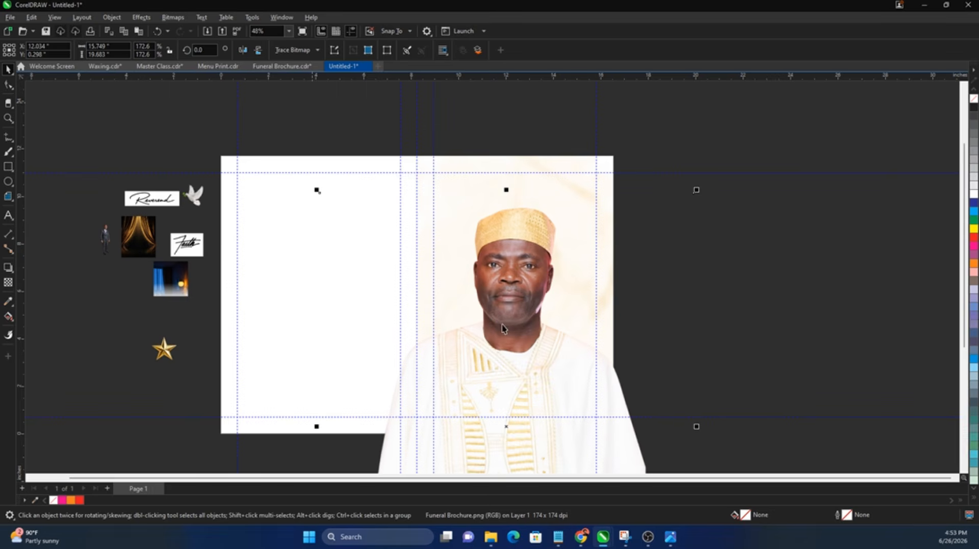
# Step: Clip the portrait into the right rectangle, undo it, and adjust the page objects
pyautogui.rightClick(516, 288)
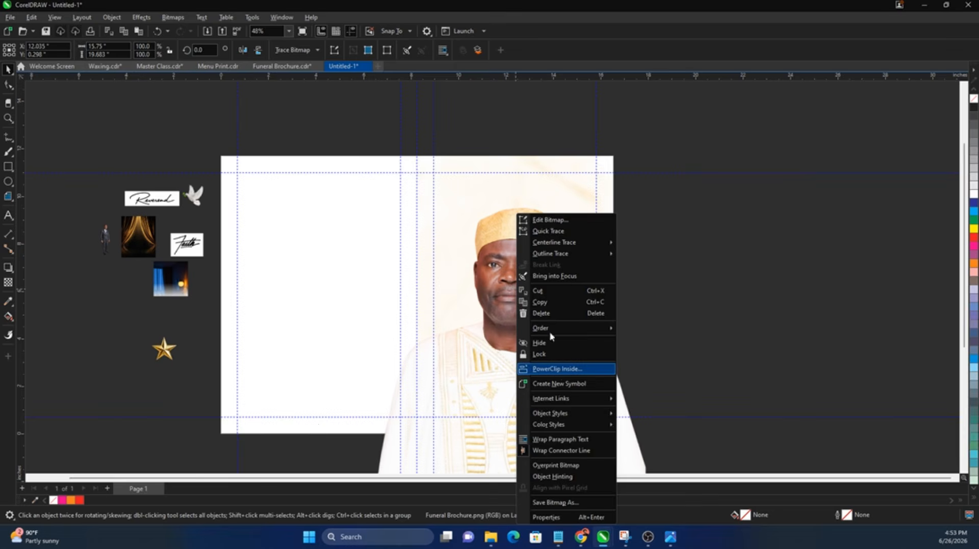
pyautogui.click(557, 368)
pyautogui.click(453, 163)
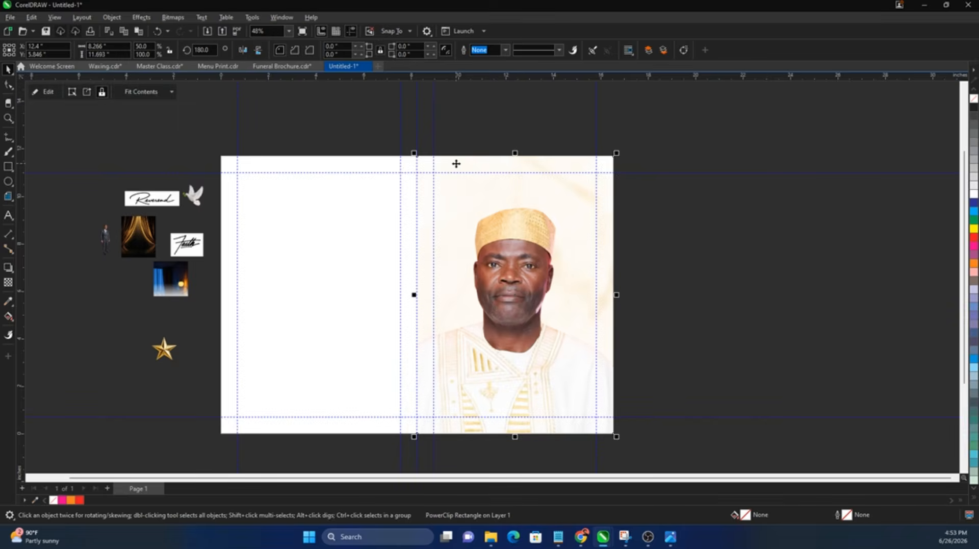
pyautogui.hotkey('ctrl', 'z')
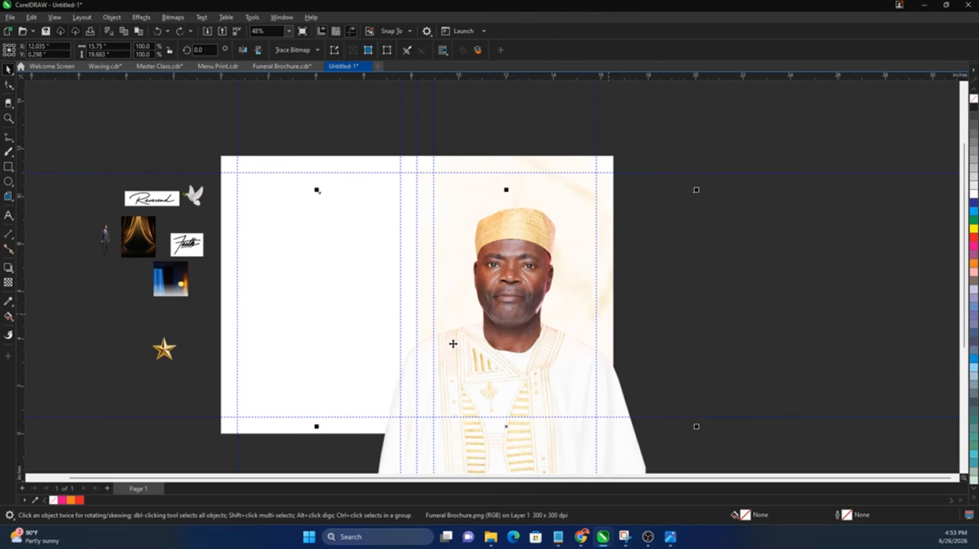
pyautogui.scroll(-1, 430, 305)
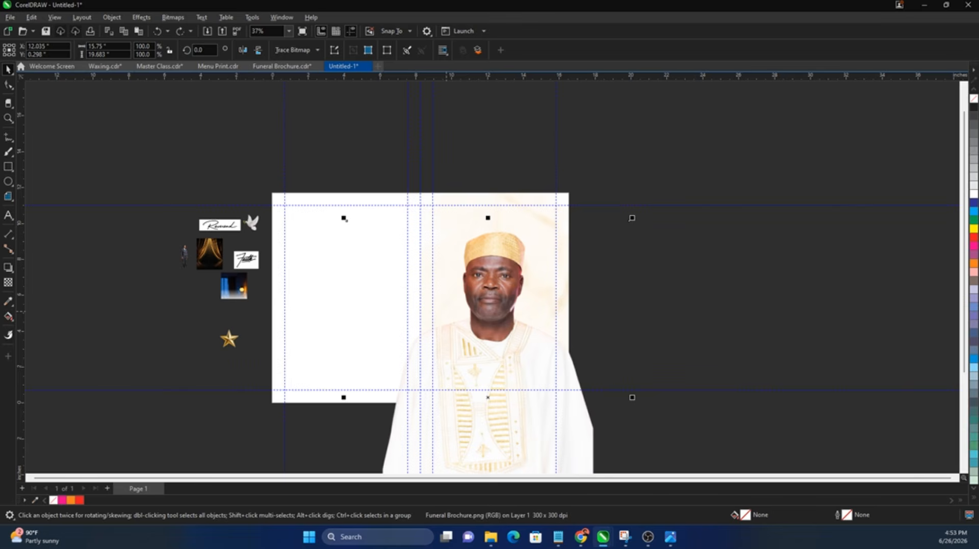
pyautogui.moveTo(409, 180)
pyautogui.mouseDown()
pyautogui.moveTo(427, 409)
pyautogui.moveTo(607, 420)
pyautogui.moveTo(593, 198)
pyautogui.moveTo(532, 185)
pyautogui.moveTo(428, 184)
pyautogui.mouseUp()
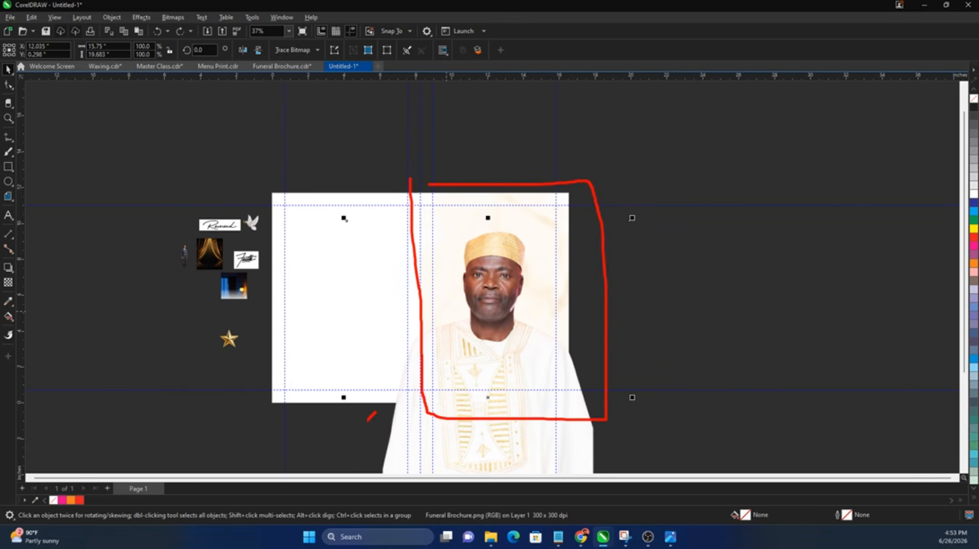
pyautogui.moveTo(367, 422)
pyautogui.mouseDown()
pyautogui.moveTo(460, 478)
pyautogui.moveTo(589, 451)
pyautogui.moveTo(458, 420)
pyautogui.mouseUp()
pyautogui.press('Escape')
# Step: PowerClip the portrait inside the right-panel page rectangle and deselect it
pyautogui.rightClick(480, 330)
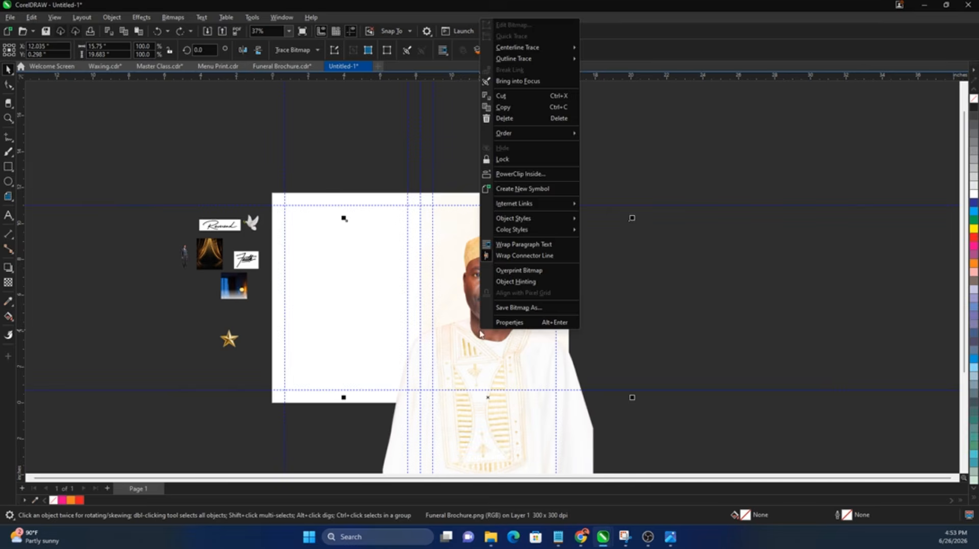
pyautogui.click(520, 174)
pyautogui.click(439, 195)
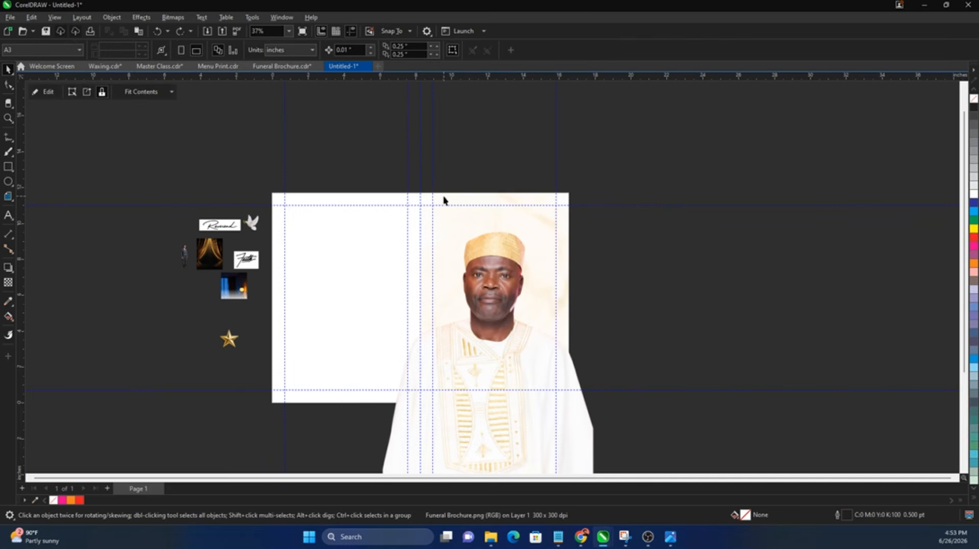
pyautogui.click(490, 178)
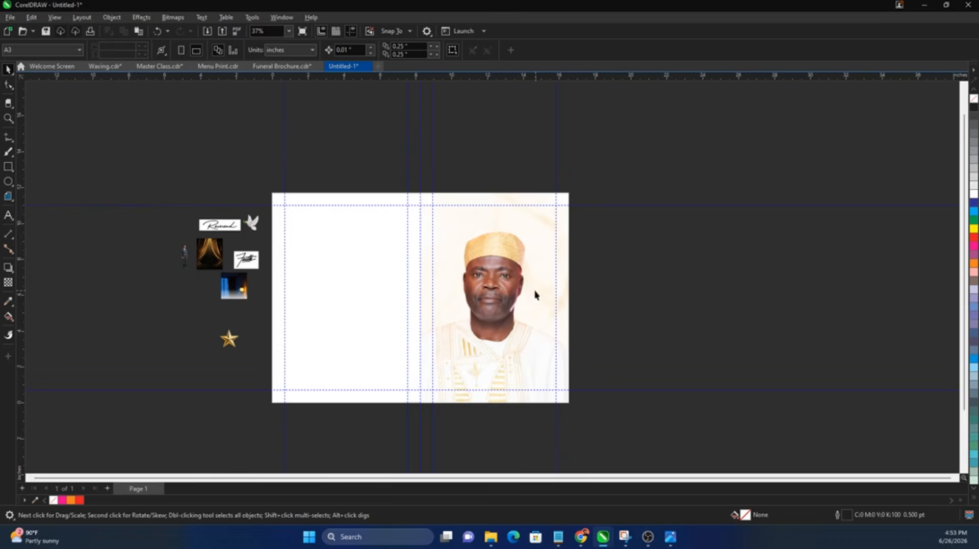
pyautogui.scroll(2, 487, 257)
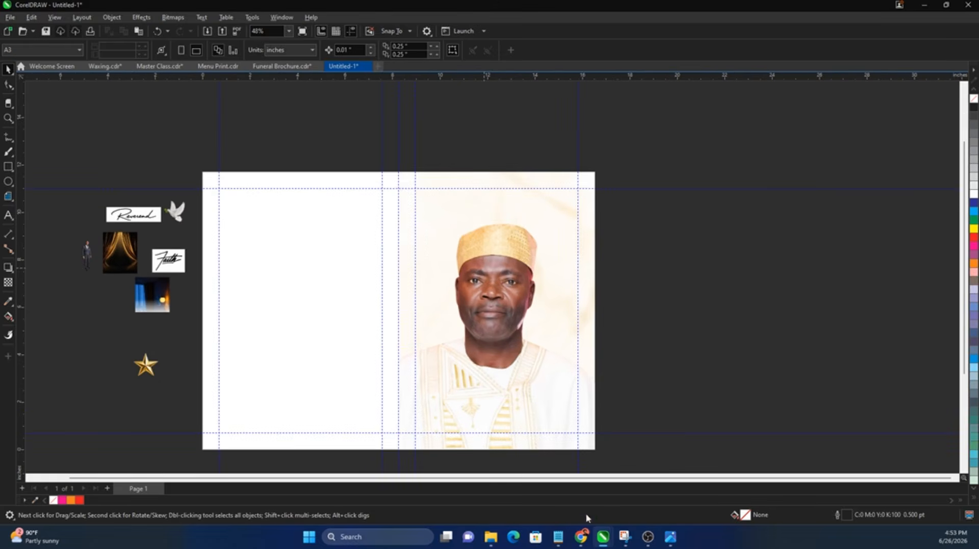
# Step: Copy 'CELEBRATING A LIFE AND Legacy of Faith' from the notes and paste it onto the portrait
pyautogui.click(561, 541)
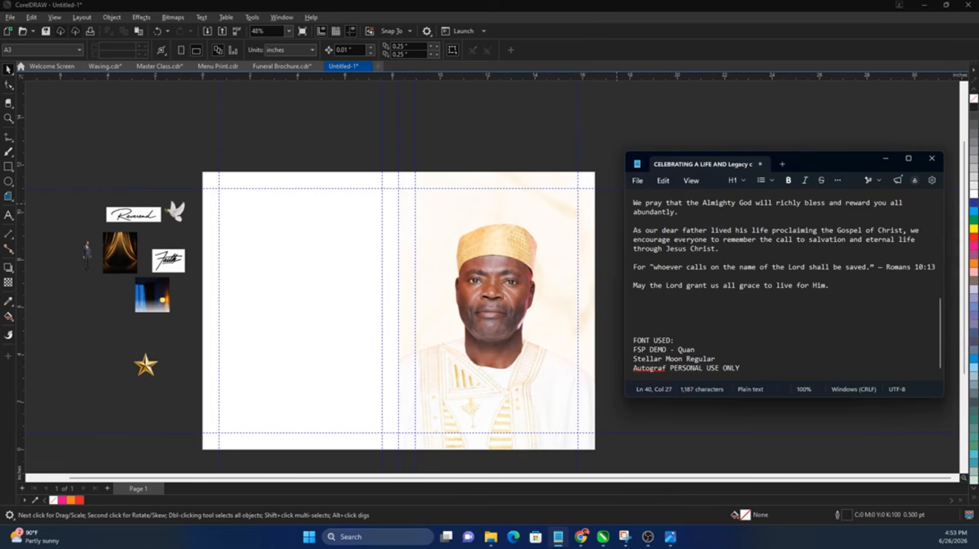
pyautogui.scroll(8, 685, 239)
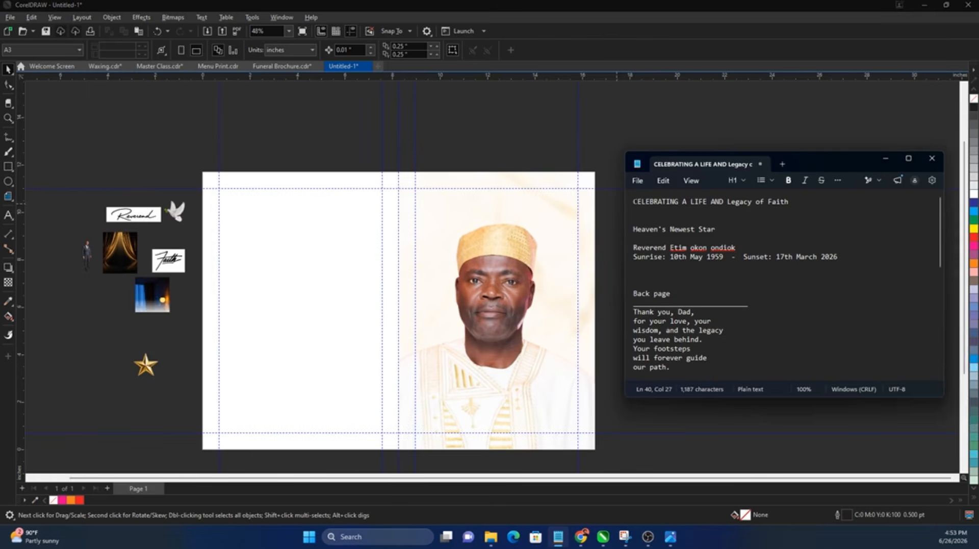
pyautogui.moveTo(633, 201); pyautogui.dragTo(795, 203)
pyautogui.hotkey('ctrl', 'c')
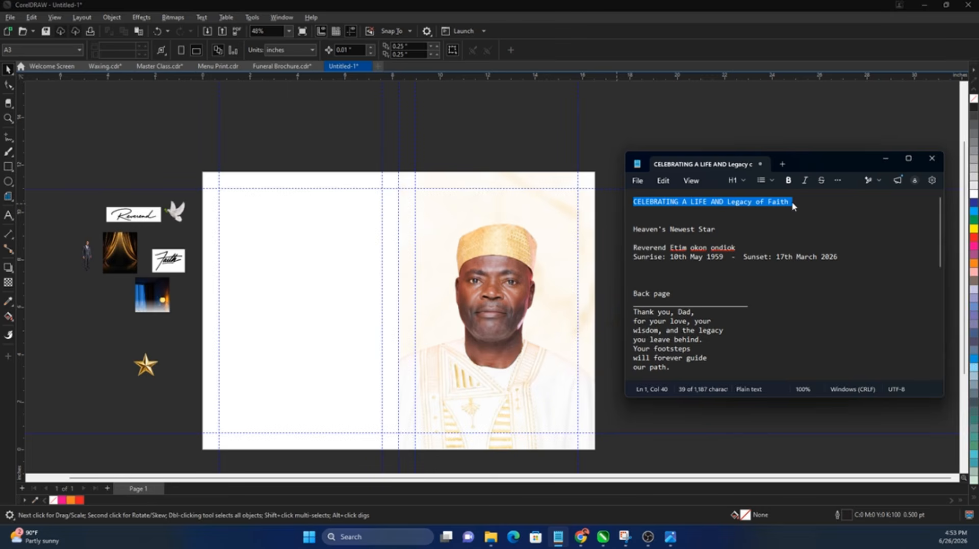
pyautogui.click(616, 275)
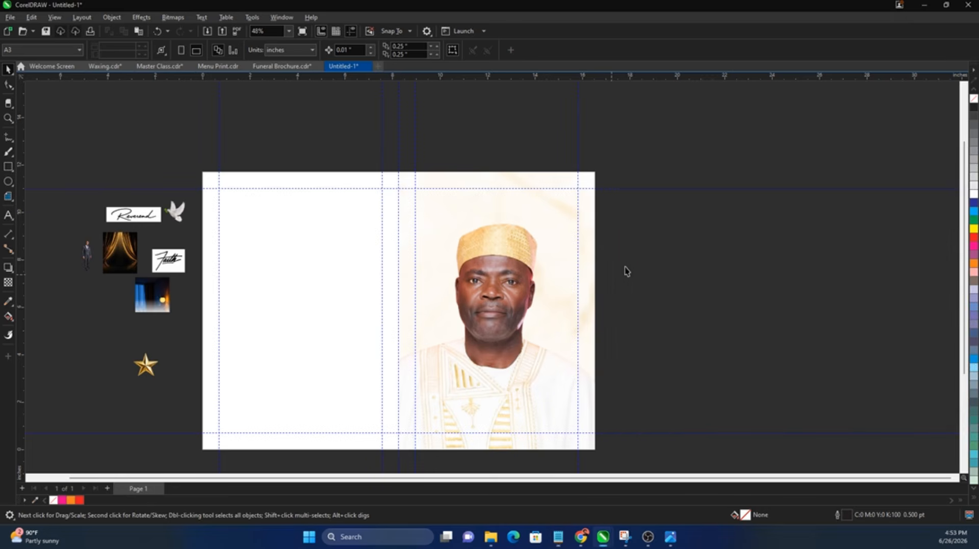
pyautogui.click(9, 216)
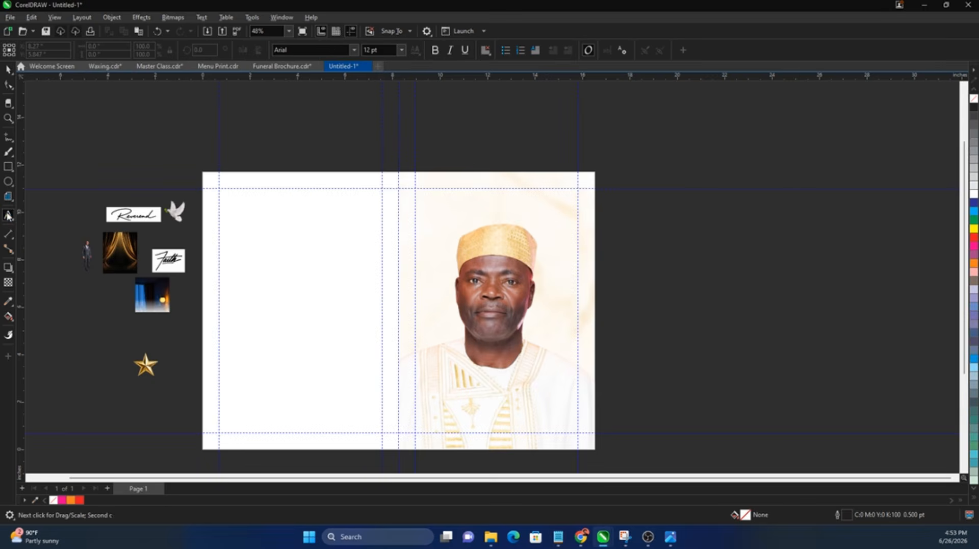
pyautogui.click(429, 217)
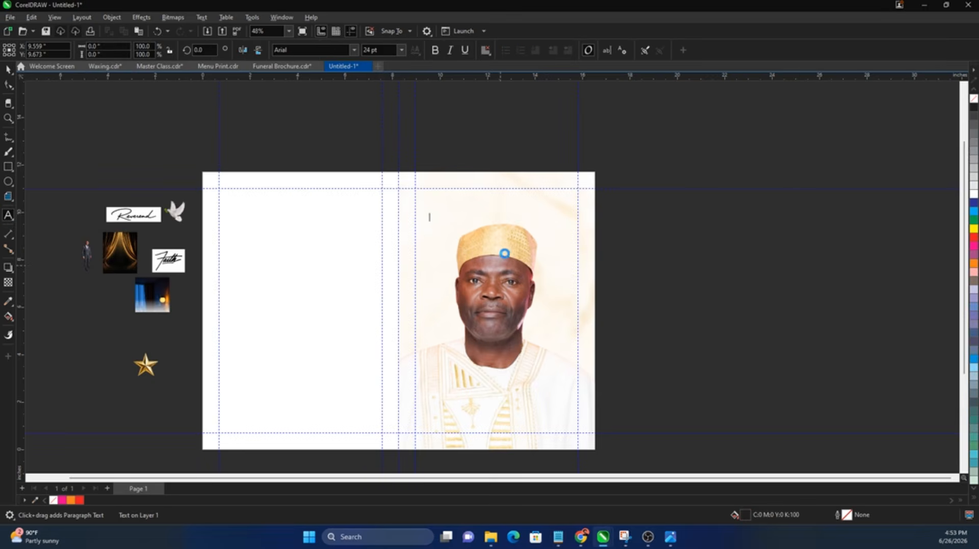
pyautogui.hotkey('ctrl', 'v')
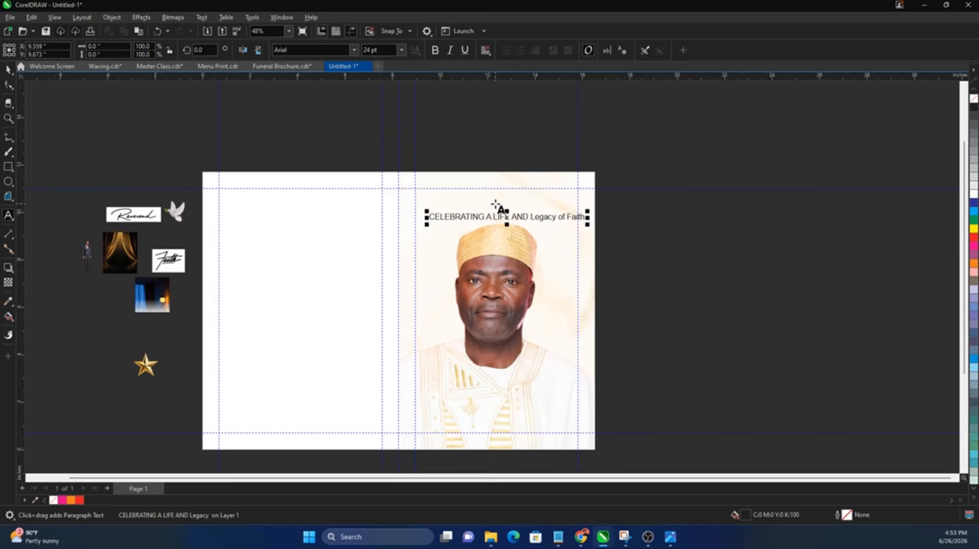
pyautogui.scroll(2, 497, 204)
pyautogui.press('Escape')
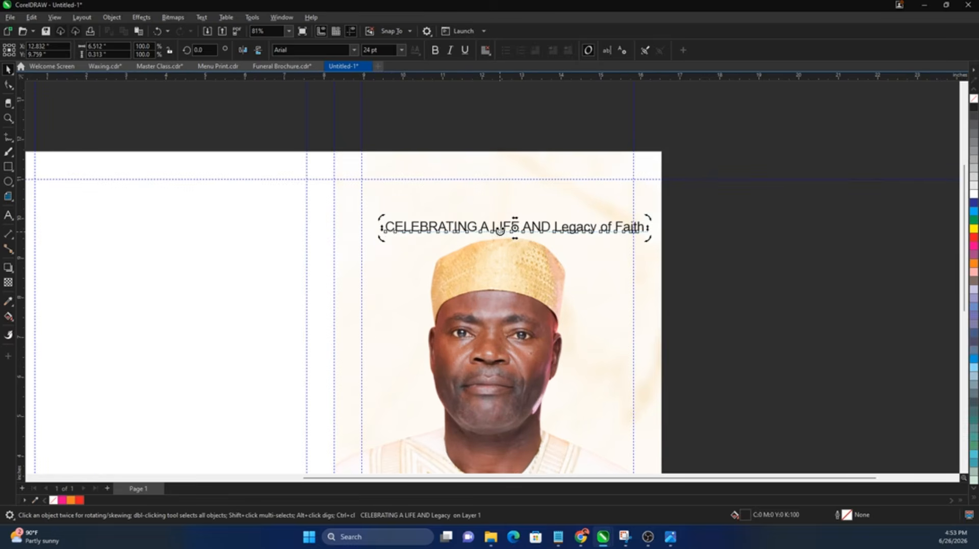
# Step: Break the heading into lines after 'AND' and 'Legacy', move it, then Break Apart
pyautogui.doubleClick(480, 226)
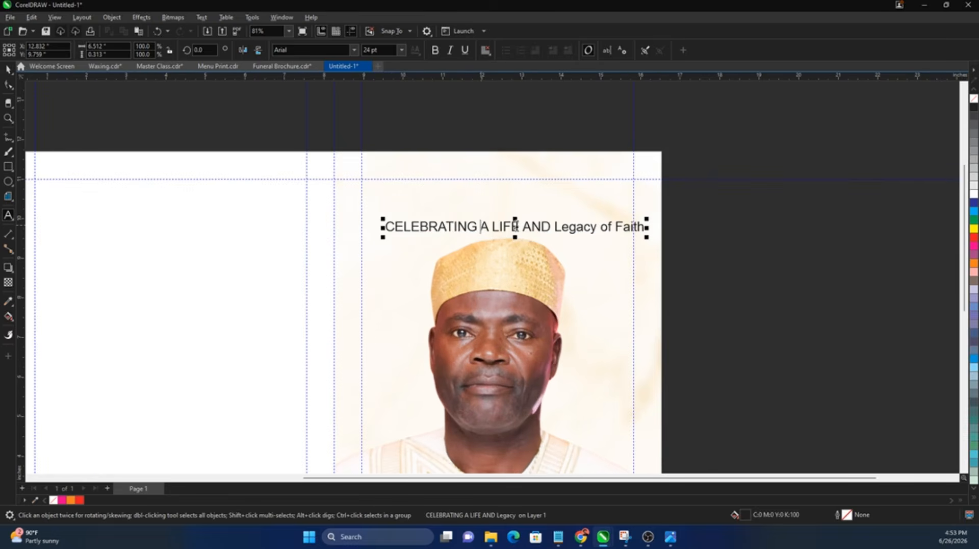
pyautogui.click(553, 227)
pyautogui.press('Return')
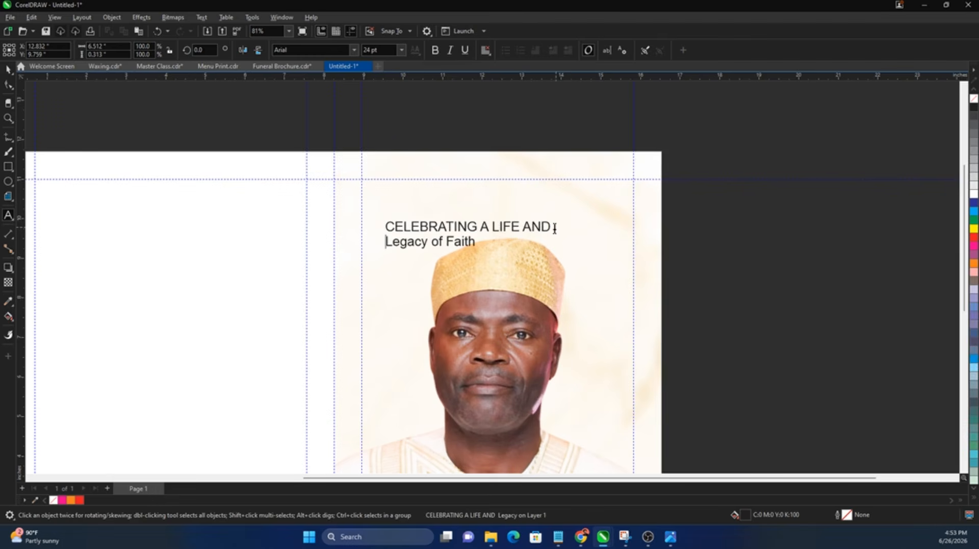
pyautogui.click(433, 242)
pyautogui.press('Return')
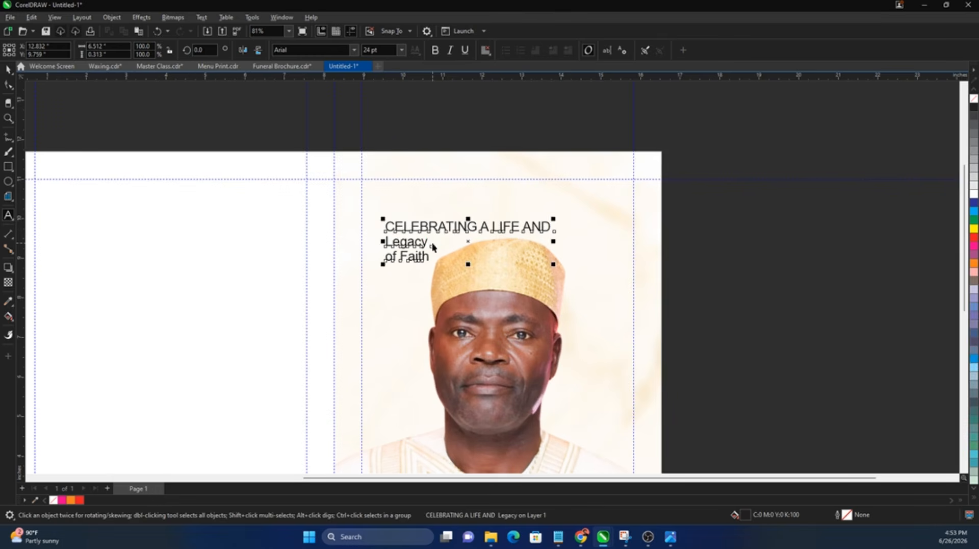
pyautogui.hotkey('ctrl', 'space')
pyautogui.moveTo(422, 232); pyautogui.dragTo(524, 197)
pyautogui.hotkey('ctrl', 'k')
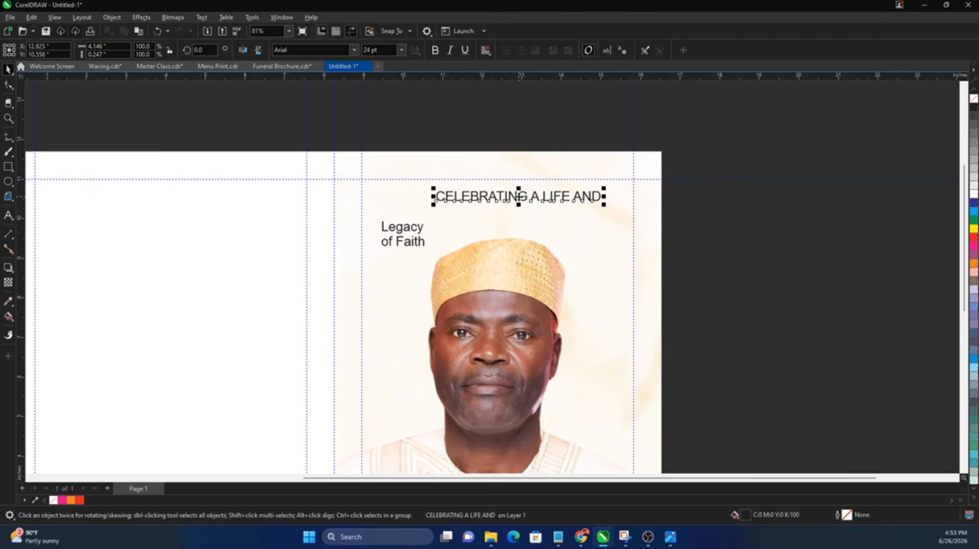
# Step: Set the 'CELEBRATING A LIFE AND' line in the FSP DEMO - Quan font
pyautogui.click(558, 535)
pyautogui.scroll(-2, 698, 331)
pyautogui.scroll(-8, 698, 331)
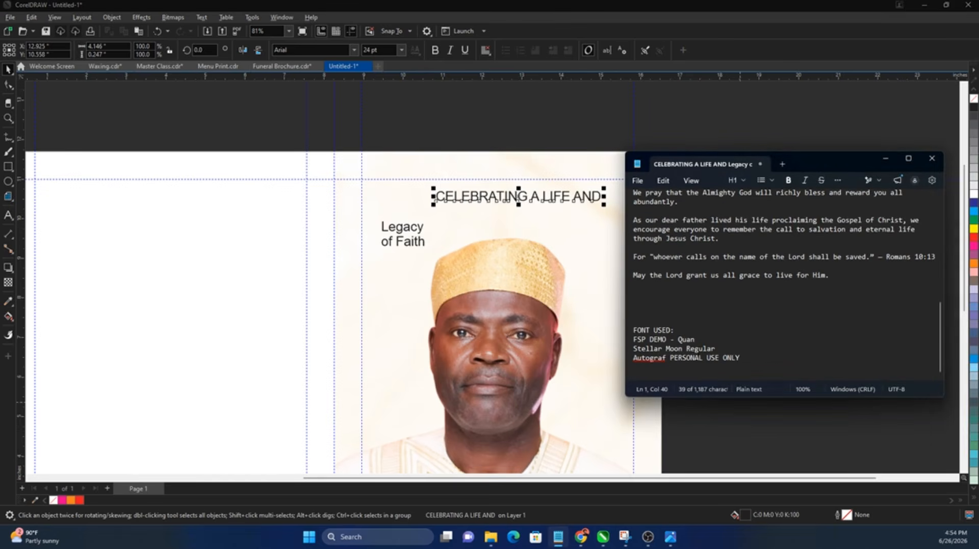
pyautogui.moveTo(632, 339)
pyautogui.mouseDown()
pyautogui.moveTo(696, 340)
pyautogui.moveTo(633, 348)
pyautogui.mouseUp()
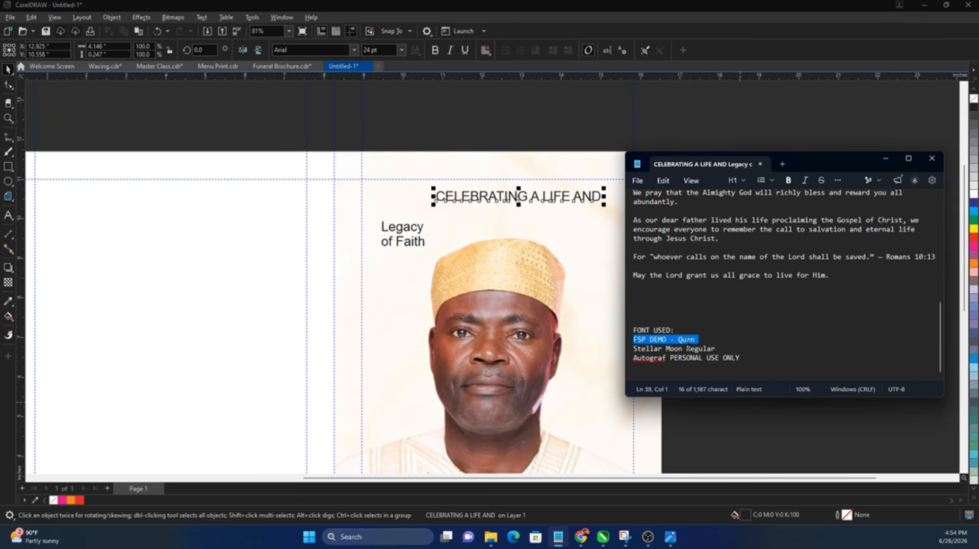
pyautogui.click(506, 200)
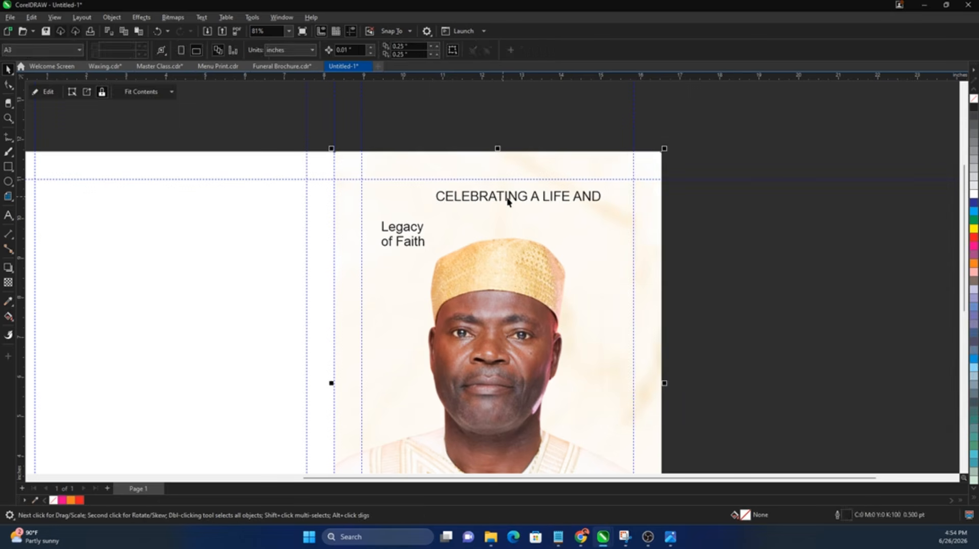
pyautogui.click(507, 200)
pyautogui.click(558, 537)
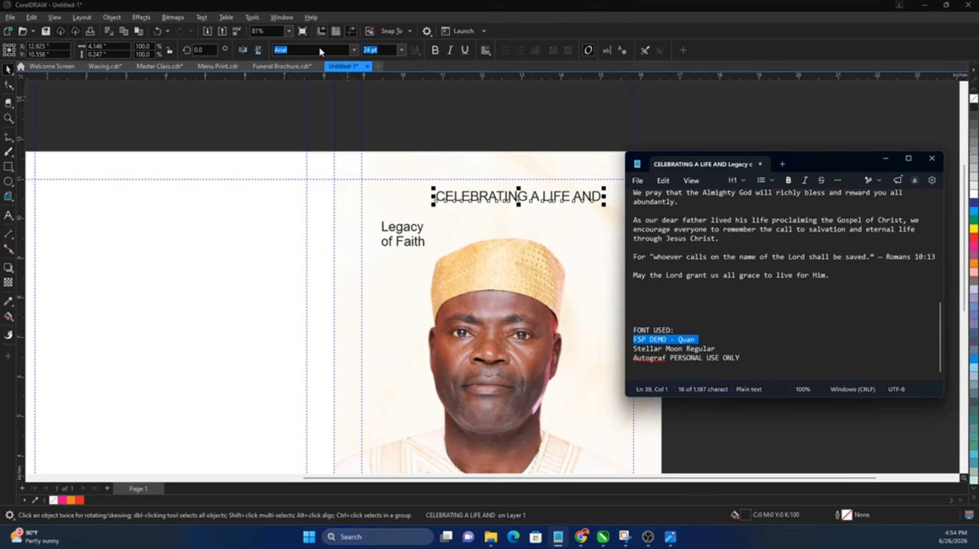
pyautogui.click(346, 67)
pyautogui.click(322, 50)
pyautogui.press('BackSpace')
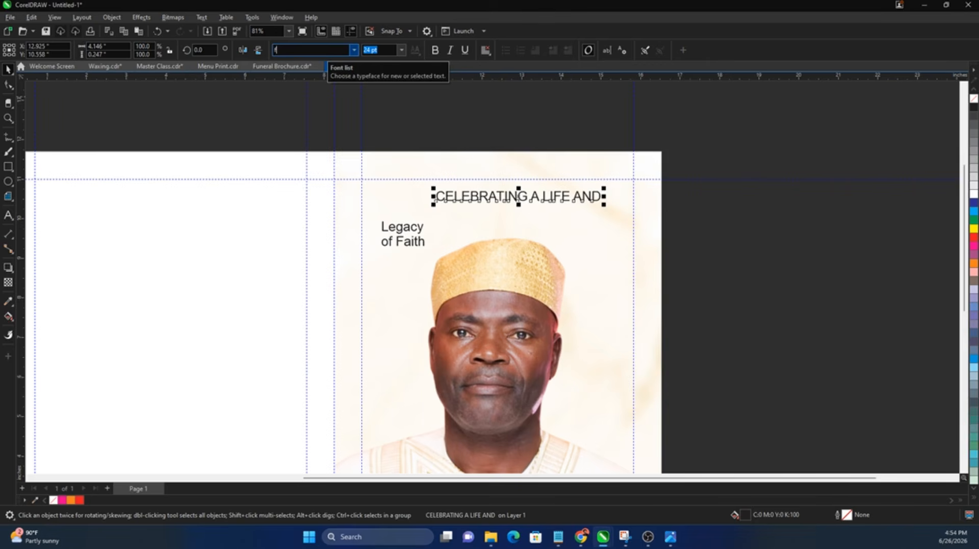
pyautogui.write('fsp')
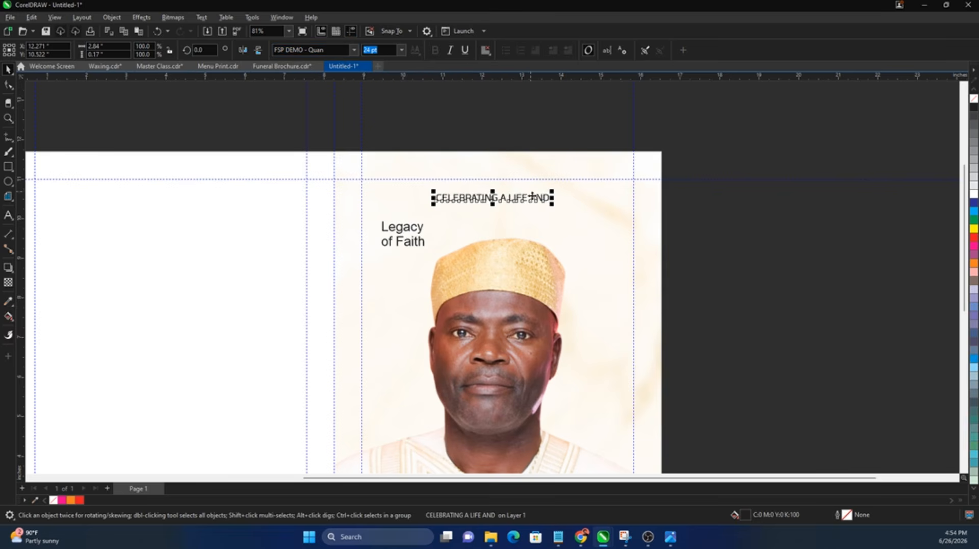
# Step: Shrink the line to about 19 pt and align it to the top-right guide
pyautogui.moveTo(533, 196); pyautogui.dragTo(618, 187)
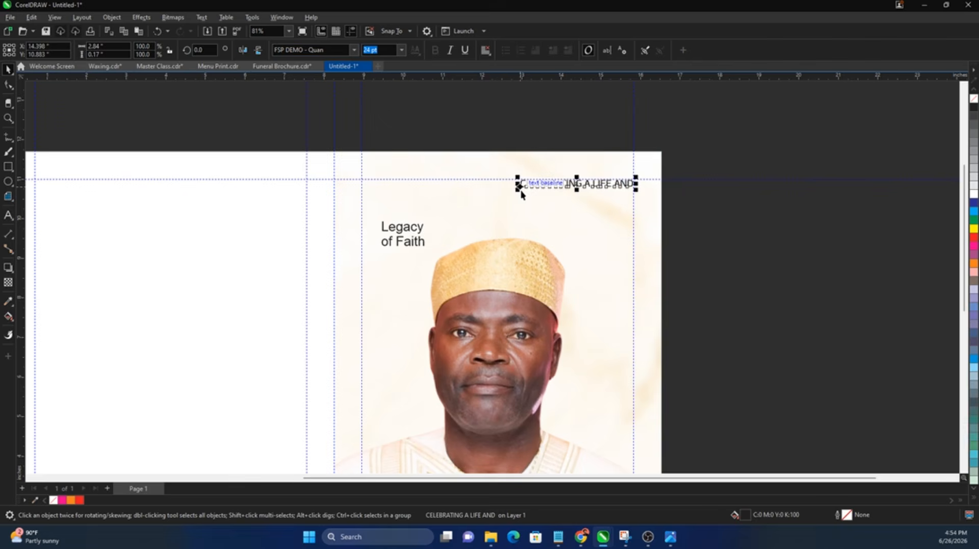
pyautogui.moveTo(521, 195); pyautogui.dragTo(548, 198)
pyautogui.click(711, 212)
pyautogui.press('z')
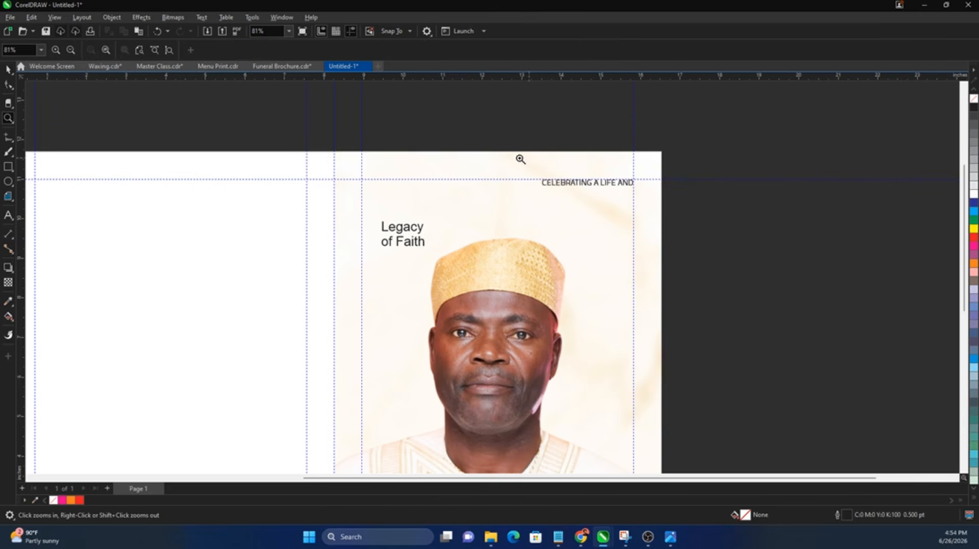
pyautogui.moveTo(451, 142); pyautogui.dragTo(649, 225)
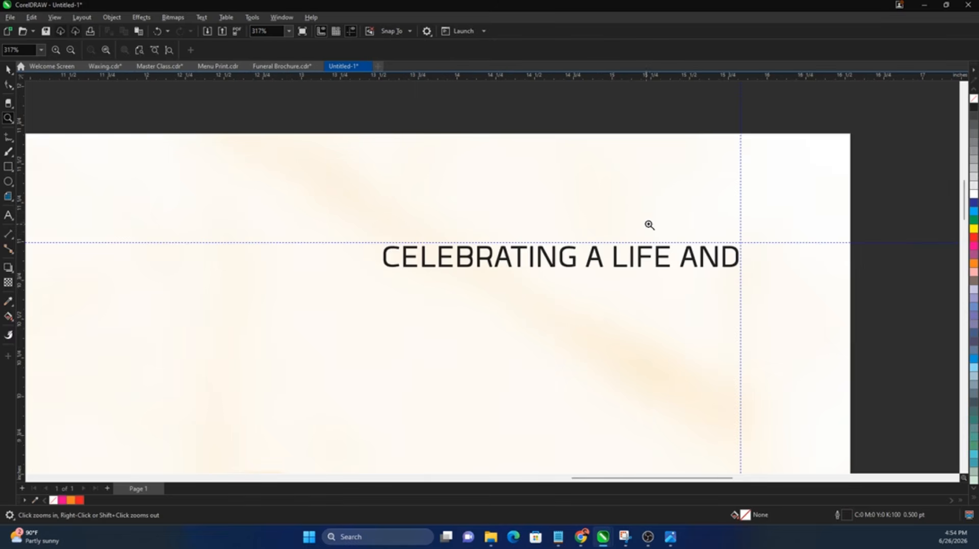
pyautogui.click(733, 249)
pyautogui.press('space')
pyautogui.moveTo(733, 250); pyautogui.dragTo(738, 238)
# Step: Enlarge 'Legacy' across the portrait and set it in Stellar Moon Regular
pyautogui.press('F4')
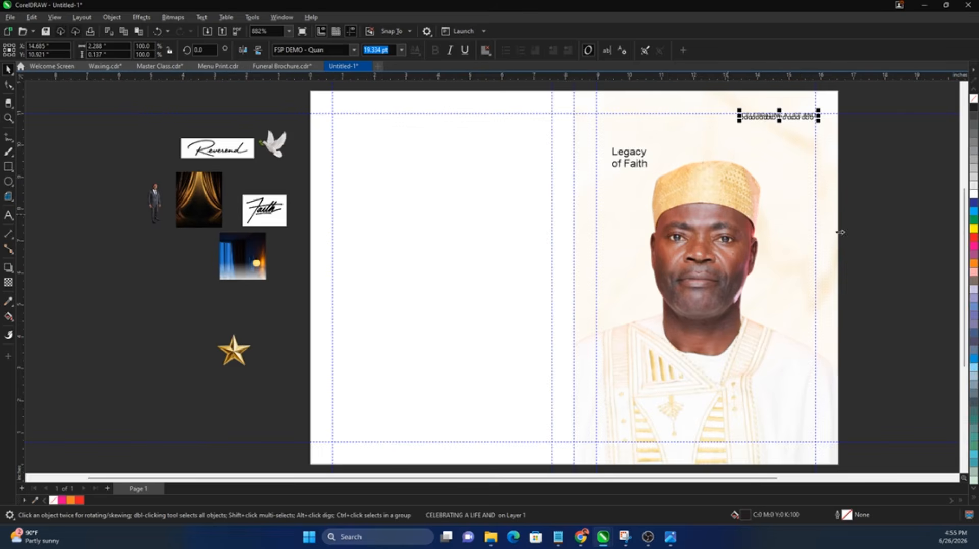
pyautogui.click(895, 137)
pyautogui.scroll(1, 618, 168)
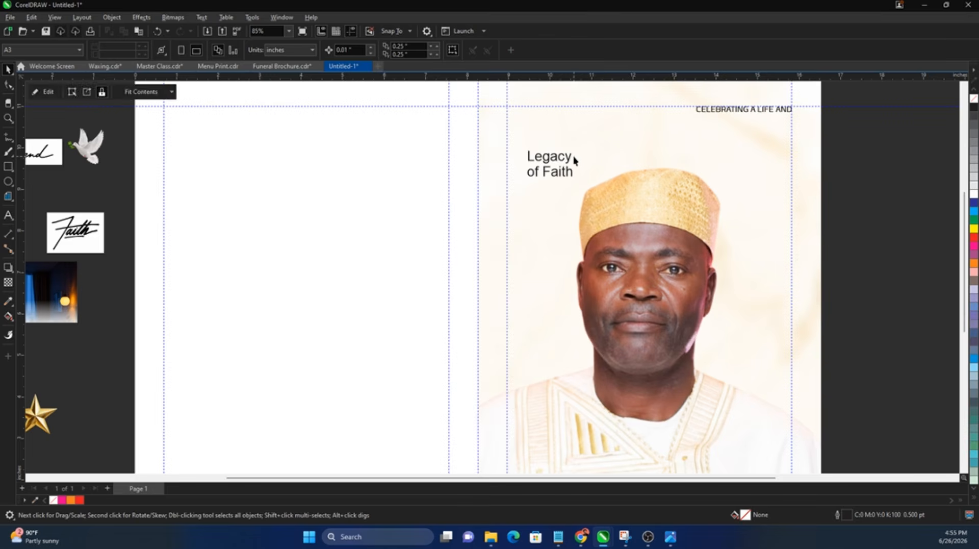
pyautogui.click(573, 155)
pyautogui.moveTo(575, 148); pyautogui.dragTo(793, 98)
pyautogui.scroll(-2, 464, 207)
pyautogui.scroll(2, 702, 138)
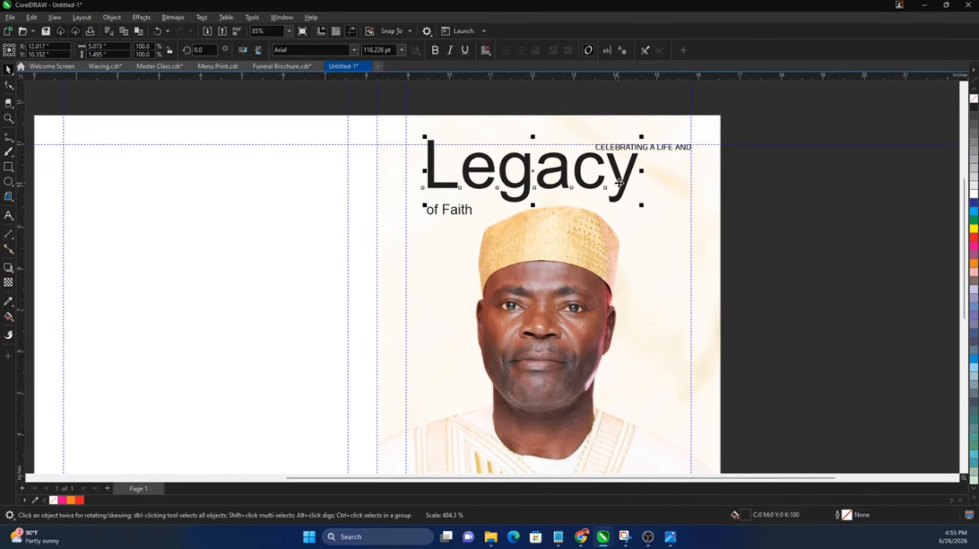
pyautogui.moveTo(620, 181); pyautogui.dragTo(643, 198)
pyautogui.click(306, 50)
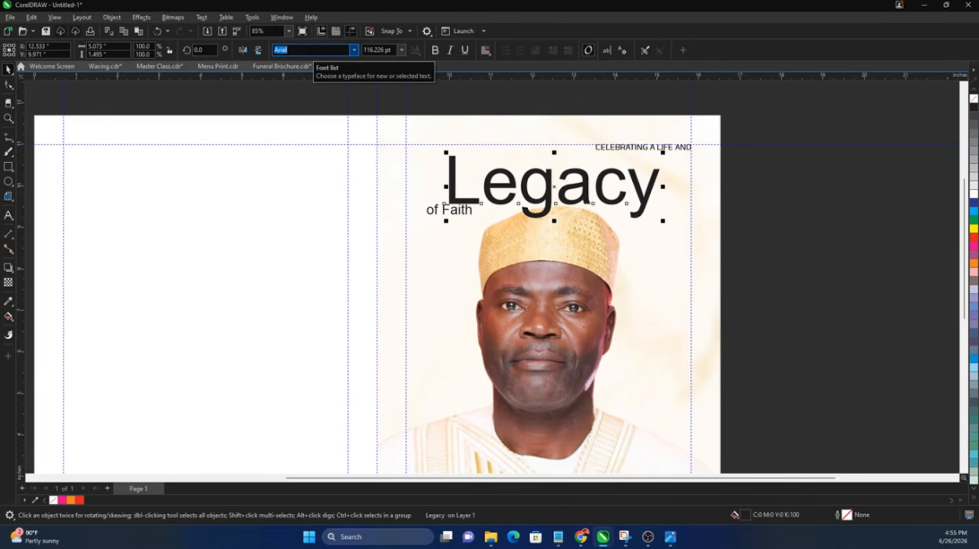
pyautogui.write('Stellar Moon Regular')
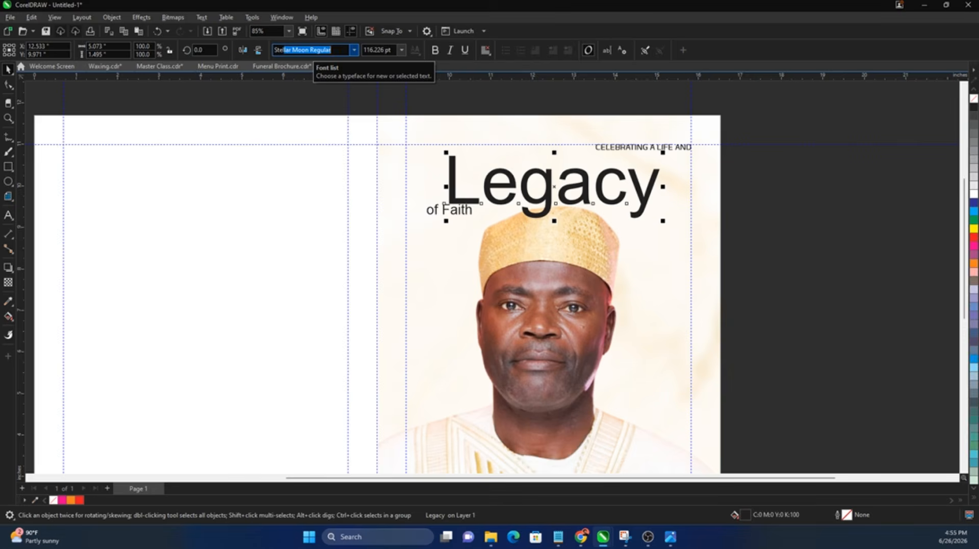
pyautogui.press('Return')
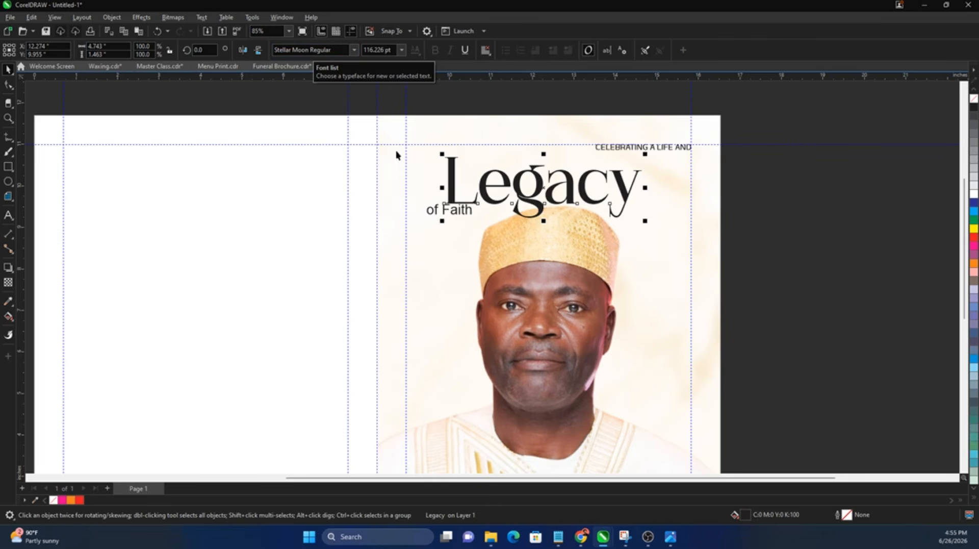
# Step: Move 'of Faith' below Legacy and enlarge Legacy to about 169 pt over the photo
pyautogui.click(464, 215)
pyautogui.moveTo(464, 215); pyautogui.dragTo(449, 280)
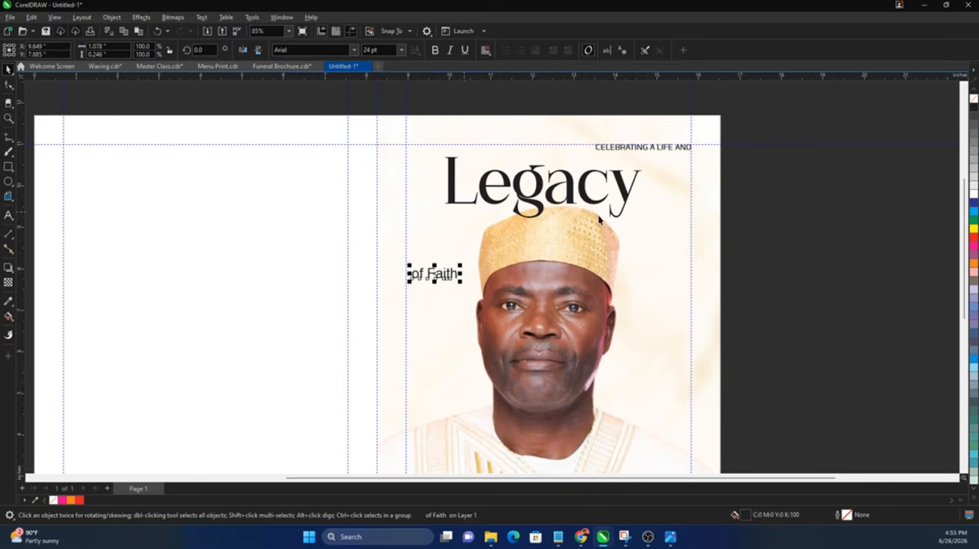
pyautogui.click(623, 195)
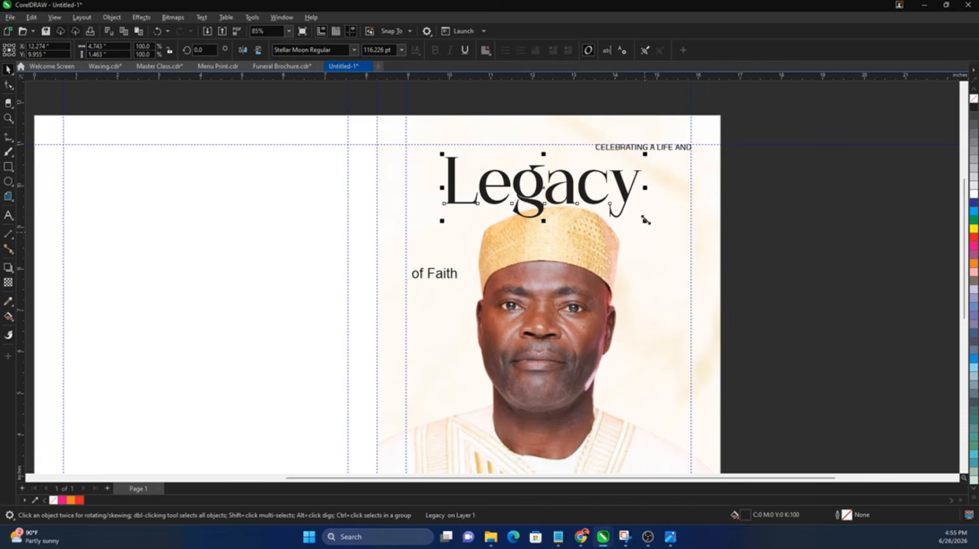
pyautogui.moveTo(645, 220); pyautogui.dragTo(692, 235)
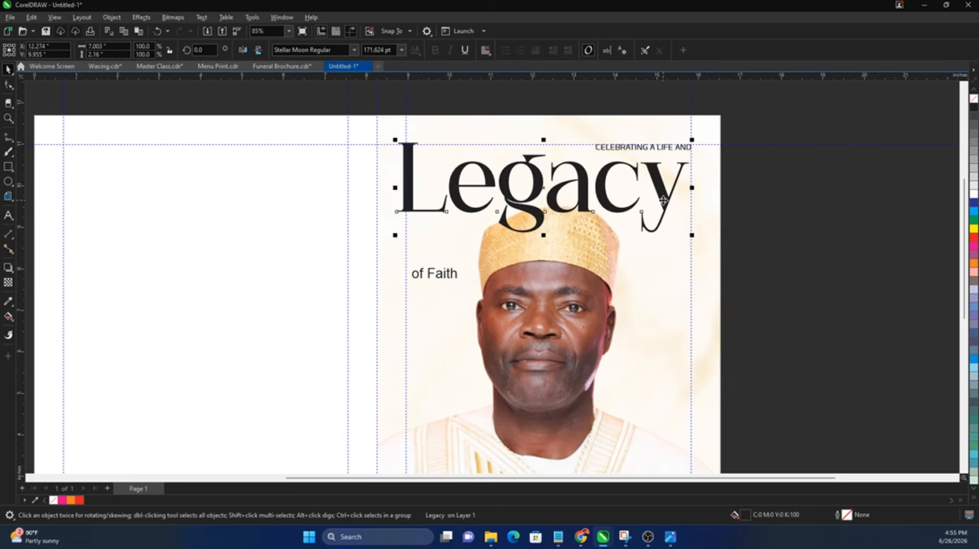
pyautogui.moveTo(664, 202); pyautogui.dragTo(696, 236)
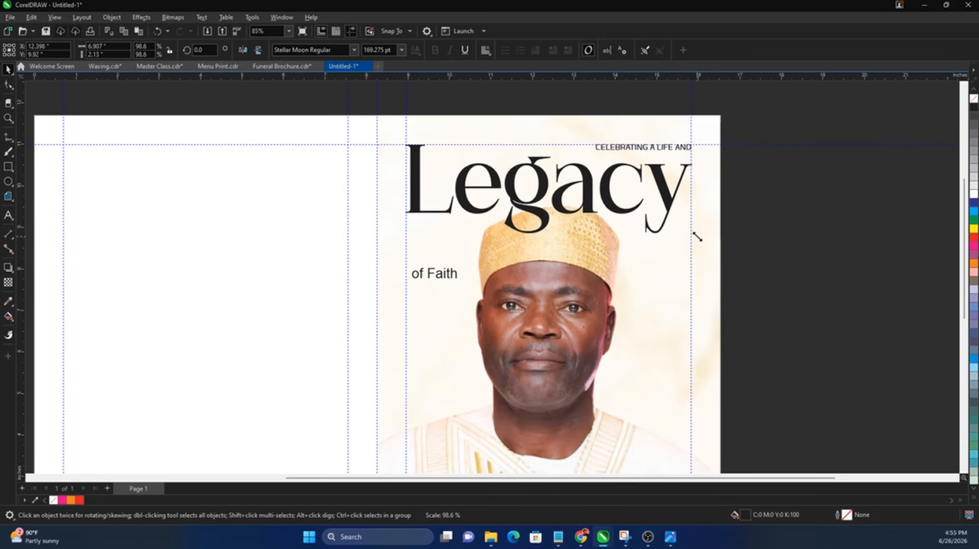
pyautogui.moveTo(666, 205); pyautogui.dragTo(670, 209)
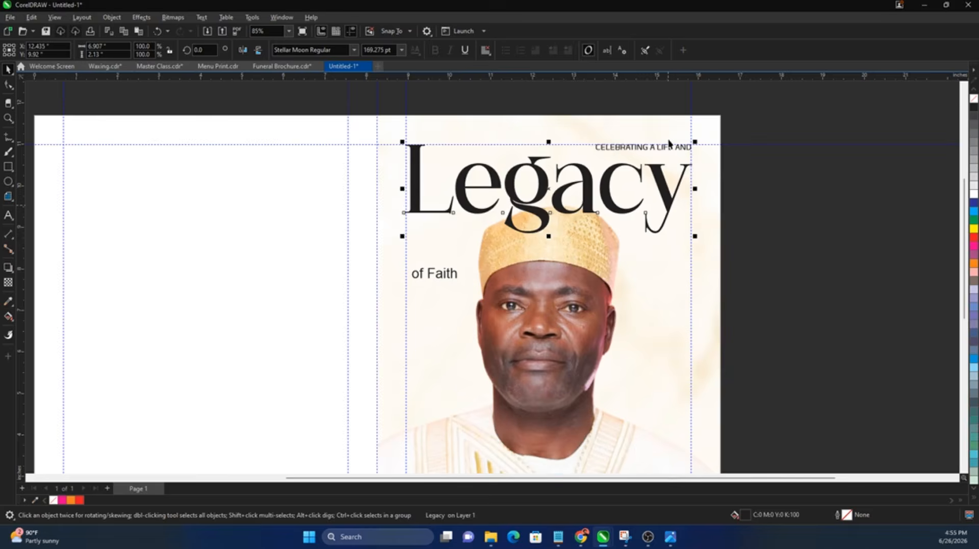
# Step: Enlarge the tagline to 27 pt and position it with Legacy
pyautogui.scroll(2, 673, 143)
pyautogui.click(671, 153)
pyautogui.moveTo(671, 154); pyautogui.dragTo(673, 176)
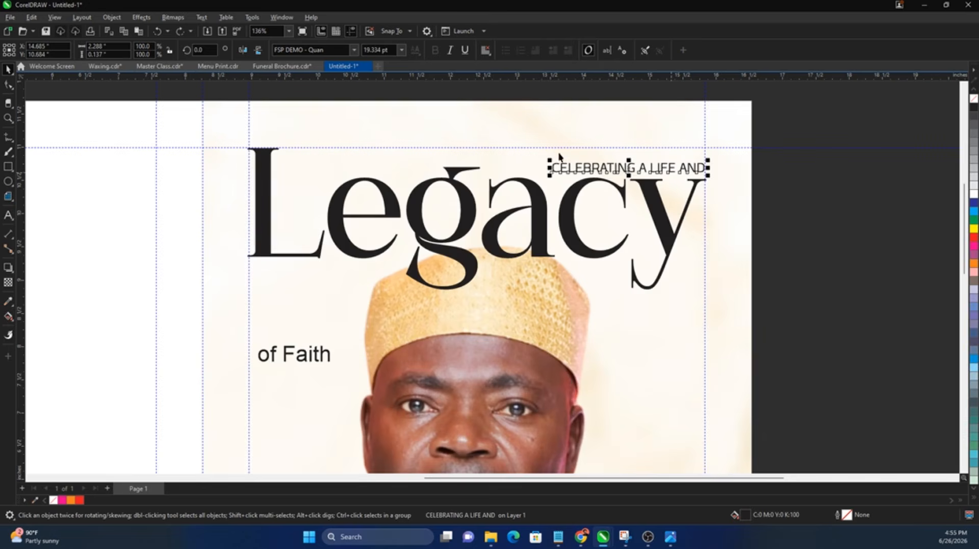
pyautogui.moveTo(548, 159); pyautogui.dragTo(504, 160)
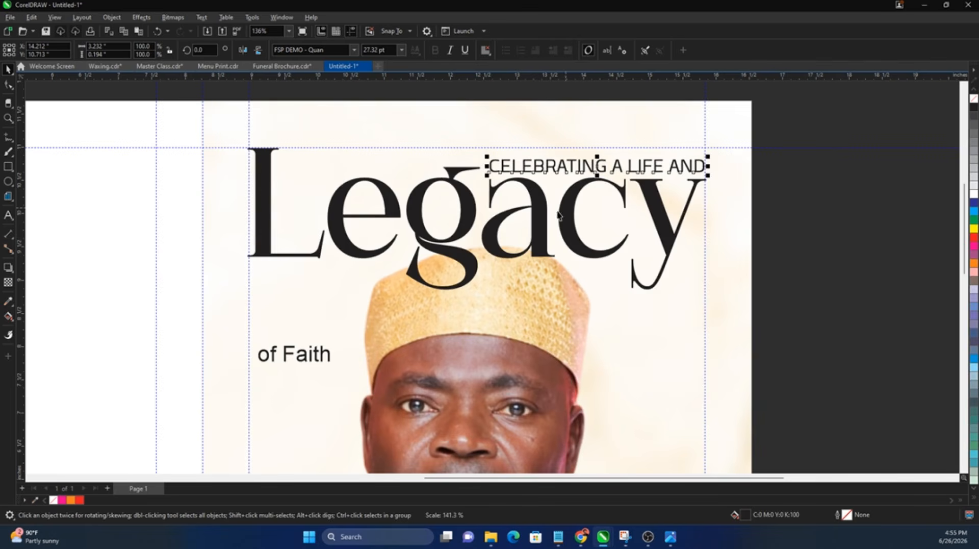
pyautogui.keyDown('shift'); pyautogui.click(545, 204); pyautogui.keyUp('shift')
pyautogui.moveTo(545, 202); pyautogui.dragTo(542, 203)
pyautogui.scroll(-1, 516, 204)
pyautogui.click(123, 242)
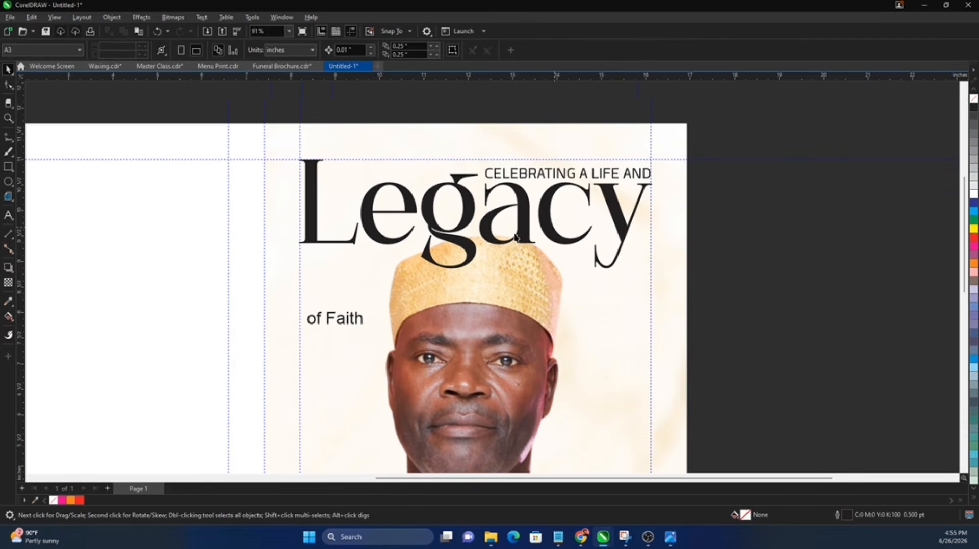
# Step: Fill 'Legacy' with the peach colour sampled from the cap using the Color Eyedropper
pyautogui.click(7, 318)
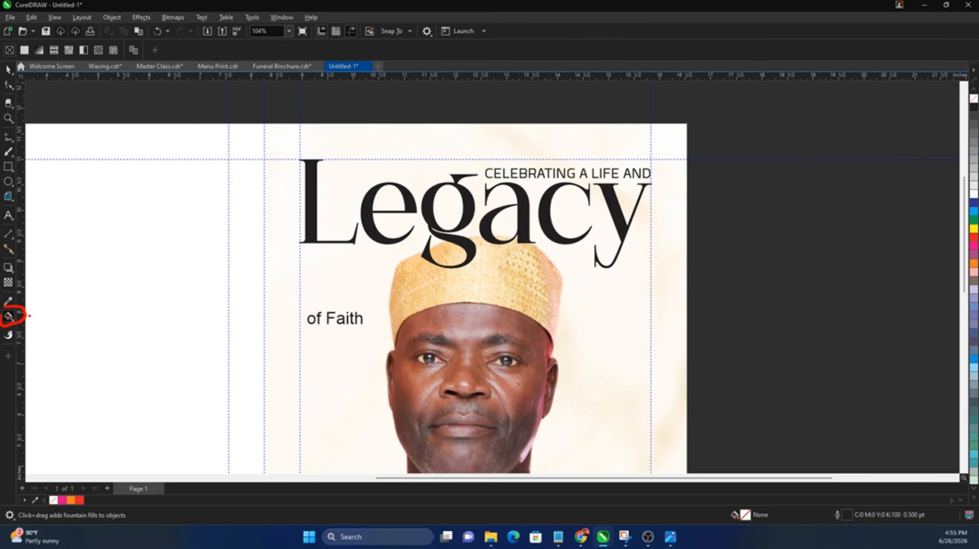
pyautogui.moveTo(30, 315); pyautogui.dragTo(70, 296)
pyautogui.press('Escape')
pyautogui.click(316, 237)
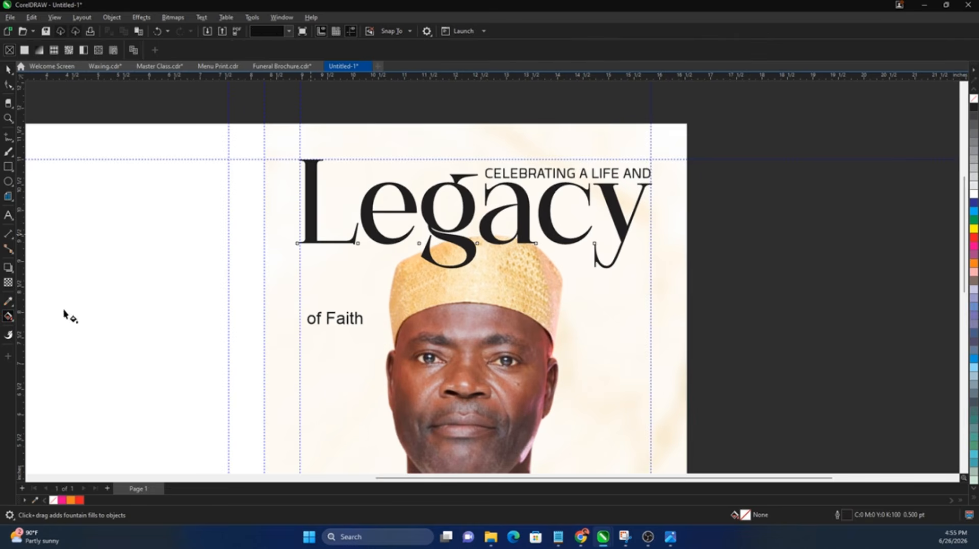
pyautogui.click(9, 303)
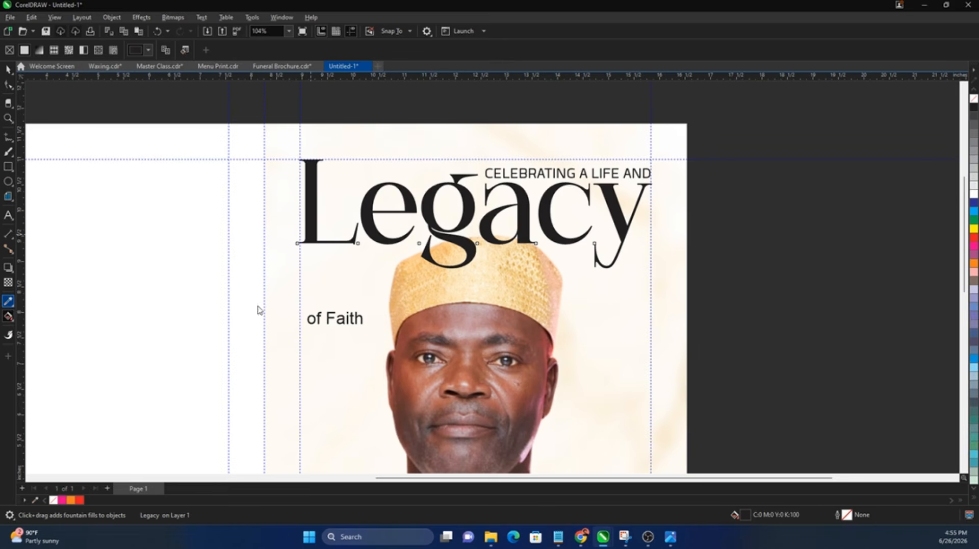
pyautogui.click(423, 278)
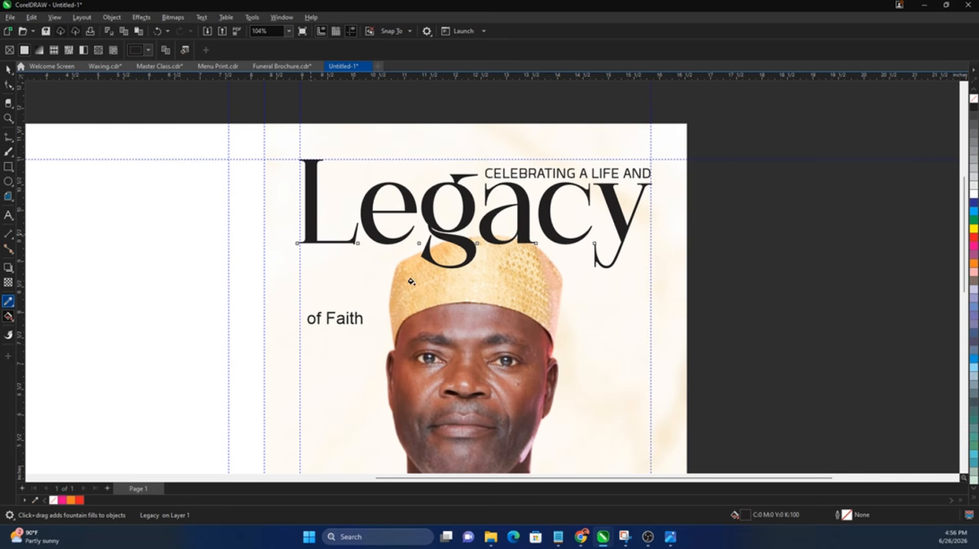
pyautogui.click(311, 218)
pyautogui.press('space')
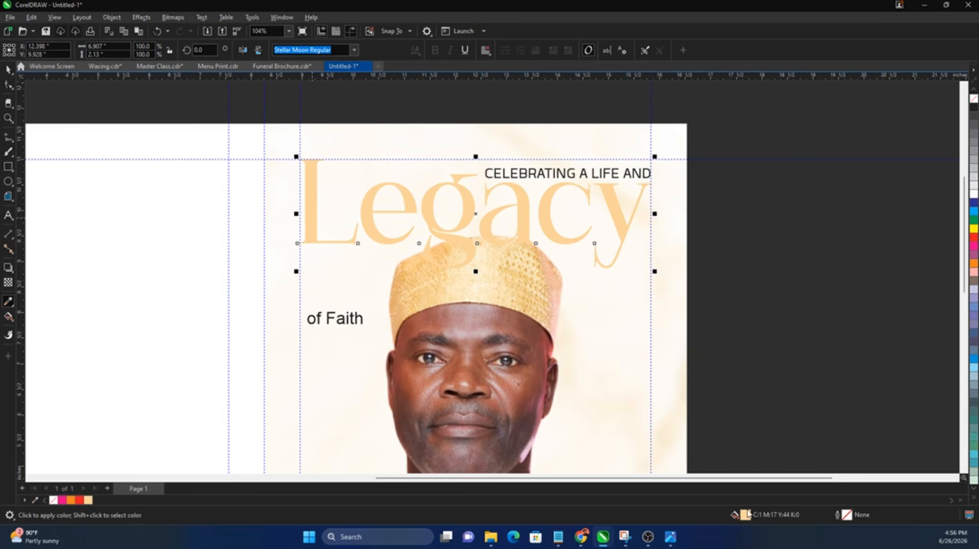
# Step: Darken Legacy's fill to gold C36 M51 Y93 K17 in Edit Fill
pyautogui.doubleClick(748, 514)
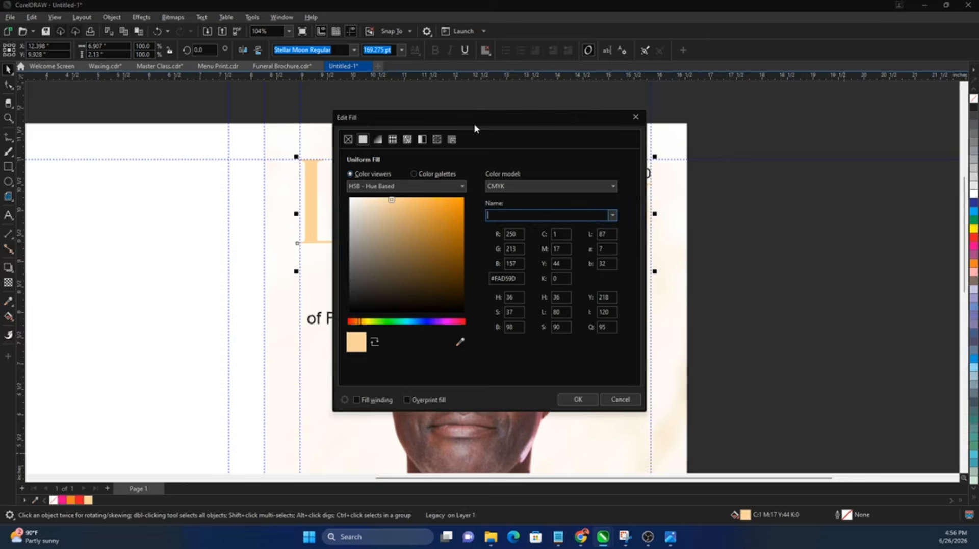
pyautogui.moveTo(474, 123); pyautogui.dragTo(660, 135)
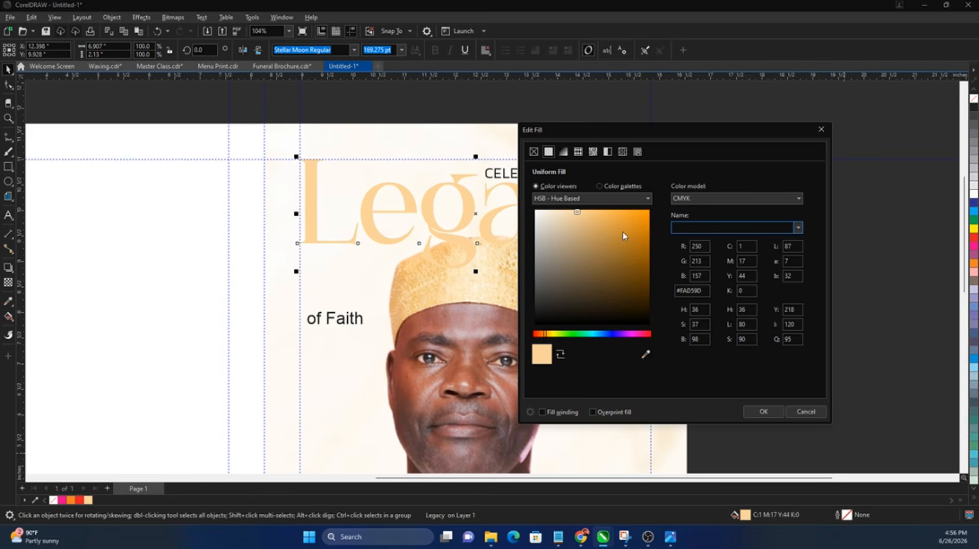
pyautogui.moveTo(623, 236)
pyautogui.mouseDown()
pyautogui.moveTo(631, 240)
pyautogui.moveTo(600, 252)
pyautogui.mouseUp()
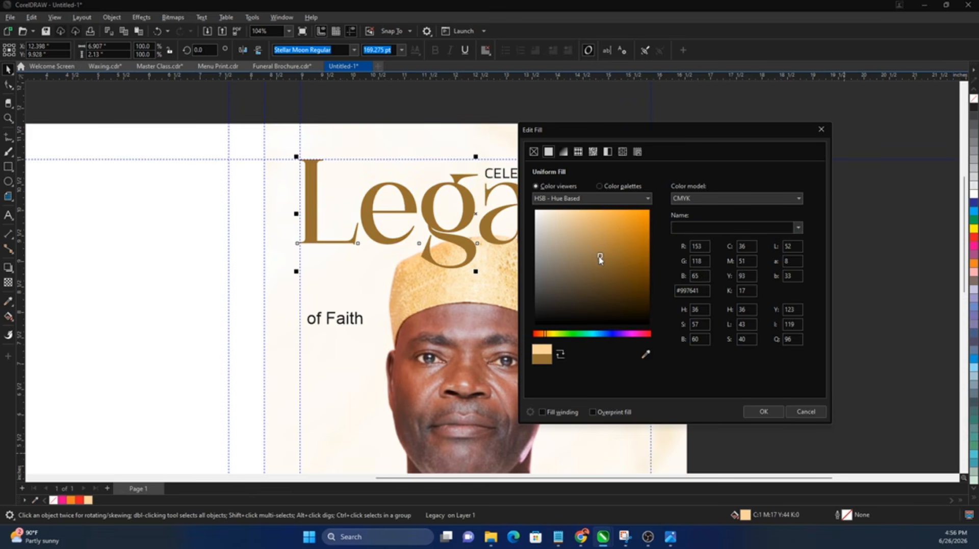
pyautogui.click(763, 411)
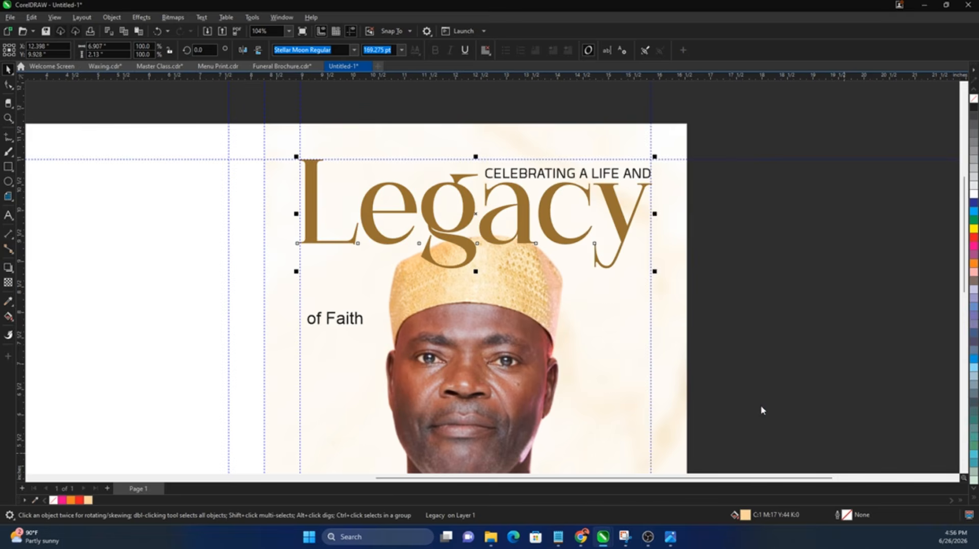
# Step: Fill 'Legacy' with a linear fountain fill from deep gold to pale gold, ending over the c
pyautogui.click(8, 316)
pyautogui.moveTo(309, 246); pyautogui.dragTo(641, 195)
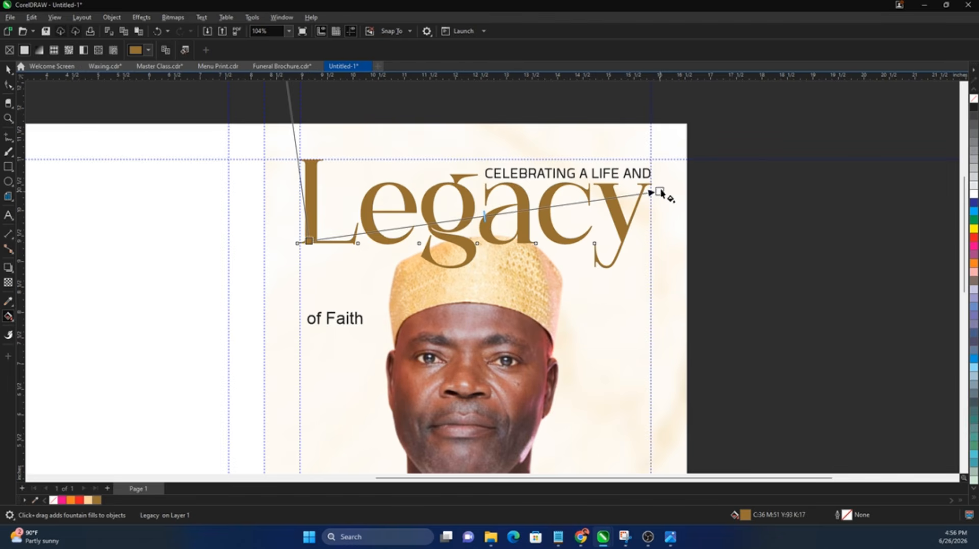
pyautogui.click(660, 192)
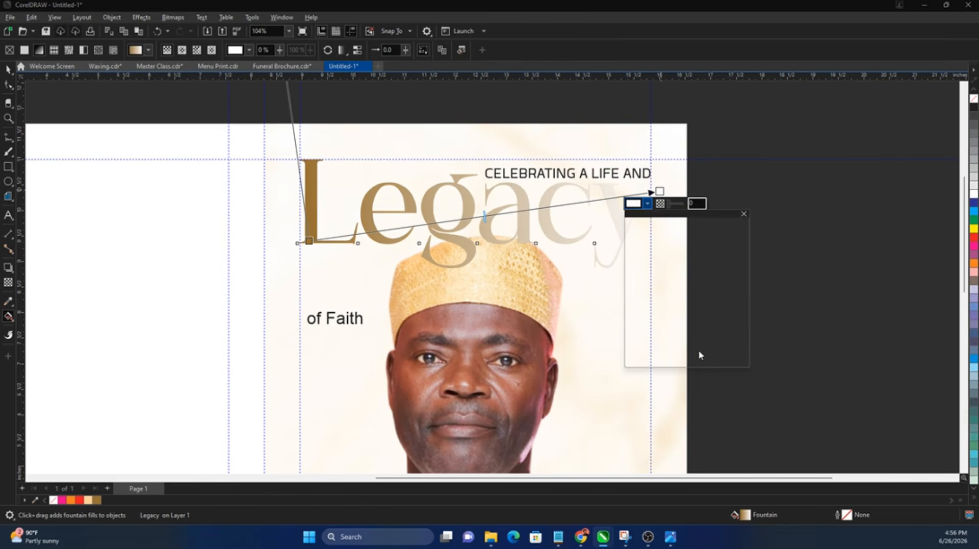
pyautogui.click(90, 500)
pyautogui.moveTo(706, 222); pyautogui.dragTo(822, 198)
pyautogui.click(753, 203)
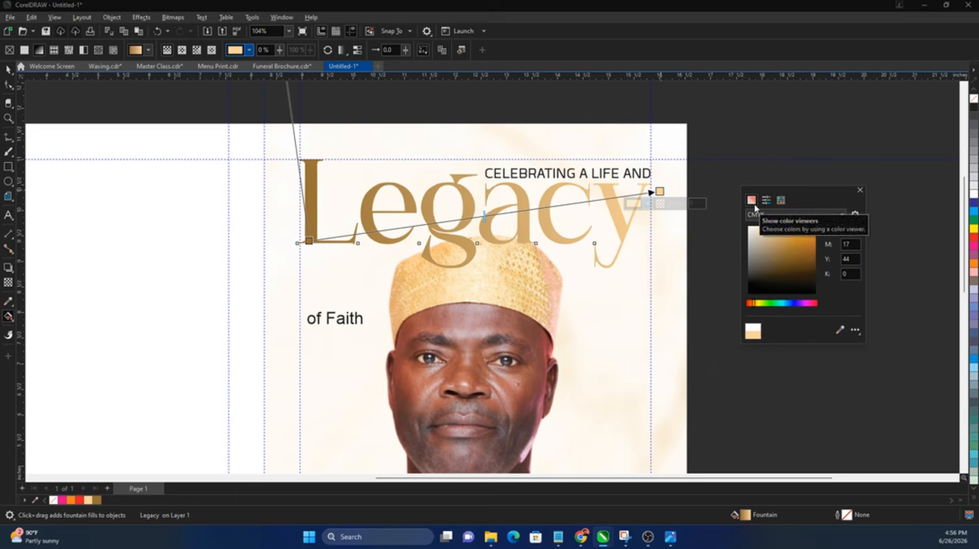
pyautogui.click(772, 239)
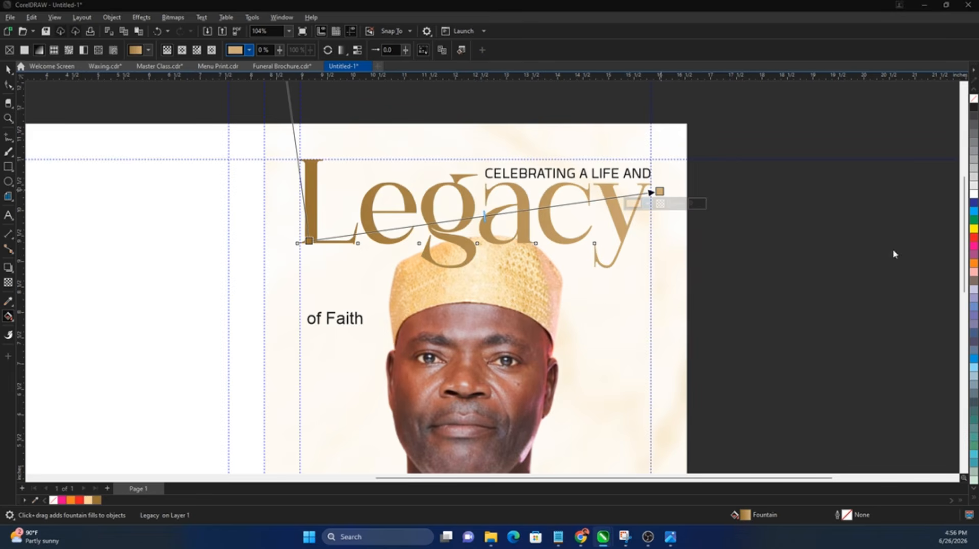
pyautogui.moveTo(653, 192); pyautogui.dragTo(597, 201)
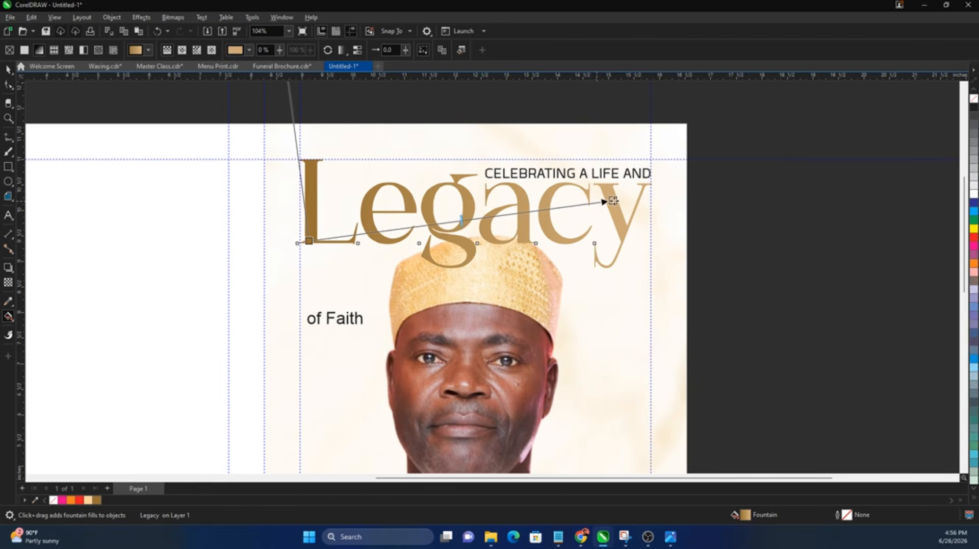
pyautogui.press('space')
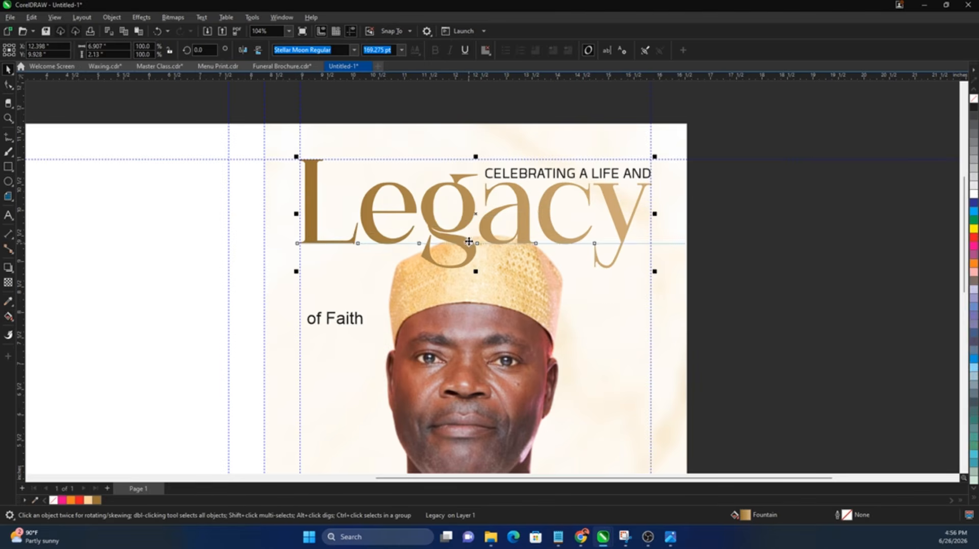
# Step: Cut 'Legacy' and paste it inside the portrait's PowerClip frame
pyautogui.moveTo(437, 223)
pyautogui.mouseDown()
pyautogui.moveTo(361, 278)
pyautogui.moveTo(554, 292)
pyautogui.moveTo(516, 232)
pyautogui.moveTo(424, 235)
pyautogui.mouseUp()
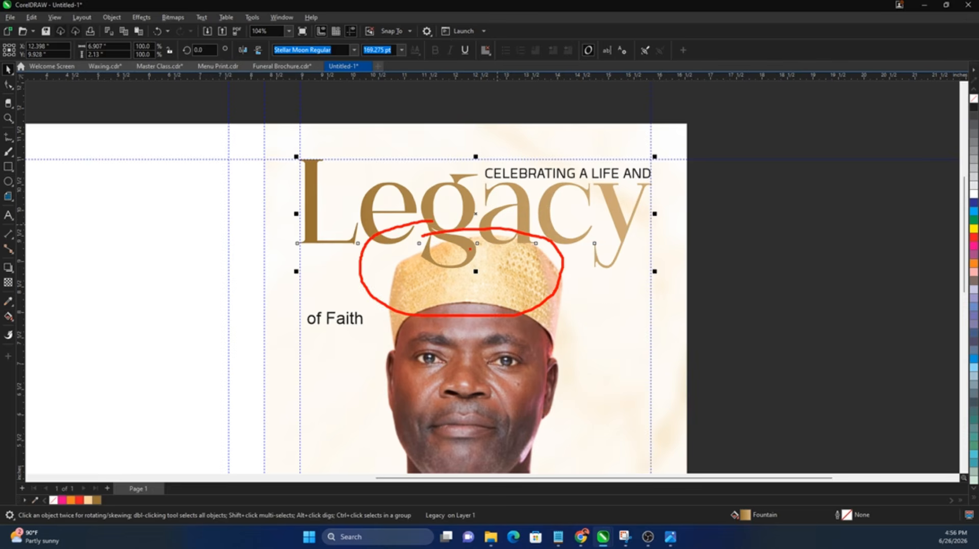
pyautogui.press('Escape')
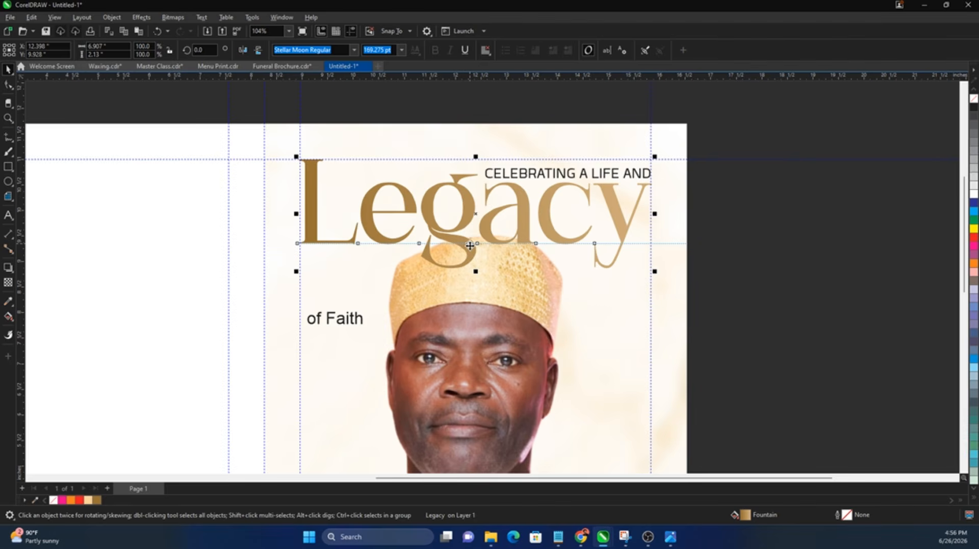
pyautogui.press('Delete')
pyautogui.doubleClick(470, 243)
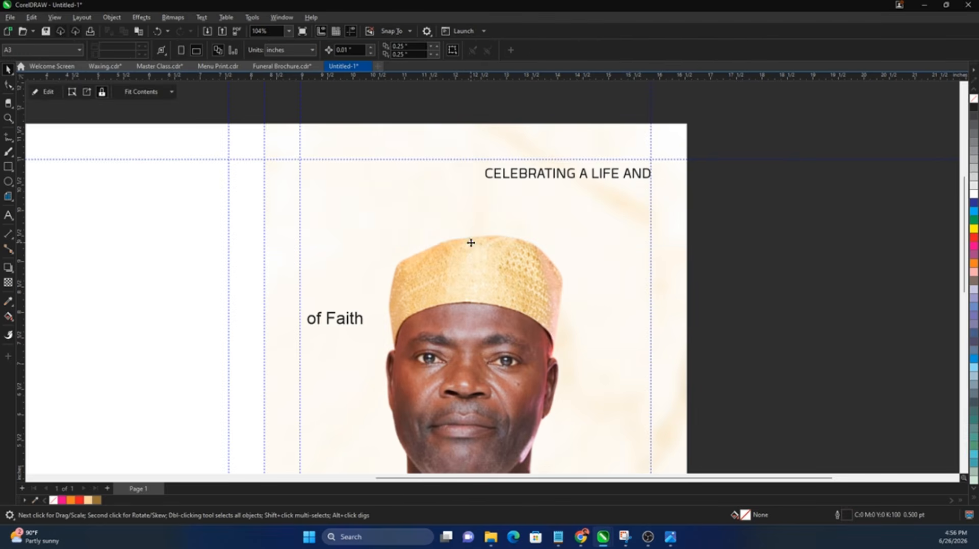
pyautogui.hotkey('ctrl', 'v')
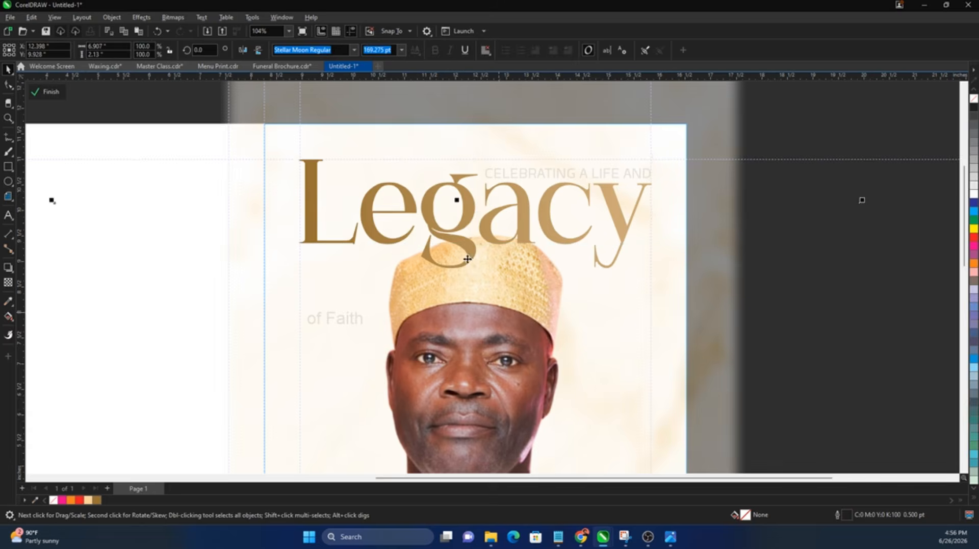
# Step: Bring the portrait in front of 'Legacy', nudge it slightly down, and finish the PowerClip edit
pyautogui.scroll(-1, 454, 269)
pyautogui.click(454, 268)
pyautogui.moveTo(462, 308); pyautogui.dragTo(524, 310)
pyautogui.hotkey('ctrl', 'z')
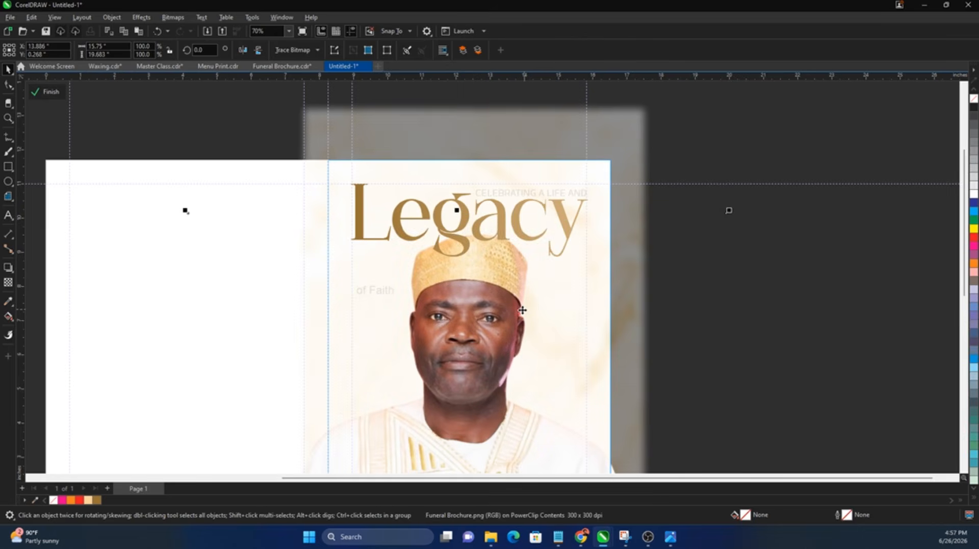
pyautogui.hotkey('shift', 'pageup')
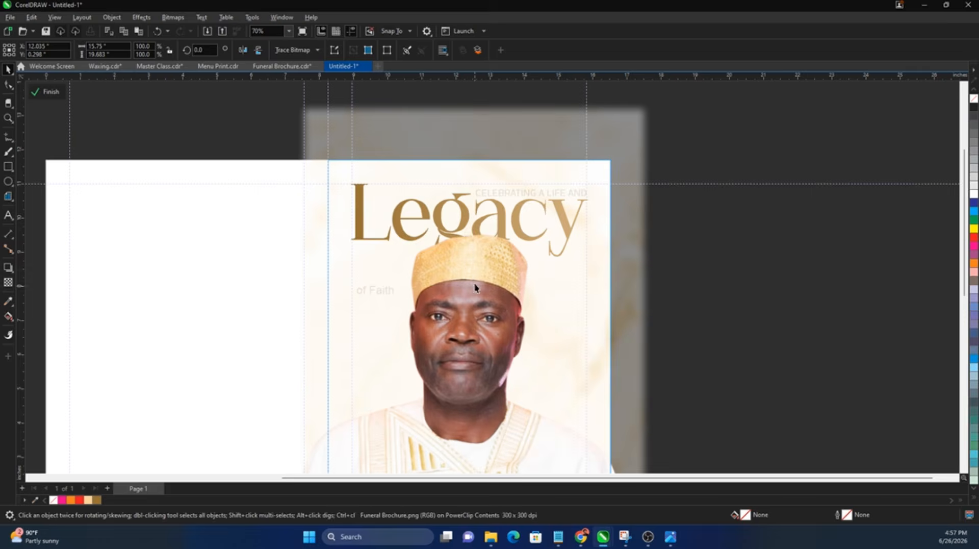
pyautogui.moveTo(477, 268); pyautogui.dragTo(477, 274)
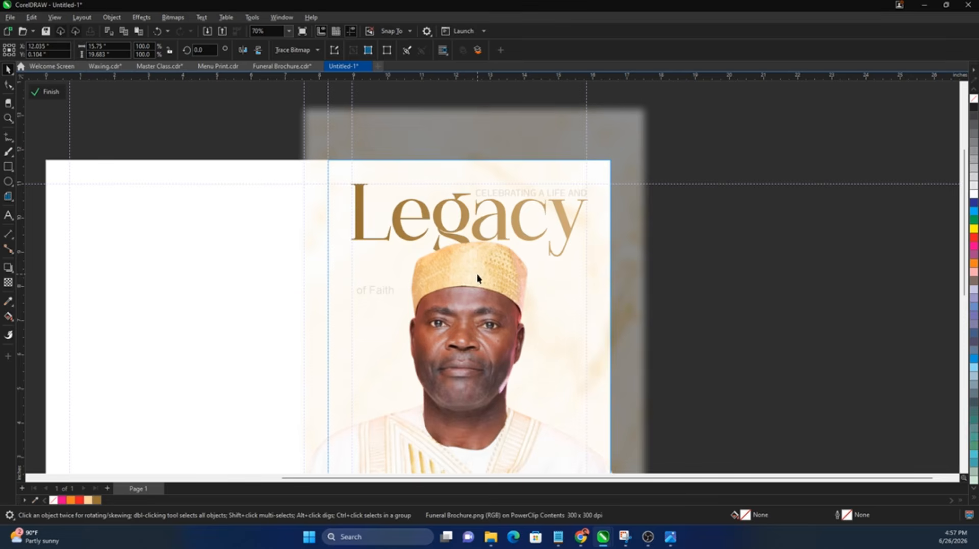
pyautogui.keyDown('ctrl'); pyautogui.click(809, 300); pyautogui.keyUp('ctrl')
pyautogui.click(841, 301)
# Step: Move 'of Faith' up beneath 'Legacy' and break it apart with Ctrl+K
pyautogui.scroll(2, 384, 246)
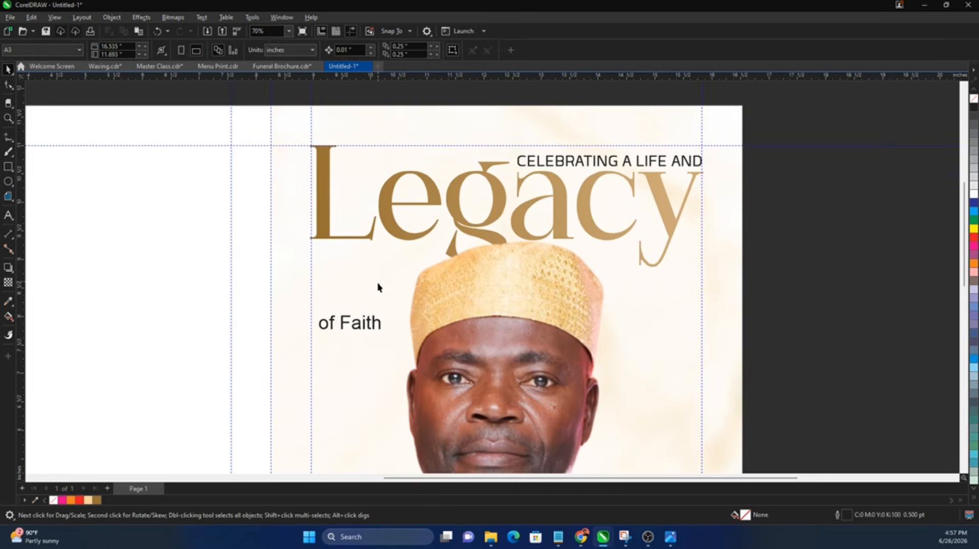
pyautogui.moveTo(375, 323); pyautogui.dragTo(371, 273)
pyautogui.hotkey('ctrl', 'k')
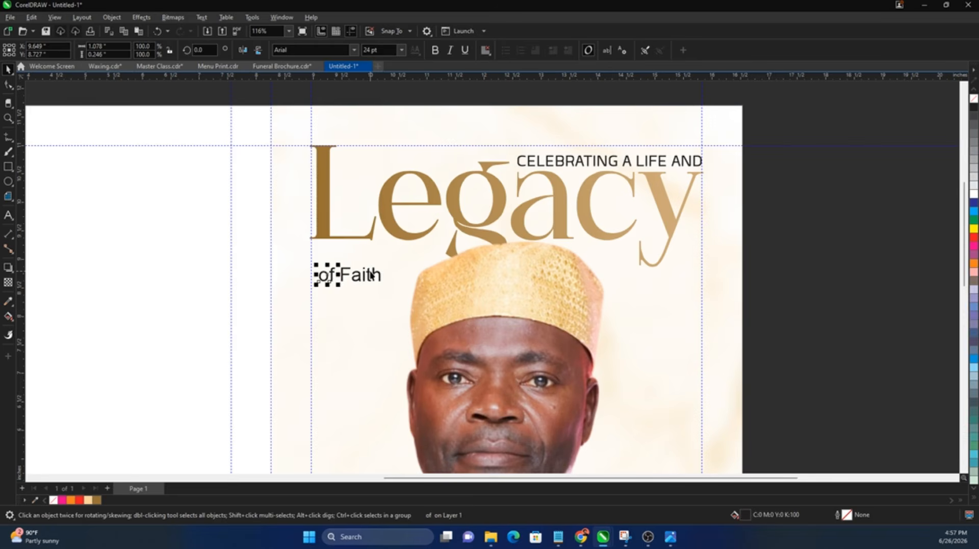
# Step: Place the Faith script image right of the page, scaled to about 143.5% (3.094 × 2.2 in)
pyautogui.scroll(-1, 371, 274)
pyautogui.scroll(-1, 201, 257)
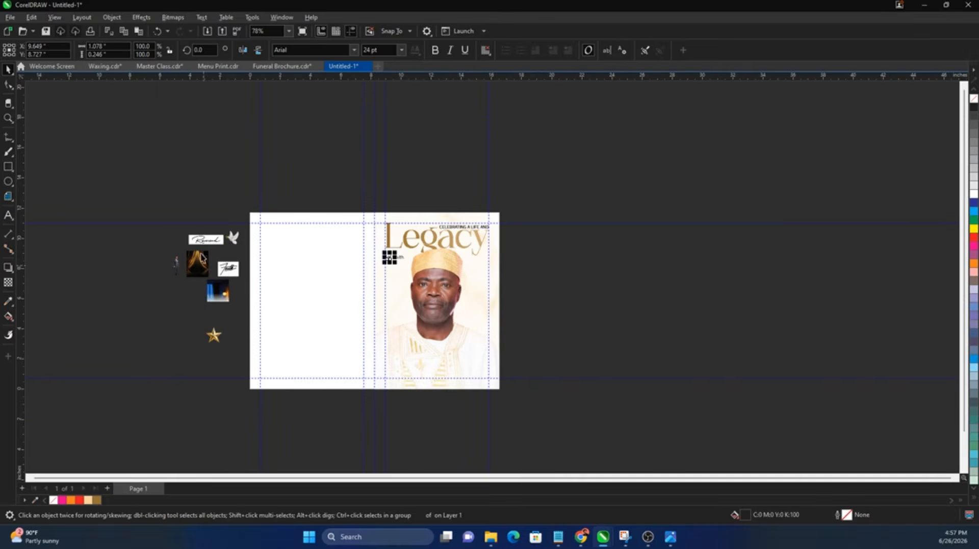
pyautogui.moveTo(228, 270); pyautogui.dragTo(512, 278)
pyautogui.press('z')
pyautogui.moveTo(347, 223); pyautogui.dragTo(575, 294)
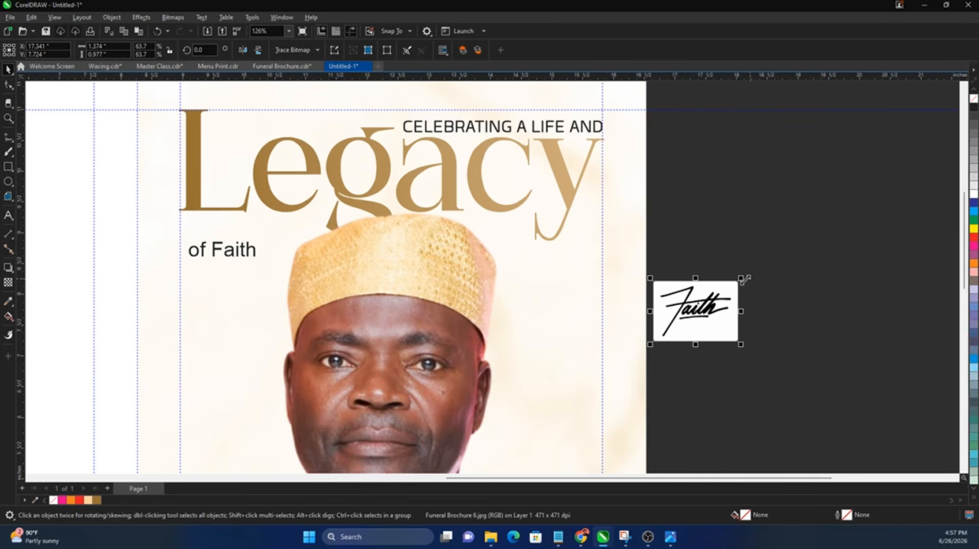
pyautogui.moveTo(745, 279); pyautogui.dragTo(772, 287)
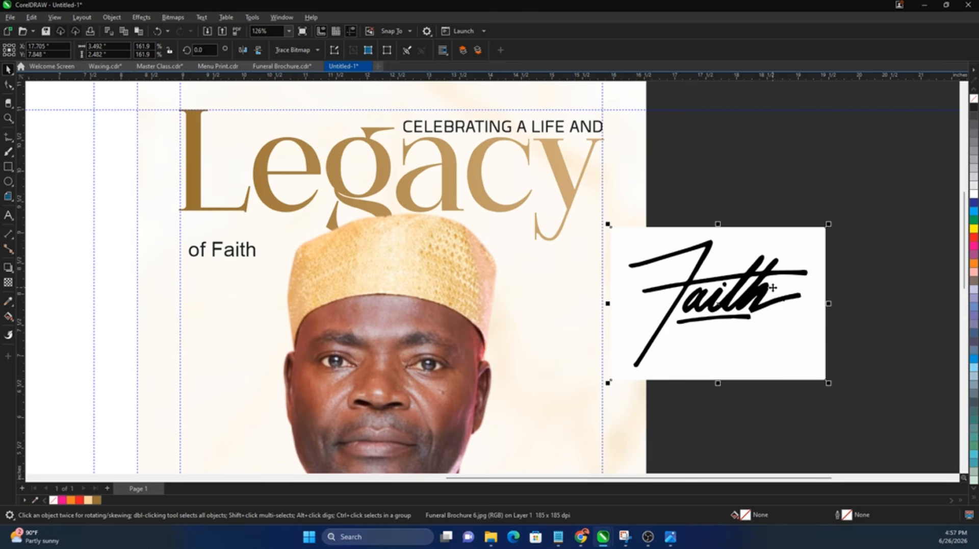
pyautogui.moveTo(756, 319); pyautogui.dragTo(804, 306)
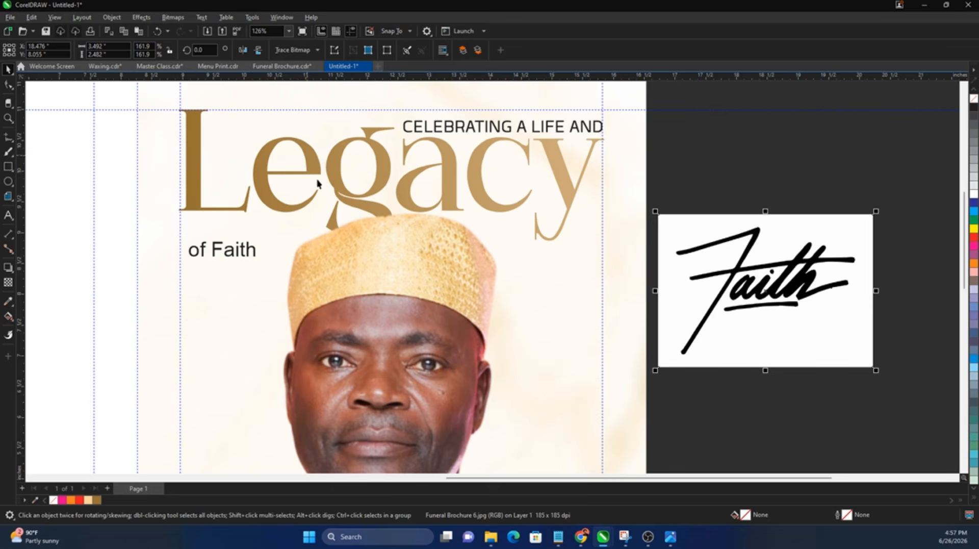
pyautogui.moveTo(878, 372); pyautogui.dragTo(852, 353)
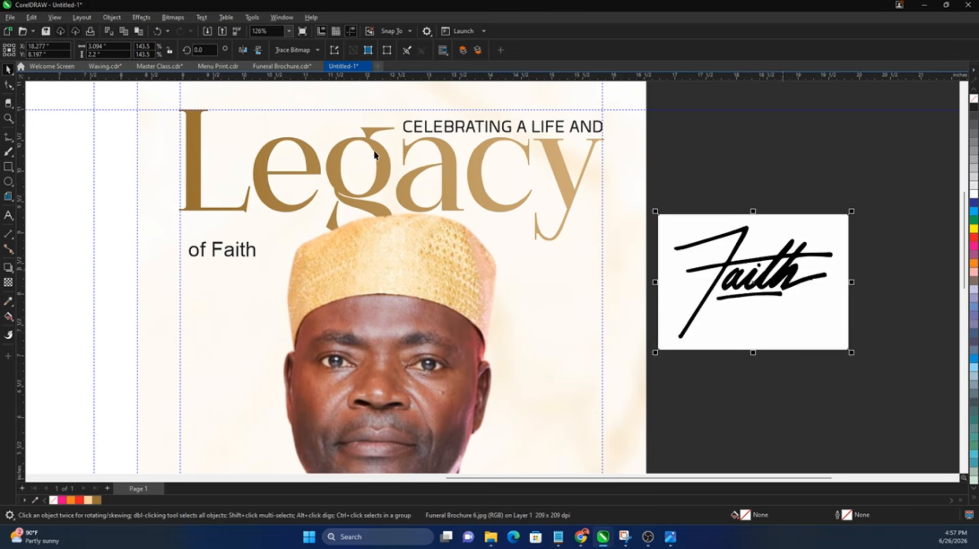
# Step: Convert the Faith script image to a bitmap
pyautogui.click(172, 18)
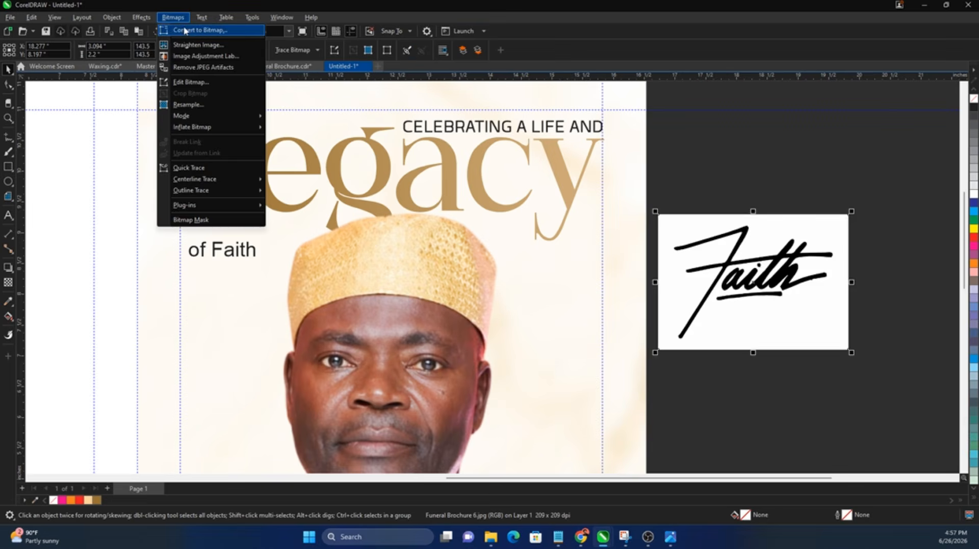
pyautogui.click(197, 29)
pyautogui.click(502, 323)
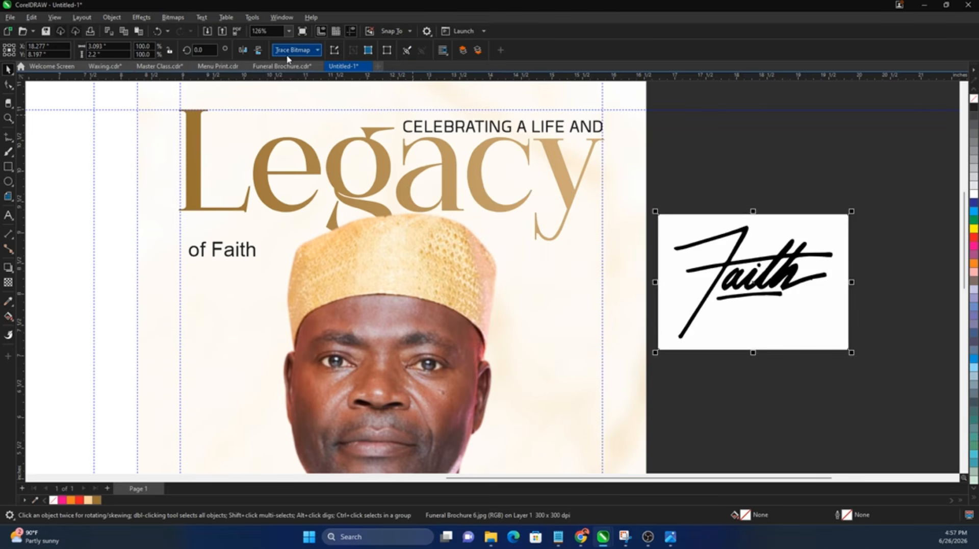
# Step: Trace the Faith bitmap with Outline Trace > Line Art and move the original aside
pyautogui.click(166, 18)
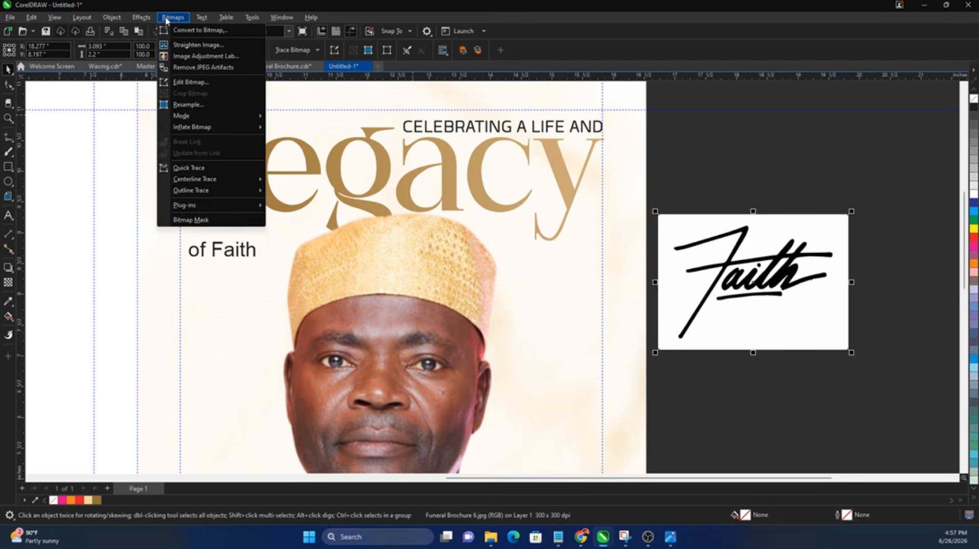
pyautogui.click(302, 51)
pyautogui.moveTo(315, 87)
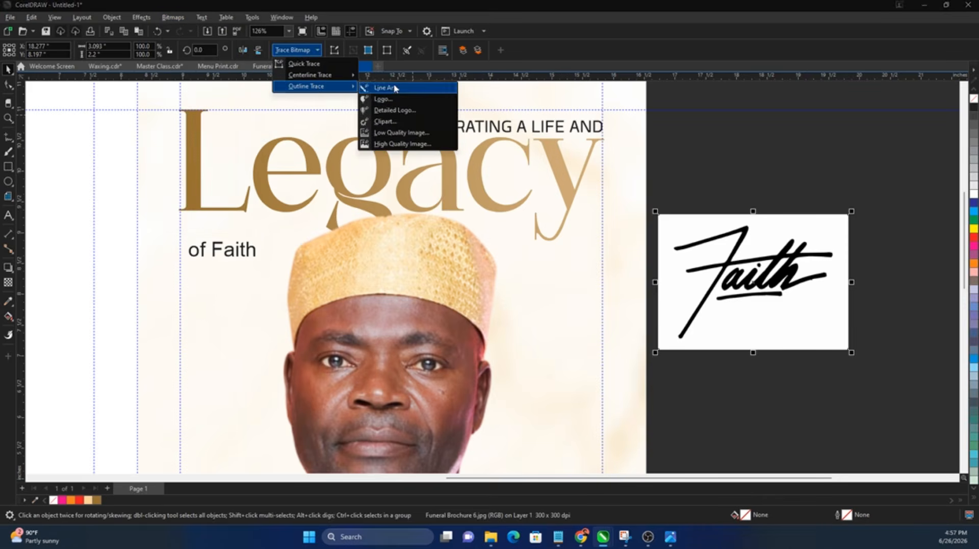
pyautogui.click(393, 88)
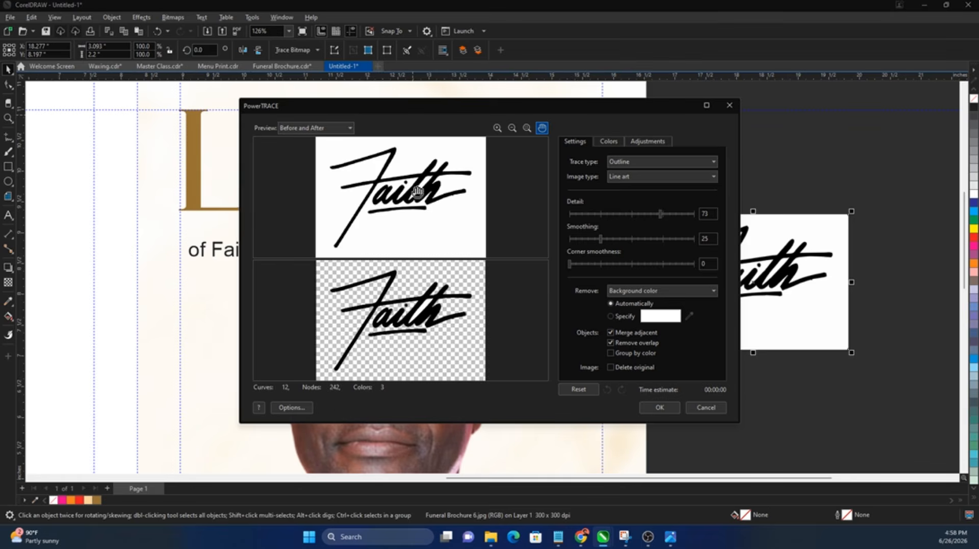
pyautogui.click(658, 406)
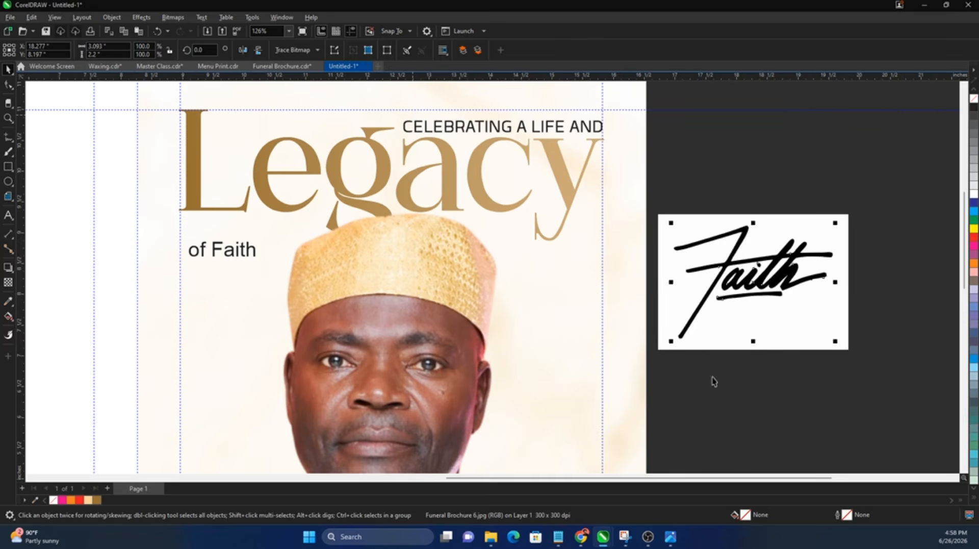
pyautogui.moveTo(757, 411); pyautogui.dragTo(757, 410)
# Step: Delete the original Faith bitmap, plus the stray white stroke and underline sliver in the trace
pyautogui.press('Delete')
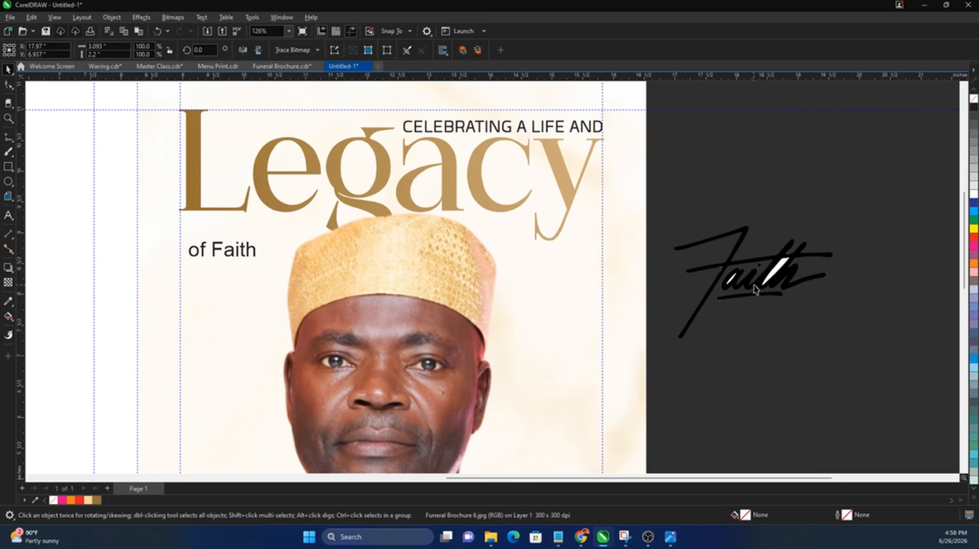
pyautogui.click(765, 289)
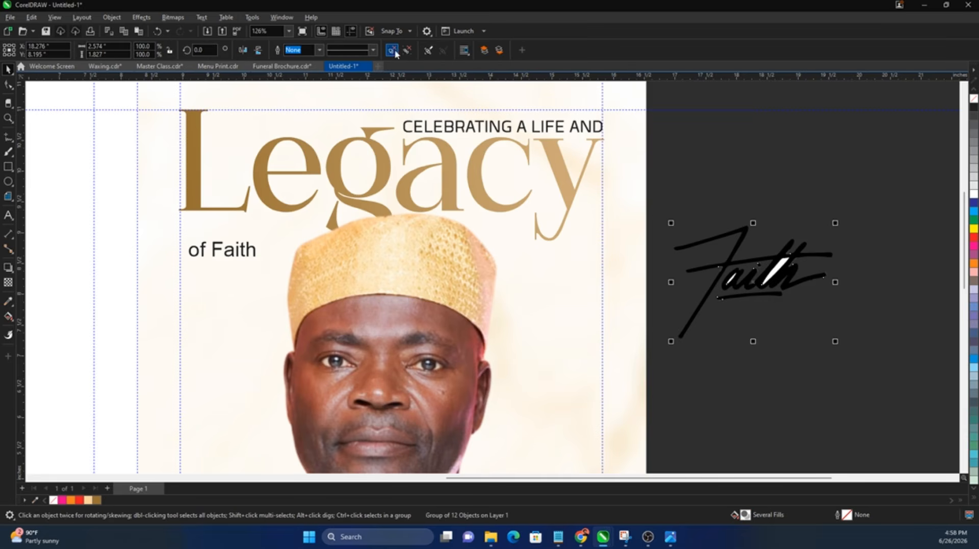
pyautogui.keyDown('ctrl'); pyautogui.click(782, 272); pyautogui.keyUp('ctrl')
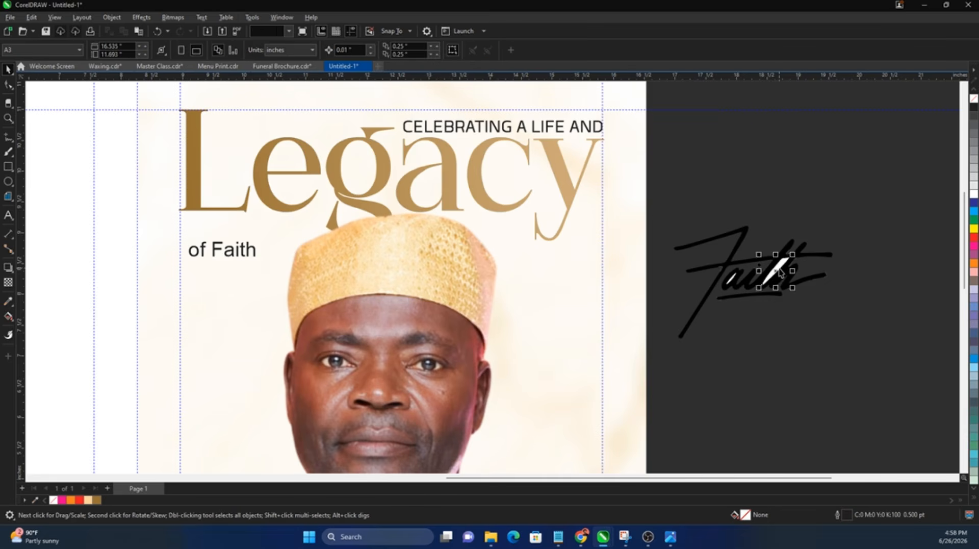
pyautogui.press('Delete')
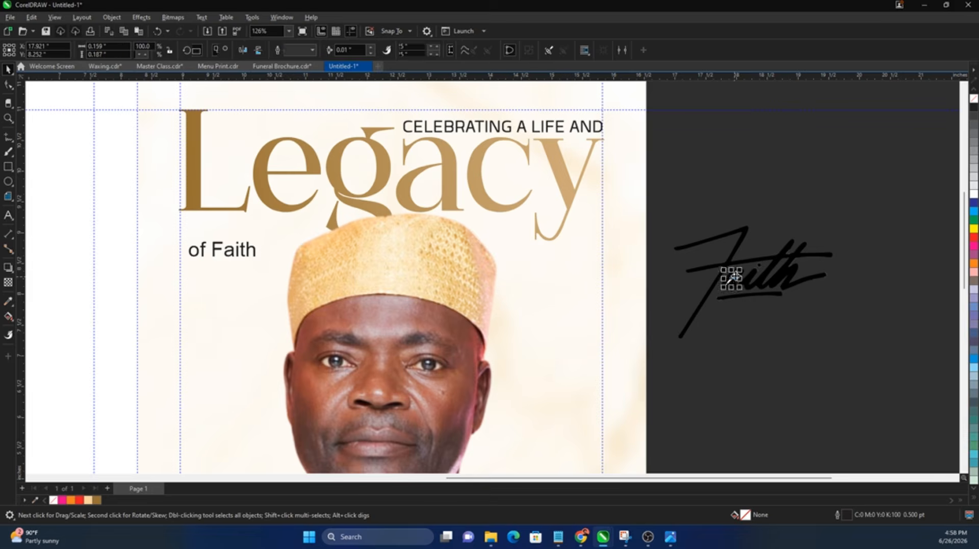
pyautogui.scroll(3, 722, 275)
pyautogui.scroll(-1, 711, 258)
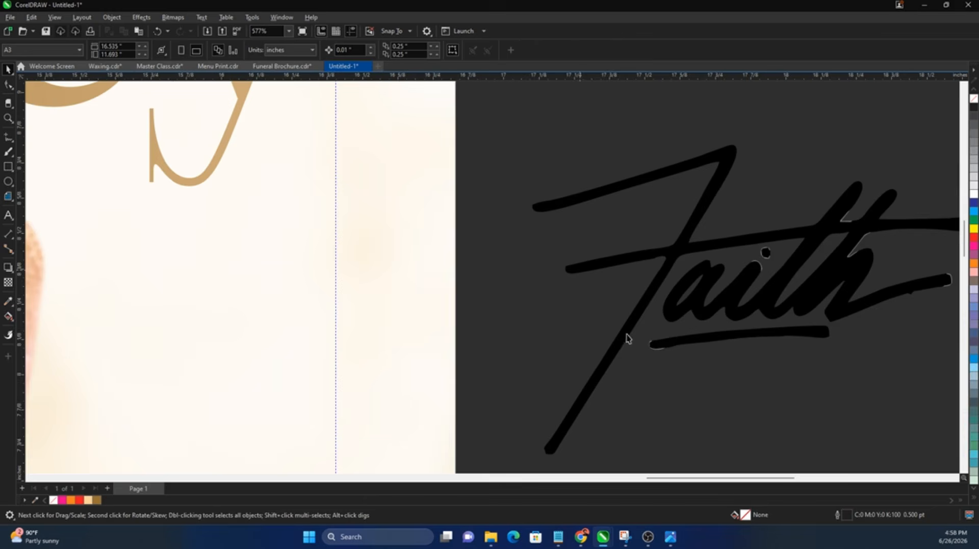
pyautogui.moveTo(648, 396); pyautogui.dragTo(668, 332)
pyautogui.moveTo(599, 384); pyautogui.dragTo(735, 320)
pyautogui.press('Delete')
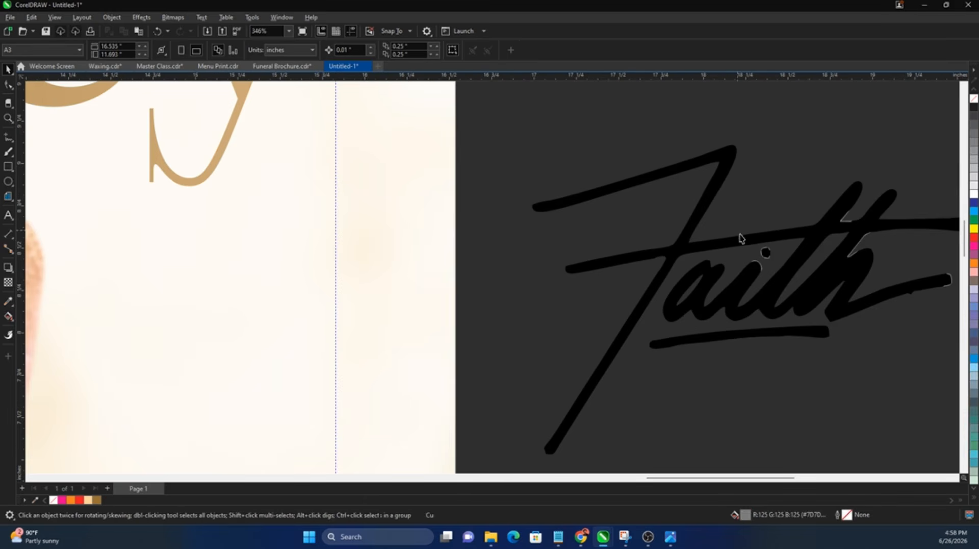
# Step: Remove the remaining white pieces near the i's dot and the 'th'
pyautogui.moveTo(738, 230)
pyautogui.mouseDown()
pyautogui.moveTo(765, 252)
pyautogui.moveTo(772, 285)
pyautogui.mouseUp()
pyautogui.click(765, 253)
pyautogui.click(746, 254)
pyautogui.press('Delete')
pyautogui.moveTo(802, 199); pyautogui.dragTo(961, 296)
pyautogui.press('Delete')
pyautogui.press('Delete')
pyautogui.scroll(-1, 633, 245)
pyautogui.scroll(-1, 632, 244)
# Step: Group the three Faith pieces and place them over 'of Faith', scaled to about 56%
pyautogui.moveTo(862, 184); pyautogui.dragTo(437, 419)
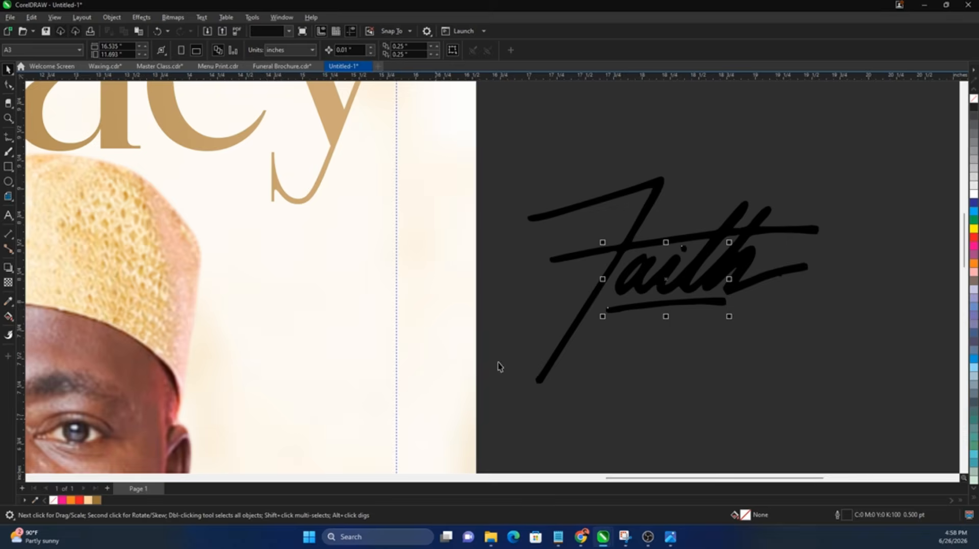
pyautogui.scroll(-1, 637, 306)
pyautogui.moveTo(848, 201)
pyautogui.mouseDown()
pyautogui.moveTo(513, 396)
pyautogui.moveTo(560, 374)
pyautogui.mouseUp()
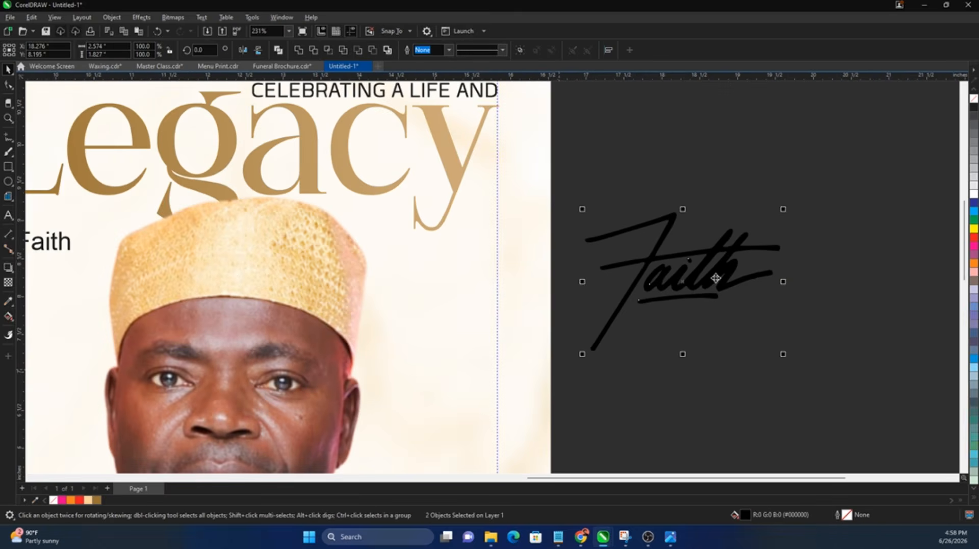
pyautogui.scroll(-1, 716, 277)
pyautogui.hotkey('ctrl', 'g')
pyautogui.moveTo(717, 278); pyautogui.dragTo(350, 264)
pyautogui.scroll(1, 351, 260)
pyautogui.scroll(1, 393, 278)
pyautogui.moveTo(405, 340); pyautogui.dragTo(322, 298)
pyautogui.moveTo(303, 245); pyautogui.dragTo(373, 299)
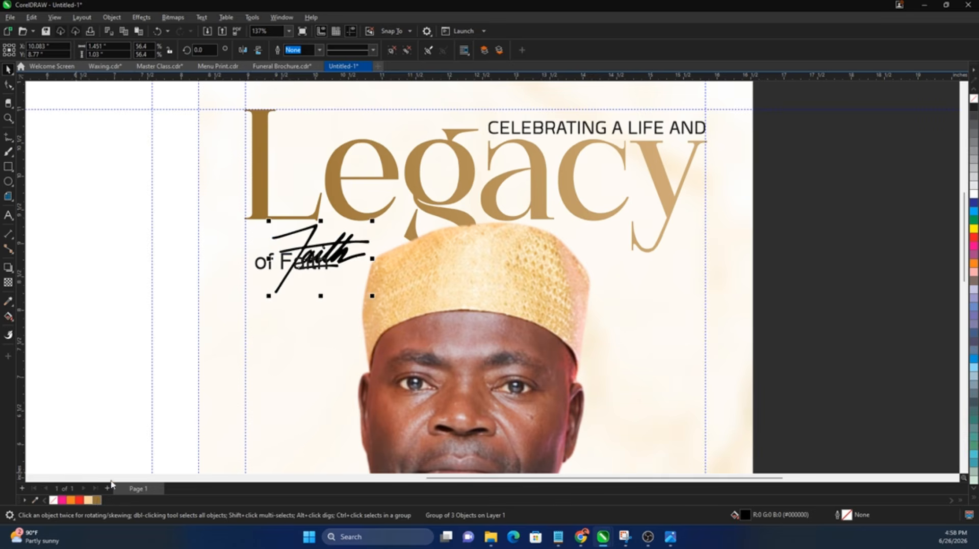
# Step: Delete the plain word 'Faith' from the title and nudge the script Faith beside 'of'
pyautogui.scroll(1, 362, 231)
pyautogui.scroll(2, 361, 234)
pyautogui.moveTo(345, 252); pyautogui.dragTo(347, 266)
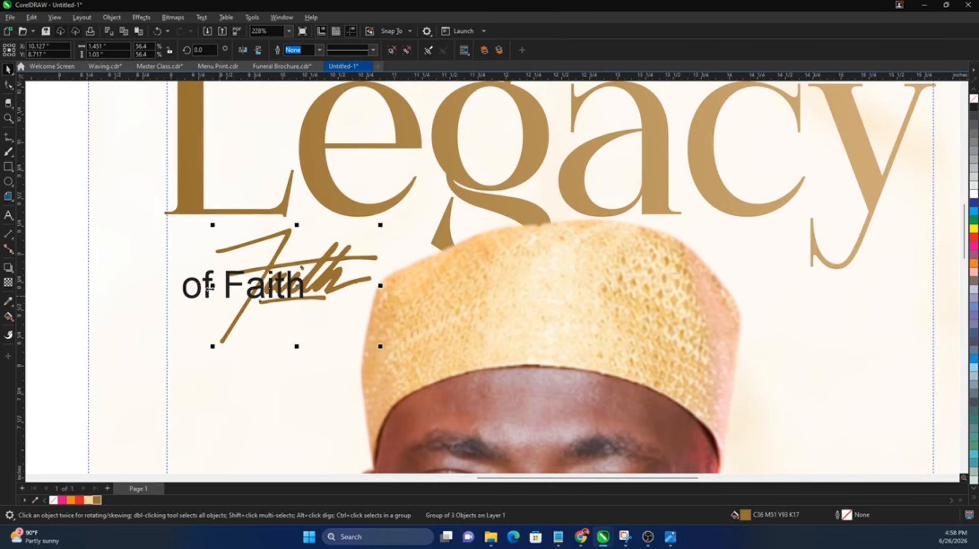
pyautogui.doubleClick(208, 293)
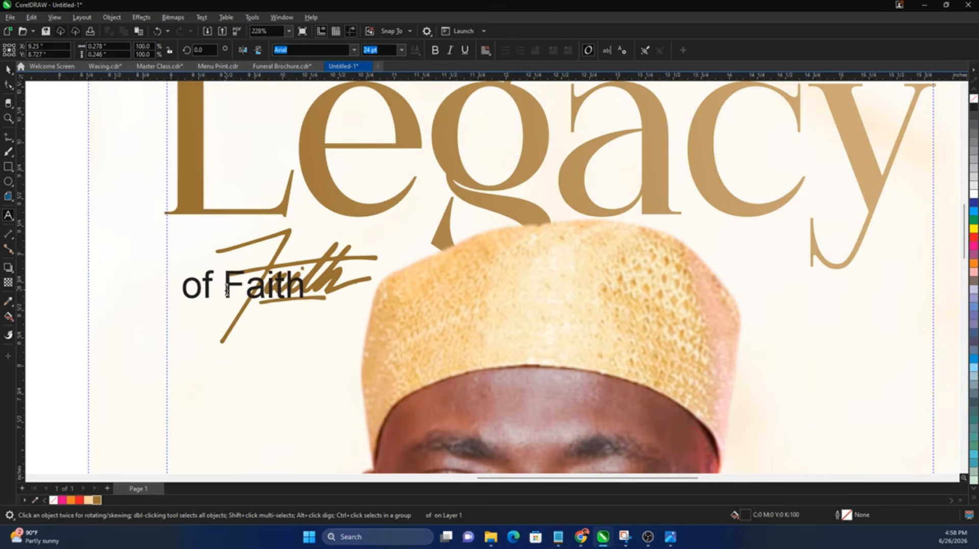
pyautogui.hotkey('ctrl', 'space')
pyautogui.moveTo(217, 266); pyautogui.dragTo(310, 306)
pyautogui.press('Delete')
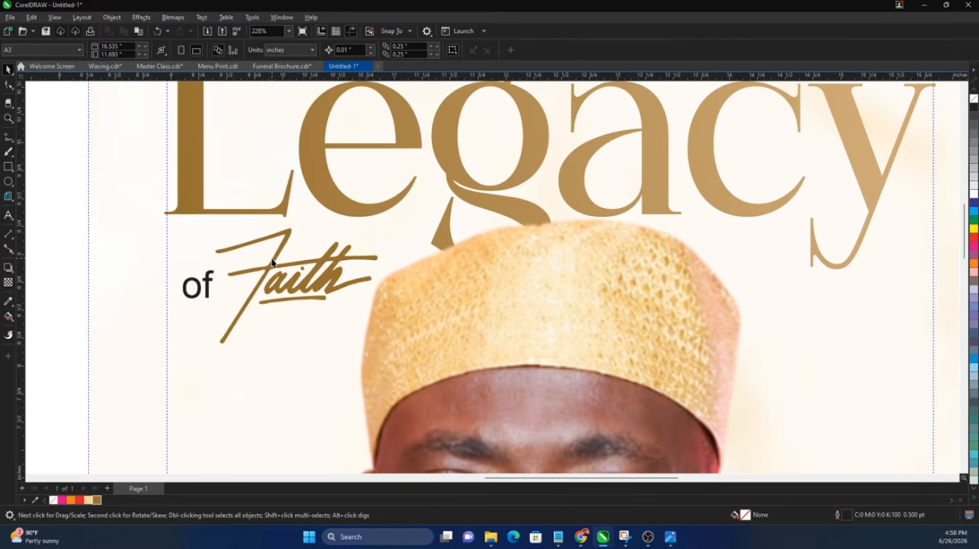
pyautogui.scroll(2, 272, 259)
pyautogui.moveTo(265, 270); pyautogui.dragTo(251, 272)
# Step: Set 'of' to Stellar Moon Regular, slightly smaller, in grey, nudged up a little
pyautogui.click(309, 50)
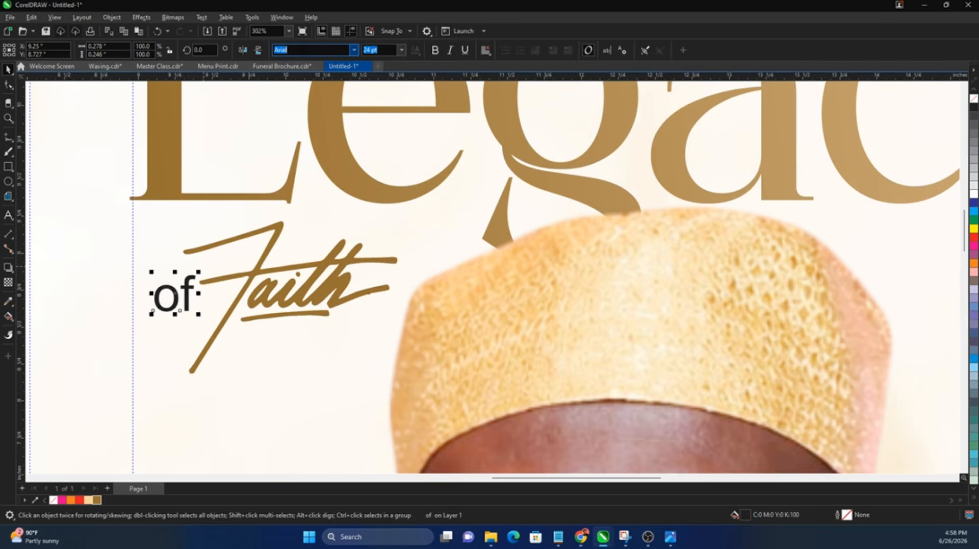
pyautogui.write('Stellar Moon Regular')
pyautogui.press('Return')
pyautogui.moveTo(199, 272); pyautogui.dragTo(197, 271)
pyautogui.click(973, 142)
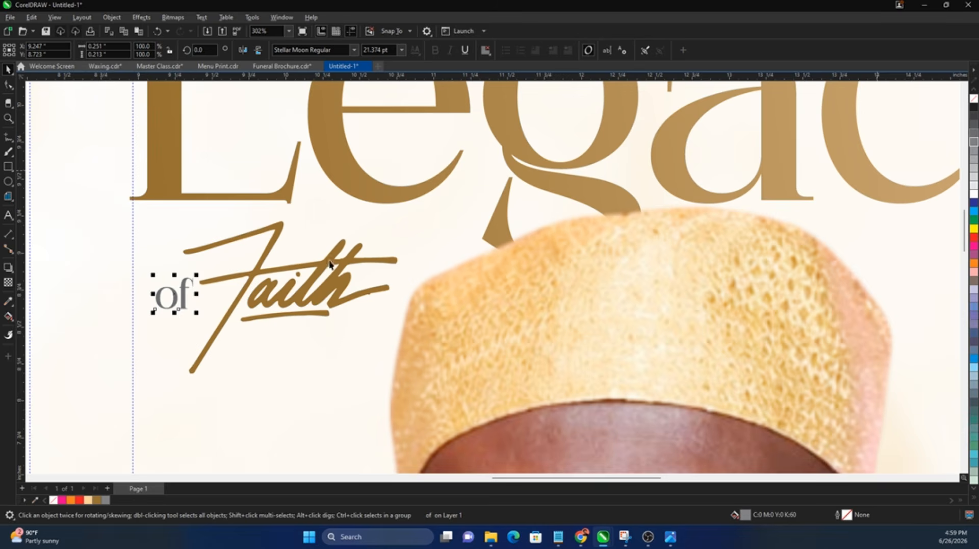
pyautogui.moveTo(183, 294); pyautogui.dragTo(183, 290)
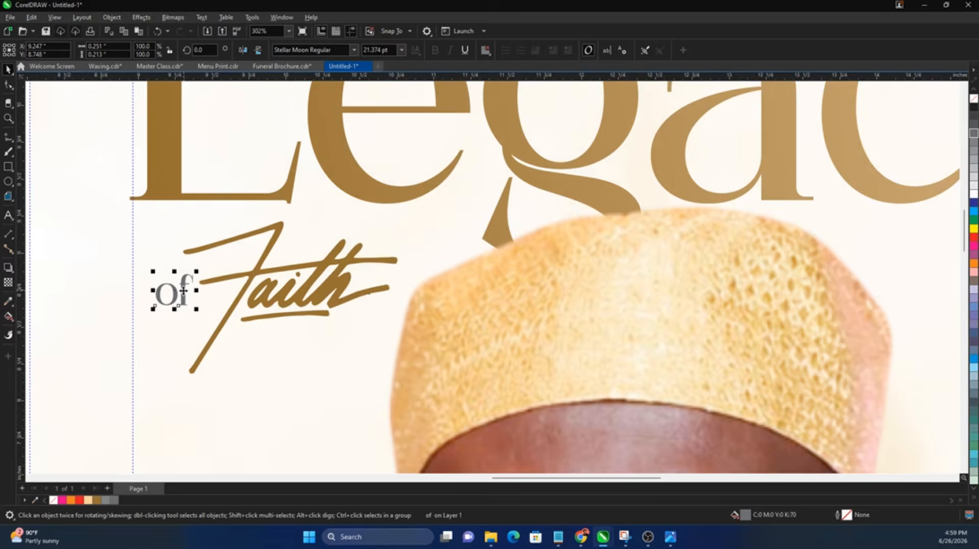
pyautogui.scroll(-5, 183, 290)
pyautogui.click(665, 212)
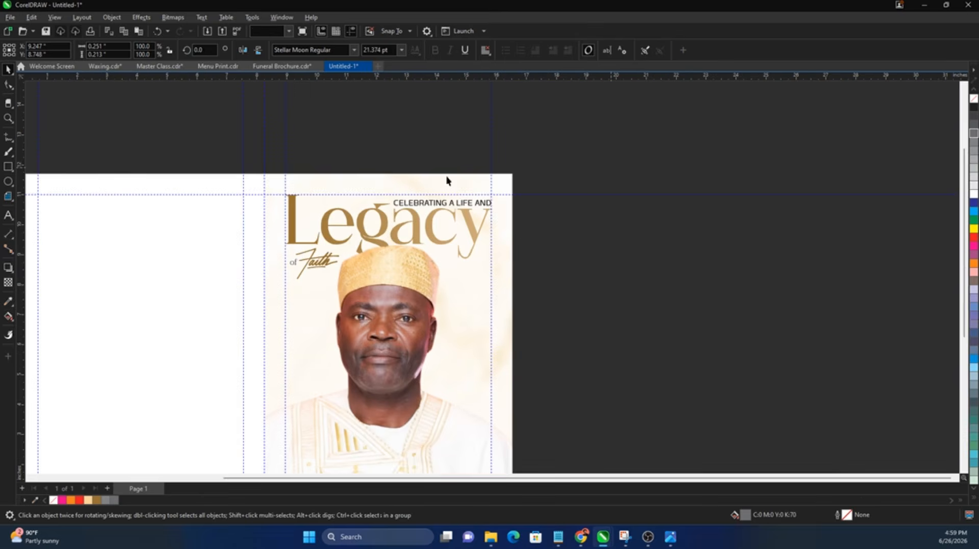
# Step: Zoom out to the whole spread and drag the dove onto the cover portrait
pyautogui.scroll(-1, 447, 181)
pyautogui.press('z')
pyautogui.moveTo(568, 174); pyautogui.dragTo(113, 435)
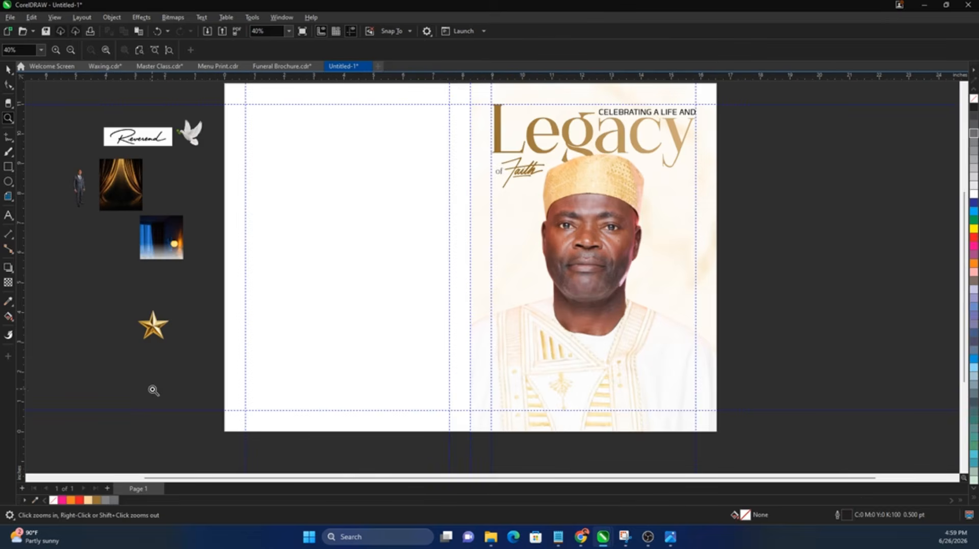
pyautogui.press('space')
pyautogui.moveTo(190, 131); pyautogui.dragTo(695, 247)
# Step: Place the dove at the portrait's right side, then select 'Heaven's Newest Star' in the notes
pyautogui.moveTo(672, 281); pyautogui.dragTo(681, 283)
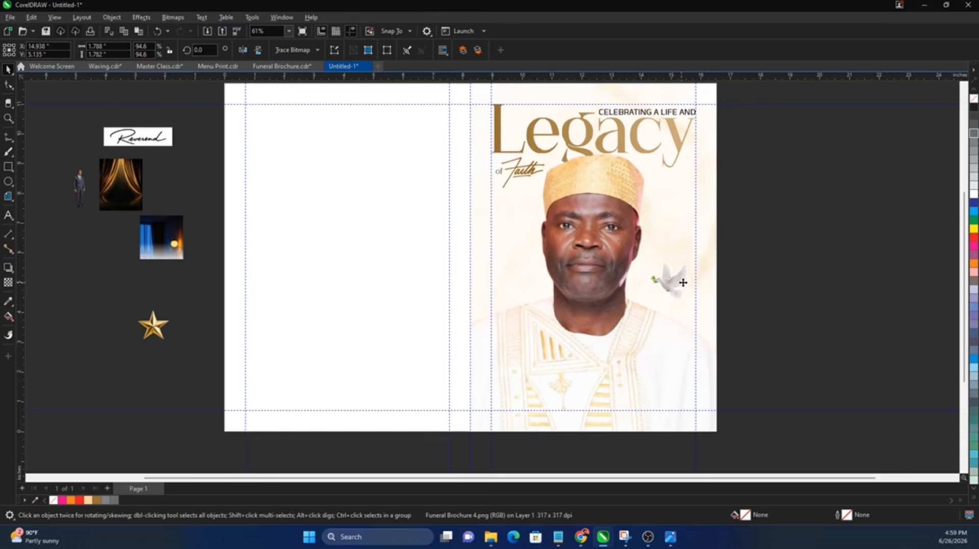
pyautogui.click(350, 291)
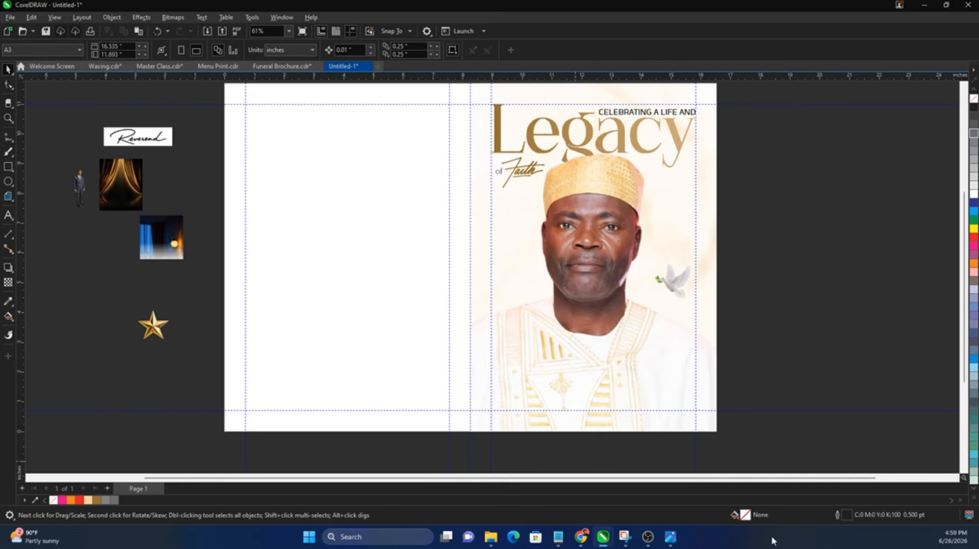
pyautogui.click(558, 536)
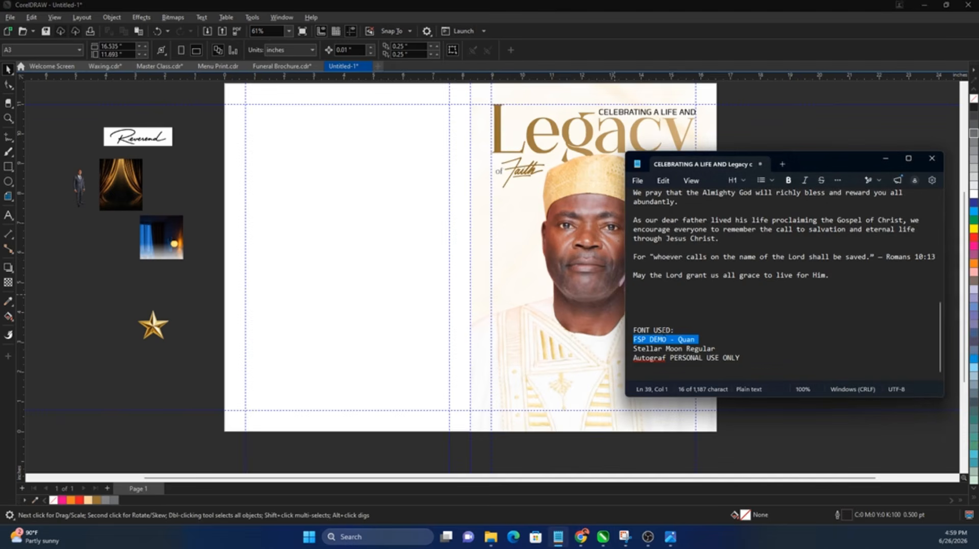
pyautogui.scroll(10, 657, 339)
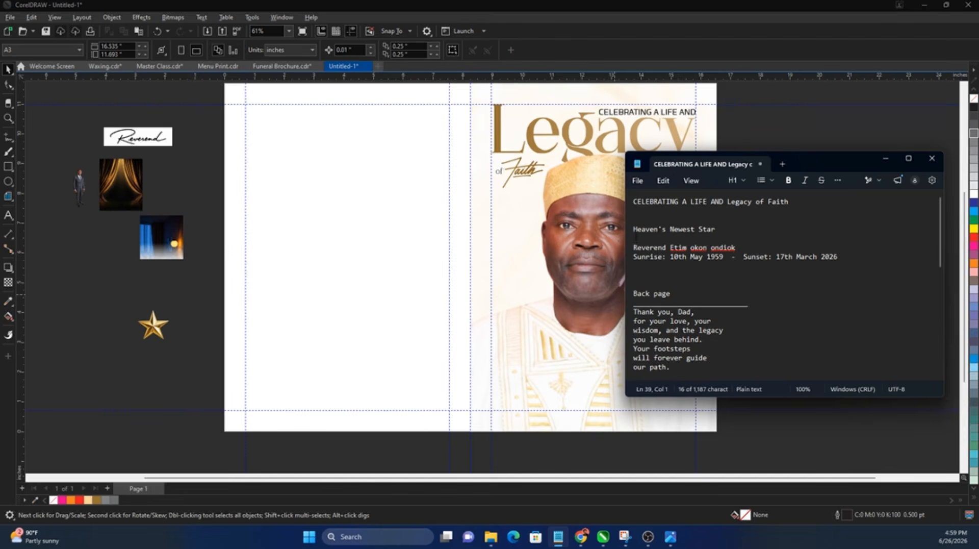
pyautogui.moveTo(715, 229); pyautogui.dragTo(623, 229)
pyautogui.hotkey('ctrl', 'c')
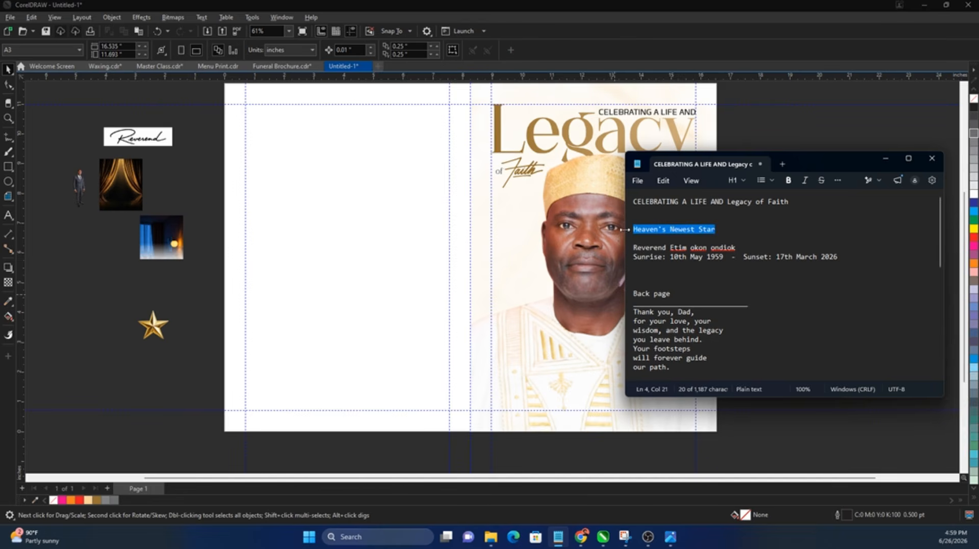
# Step: Paste 'Heaven's Newest Star' onto the cover as text in Bebas Neue
pyautogui.click(203, 297)
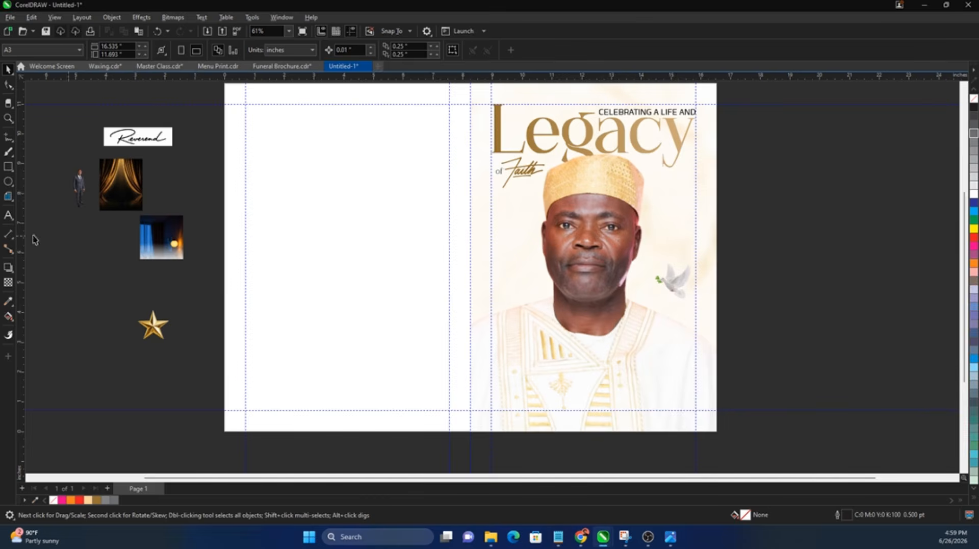
pyautogui.click(8, 216)
pyautogui.click(503, 253)
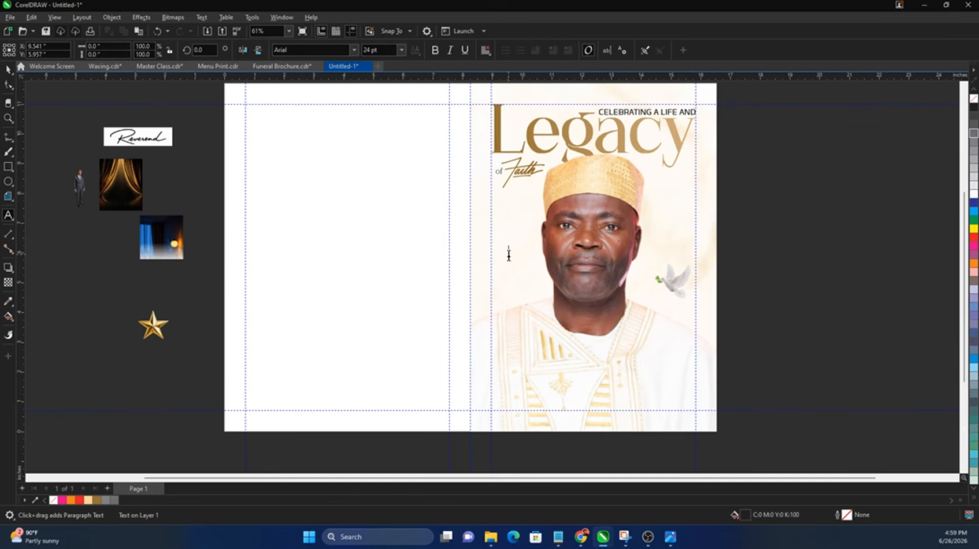
pyautogui.hotkey('ctrl', 'v')
pyautogui.scroll(3, 422, 148)
pyautogui.hotkey('ctrl', 'space')
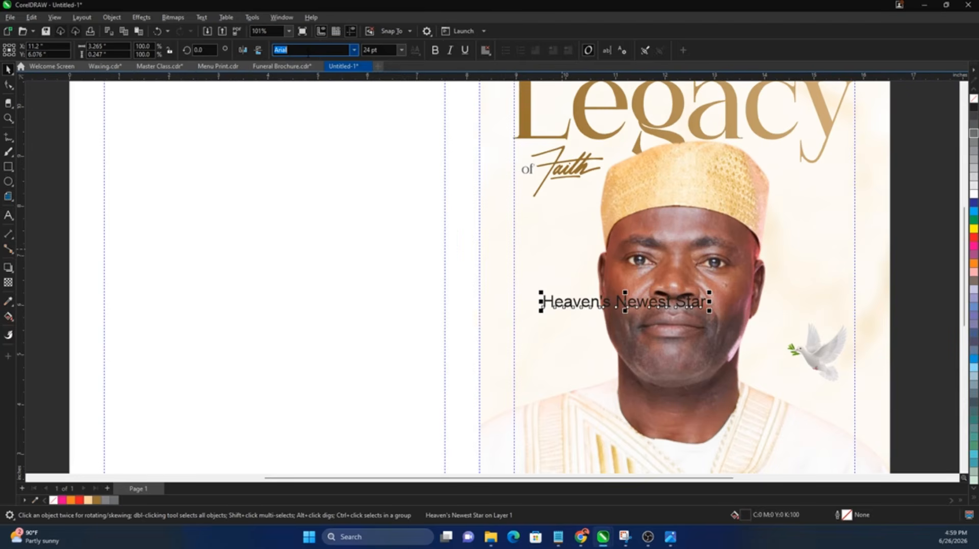
pyautogui.write('Bebas Neue')
pyautogui.press('Return')
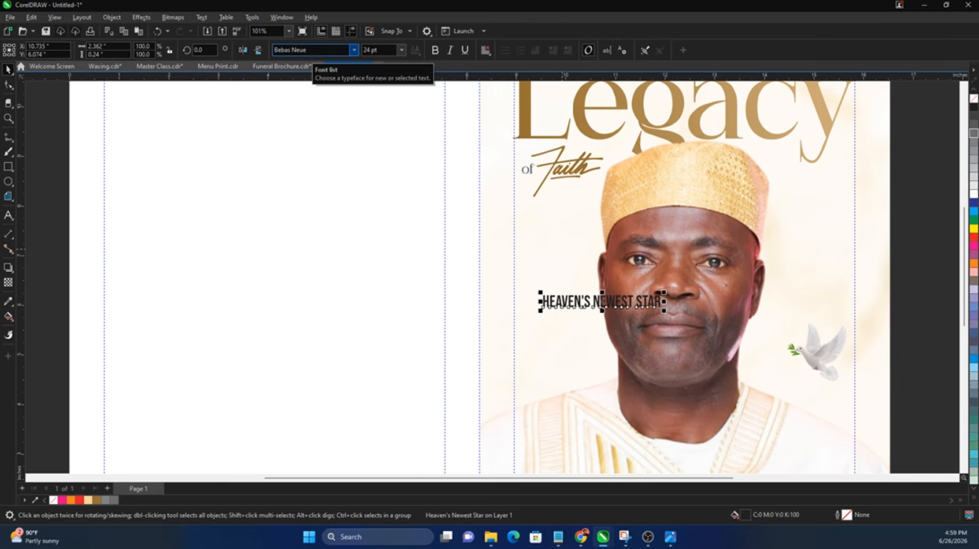
# Step: Break the heading into three lines (HEAVEN'S / NEWEST / STAR) and move it left
pyautogui.doubleClick(597, 300)
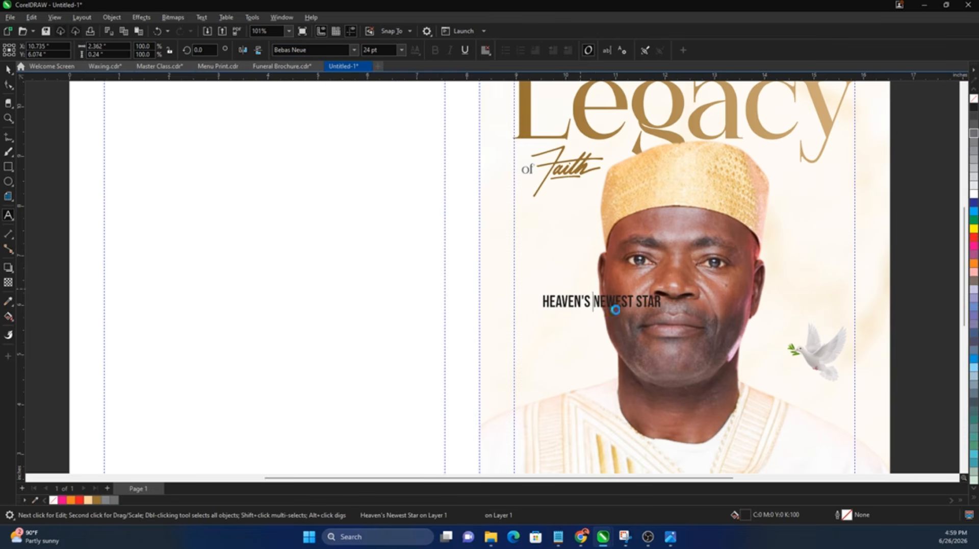
pyautogui.press('Return')
pyautogui.click(588, 322)
pyautogui.press('Return')
pyautogui.hotkey('ctrl', 'space')
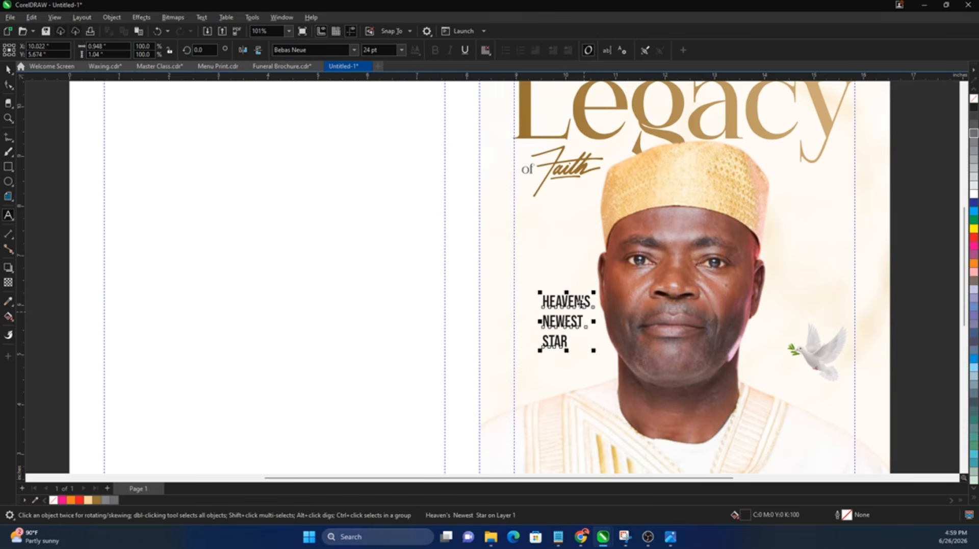
pyautogui.moveTo(564, 291); pyautogui.dragTo(540, 263)
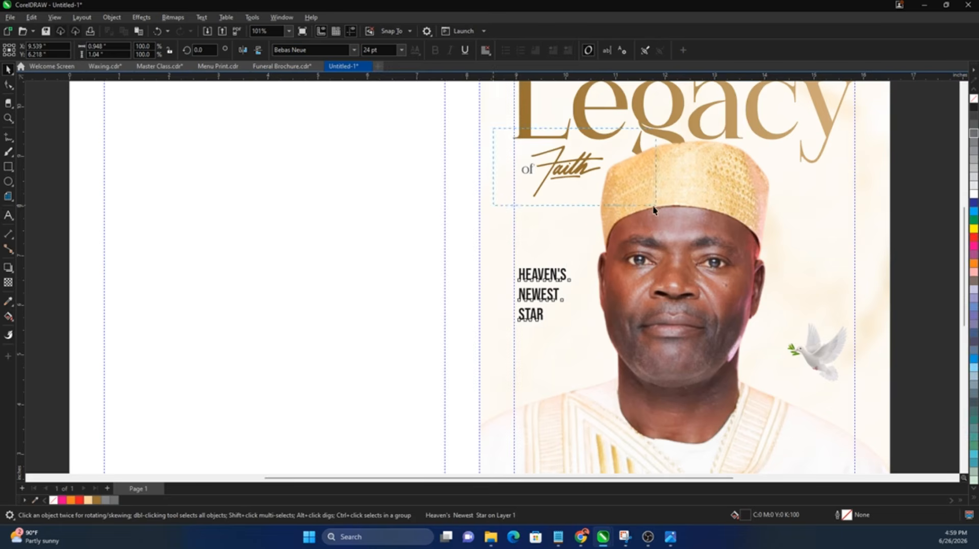
# Step: Tighten the heading's line spacing with the Shape tool
pyautogui.moveTo(653, 209); pyautogui.dragTo(654, 207)
pyautogui.scroll(3, 520, 177)
pyautogui.scroll(-3, 520, 179)
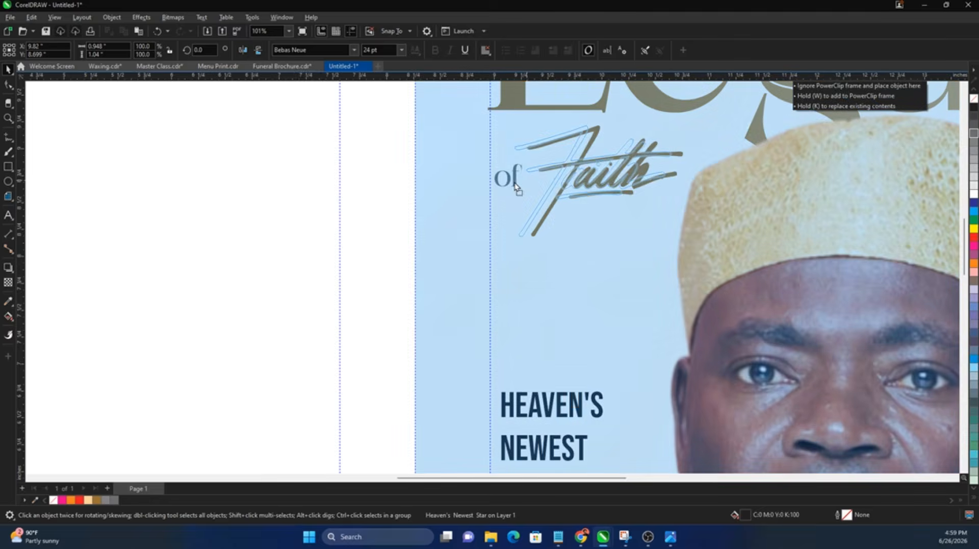
pyautogui.click(572, 362)
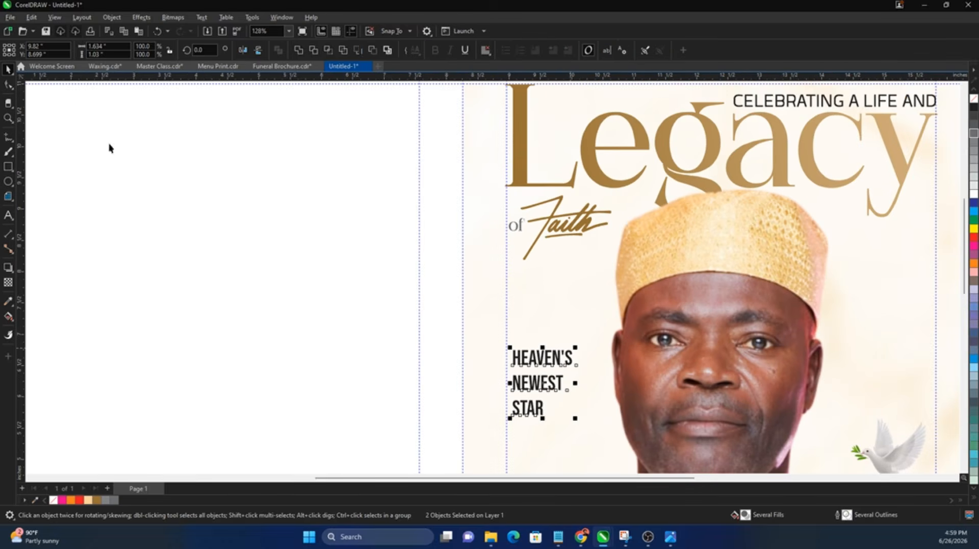
pyautogui.press('F10')
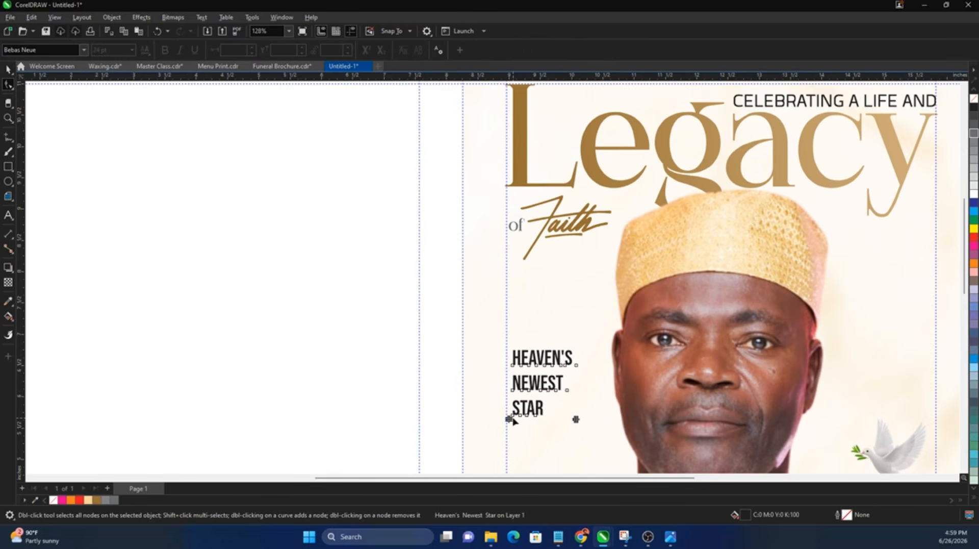
pyautogui.moveTo(512, 411); pyautogui.dragTo(509, 399)
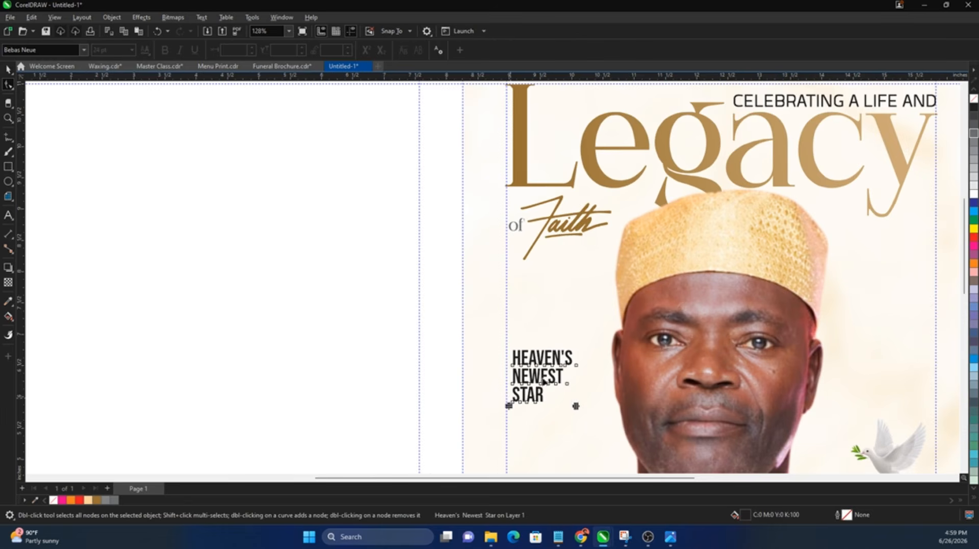
pyautogui.scroll(-1, 265, 311)
pyautogui.press('space')
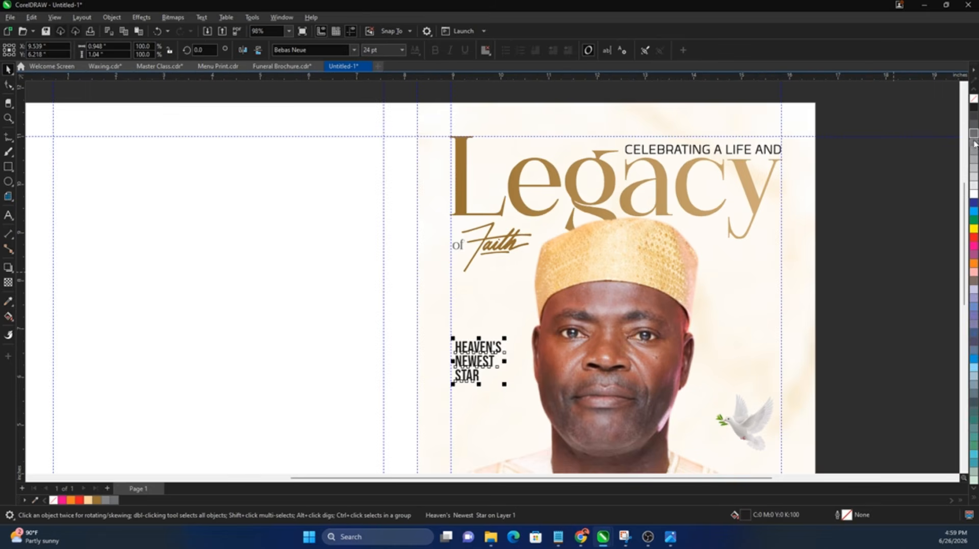
pyautogui.scroll(-1, 264, 302)
pyautogui.press('Escape')
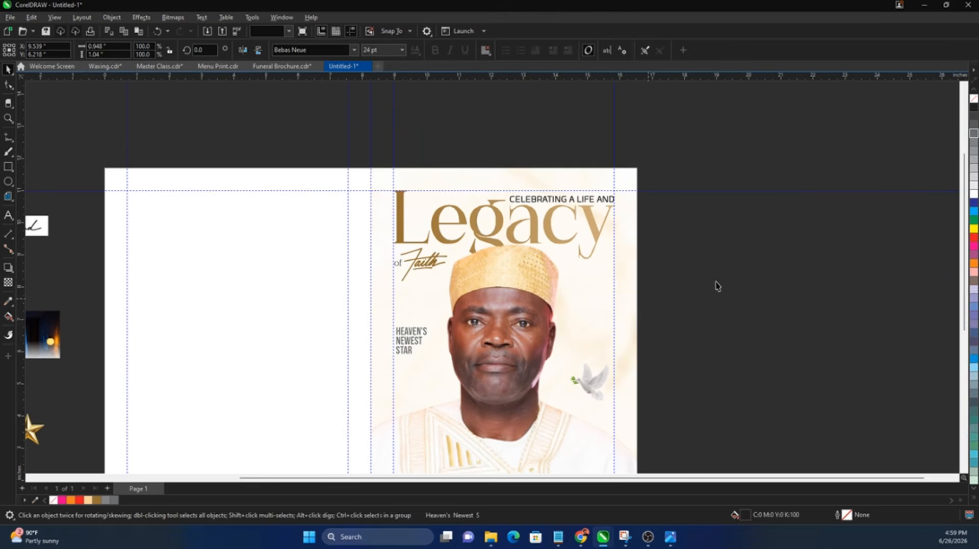
# Step: Place the gold star under the heading, repeat it into three, and scale them to about 103%
pyautogui.press('z')
pyautogui.press('space')
pyautogui.moveTo(41, 438); pyautogui.dragTo(395, 320)
pyautogui.scroll(1, 425, 387)
pyautogui.scroll(1, 426, 387)
pyautogui.scroll(1, 359, 319)
pyautogui.hotkey('ctrl', 'r')
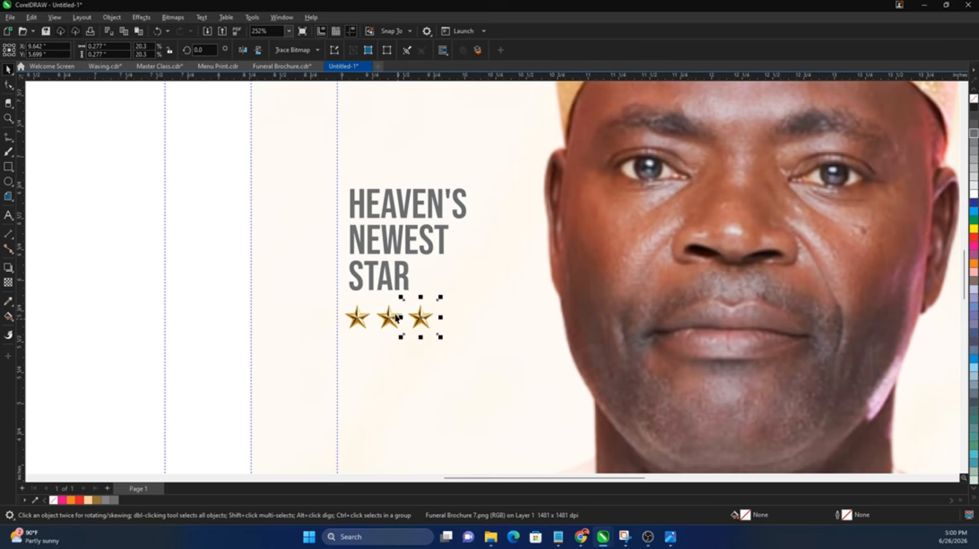
pyautogui.moveTo(317, 288); pyautogui.dragTo(456, 344)
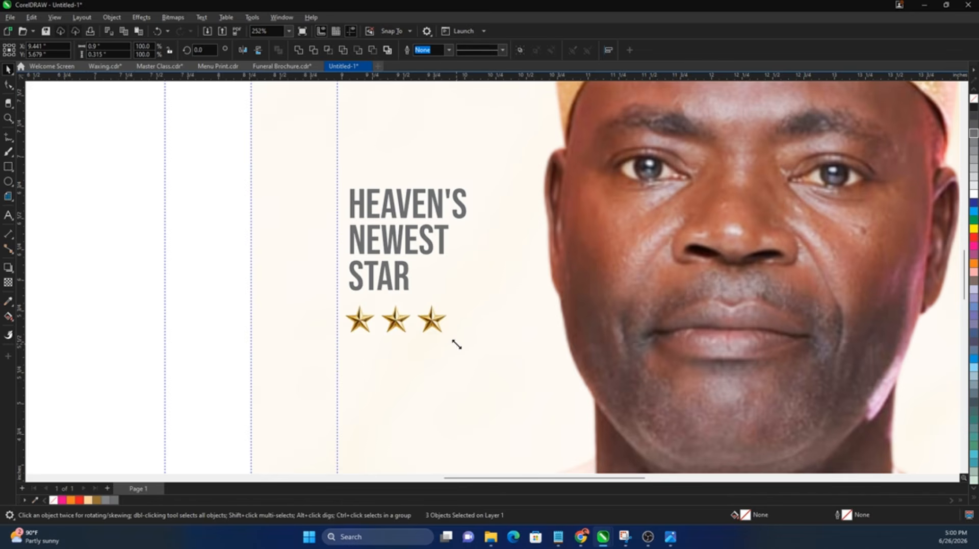
pyautogui.keyDown('shift'); pyautogui.click(403, 281); pyautogui.keyUp('shift')
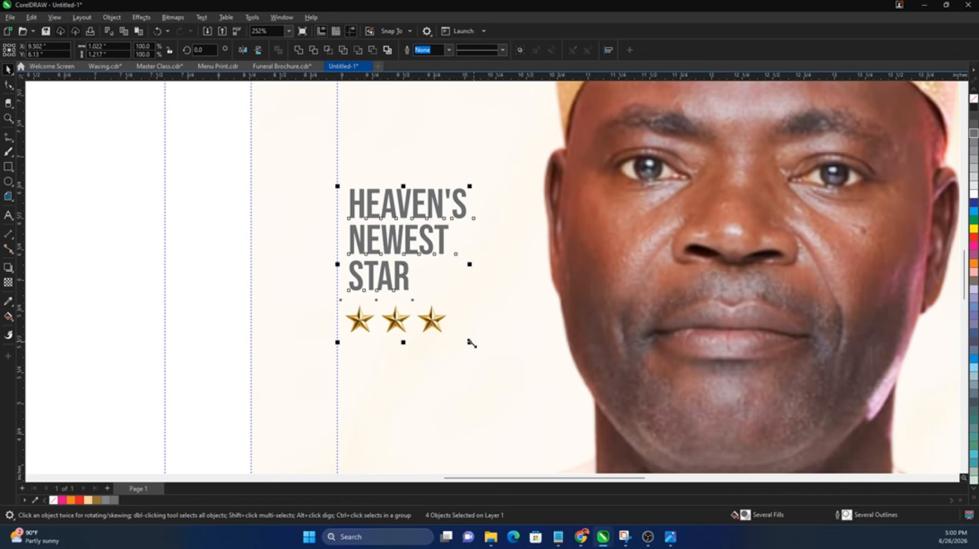
pyautogui.press('F4')
pyautogui.click(858, 322)
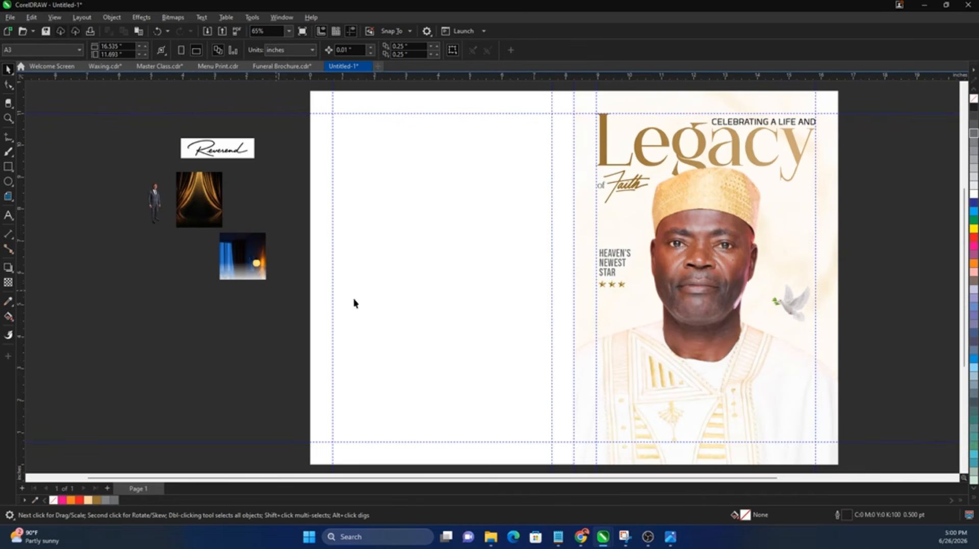
# Step: Copy the deceased's name and the Sunrise–Sunset dates line from the Notepad notes
pyautogui.click(558, 536)
pyautogui.moveTo(633, 247); pyautogui.dragTo(745, 250)
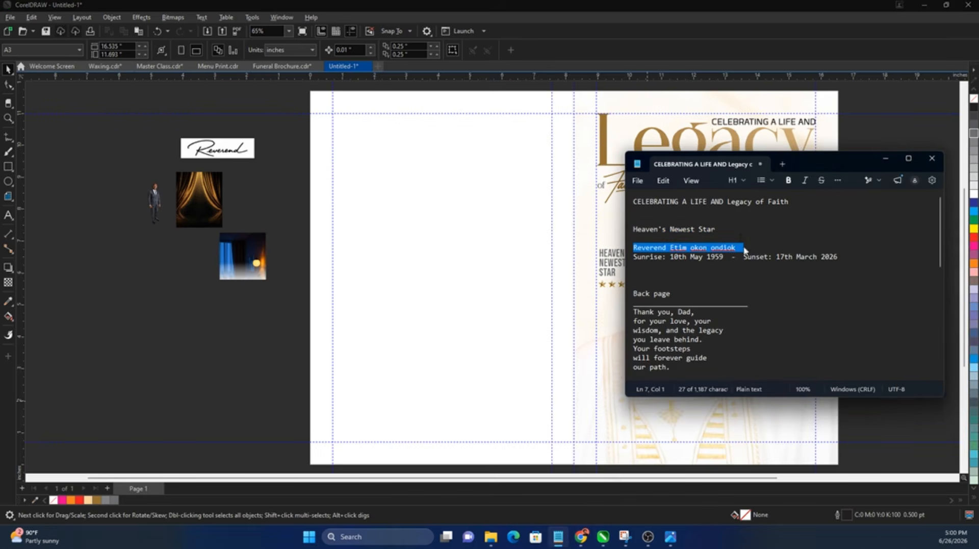
pyautogui.click(247, 344)
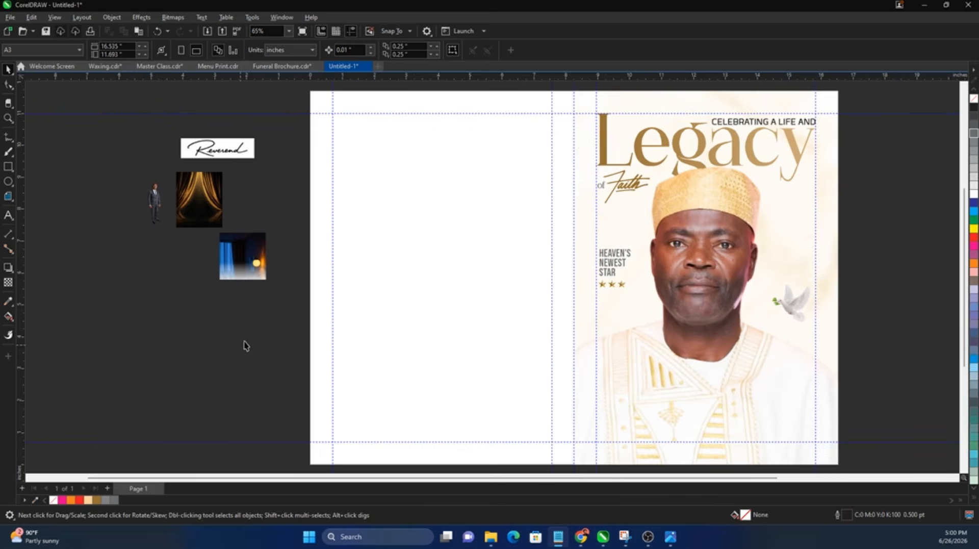
pyautogui.click(563, 539)
pyautogui.hotkey('shift', 'End')
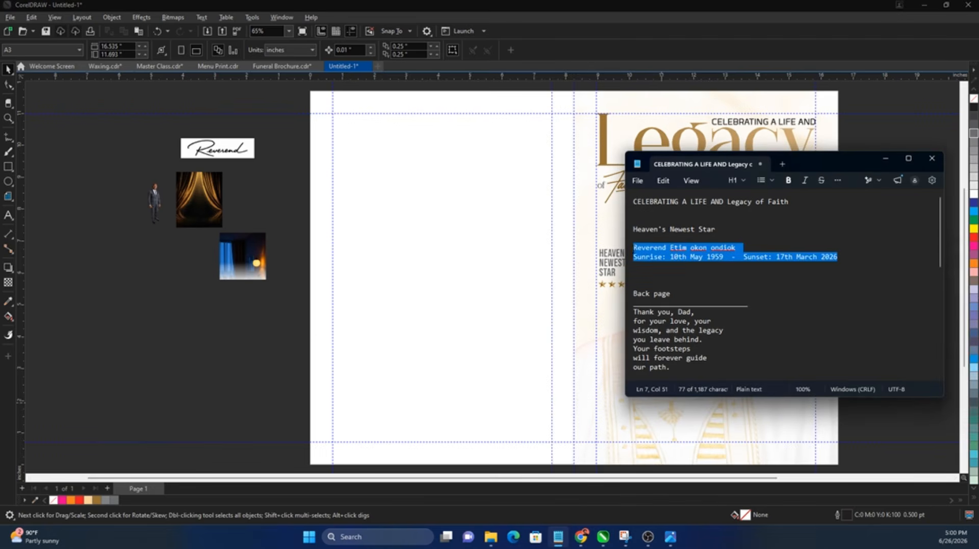
pyautogui.click(164, 367)
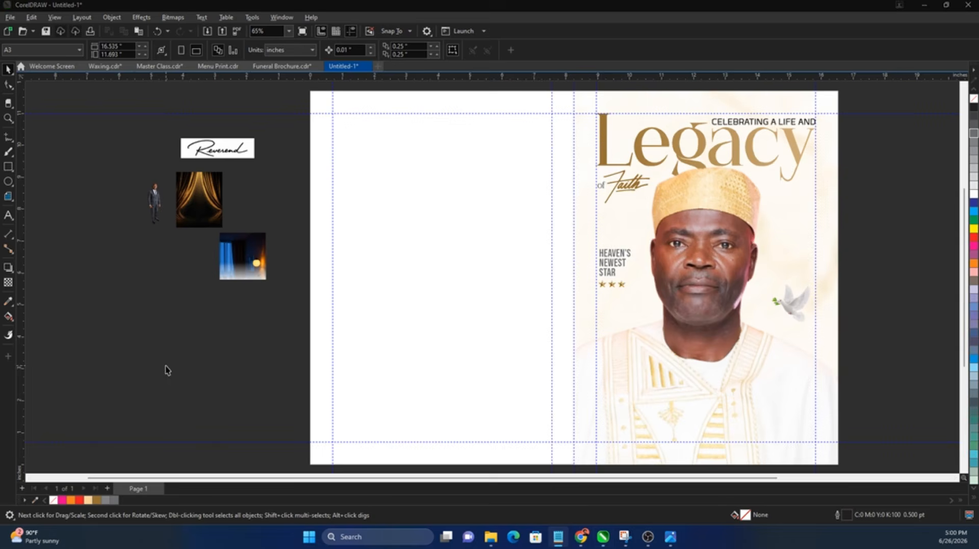
# Step: Paste the name and dates as text onto the lower cover
pyautogui.click(9, 215)
pyautogui.click(623, 379)
pyautogui.hotkey('ctrl', 'v')
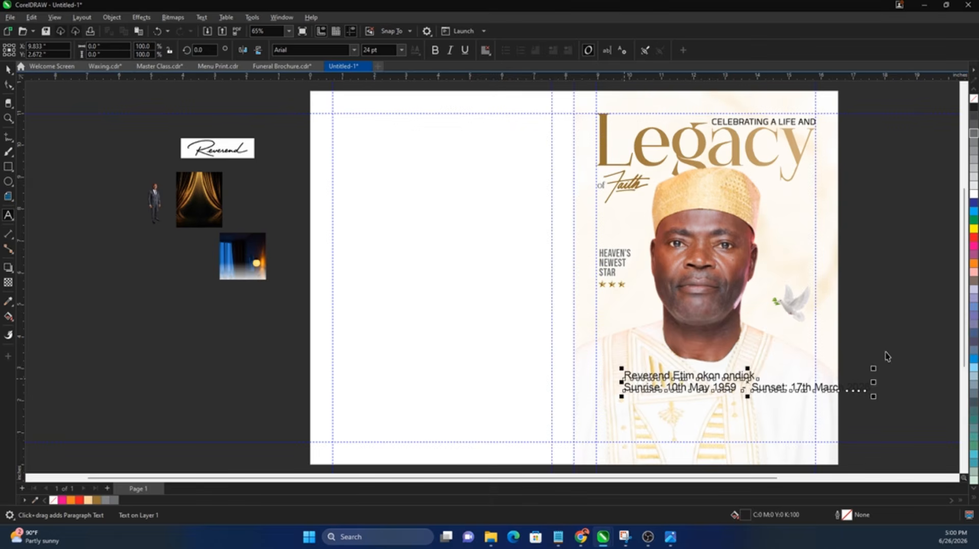
pyautogui.click(887, 356)
pyautogui.press('F2')
pyautogui.moveTo(919, 318); pyautogui.dragTo(488, 448)
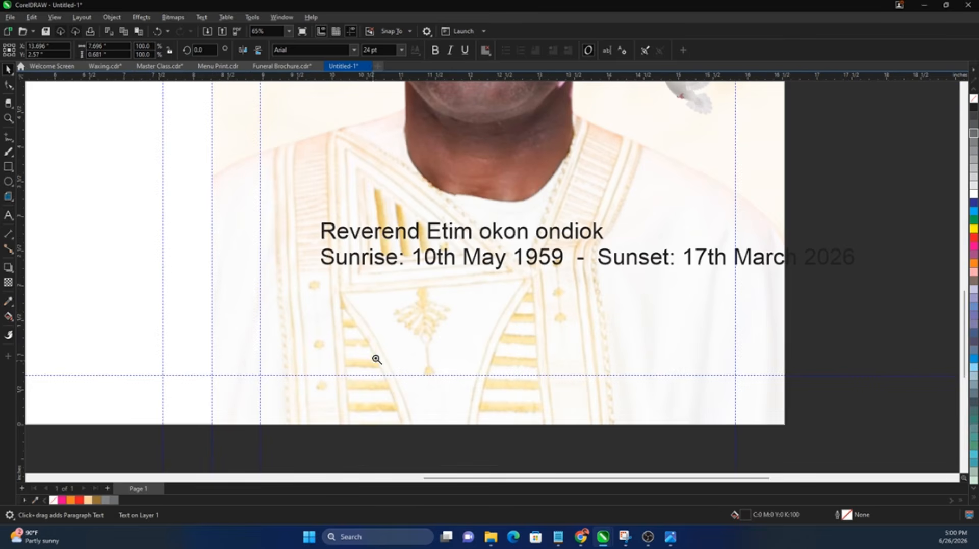
# Step: Drag the dates line lower and break the name onto two lines after 'Reverend'
pyautogui.click(523, 241)
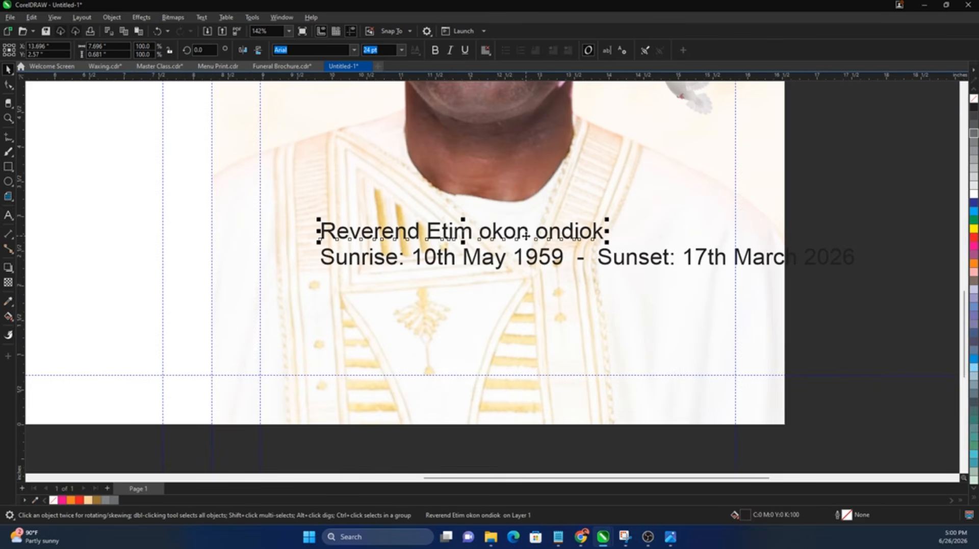
pyautogui.moveTo(544, 259); pyautogui.dragTo(529, 341)
pyautogui.doubleClick(427, 236)
pyautogui.press('Return')
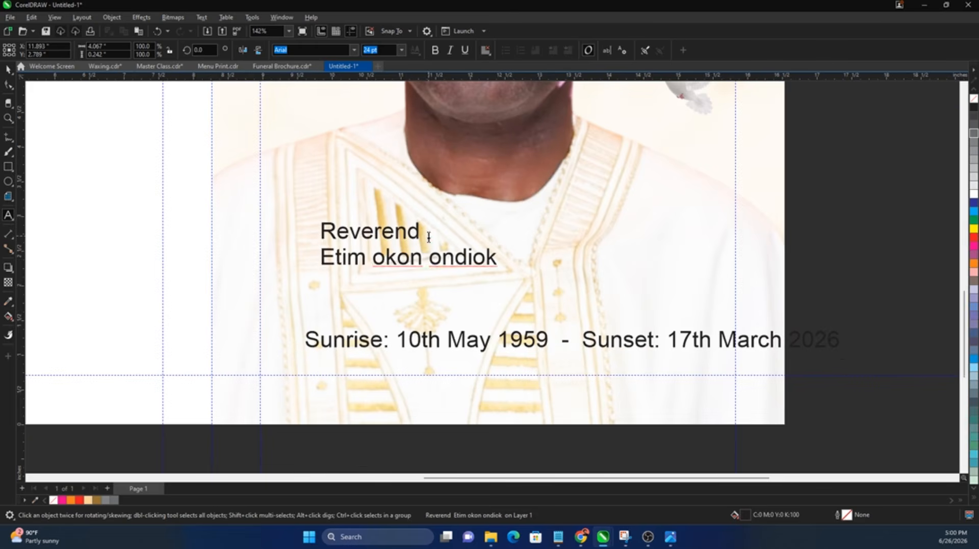
pyautogui.hotkey('ctrl', 'space')
pyautogui.scroll(-3, 401, 278)
pyautogui.moveTo(412, 256); pyautogui.dragTo(429, 270)
pyautogui.press('F4')
# Step: Move the Reverend script image beside the page and enlarge it
pyautogui.click(626, 188)
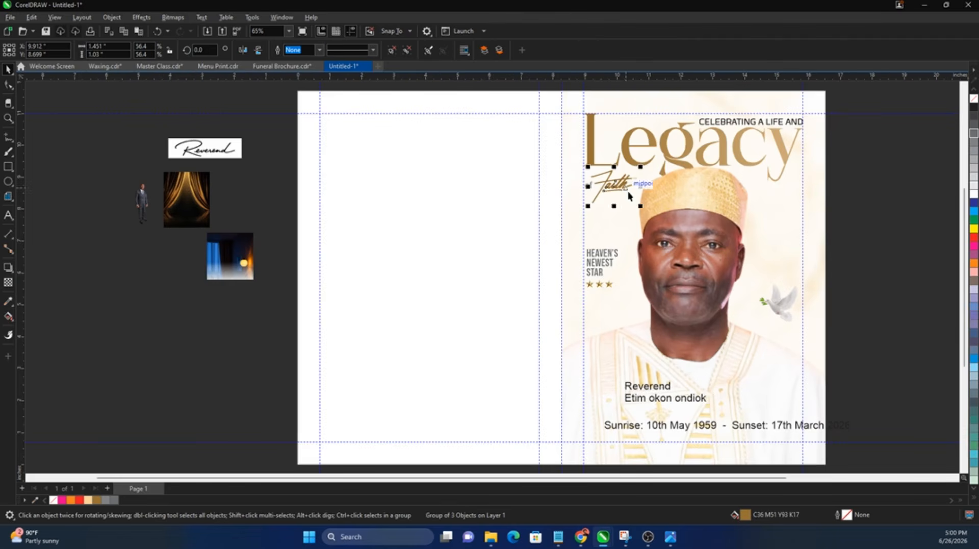
pyautogui.moveTo(211, 148); pyautogui.dragTo(888, 350)
pyautogui.press('F2')
pyautogui.moveTo(546, 284)
pyautogui.mouseDown()
pyautogui.moveTo(907, 398)
pyautogui.moveTo(870, 459)
pyautogui.mouseUp()
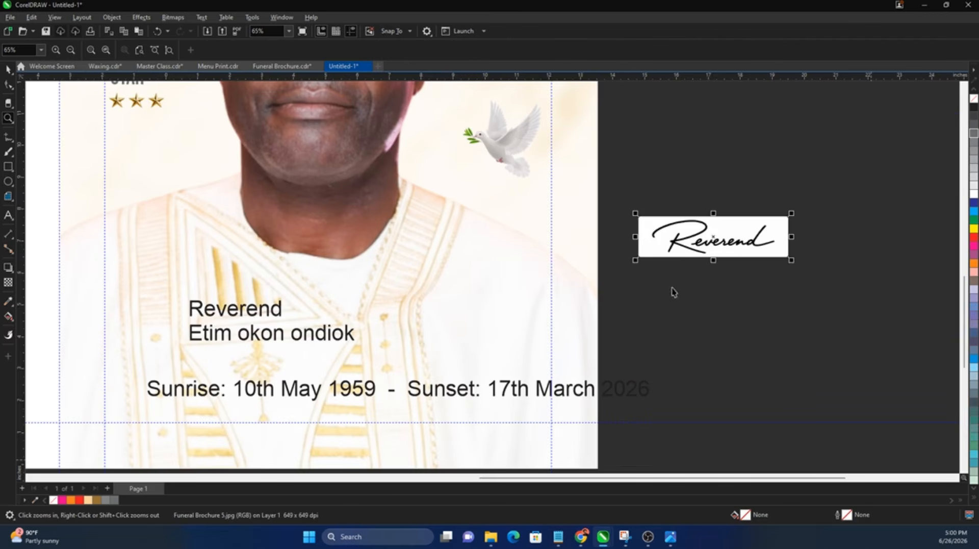
pyautogui.moveTo(792, 261); pyautogui.dragTo(814, 283)
pyautogui.moveTo(800, 274); pyautogui.dragTo(836, 309)
# Step: Convert the script image to a bitmap and start an Outline Trace as Line Art
pyautogui.click(178, 17)
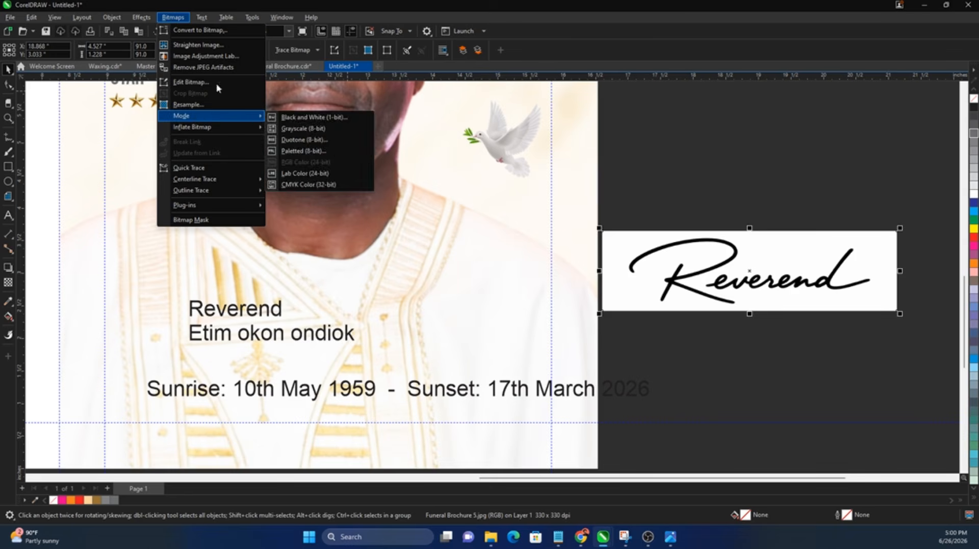
pyautogui.click(195, 31)
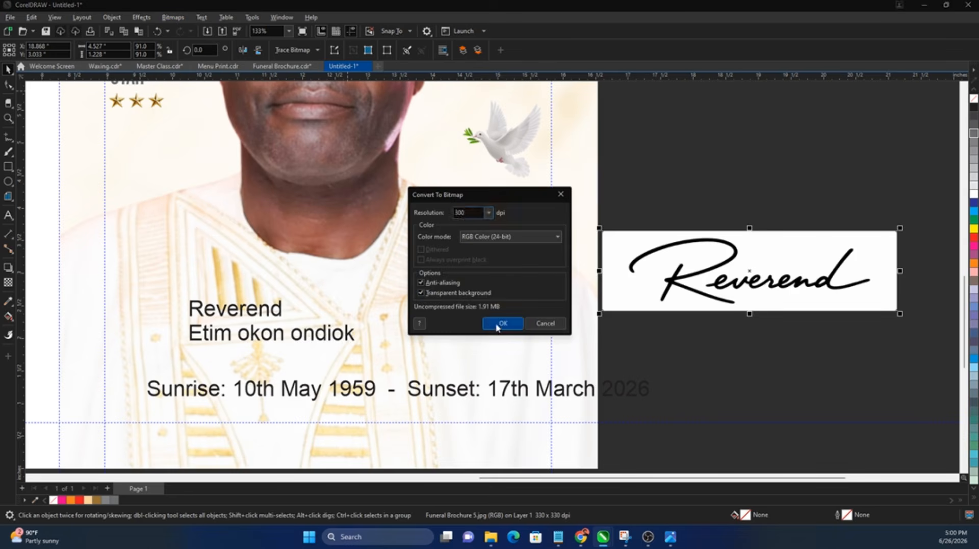
pyautogui.click(501, 324)
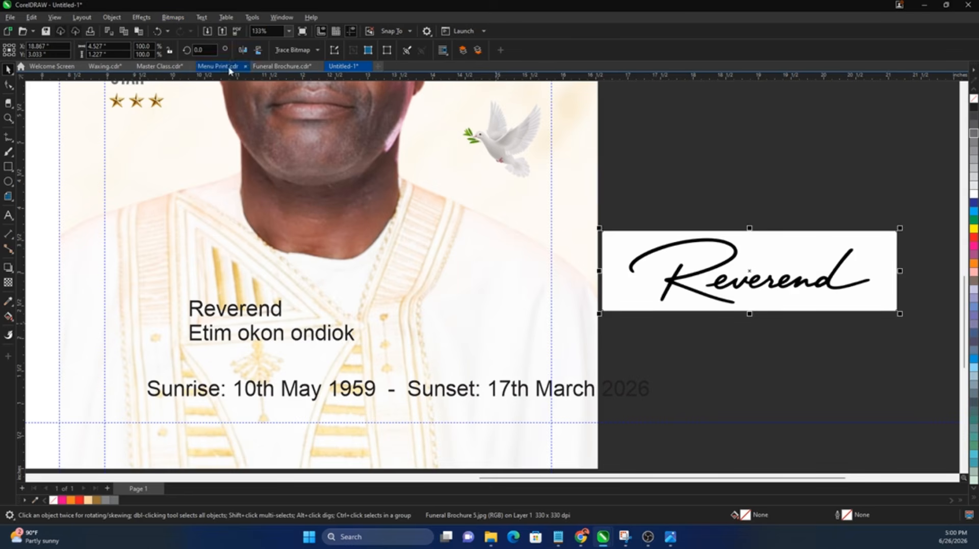
pyautogui.click(314, 53)
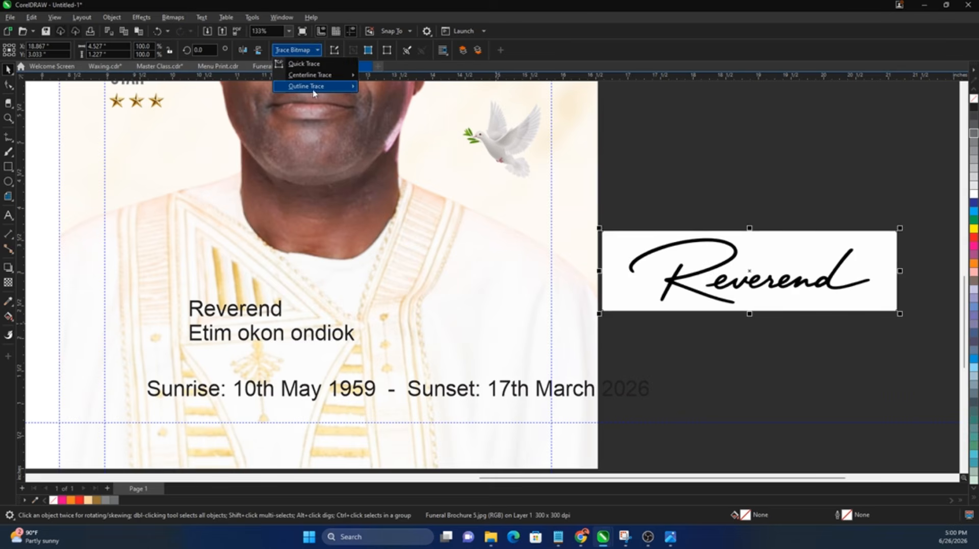
pyautogui.moveTo(315, 94)
pyautogui.click(396, 92)
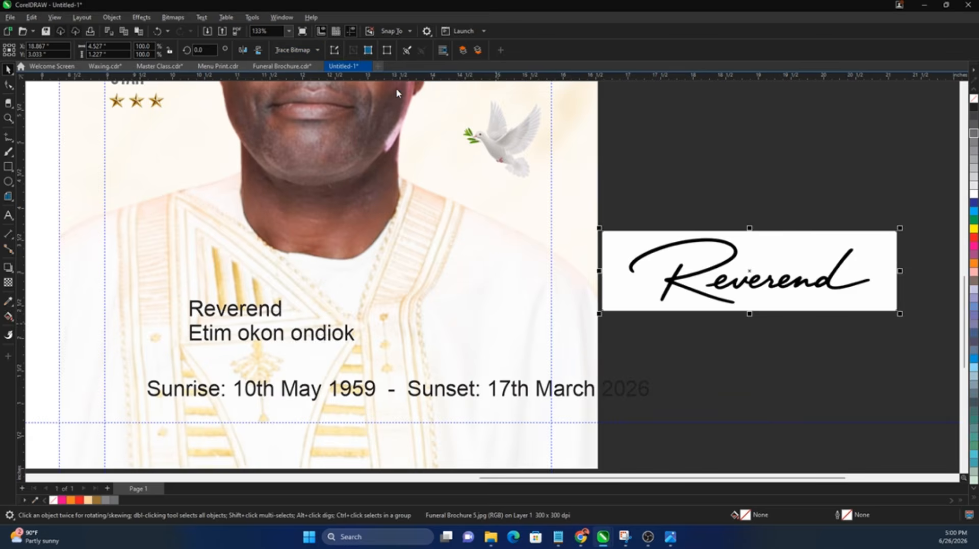
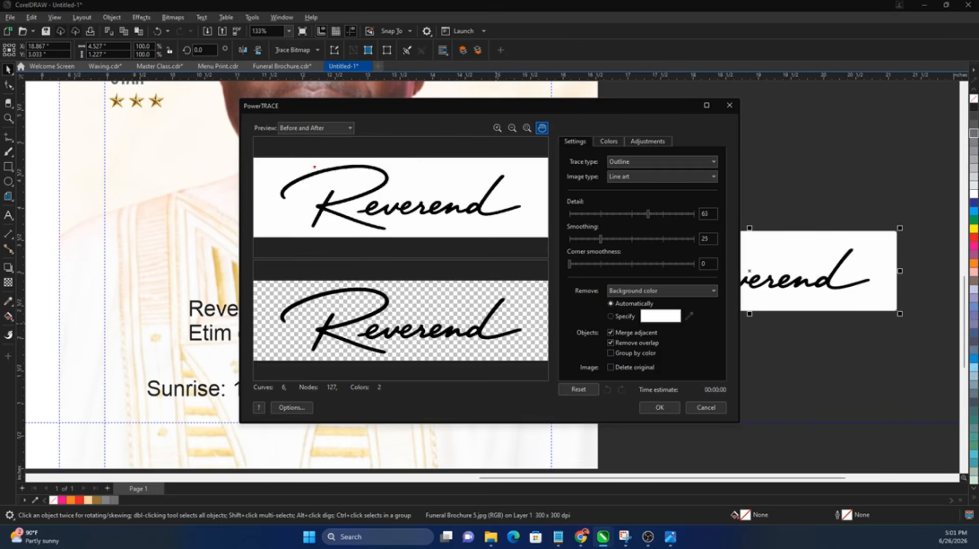
# Step: Accept the Line Art trace of the Reverend signature and delete its white inner shapes
pyautogui.moveTo(240, 195); pyautogui.dragTo(453, 214)
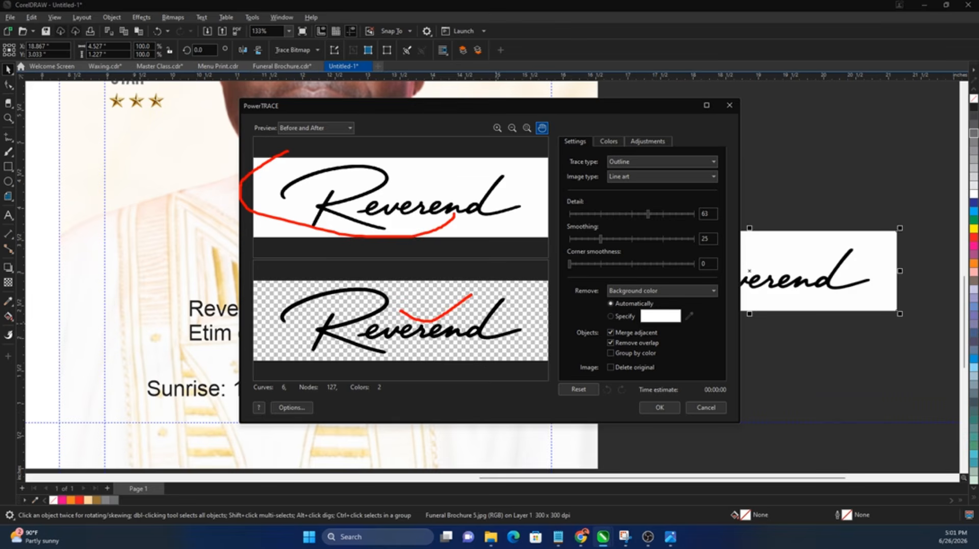
pyautogui.click(675, 407)
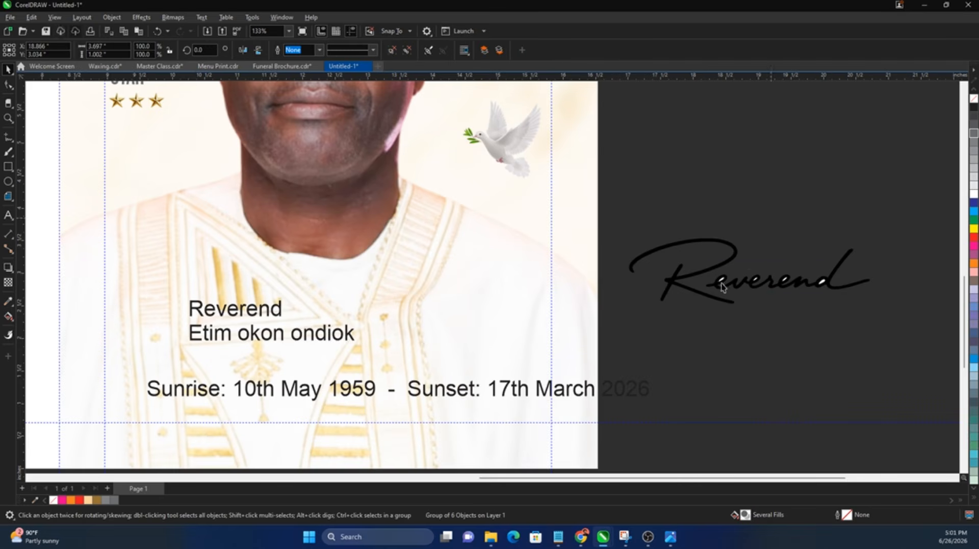
pyautogui.moveTo(706, 262); pyautogui.dragTo(832, 296)
pyautogui.press('Delete')
pyautogui.moveTo(887, 335)
pyautogui.mouseDown()
pyautogui.moveTo(627, 225)
pyautogui.moveTo(614, 204)
pyautogui.mouseUp()
# Step: Split the name text block with Ctrl+K and delete the plain typed 'Reverend' line
pyautogui.scroll(-1, 729, 283)
pyautogui.scroll(-2, 472, 290)
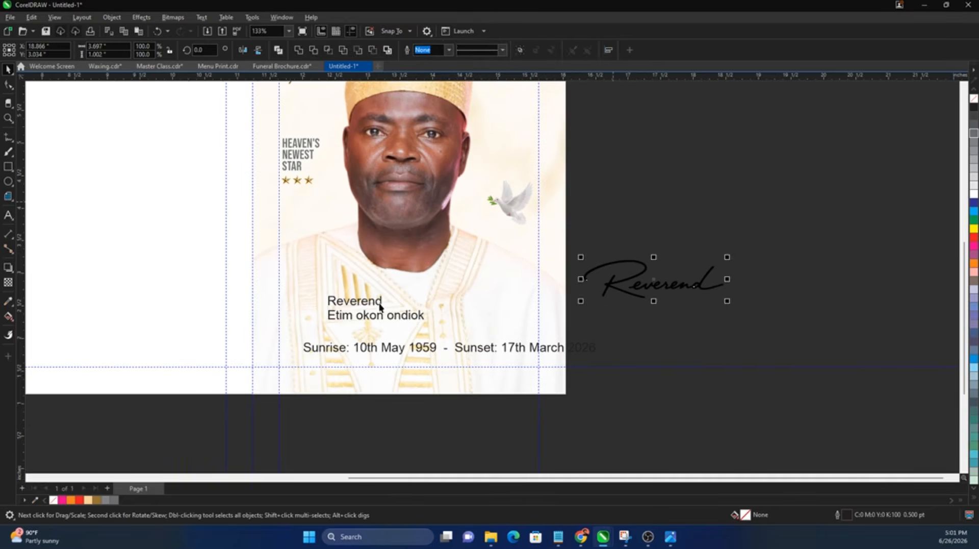
pyautogui.click(376, 302)
pyautogui.hotkey('ctrl', 'k')
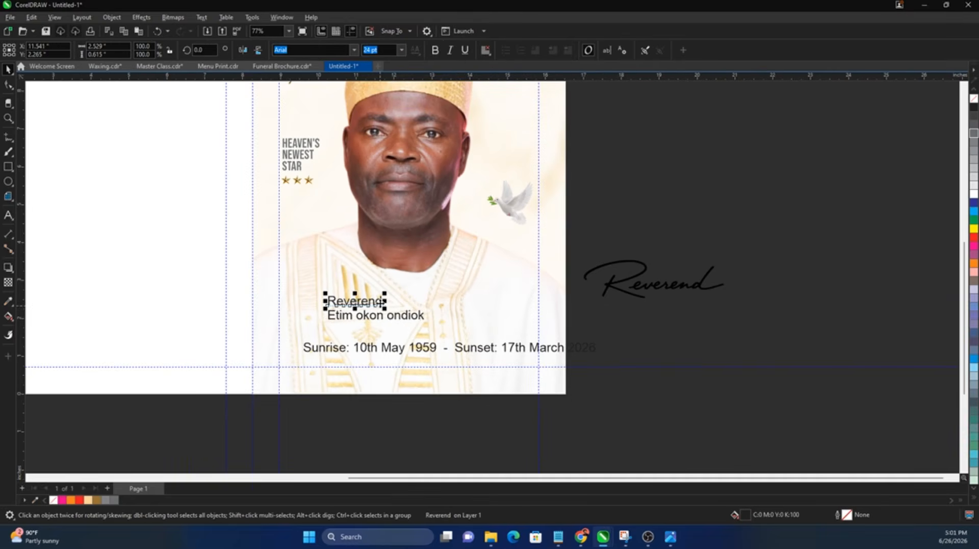
pyautogui.press('Delete')
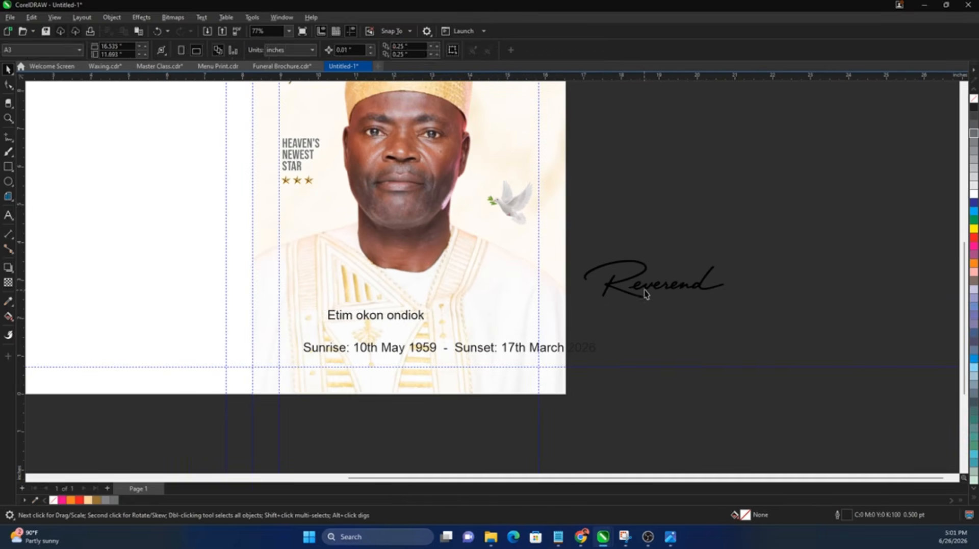
# Step: Move the traced signature onto the photo just above the name
pyautogui.click(644, 290)
pyautogui.moveTo(644, 290)
pyautogui.mouseDown()
pyautogui.moveTo(520, 309)
pyautogui.moveTo(387, 308)
pyautogui.moveTo(463, 319)
pyautogui.mouseUp()
pyautogui.scroll(1, 448, 310)
# Step: Colour the signature gold, then place the name below it in Stellar Moon Regular
pyautogui.click(100, 499)
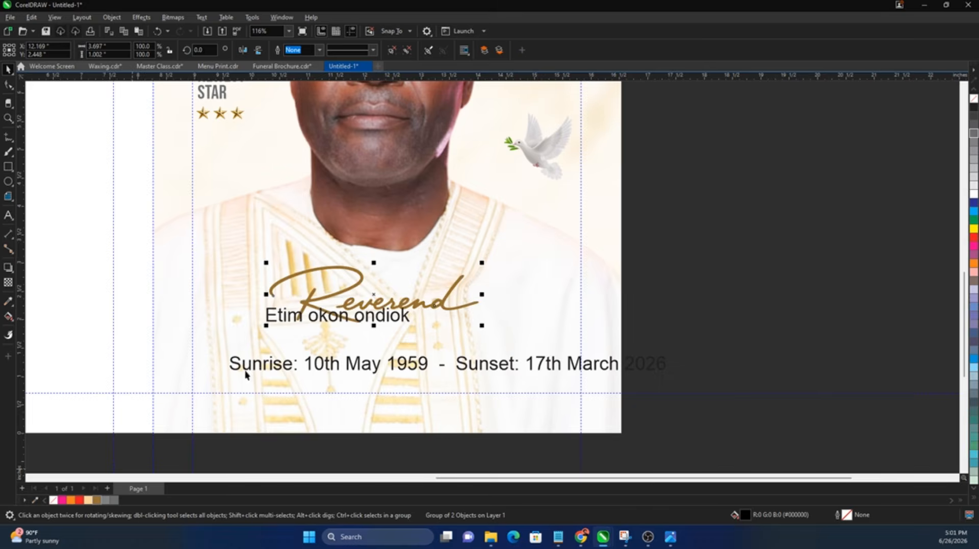
pyautogui.click(265, 320)
pyautogui.moveTo(267, 318); pyautogui.dragTo(298, 345)
pyautogui.write('ste')
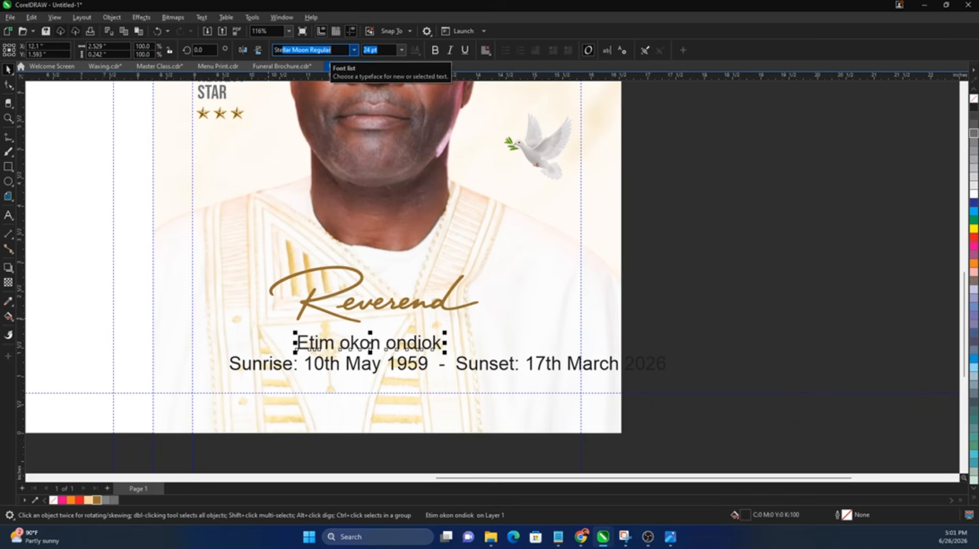
pyautogui.press('Return')
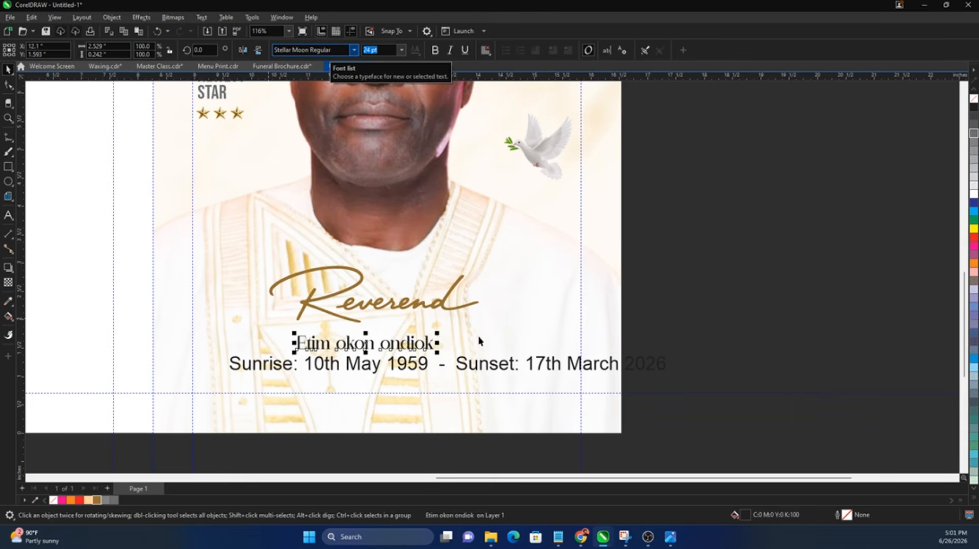
pyautogui.moveTo(439, 333); pyautogui.dragTo(522, 312)
pyautogui.doubleClick(422, 350)
pyautogui.moveTo(422, 350); pyautogui.dragTo(408, 350)
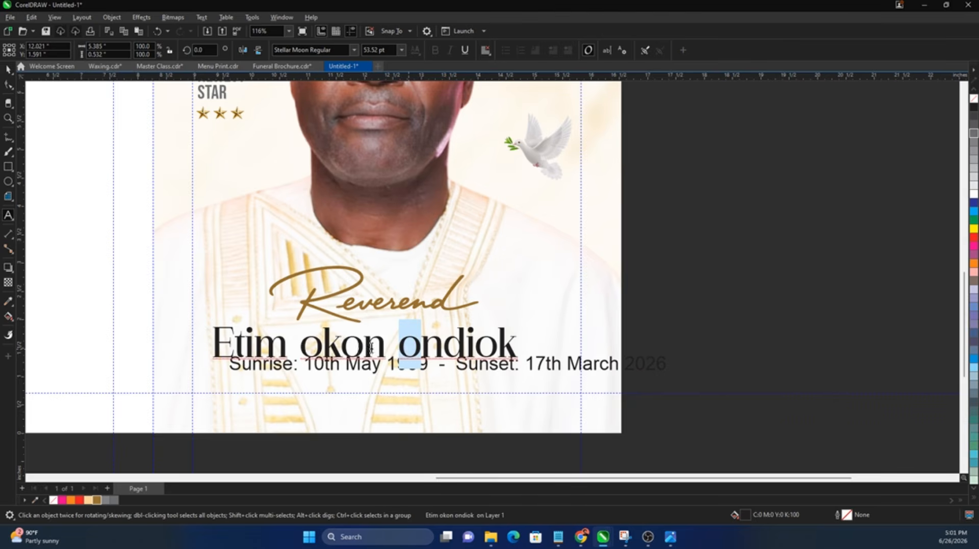
pyautogui.write('O')
pyautogui.moveTo(323, 349); pyautogui.dragTo(301, 350)
pyautogui.write('O')
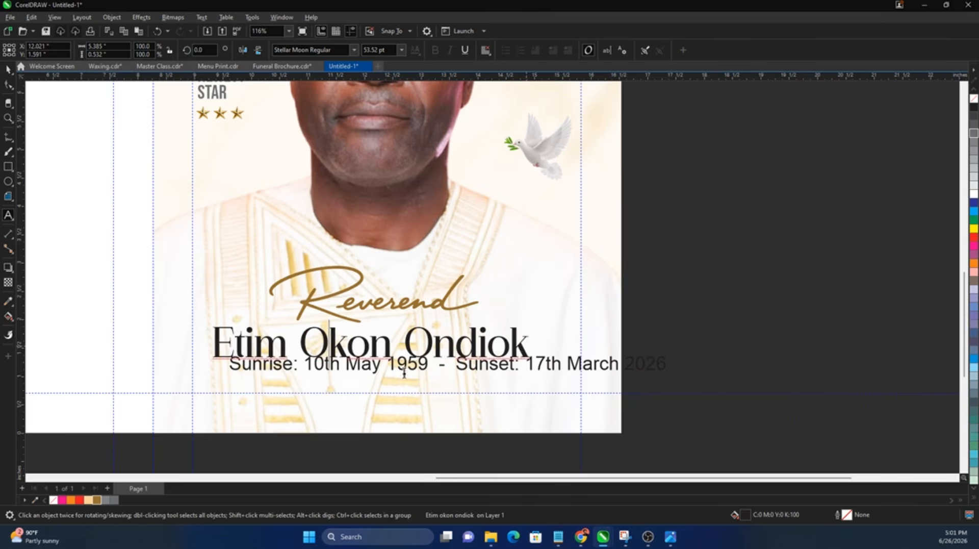
pyautogui.hotkey('ctrl', 'space')
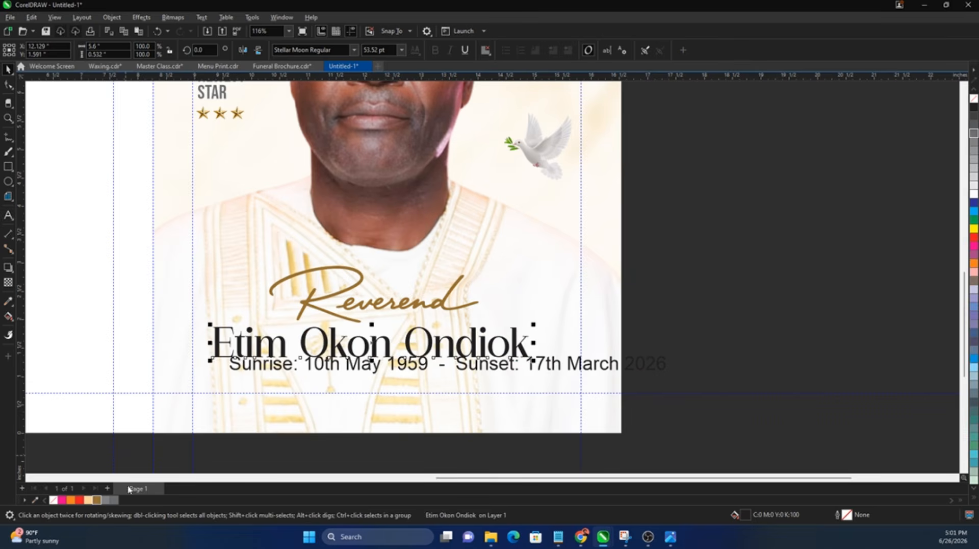
pyautogui.click(97, 499)
# Step: Shrink the Sunrise/Sunset line to under half size and centre it under the name
pyautogui.click(618, 364)
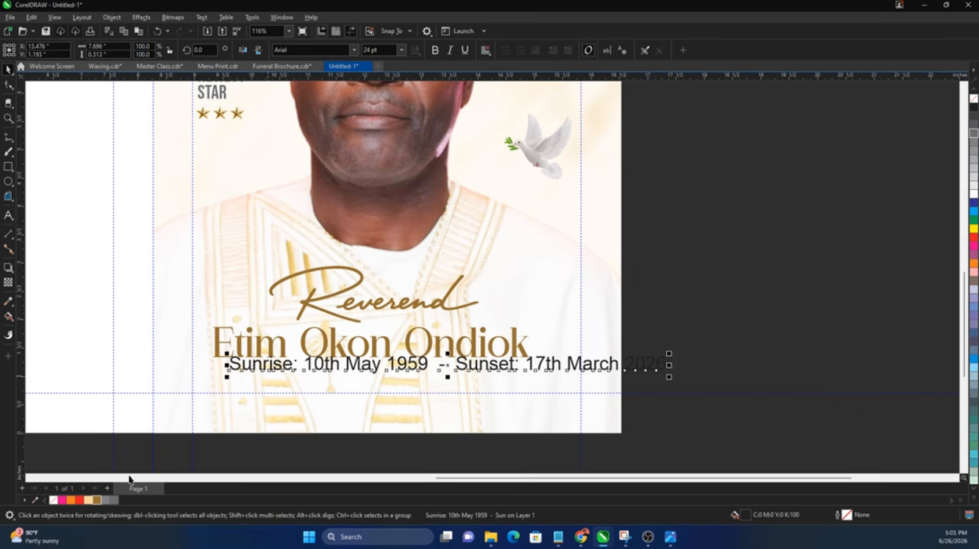
pyautogui.moveTo(668, 378); pyautogui.dragTo(419, 366)
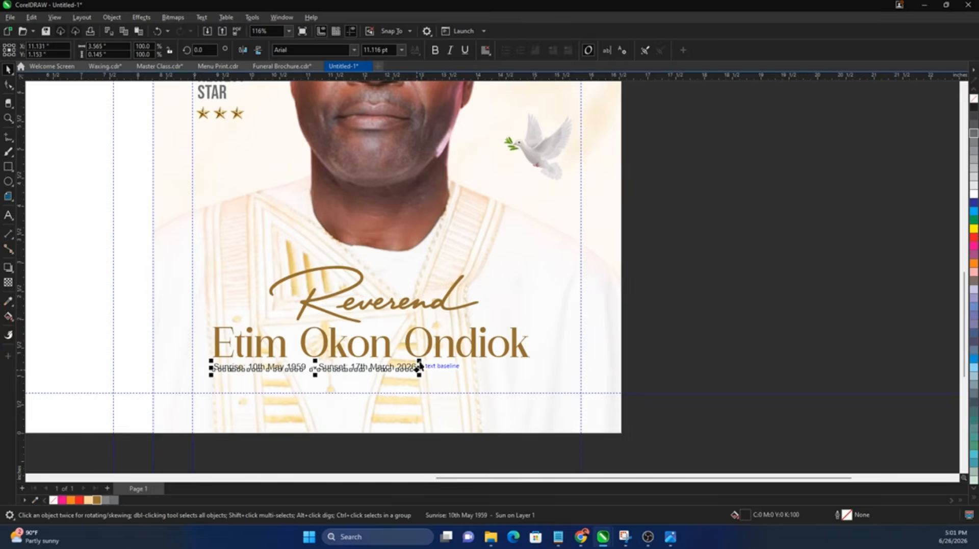
pyautogui.click(8, 84)
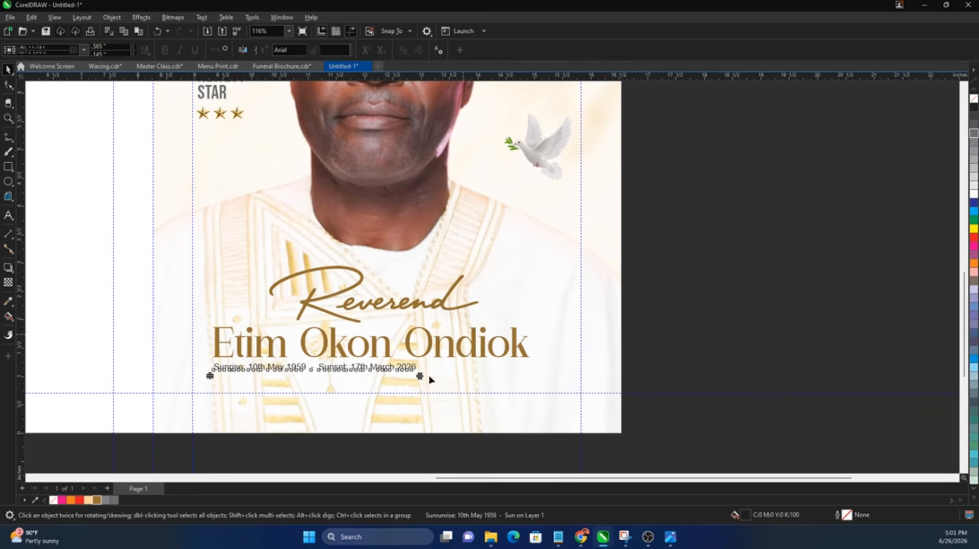
pyautogui.keyDown('shift'); pyautogui.click(466, 358); pyautogui.keyUp('shift')
pyautogui.press('space')
pyautogui.press('c')
# Step: Centre Reverend, name and dates on the photo panel and move them slightly lower
pyautogui.moveTo(681, 236); pyautogui.dragTo(192, 419)
pyautogui.press('c')
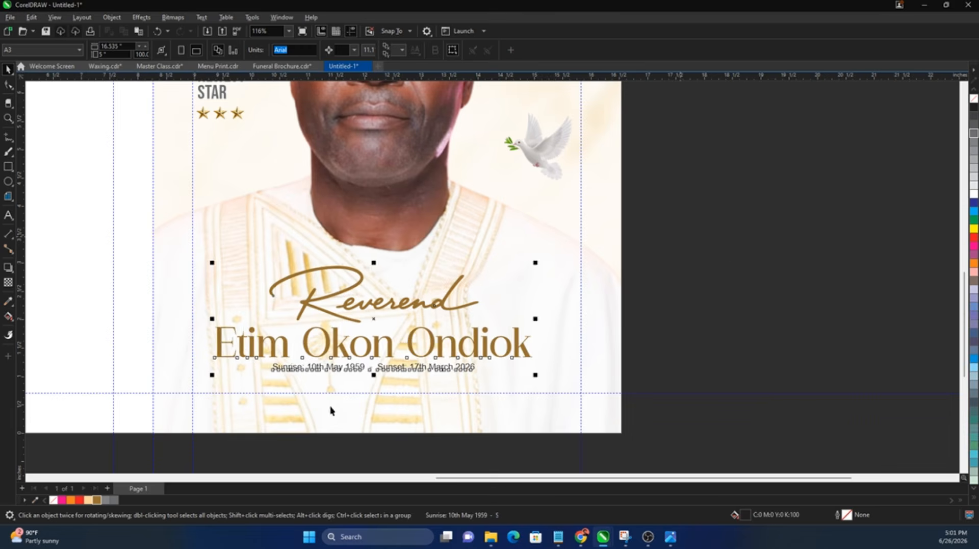
pyautogui.keyDown('shift'); pyautogui.click(330, 407); pyautogui.keyUp('shift')
pyautogui.press('c')
pyautogui.moveTo(732, 262); pyautogui.dragTo(207, 395)
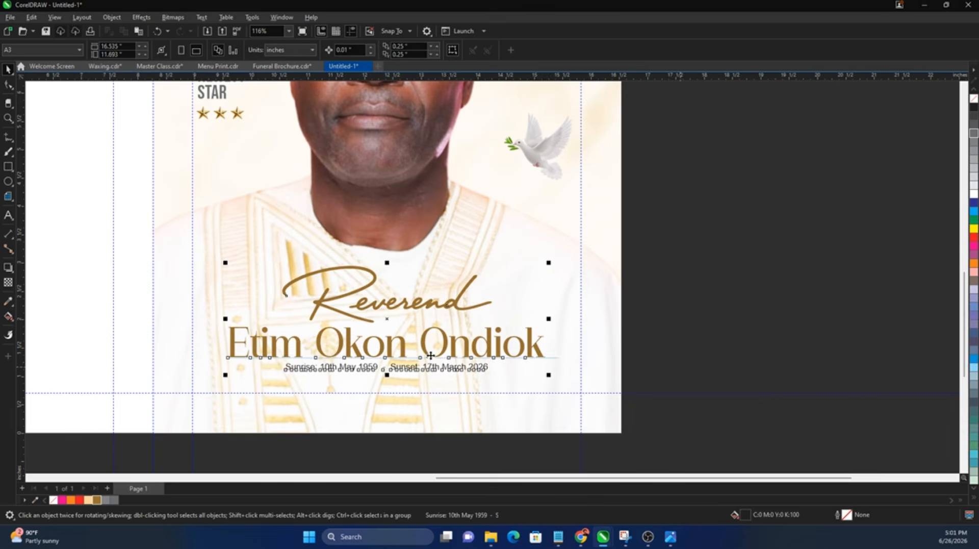
pyautogui.moveTo(431, 355); pyautogui.dragTo(431, 376)
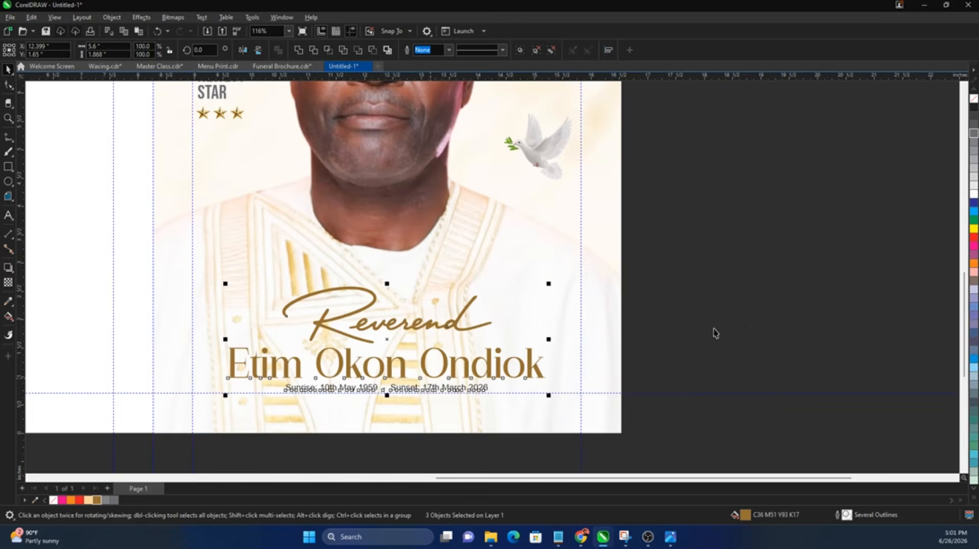
pyautogui.click(745, 320)
pyautogui.press('F4')
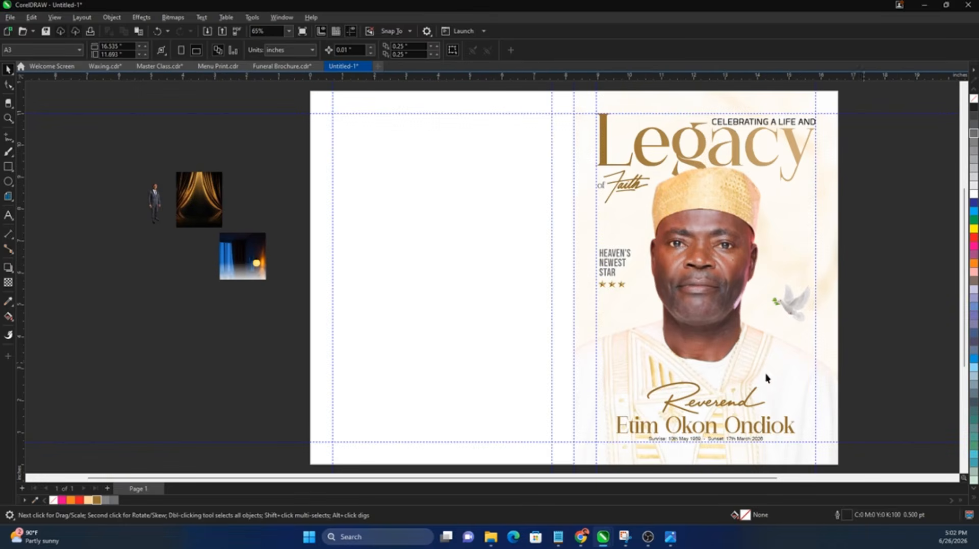
# Step: Narrow the white back-panel rectangle by dragging its left side right
pyautogui.click(626, 193)
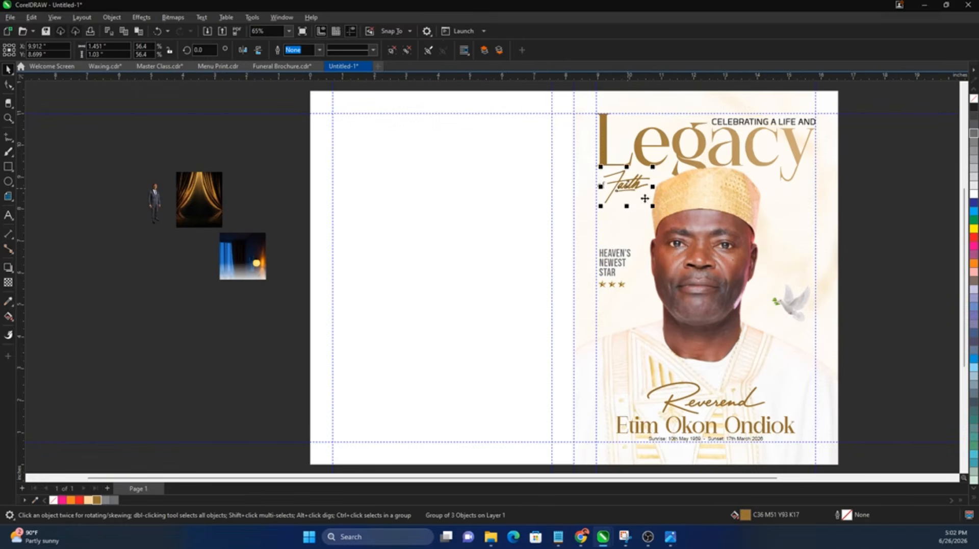
pyautogui.click(886, 326)
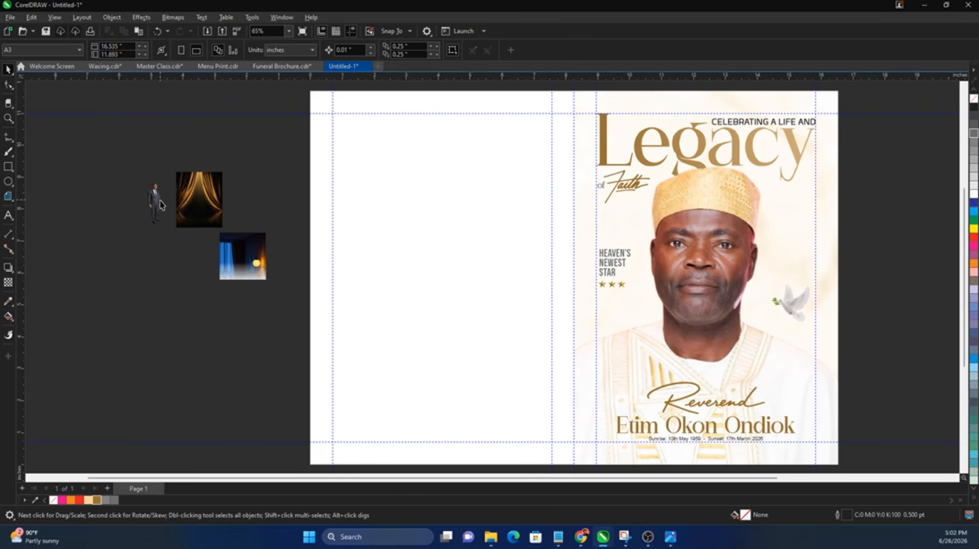
pyautogui.click(379, 287)
pyautogui.scroll(-1, 322, 272)
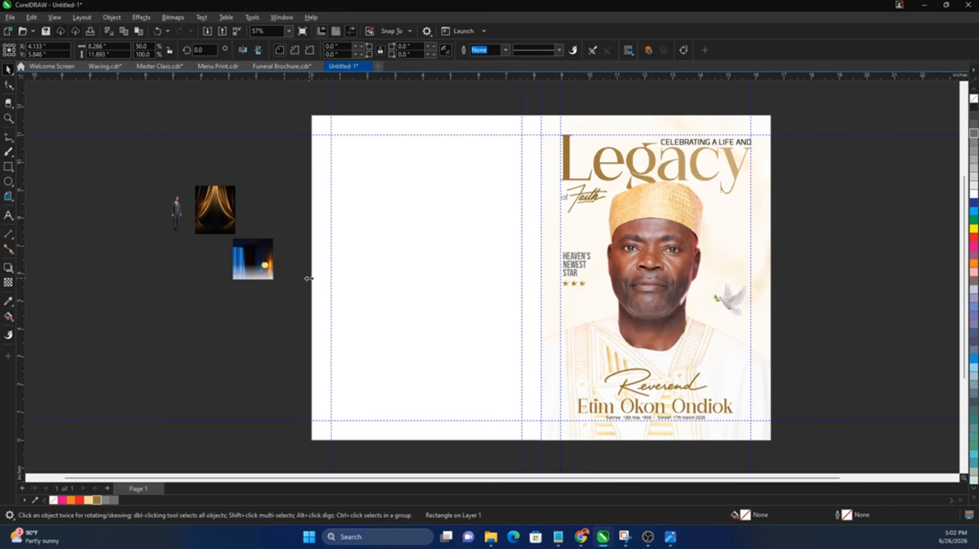
pyautogui.moveTo(308, 278); pyautogui.dragTo(413, 290)
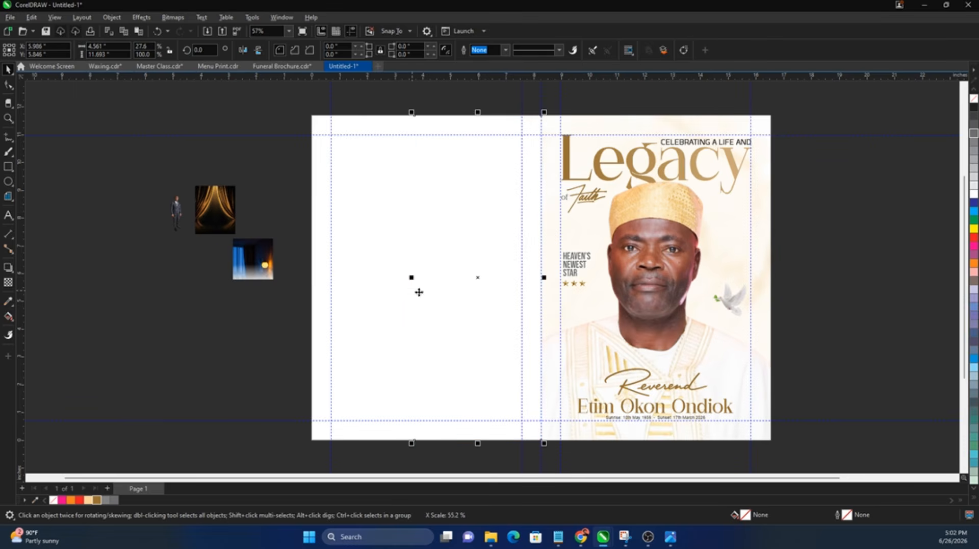
# Step: Open the cover photo's PowerClip frame for editing, then finish without changes
pyautogui.doubleClick(758, 258)
pyautogui.click(837, 218)
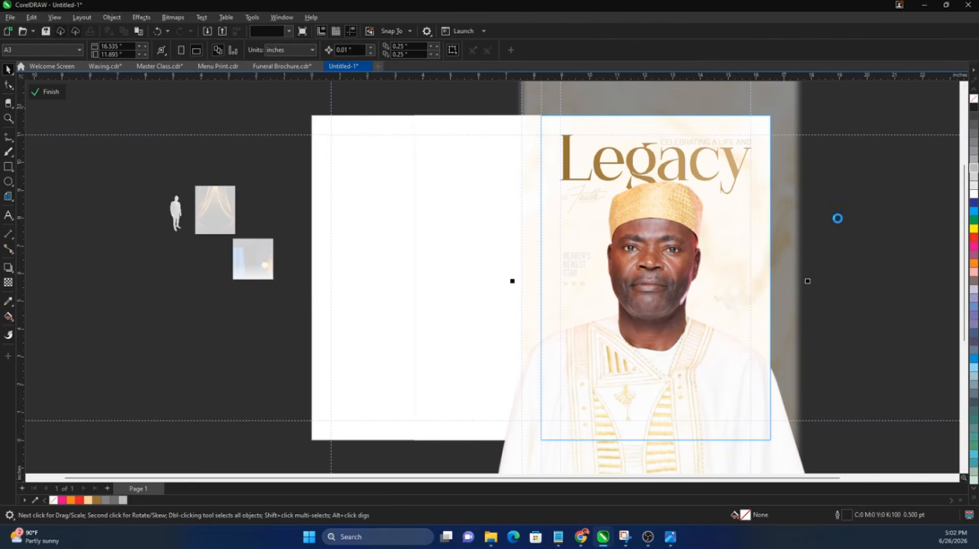
pyautogui.click(591, 228)
pyautogui.keyDown('ctrl'); pyautogui.click(198, 229); pyautogui.keyUp('ctrl')
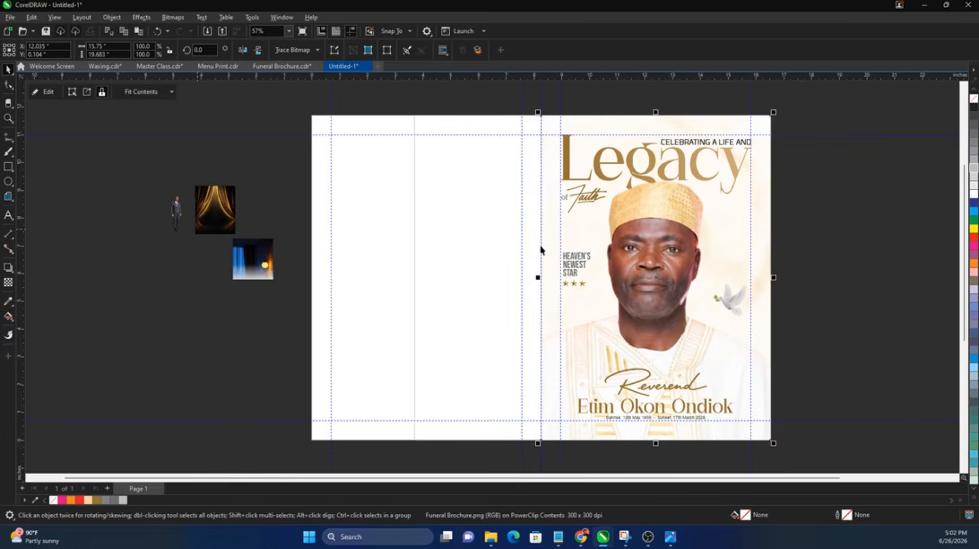
# Step: PowerClip the cream marble image into the narrowed rectangle and shift it left inside
pyautogui.click(676, 236)
pyautogui.rightClick(677, 236)
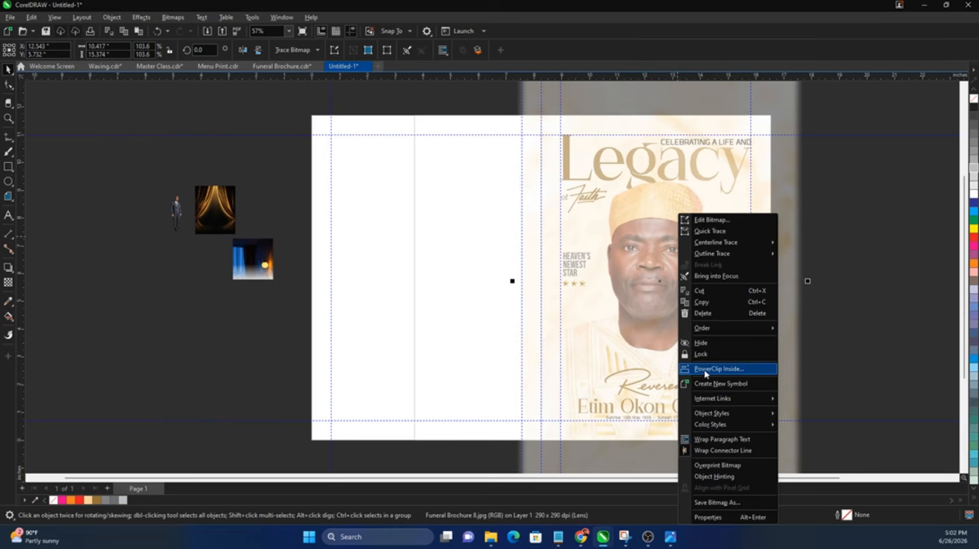
pyautogui.click(703, 368)
pyautogui.click(443, 279)
pyautogui.keyDown('ctrl'); pyautogui.click(444, 281); pyautogui.keyUp('ctrl')
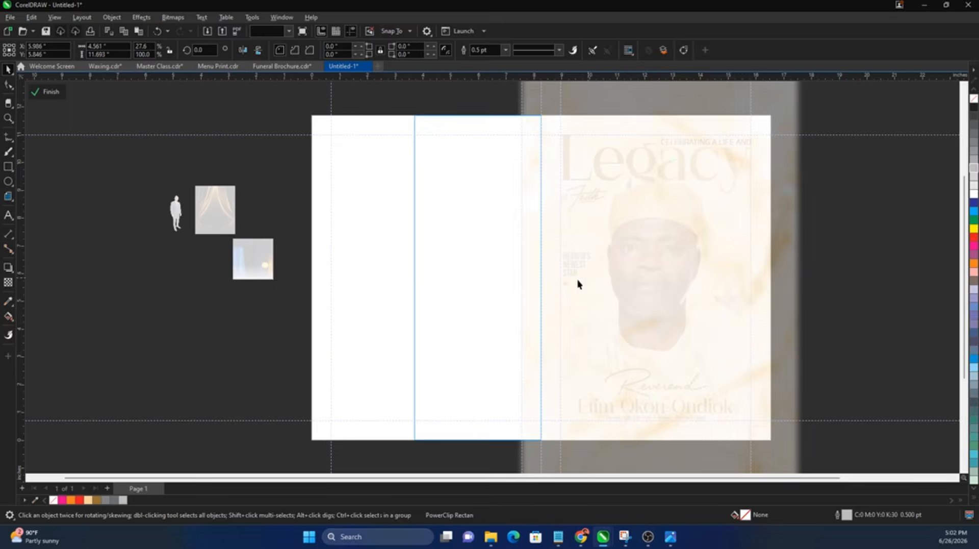
pyautogui.moveTo(580, 279); pyautogui.dragTo(444, 278)
pyautogui.keyDown('ctrl'); pyautogui.click(922, 278); pyautogui.keyUp('ctrl')
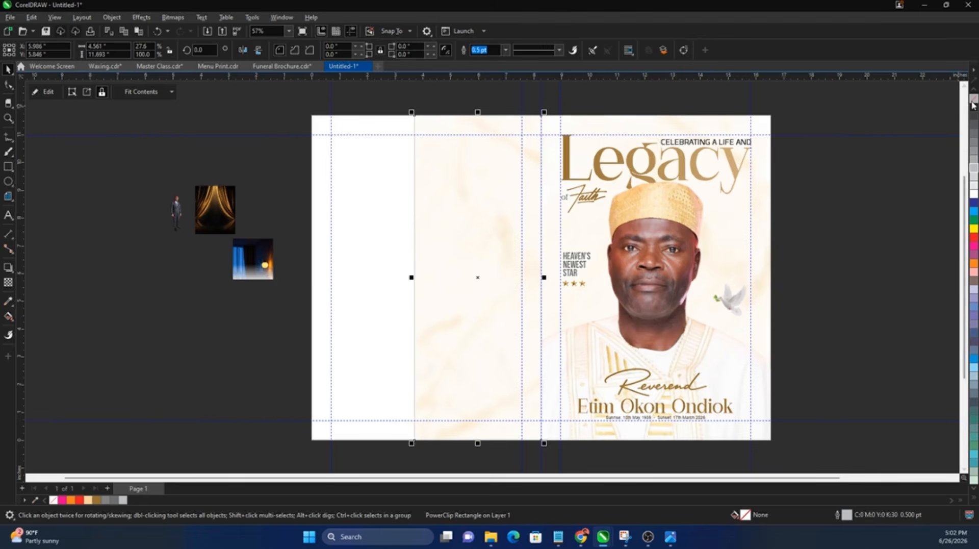
pyautogui.press('Escape')
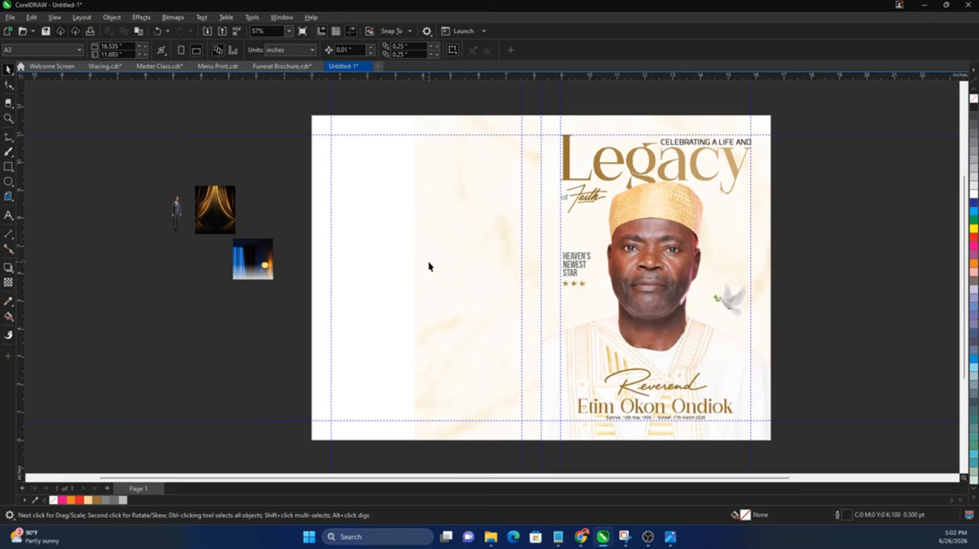
pyautogui.scroll(2, 408, 260)
pyautogui.scroll(-2, 408, 263)
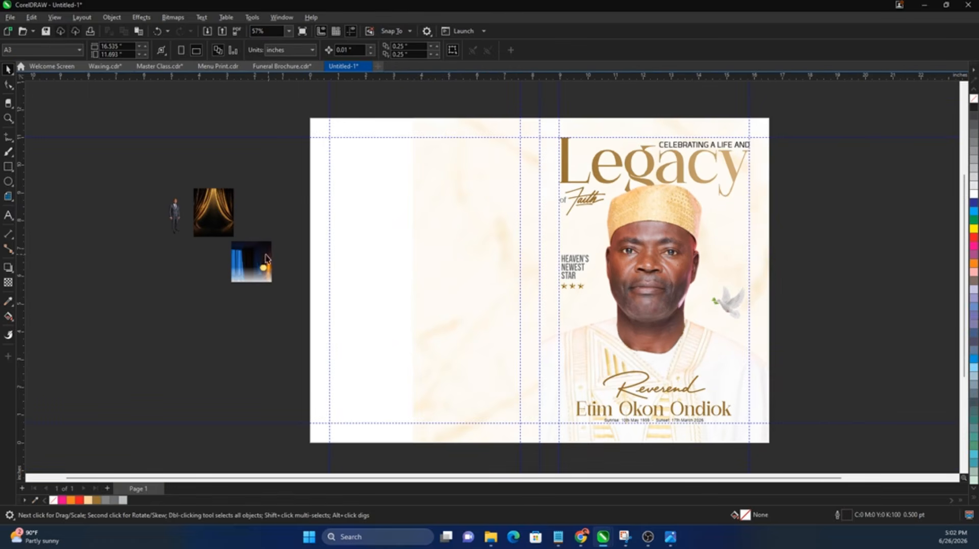
# Step: Enlarge the standing man's picture to full-figure size and nudge it down and right
pyautogui.click(174, 224)
pyautogui.moveTo(185, 196); pyautogui.dragTo(365, 357)
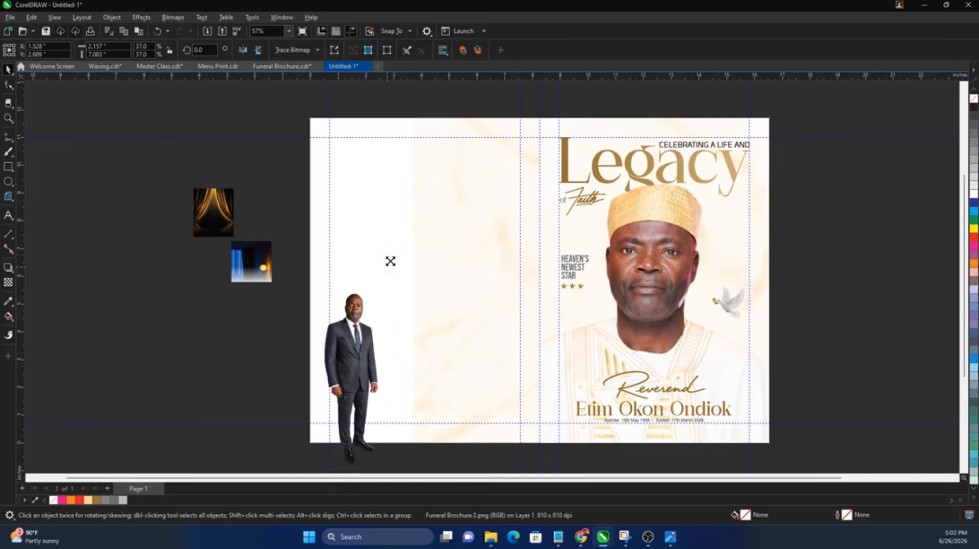
pyautogui.moveTo(369, 285); pyautogui.dragTo(381, 316)
# Step: Convert the marble frame to curves and stretch its left edge further left
pyautogui.click(450, 280)
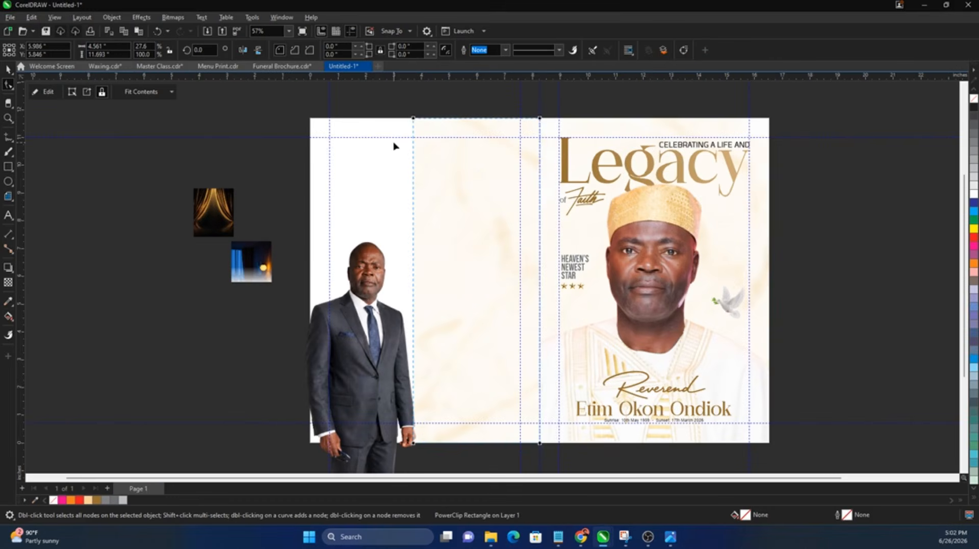
pyautogui.hotkey('ctrl', 'q')
pyautogui.moveTo(401, 111); pyautogui.dragTo(398, 443)
pyautogui.press('space')
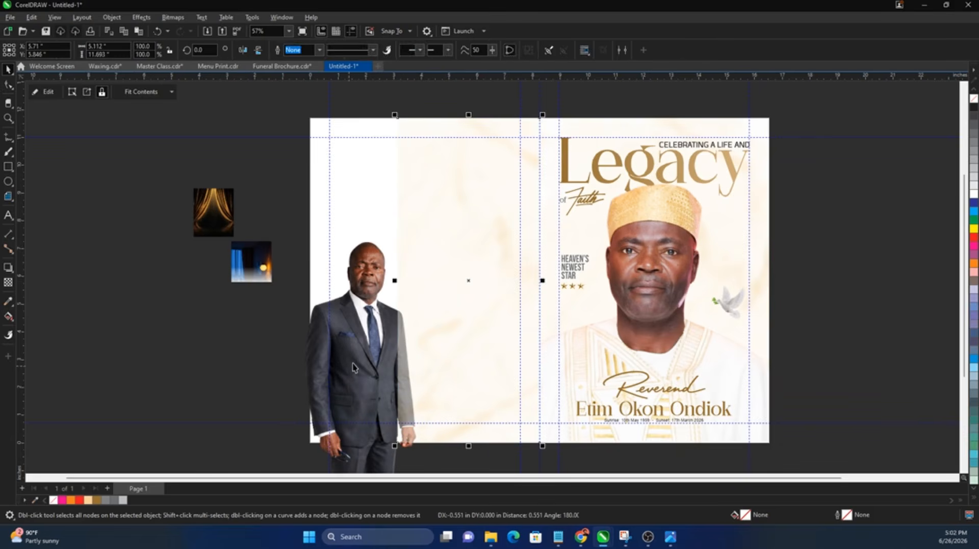
pyautogui.click(419, 273)
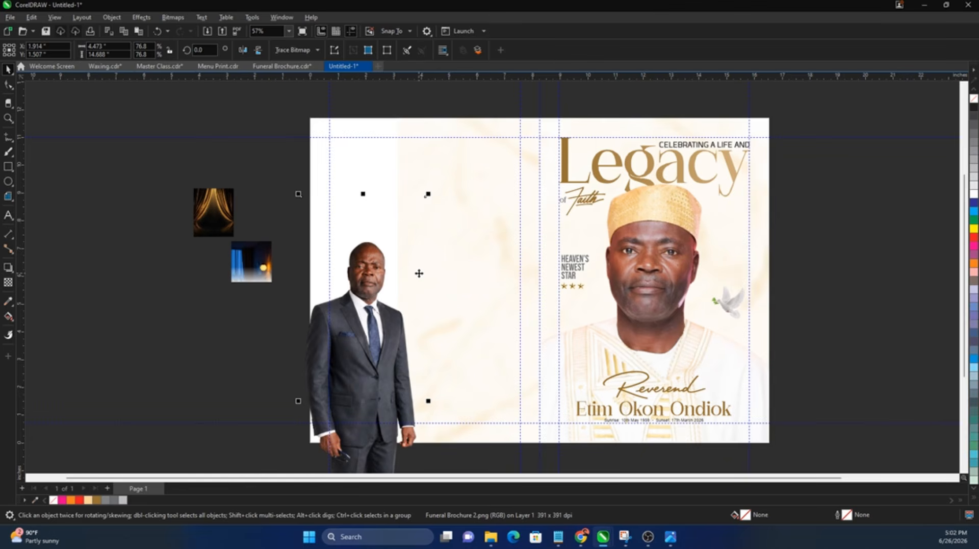
# Step: Fill the left-panel rectangle with the blue sampled from the man's tie
pyautogui.click(354, 289)
pyautogui.scroll(2, 372, 309)
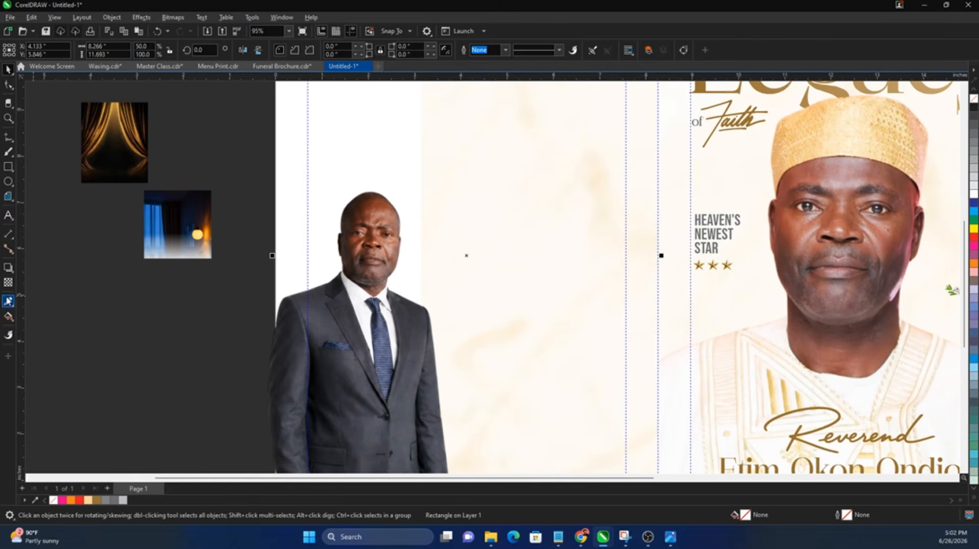
pyautogui.scroll(6, 403, 342)
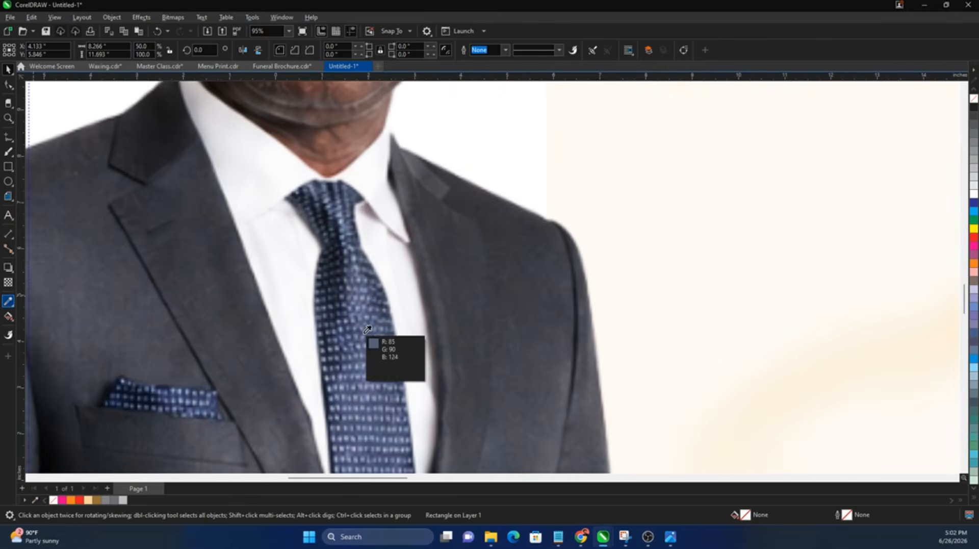
pyautogui.click(362, 331)
pyautogui.scroll(-6, 361, 335)
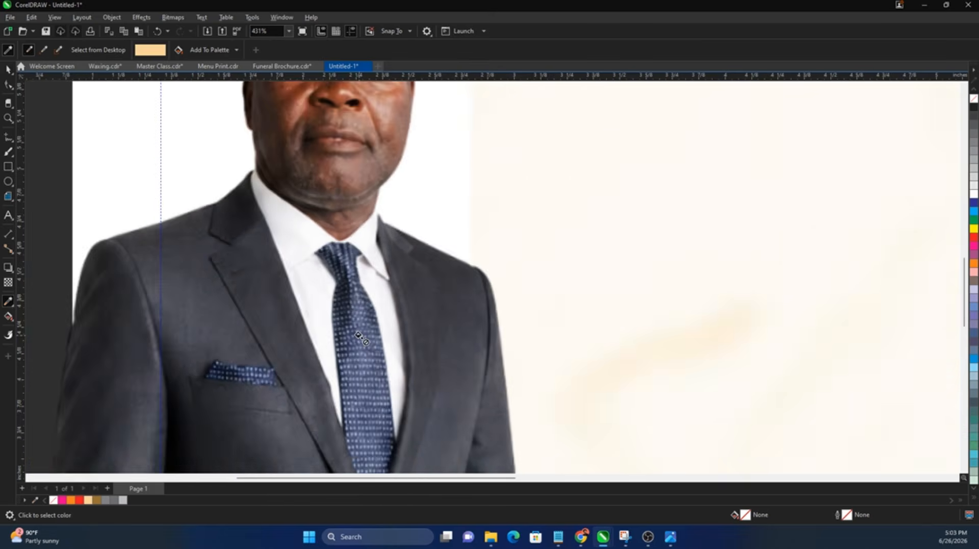
pyautogui.click(304, 105)
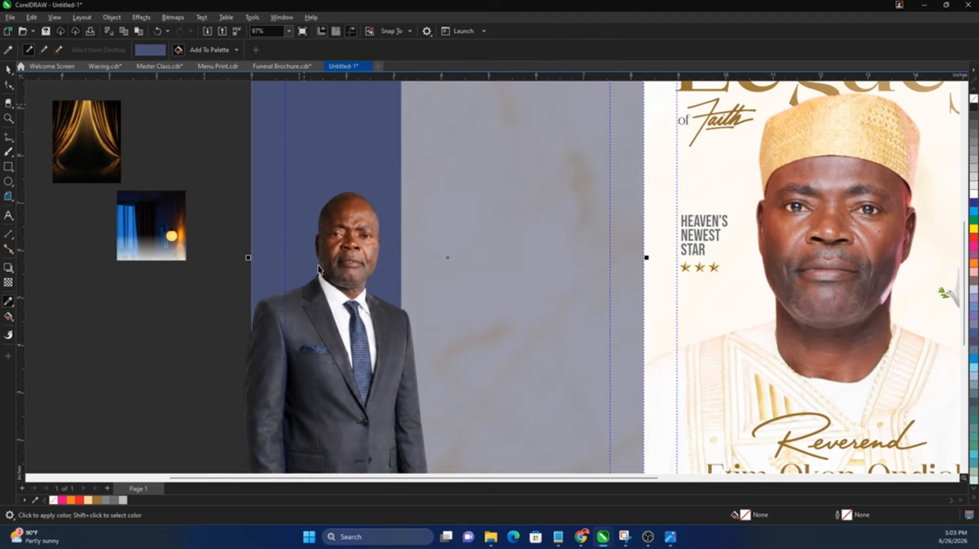
pyautogui.scroll(-3, 409, 228)
# Step: Dismiss the document defaults prompt and reselect the blue left strip
pyautogui.press('space')
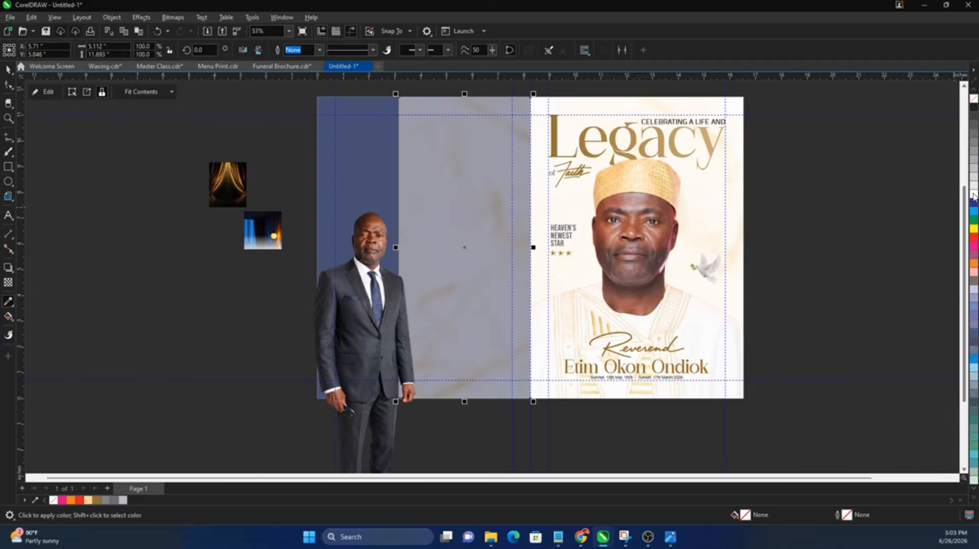
pyautogui.click(973, 195)
pyautogui.click(911, 221)
pyautogui.press('F11')
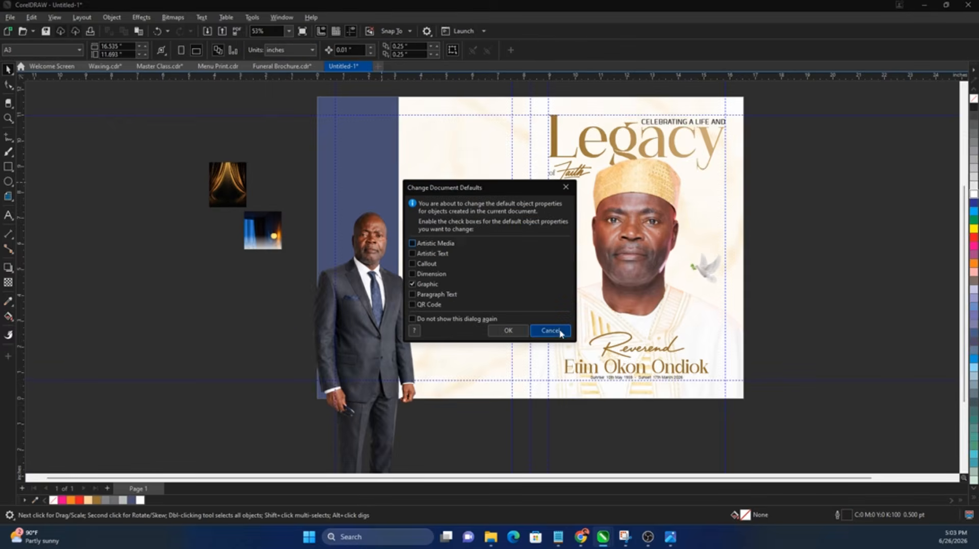
pyautogui.click(559, 330)
pyautogui.click(369, 152)
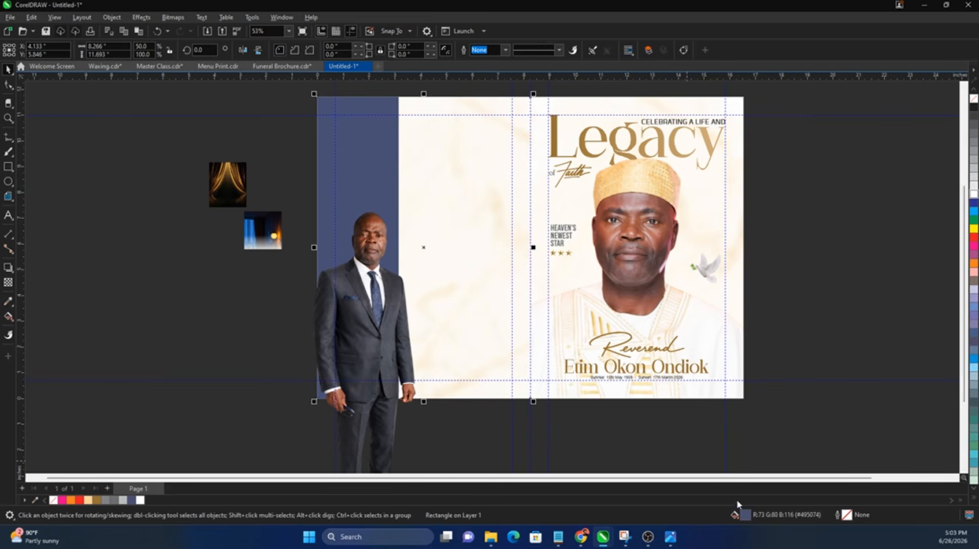
# Step: Adjust hue and brightness in Edit Fill to make the strip a brighter blue, #2B71A6
pyautogui.press('F11')
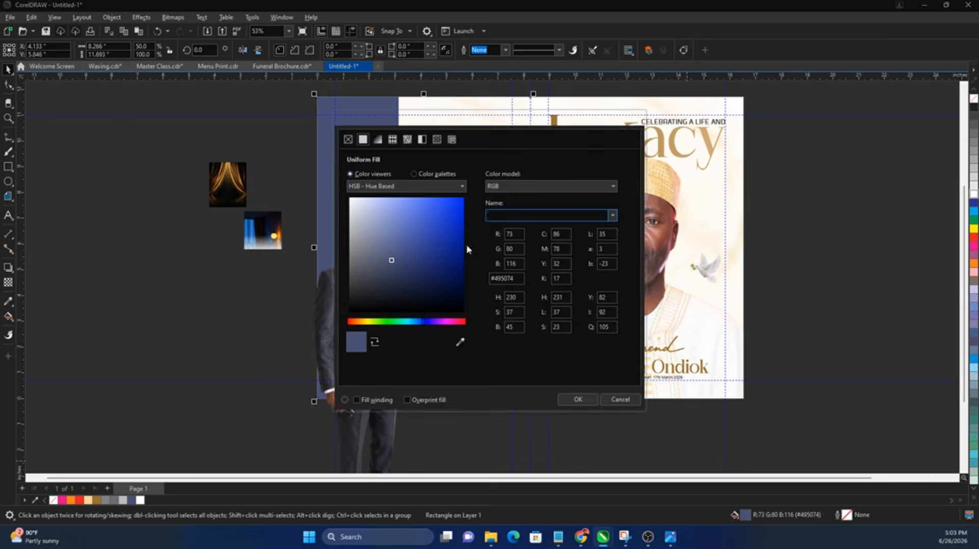
pyautogui.moveTo(485, 121); pyautogui.dragTo(616, 129)
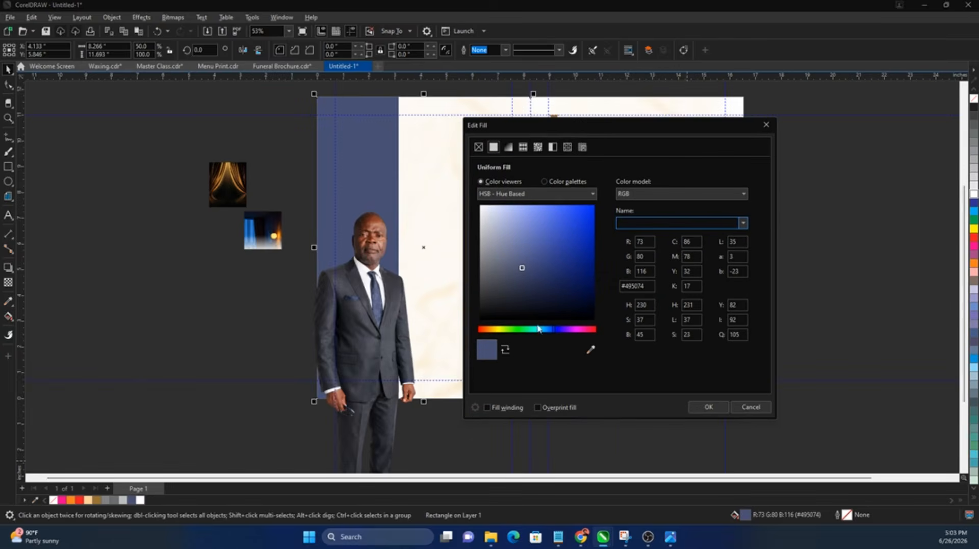
pyautogui.moveTo(553, 331); pyautogui.dragTo(551, 333)
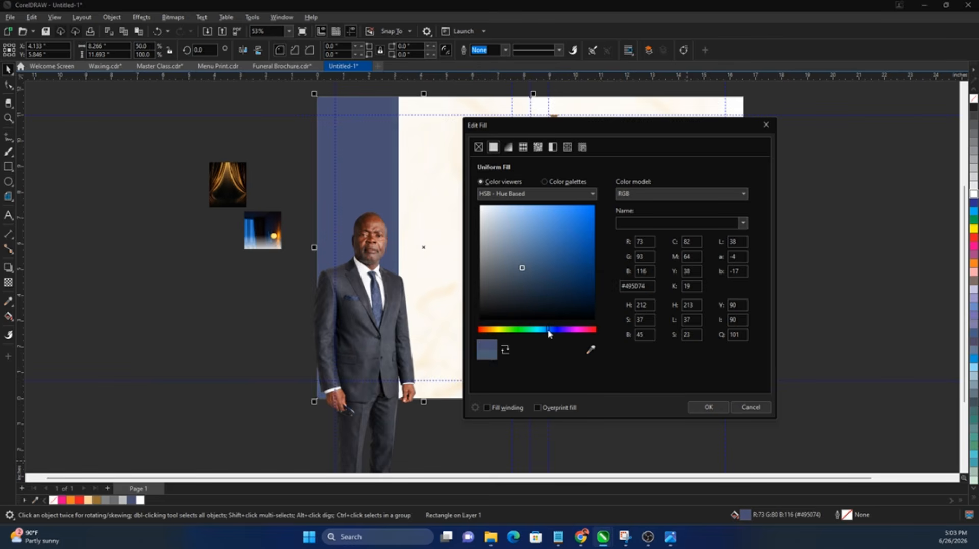
pyautogui.moveTo(568, 269); pyautogui.dragTo(575, 253)
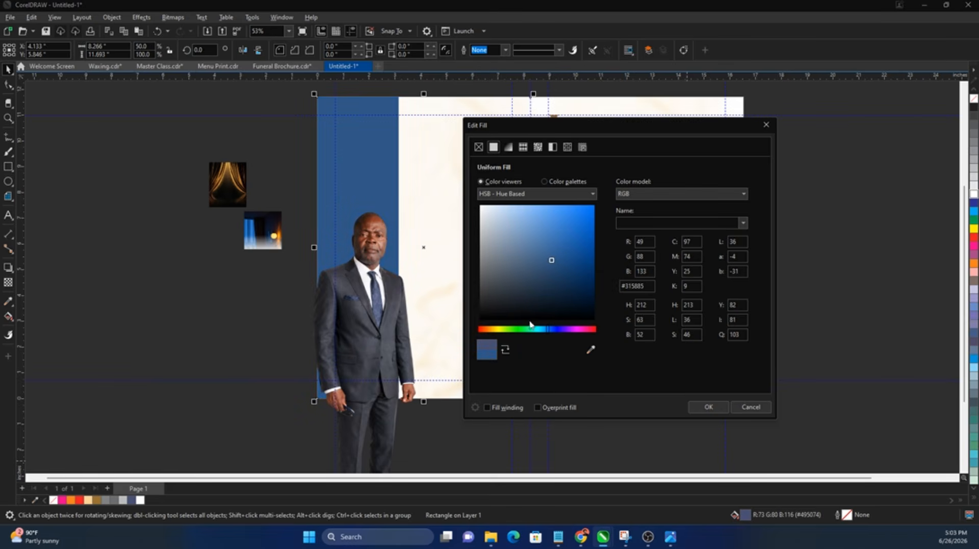
pyautogui.moveTo(545, 333); pyautogui.dragTo(545, 333)
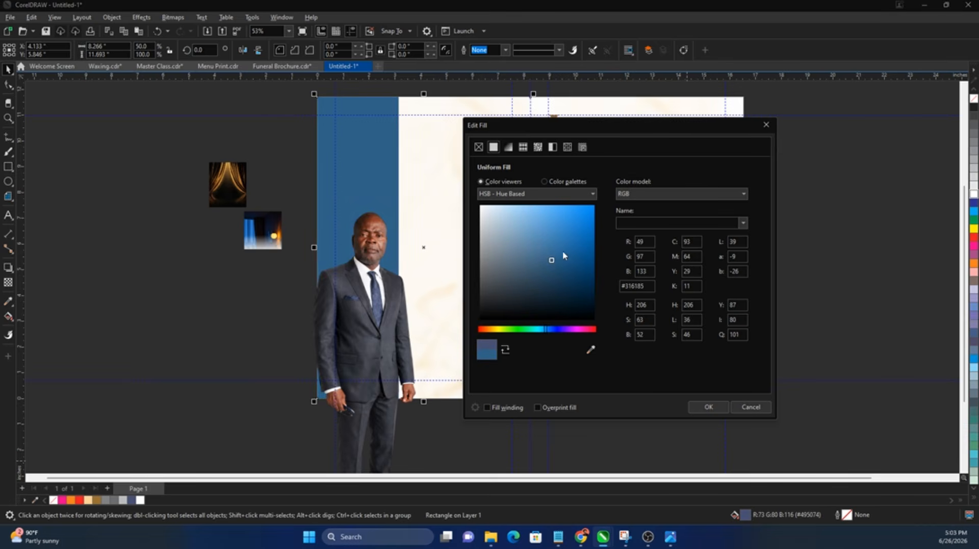
pyautogui.moveTo(566, 248); pyautogui.dragTo(567, 254)
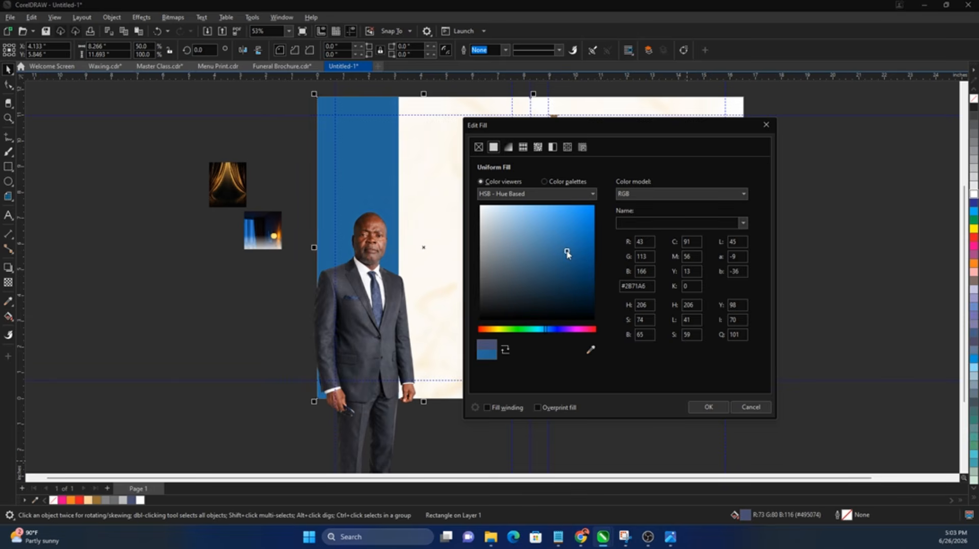
# Step: Apply the new blue, then enlarge the man's portrait and move it upward
pyautogui.click(709, 406)
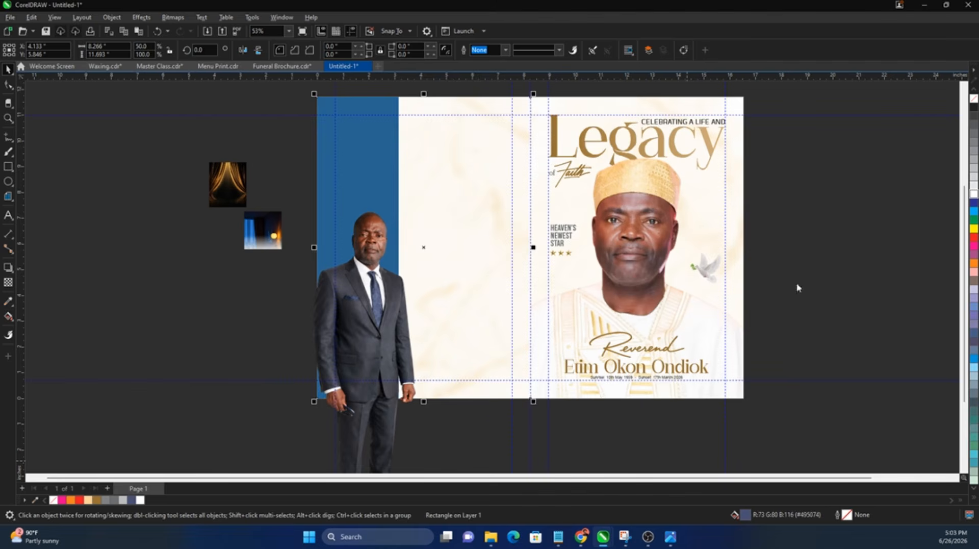
pyautogui.click(395, 289)
pyautogui.moveTo(427, 167); pyautogui.dragTo(442, 146)
pyautogui.moveTo(386, 284); pyautogui.dragTo(392, 270)
pyautogui.moveTo(437, 133); pyautogui.dragTo(439, 125)
# Step: PowerClip the man's portrait inside the back-panel frame
pyautogui.keyDown('shift'); pyautogui.click(461, 214); pyautogui.keyUp('shift')
pyautogui.rightClick(462, 212)
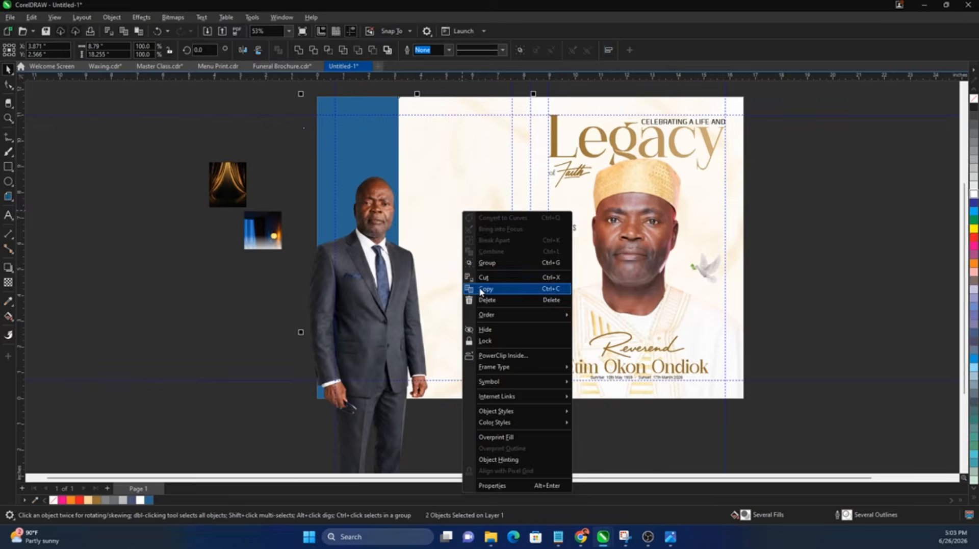
pyautogui.click(421, 251)
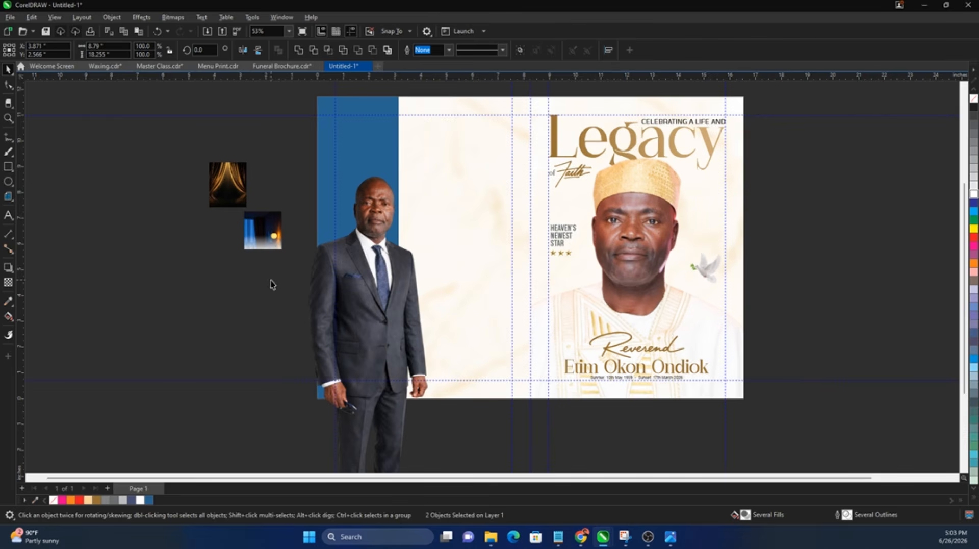
pyautogui.click(370, 216)
pyautogui.rightClick(371, 214)
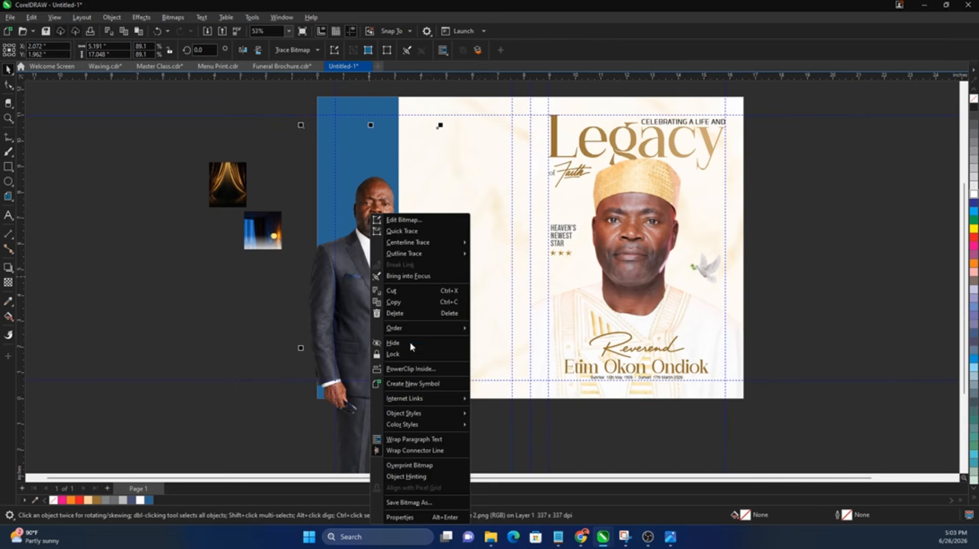
pyautogui.click(415, 368)
pyautogui.click(350, 105)
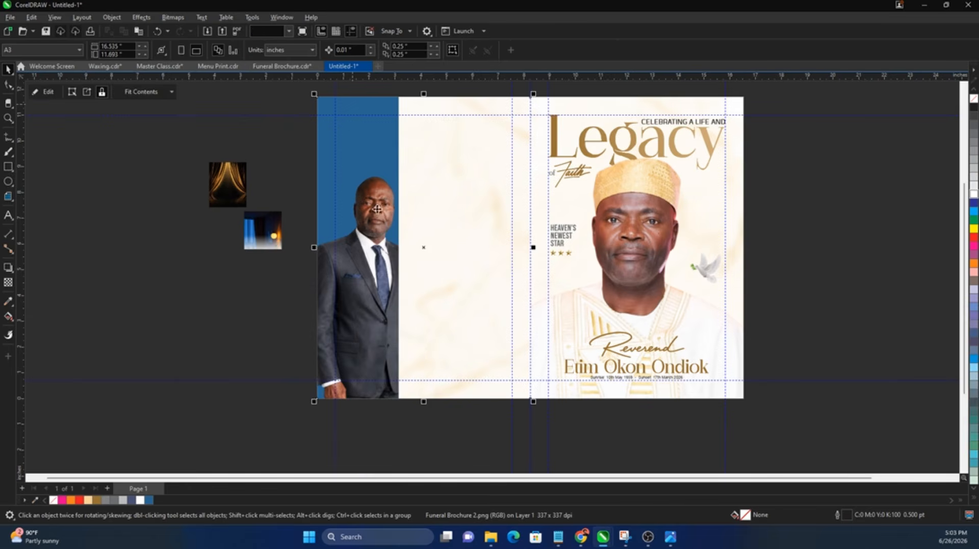
# Step: Convert the frame to curves, then lower and slightly enlarge the clipped portrait
pyautogui.rightClick(446, 227)
pyautogui.click(498, 360)
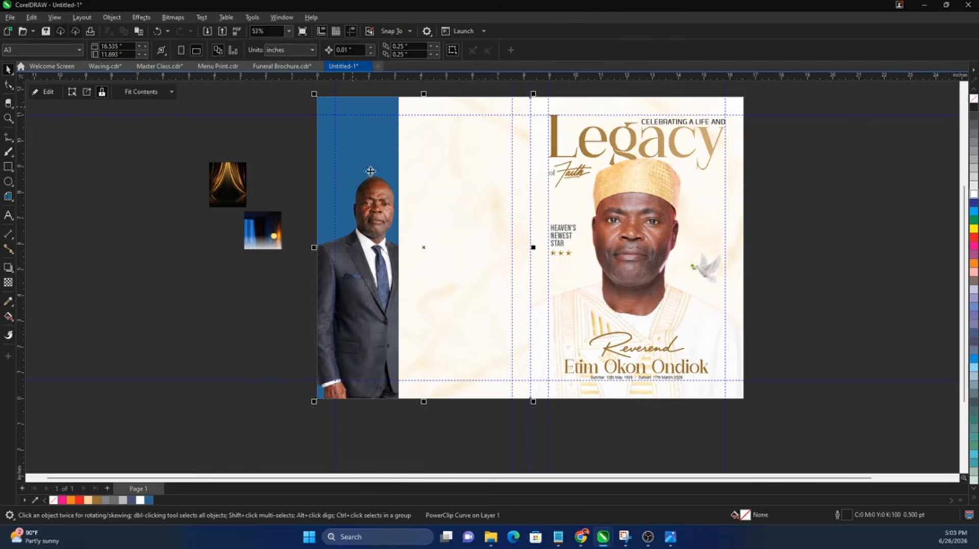
pyautogui.rightClick(413, 178)
pyautogui.click(422, 213)
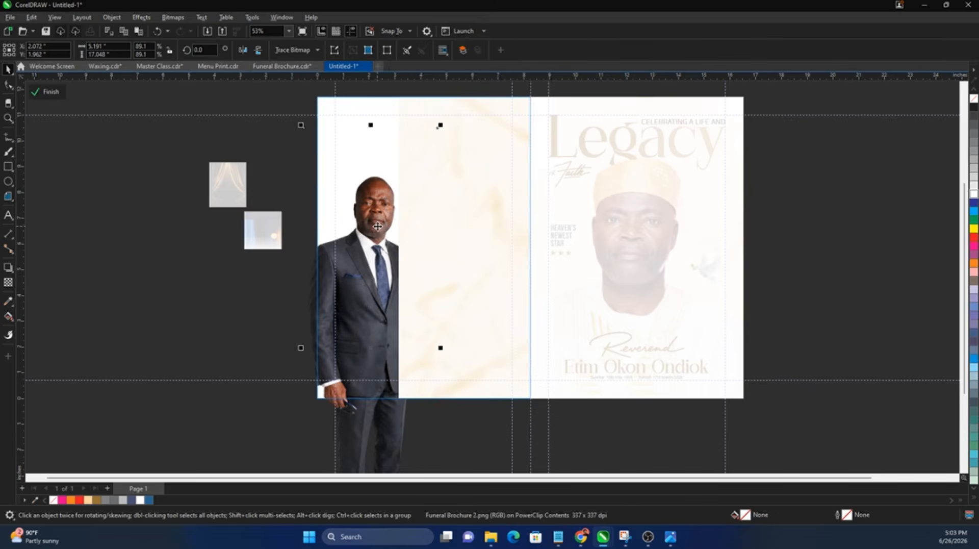
pyautogui.moveTo(378, 231); pyautogui.dragTo(377, 244)
pyautogui.moveTo(444, 139); pyautogui.dragTo(451, 117)
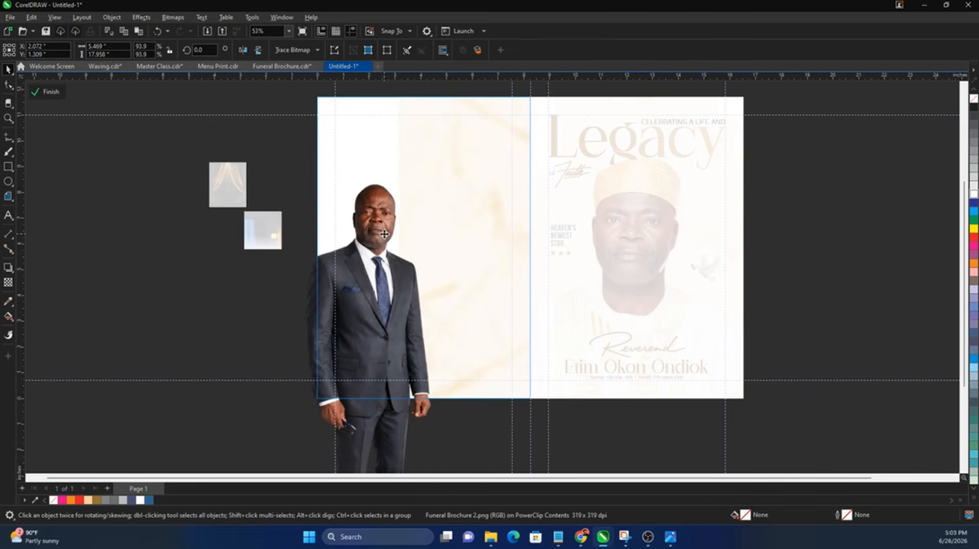
pyautogui.moveTo(386, 234); pyautogui.dragTo(382, 238)
pyautogui.keyDown('ctrl'); pyautogui.click(216, 312); pyautogui.keyUp('ctrl')
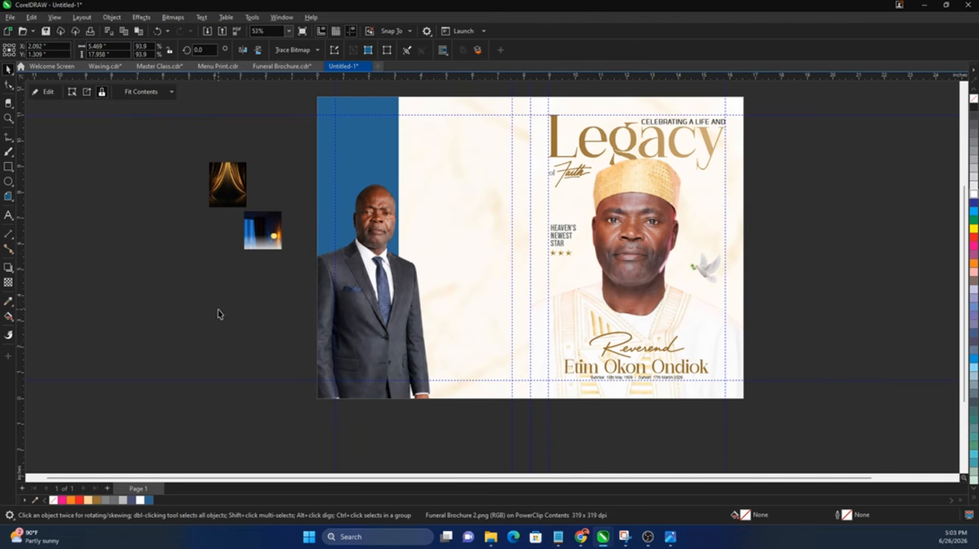
pyautogui.click(216, 312)
# Step: Enlarge the lamp picture onto the page and give it a fading transparency
pyautogui.click(269, 228)
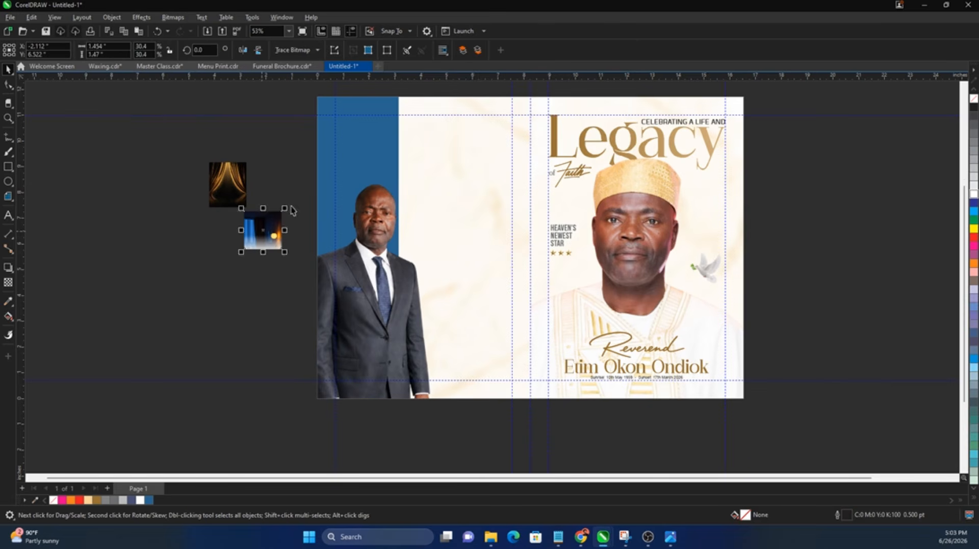
pyautogui.moveTo(286, 207); pyautogui.dragTo(357, 137)
pyautogui.scroll(2, 358, 137)
pyautogui.moveTo(357, 208); pyautogui.dragTo(347, 266)
pyautogui.click(8, 282)
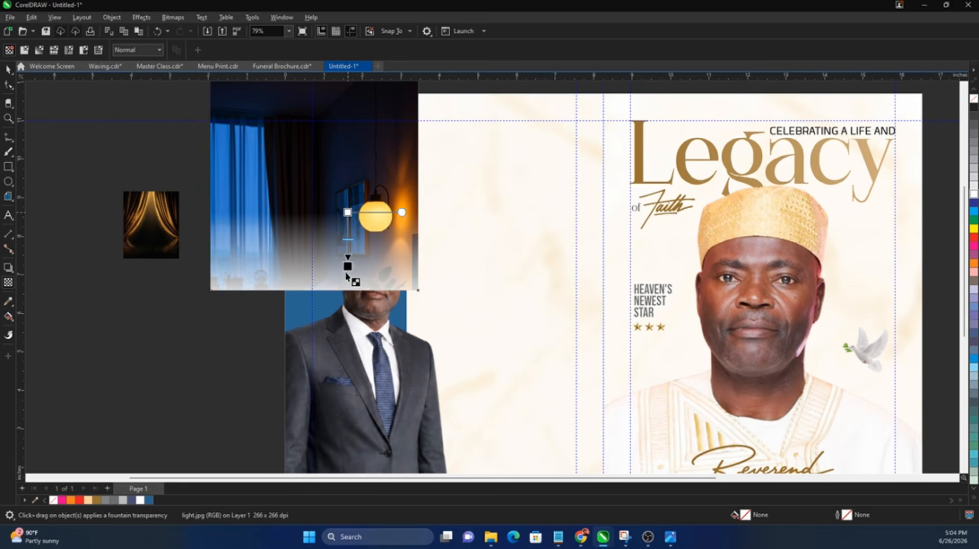
pyautogui.moveTo(347, 212); pyautogui.dragTo(347, 188)
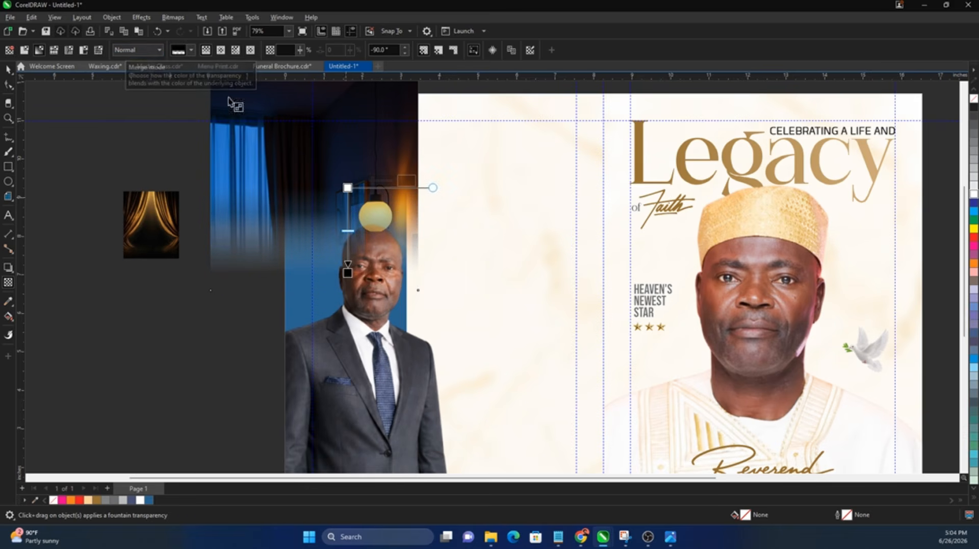
# Step: Convert the faded lamp image to a bitmap, then undo the attempt
pyautogui.click(177, 20)
pyautogui.click(185, 29)
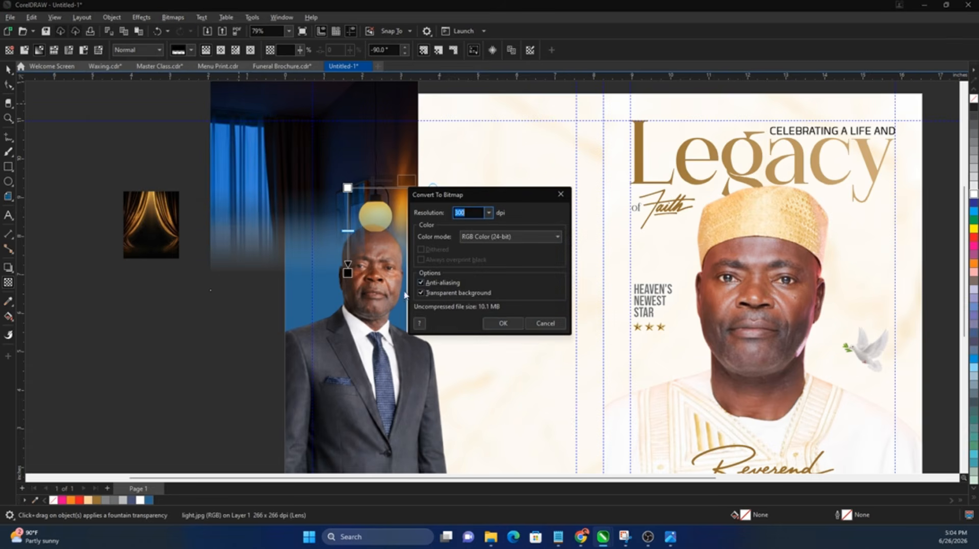
pyautogui.click(485, 241)
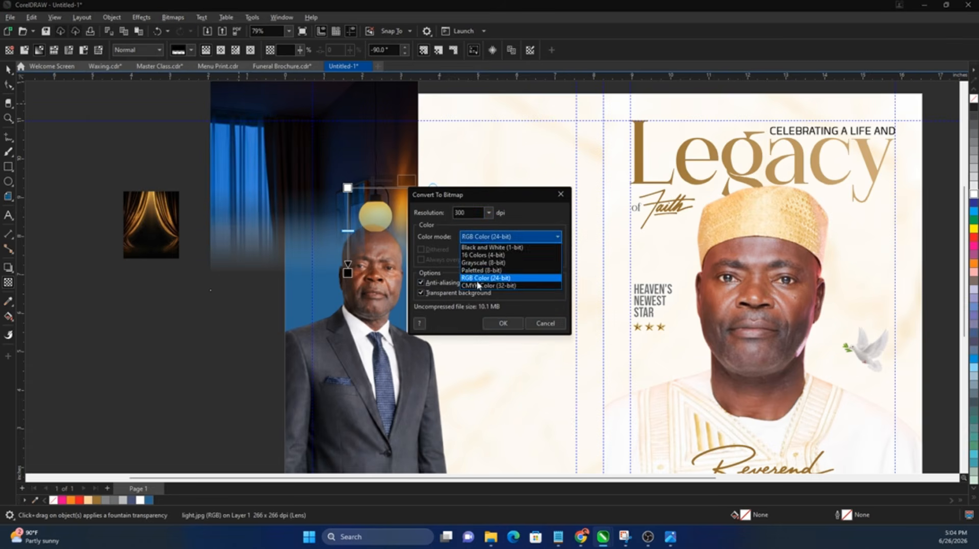
pyautogui.click(482, 285)
pyautogui.click(502, 323)
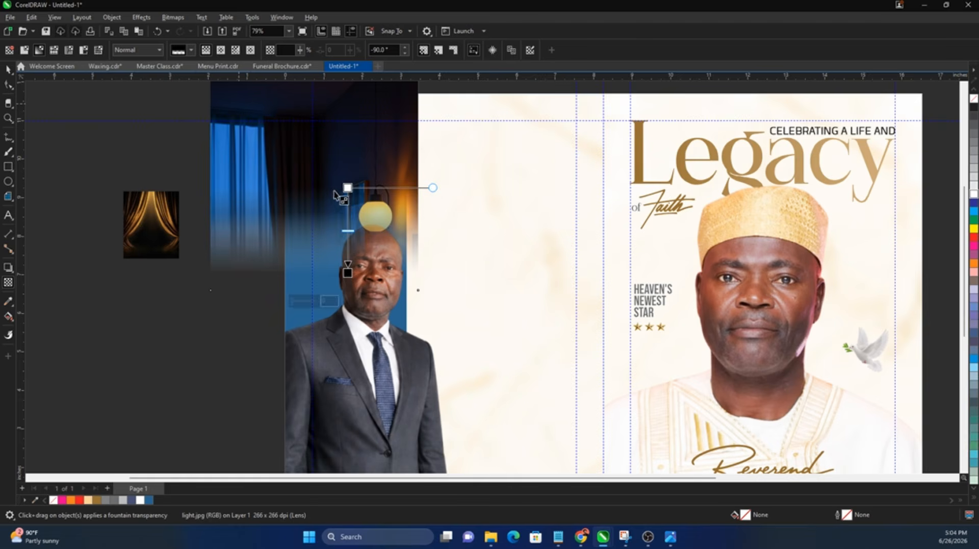
pyautogui.moveTo(342, 186); pyautogui.dragTo(273, 183)
pyautogui.hotkey('ctrl', 'z')
pyautogui.hotkey('ctrl', 'z')
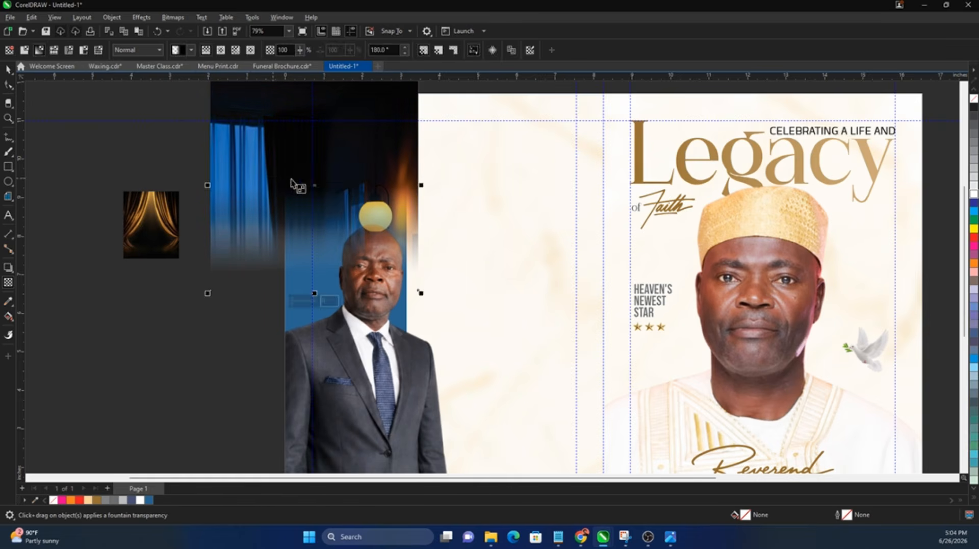
# Step: Reapply a vertical fade and convert the lamp image to a 300 dpi CMYK bitmap
pyautogui.moveTo(347, 188); pyautogui.dragTo(348, 273)
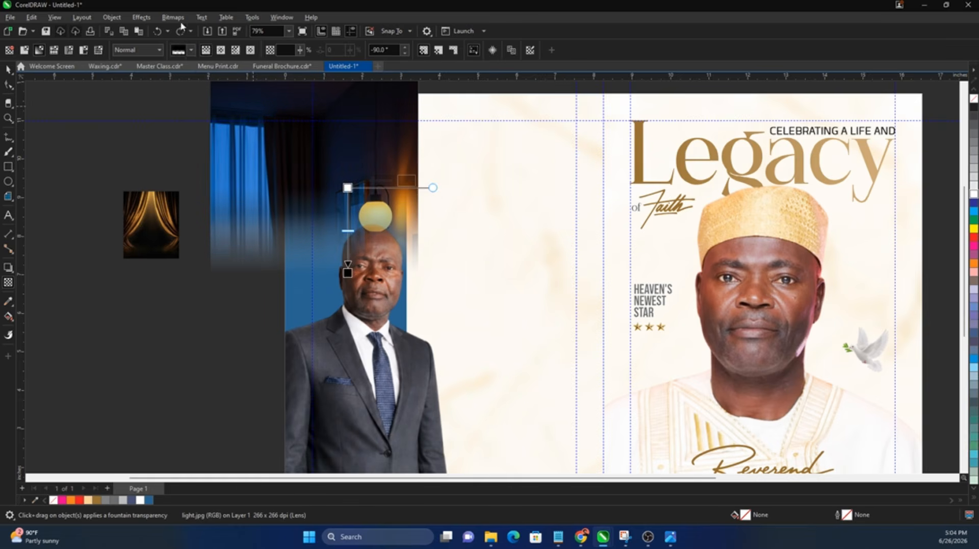
pyautogui.click(173, 17)
pyautogui.click(193, 29)
pyautogui.click(510, 236)
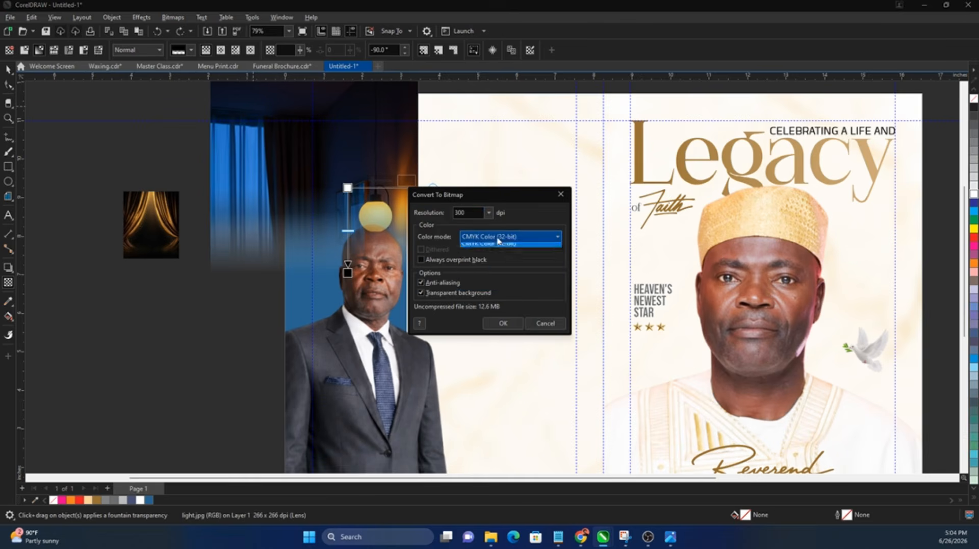
pyautogui.click(489, 283)
pyautogui.click(503, 323)
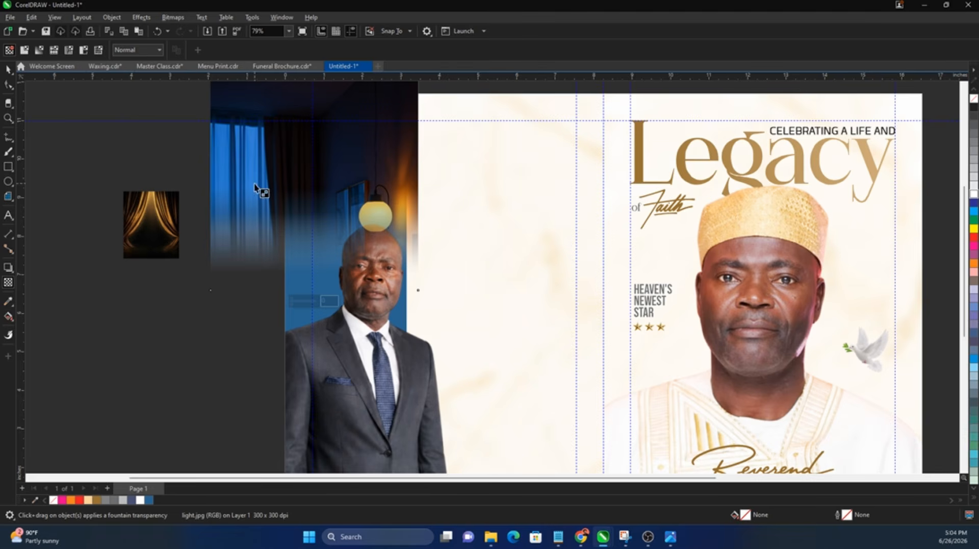
# Step: Add a horizontal fountain fade across the lamp photo, trying Screen, Soft Light and Overlay but keeping Normal
pyautogui.moveTo(334, 192); pyautogui.dragTo(377, 188)
pyautogui.moveTo(257, 189); pyautogui.dragTo(267, 189)
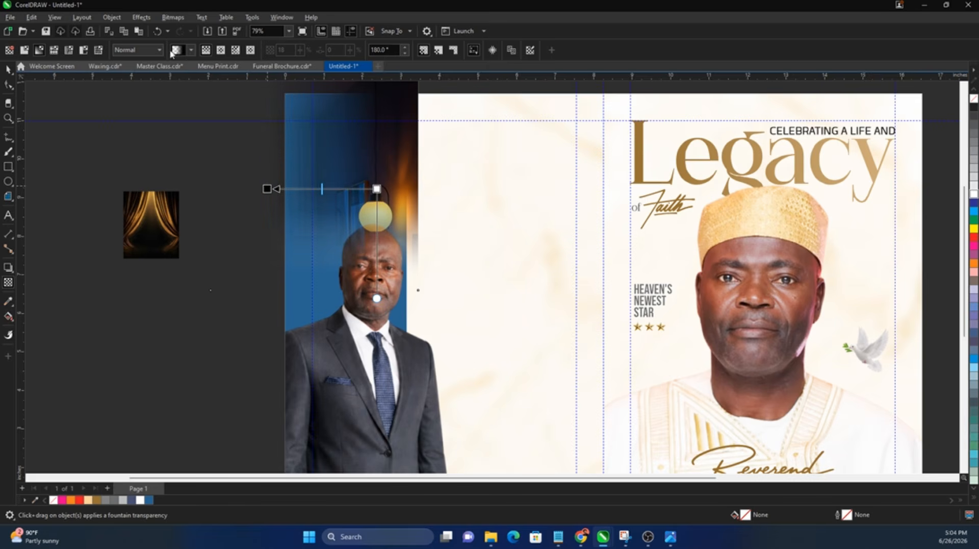
pyautogui.click(137, 50)
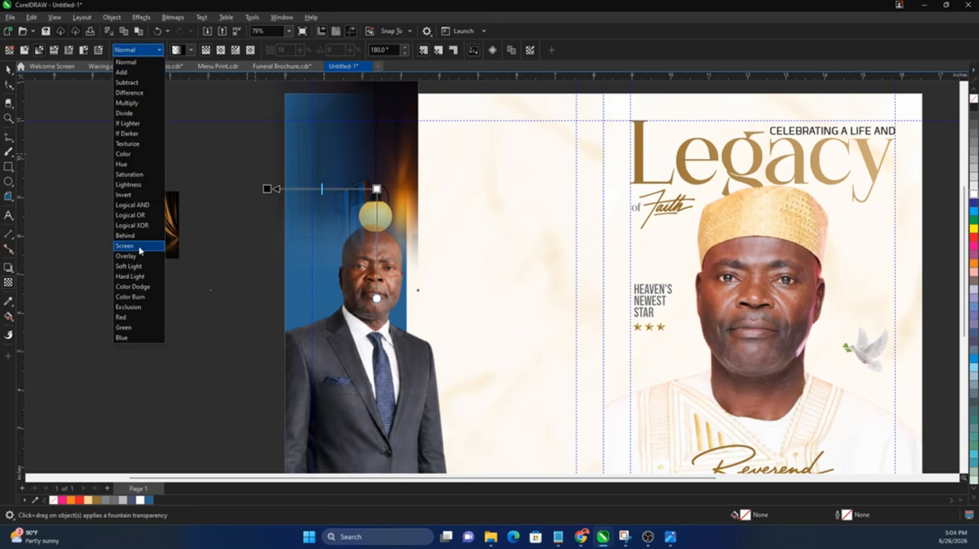
pyautogui.click(139, 247)
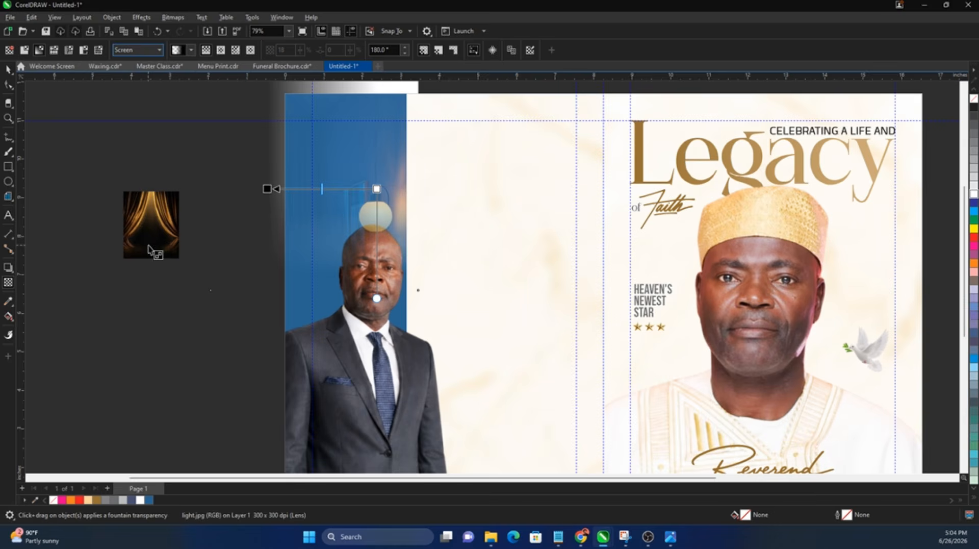
pyautogui.hotkey('ctrl', 'z')
pyautogui.click(137, 50)
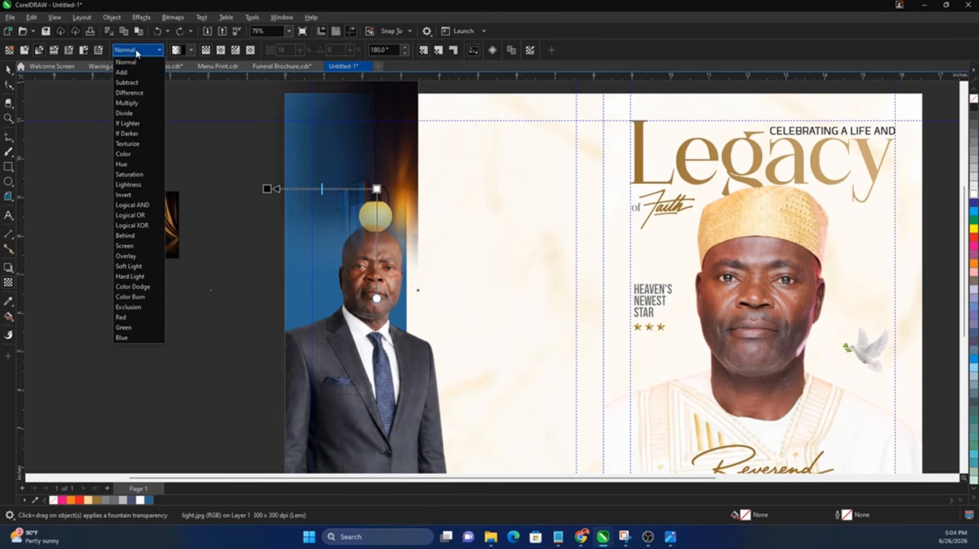
pyautogui.click(143, 267)
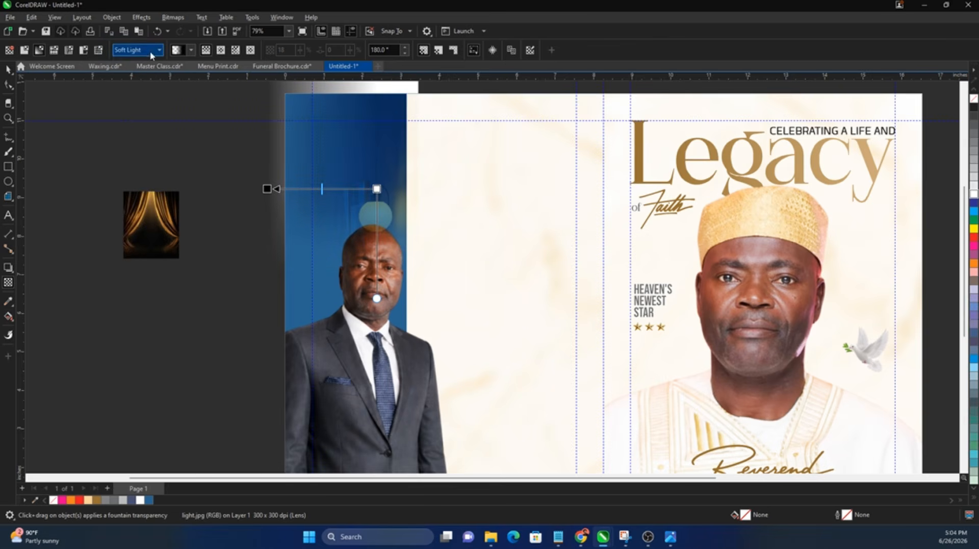
pyautogui.click(150, 51)
pyautogui.click(141, 258)
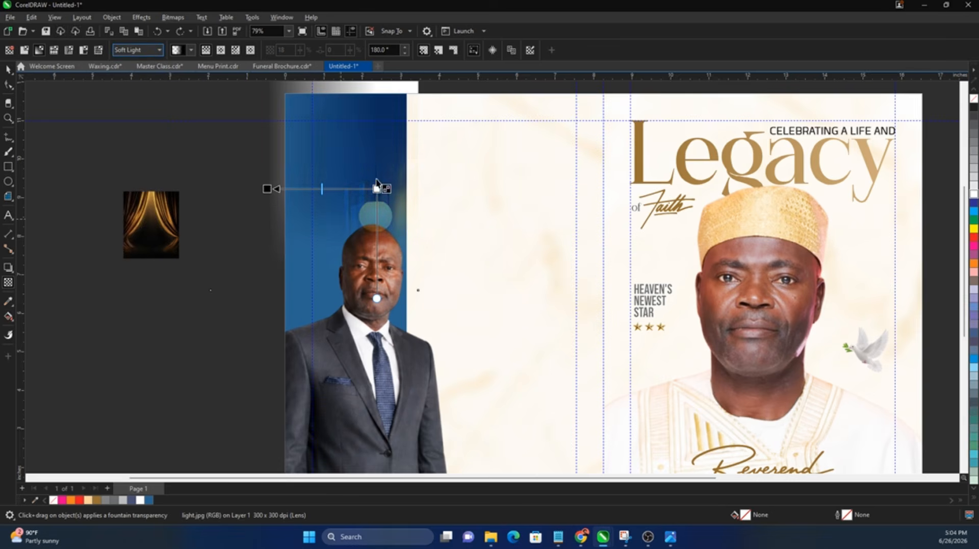
pyautogui.hotkey('ctrl', 'z')
# Step: Set the fade's end node transparency to 23 and move the lamp photo higher
pyautogui.moveTo(382, 189); pyautogui.dragTo(383, 190)
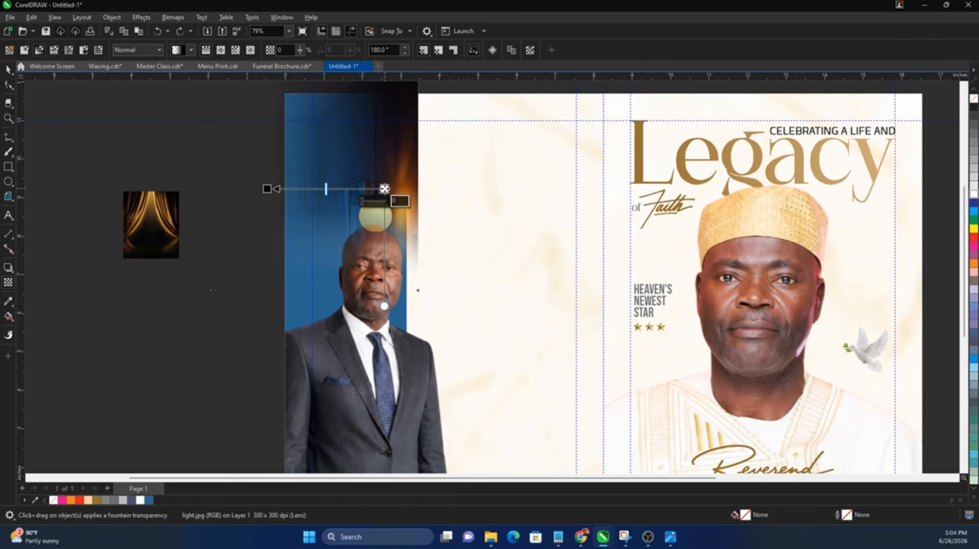
pyautogui.click(373, 202)
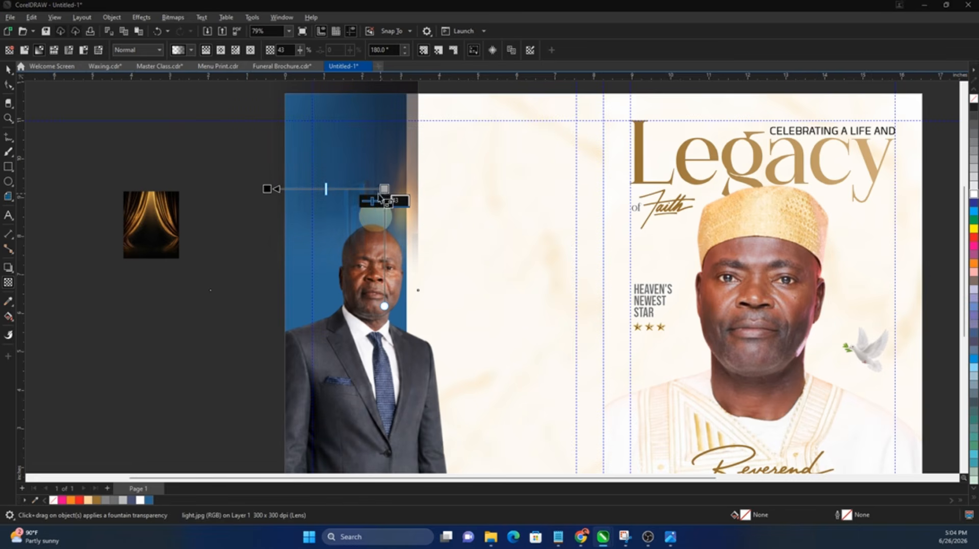
pyautogui.click(364, 200)
pyautogui.click(367, 200)
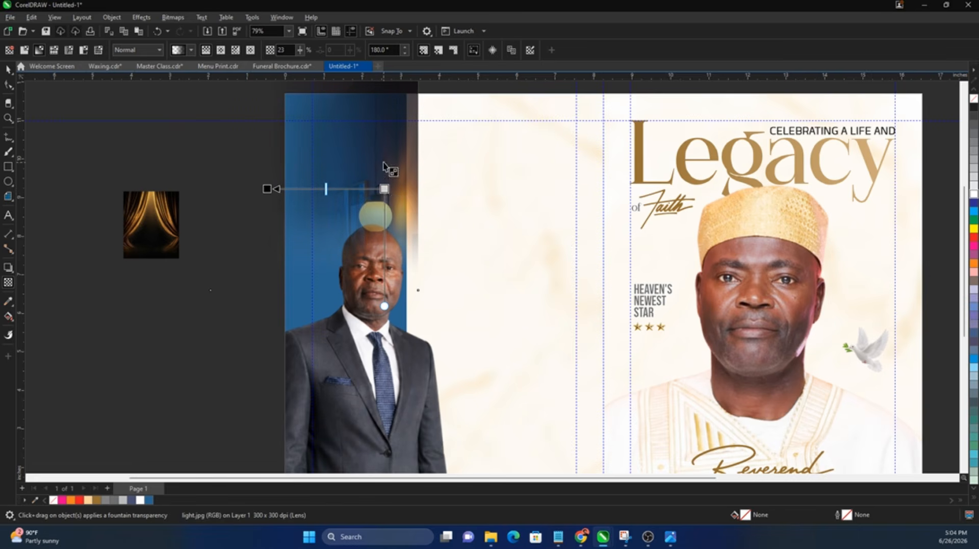
pyautogui.press('space')
pyautogui.moveTo(387, 173); pyautogui.dragTo(387, 126)
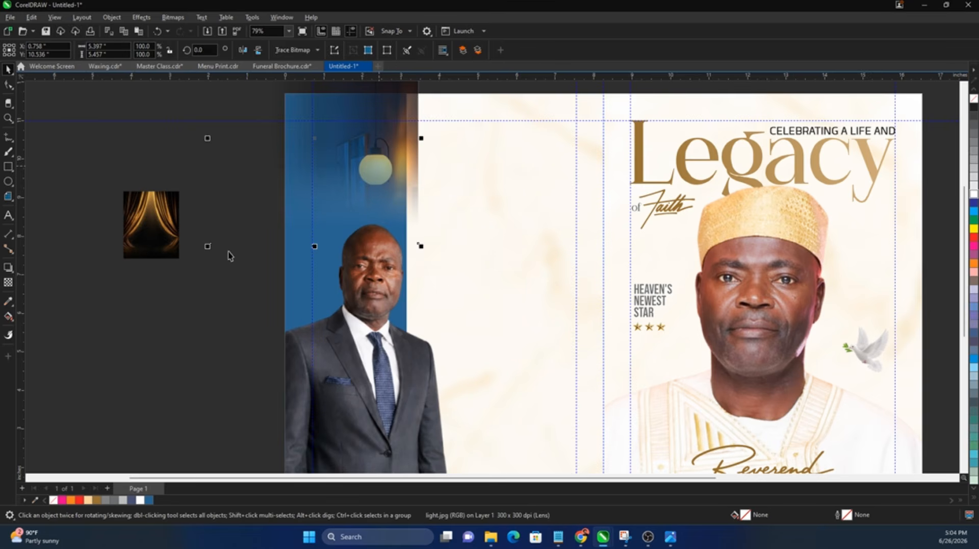
# Step: Nudge the lamp photo right, scale it to 76% and PowerClip it inside the blue panel
pyautogui.moveTo(210, 250); pyautogui.dragTo(253, 238)
pyautogui.moveTo(366, 185); pyautogui.dragTo(369, 198)
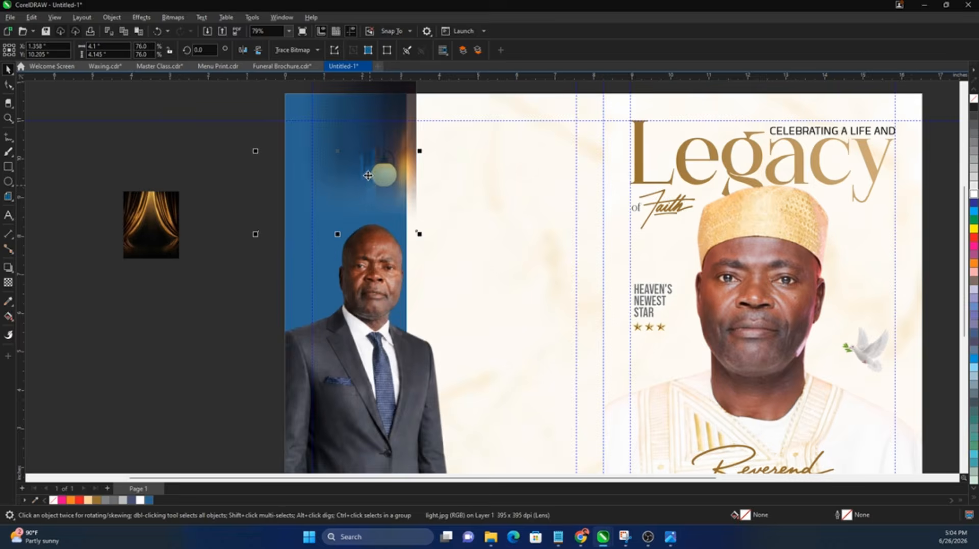
pyautogui.rightClick(370, 187)
pyautogui.click(422, 343)
# Step: Open the blue panel's PowerClip contents and select the lamp photo inside
pyautogui.click(390, 316)
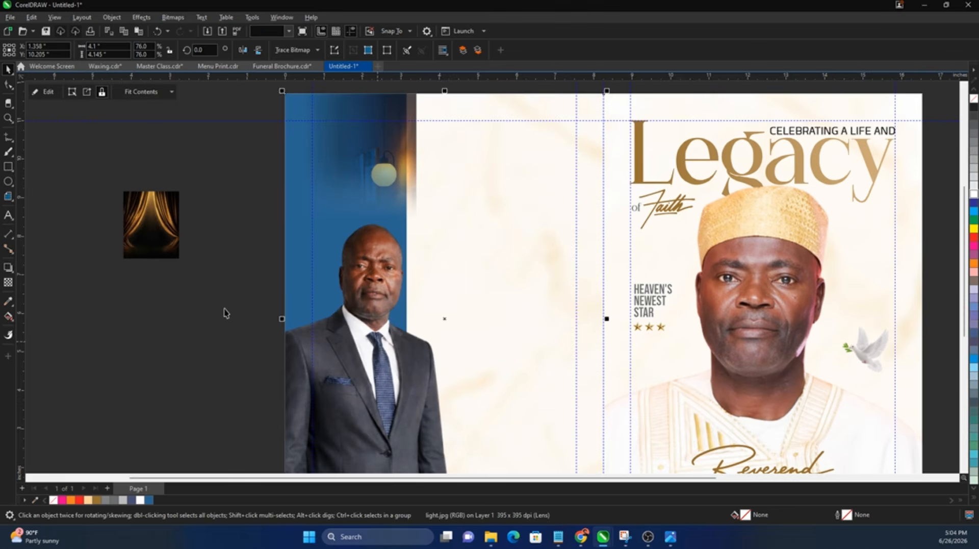
pyautogui.click(224, 310)
pyautogui.doubleClick(362, 239)
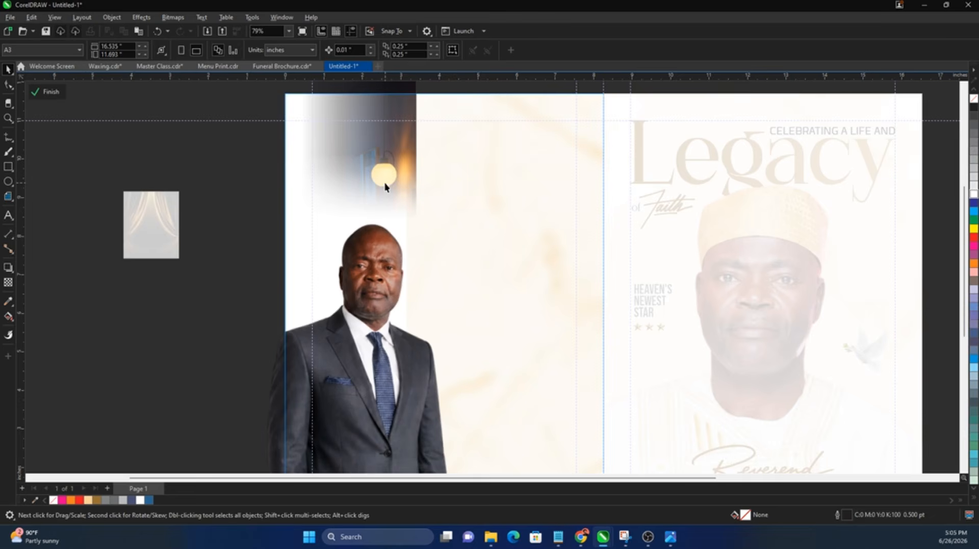
pyautogui.click(385, 183)
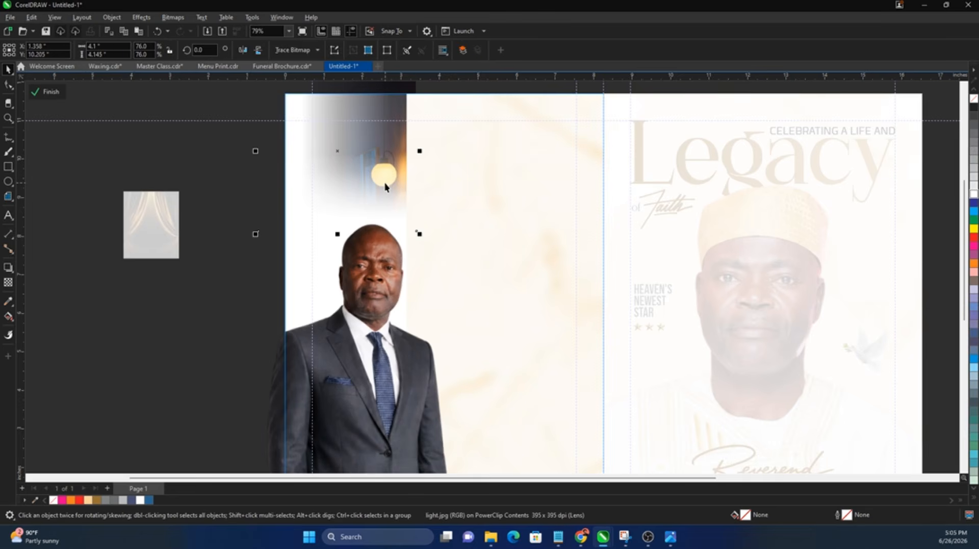
# Step: Finish the PowerClip edit, then enlarge the curtain photo and move it right and down
pyautogui.click(168, 238)
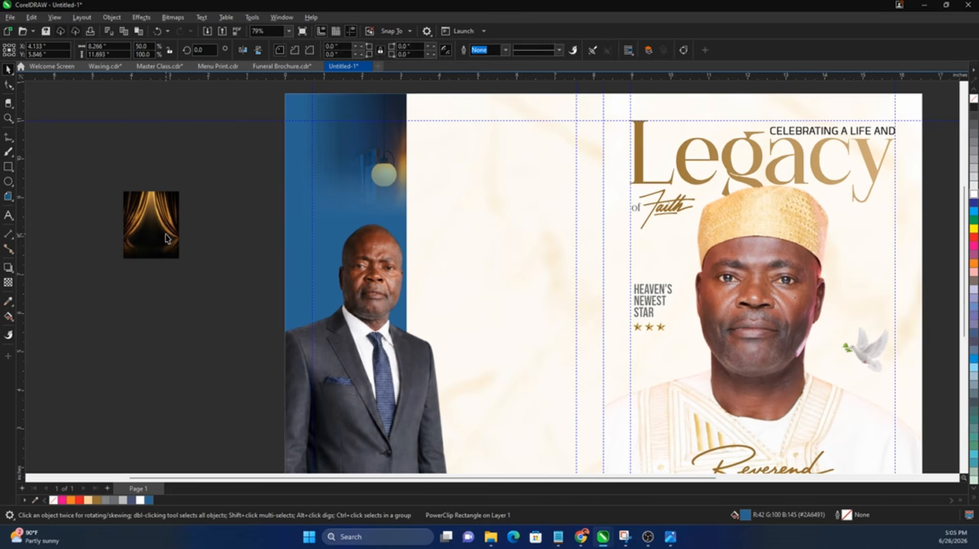
pyautogui.moveTo(182, 188); pyautogui.dragTo(262, 127)
pyautogui.moveTo(182, 218); pyautogui.dragTo(241, 232)
# Step: Reshape the curtain photo into a triangle by adding, moving and deleting corner nodes
pyautogui.click(7, 85)
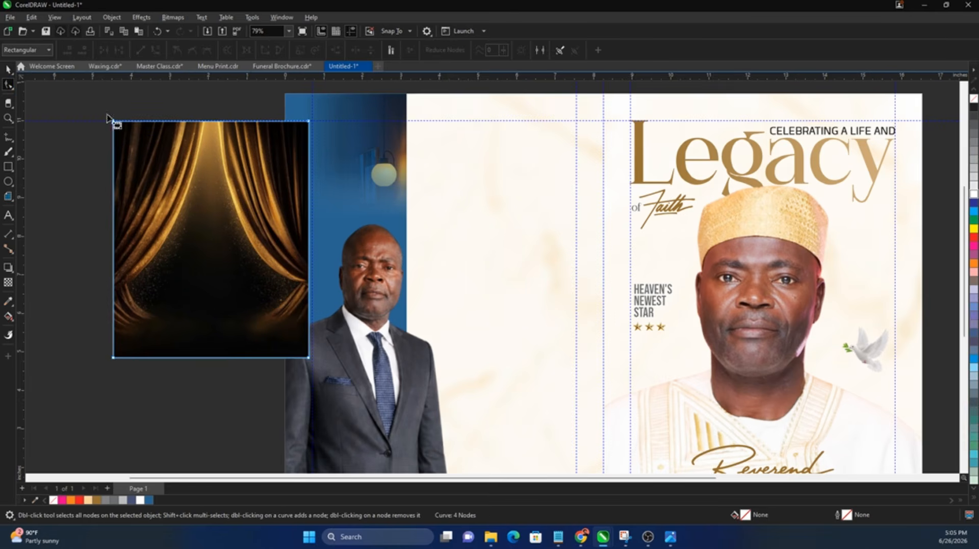
pyautogui.scroll(2, 205, 134)
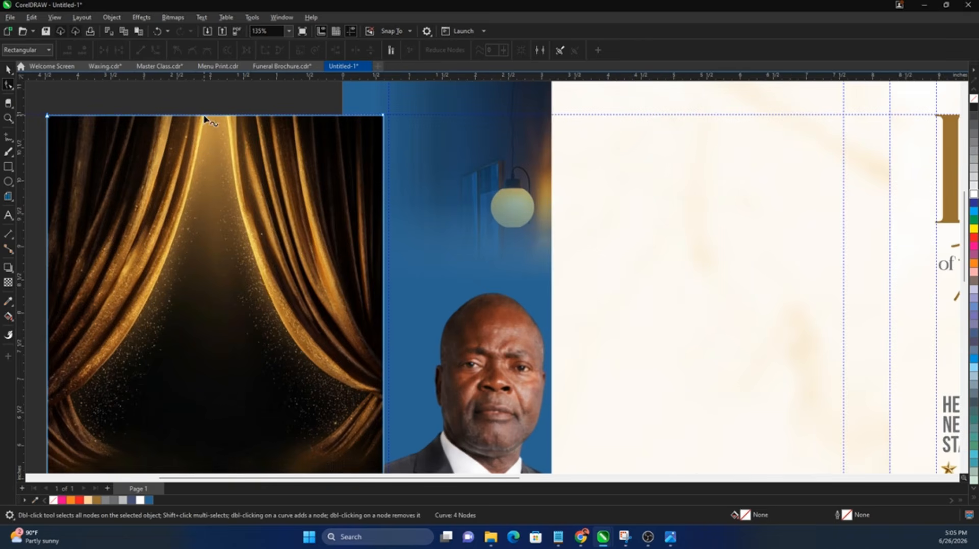
pyautogui.doubleClick(203, 117)
pyautogui.scroll(-2, 203, 117)
pyautogui.moveTo(383, 115); pyautogui.dragTo(90, 389)
pyautogui.moveTo(142, 298); pyautogui.dragTo(113, 314)
pyautogui.doubleClick(338, 389)
pyautogui.doubleClick(112, 389)
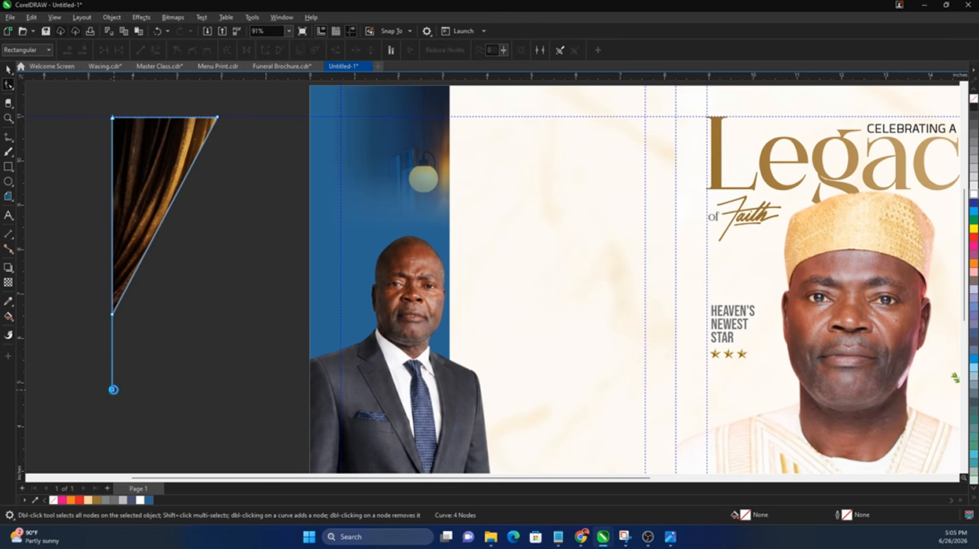
# Step: Convert the triangle's diagonal edge to a curve and bow it outward
pyautogui.rightClick(200, 158)
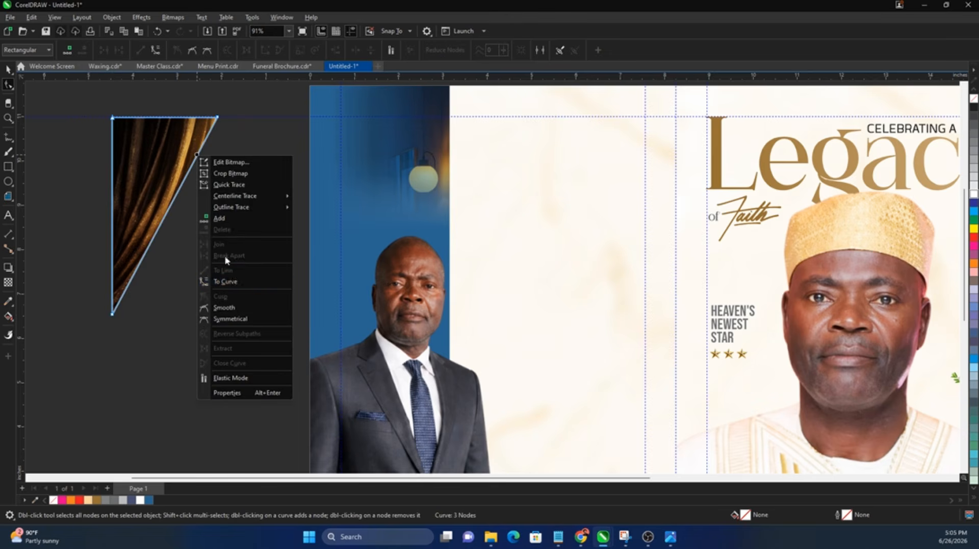
pyautogui.click(219, 280)
pyautogui.scroll(1, 168, 187)
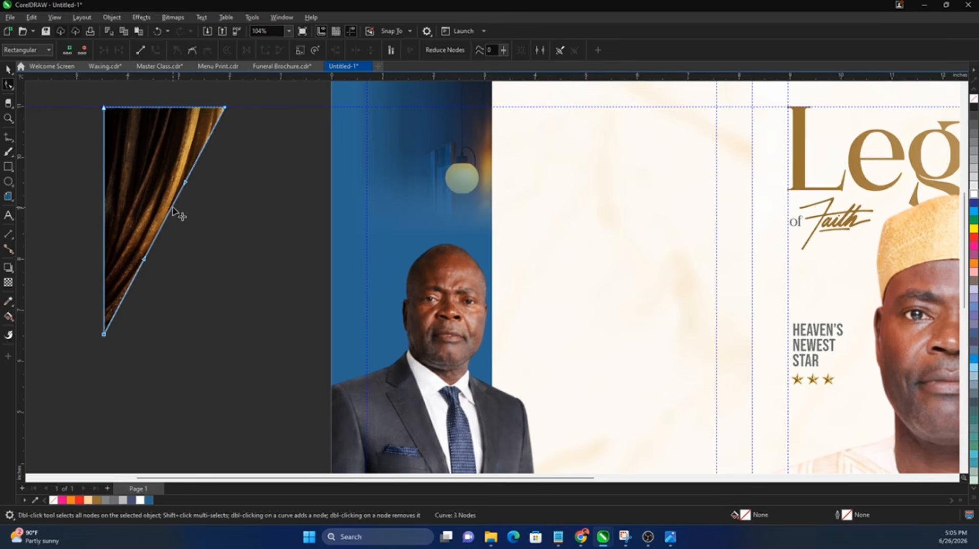
pyautogui.moveTo(169, 208); pyautogui.dragTo(300, 187)
pyautogui.press('space')
pyautogui.scroll(-4, 161, 239)
# Step: PowerClip the curtain into the blue panel and give it a transparency fading upward from the bottom
pyautogui.rightClick(302, 186)
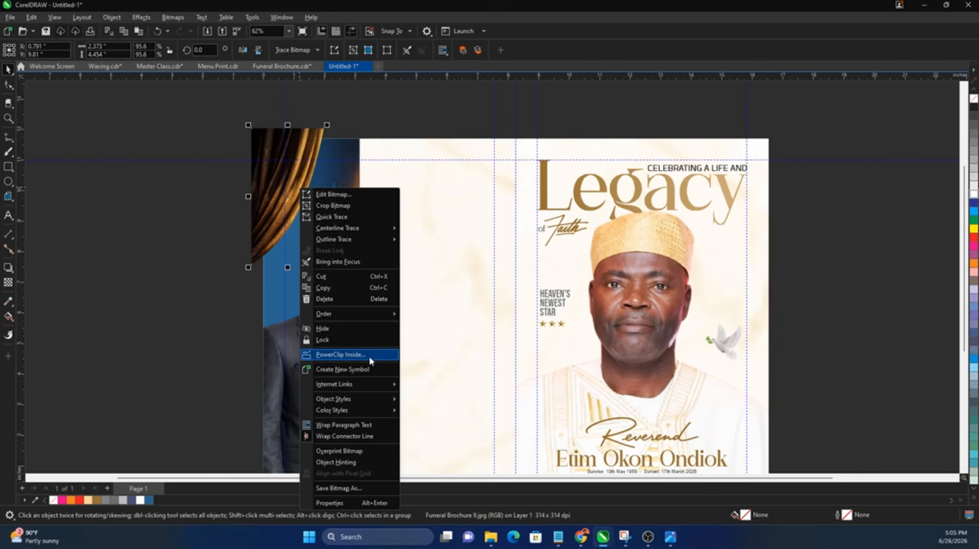
pyautogui.click(372, 356)
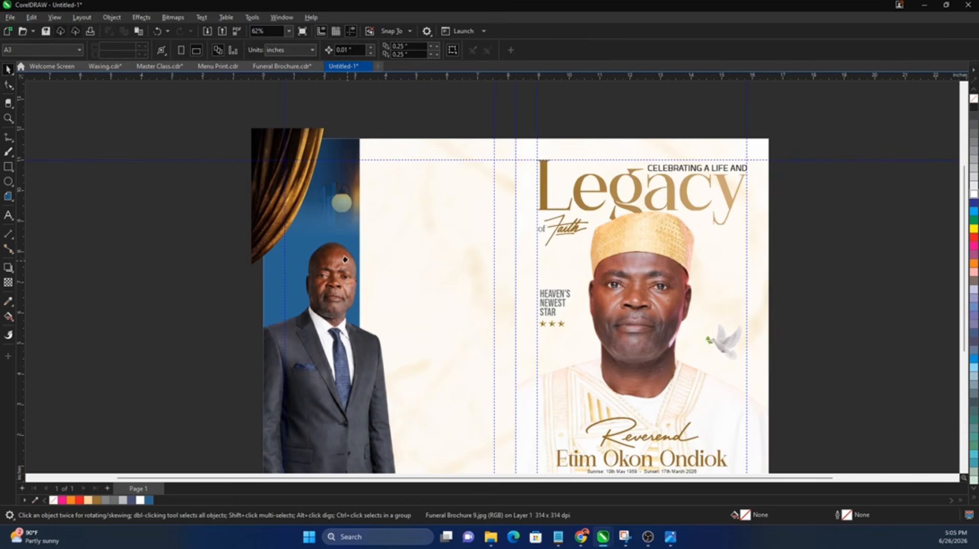
pyautogui.doubleClick(305, 192)
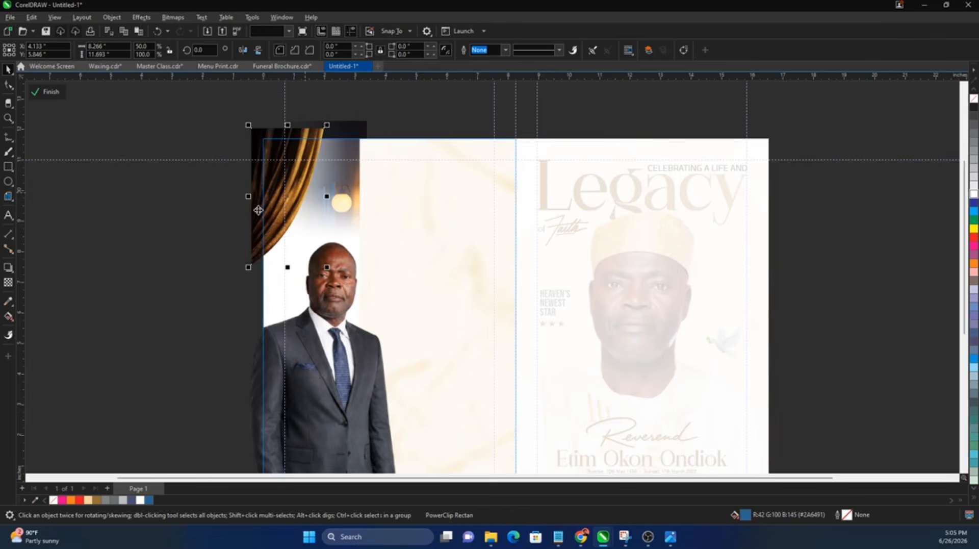
pyautogui.click(8, 282)
pyautogui.moveTo(279, 246); pyautogui.dragTo(279, 145)
pyautogui.press('space')
pyautogui.keyDown('ctrl'); pyautogui.click(168, 256); pyautogui.keyUp('ctrl')
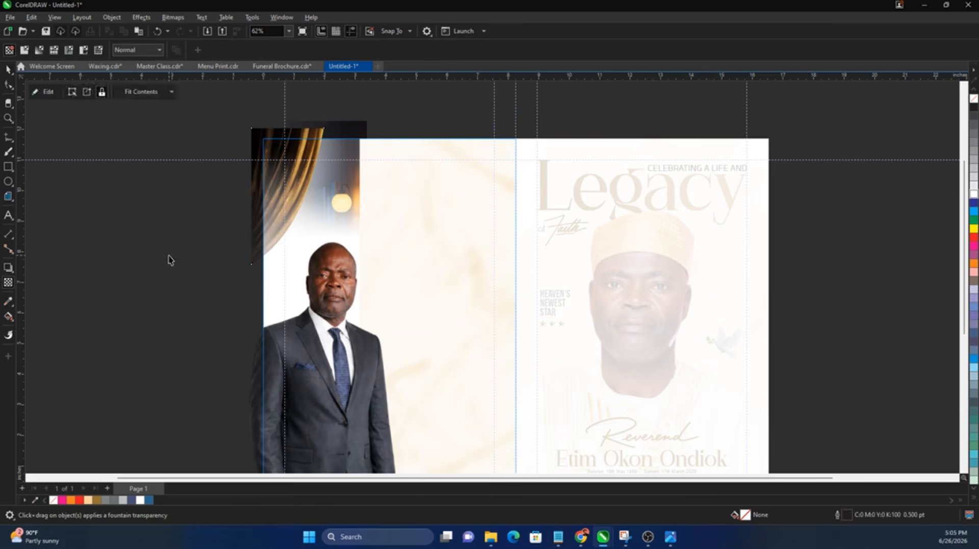
# Step: Reopen and finish the panel's PowerClip contents, then deselect the frame
pyautogui.doubleClick(281, 206)
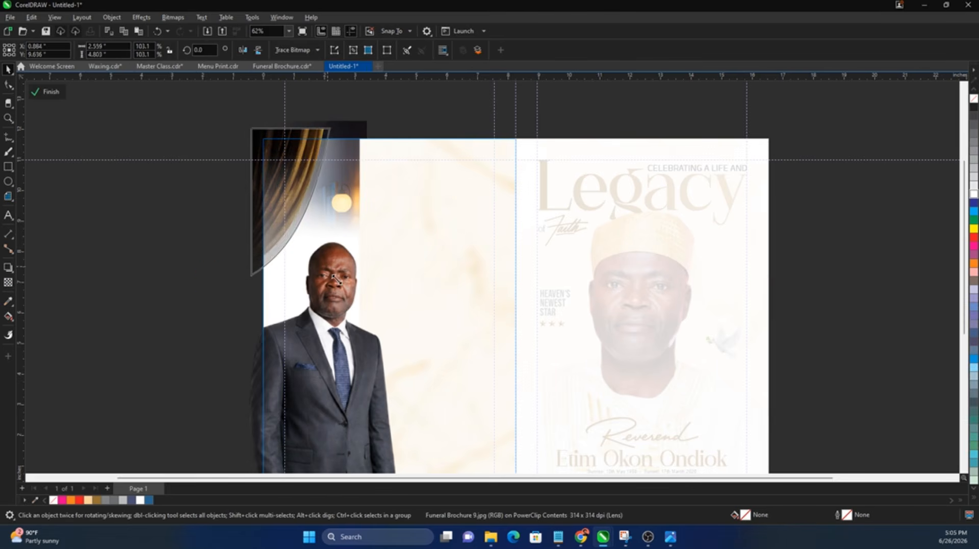
pyautogui.keyDown('ctrl'); pyautogui.click(204, 283); pyautogui.keyUp('ctrl')
pyautogui.click(235, 251)
pyautogui.scroll(-1, 238, 255)
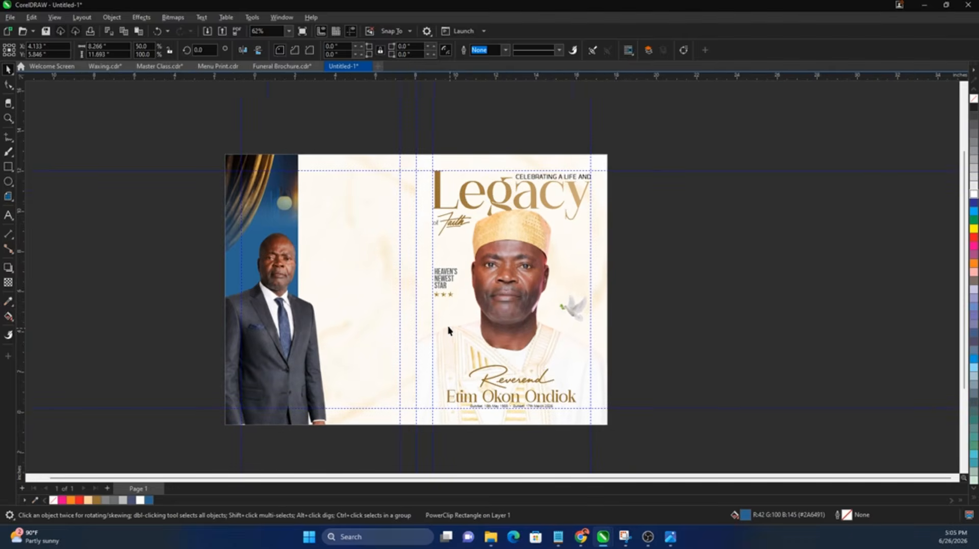
# Step: Copy the 'Thank you, Dad' verse from Notepad, paste it on the back panel and apply the italic font
pyautogui.click(559, 537)
pyautogui.scroll(-5, 780, 285)
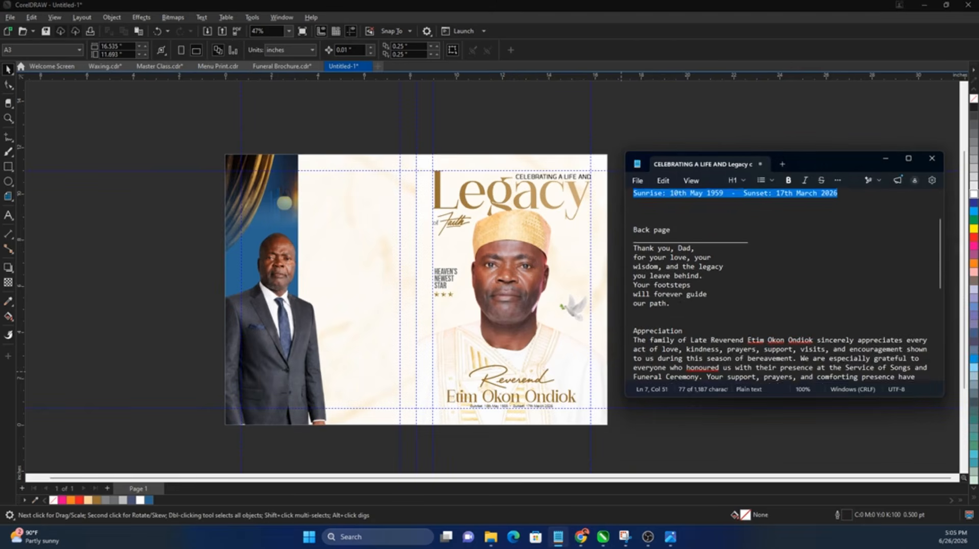
pyautogui.moveTo(633, 259)
pyautogui.mouseDown()
pyautogui.moveTo(670, 295)
pyautogui.moveTo(630, 241)
pyautogui.mouseUp()
pyautogui.hotkey('ctrl', 'c')
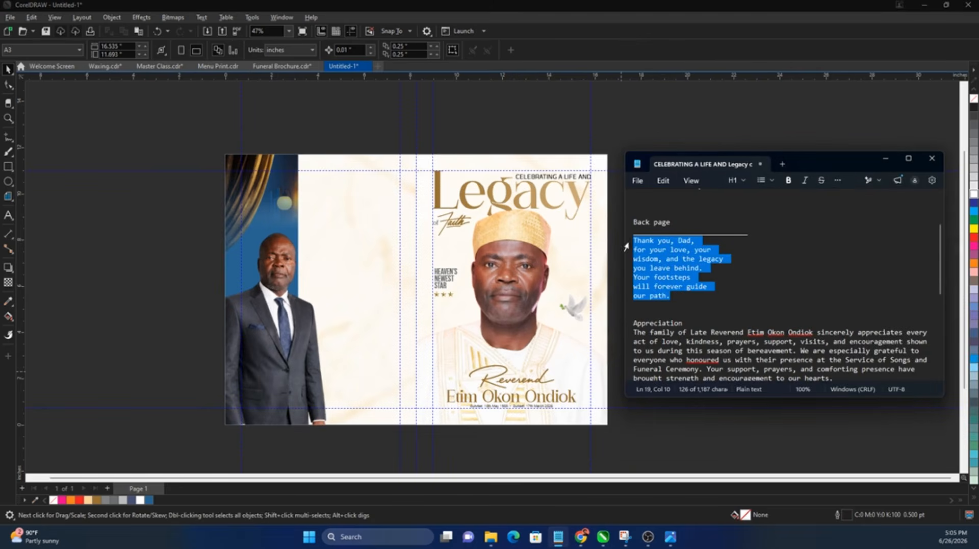
pyautogui.click(168, 278)
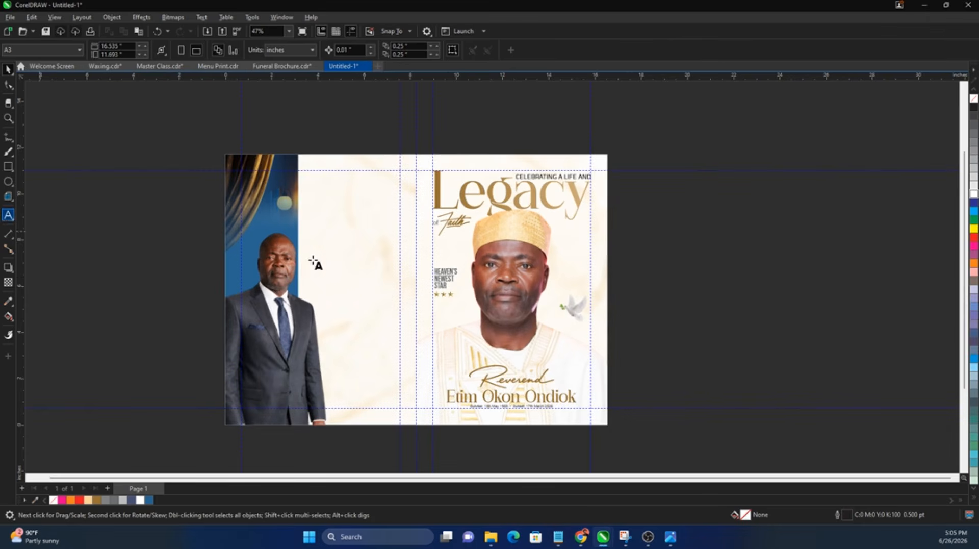
pyautogui.click(360, 223)
pyautogui.hotkey('ctrl', 'v')
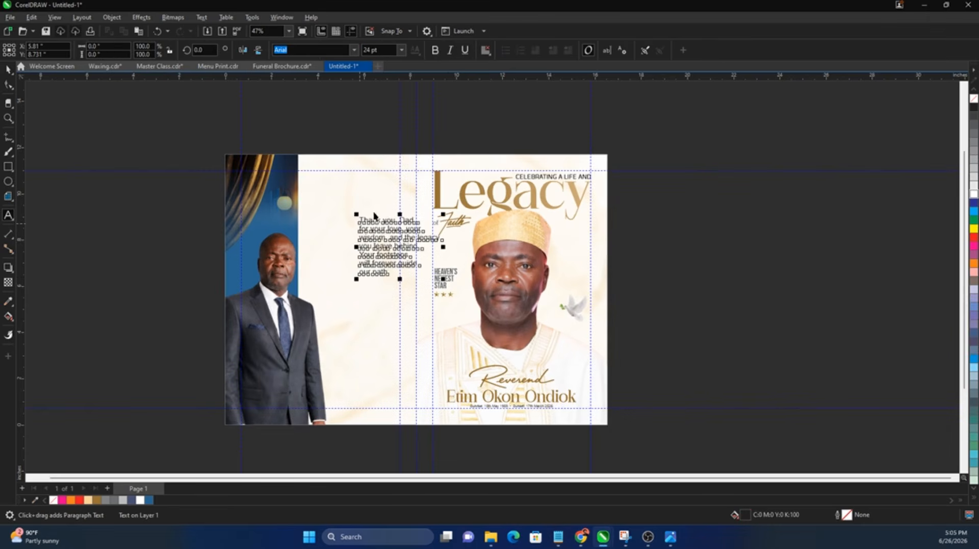
pyautogui.hotkey('ctrl', 'space')
pyautogui.scroll(1, 357, 183)
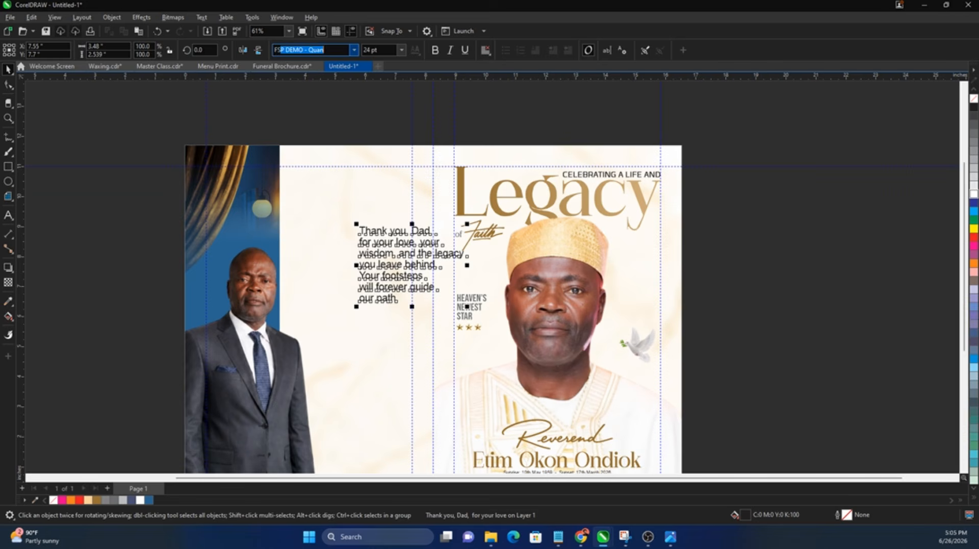
pyautogui.press('Return')
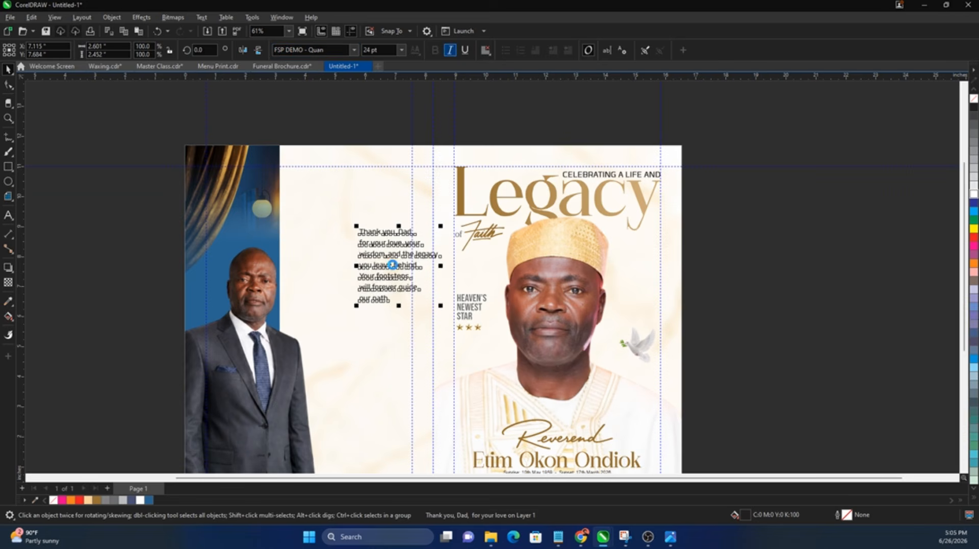
# Step: Scale the verse to about 18.5 pt and move it toward the panel's top left
pyautogui.scroll(2, 394, 268)
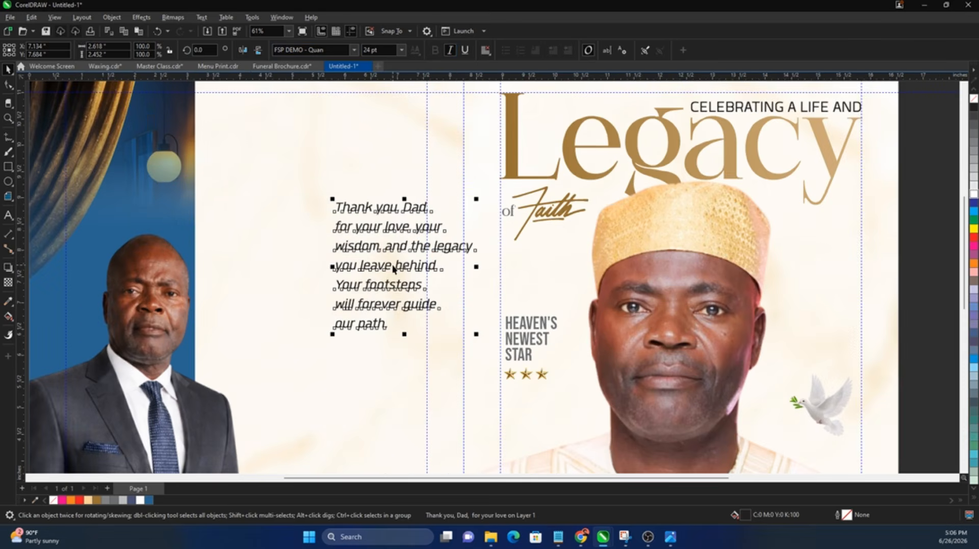
pyautogui.moveTo(475, 336); pyautogui.dragTo(443, 324)
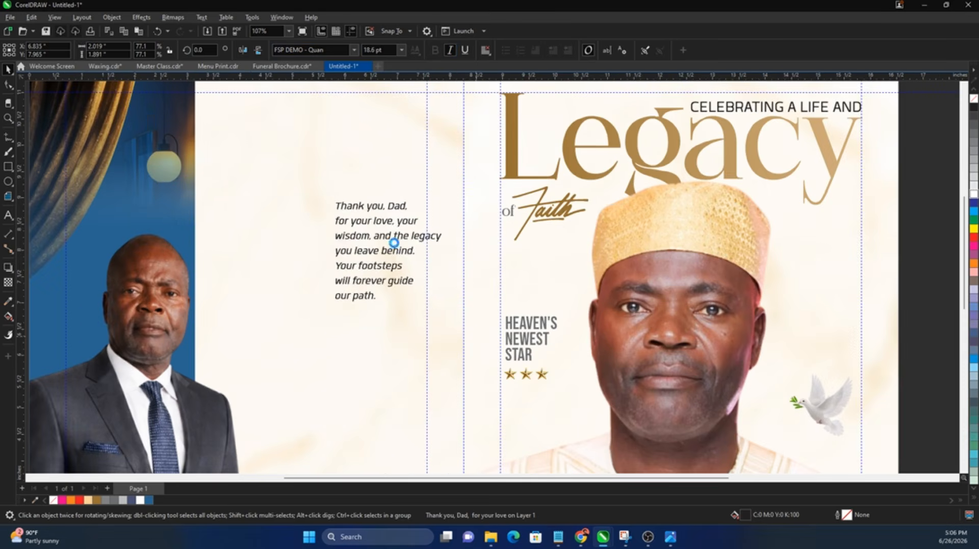
pyautogui.moveTo(394, 253); pyautogui.dragTo(333, 170)
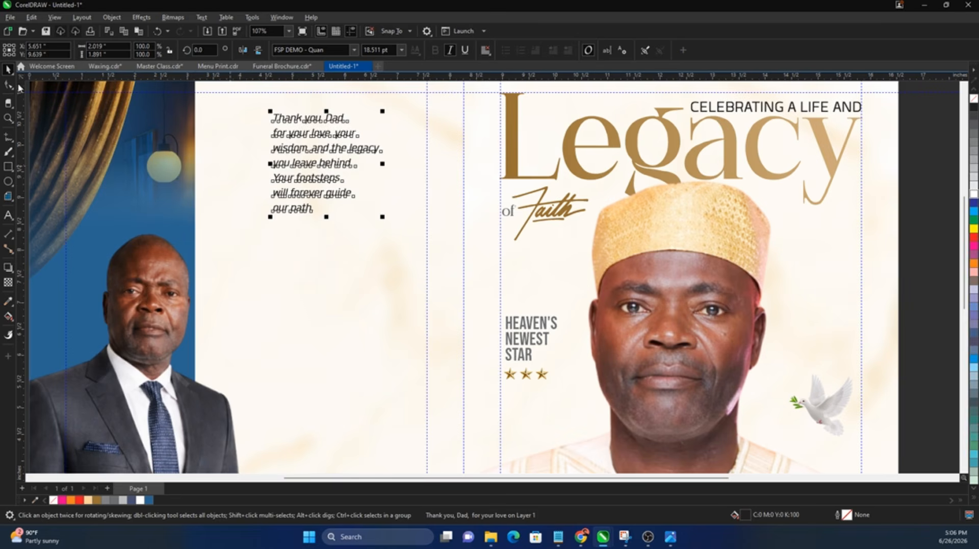
pyautogui.click(269, 199)
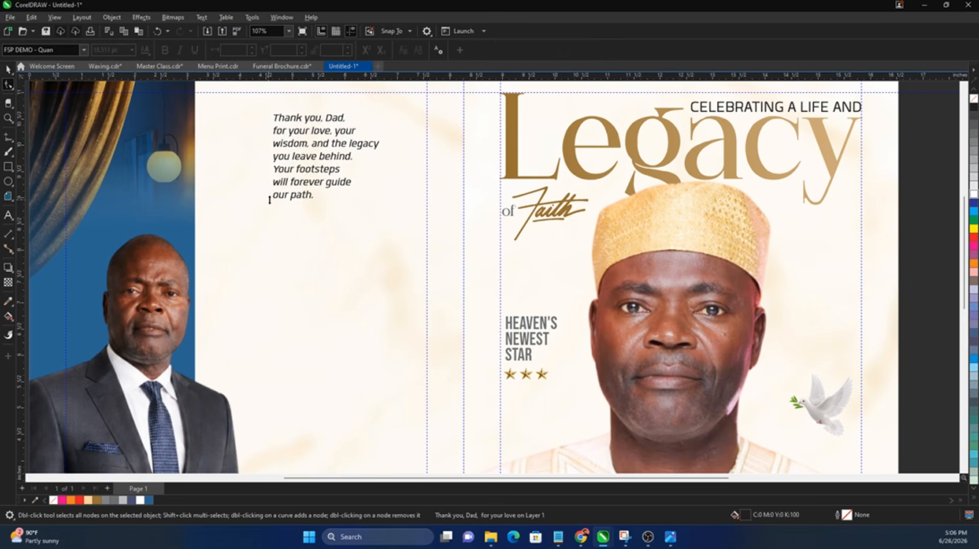
# Step: Undo an accidental duplicate of the verse made while dragging it lower
pyautogui.press('space')
pyautogui.moveTo(310, 181); pyautogui.dragTo(309, 270)
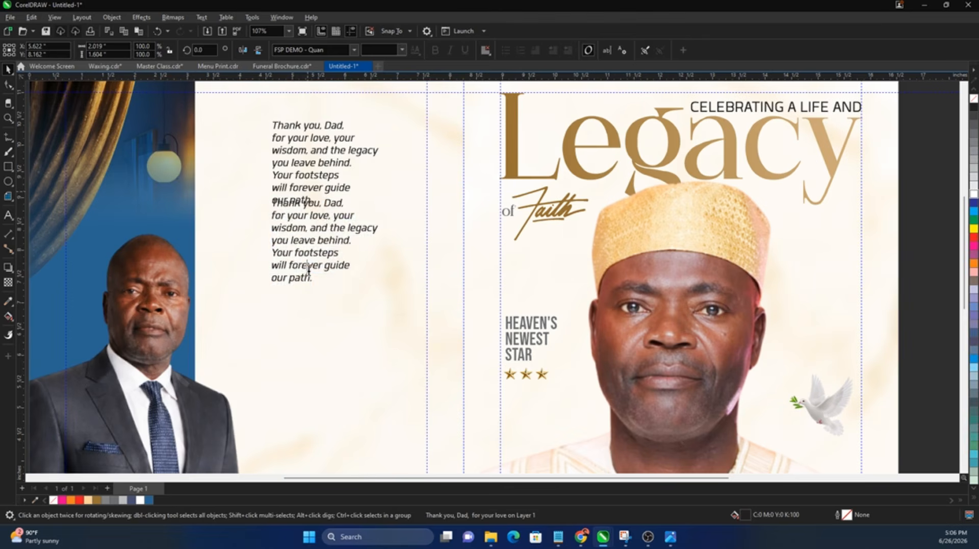
pyautogui.hotkey('ctrl', 'z')
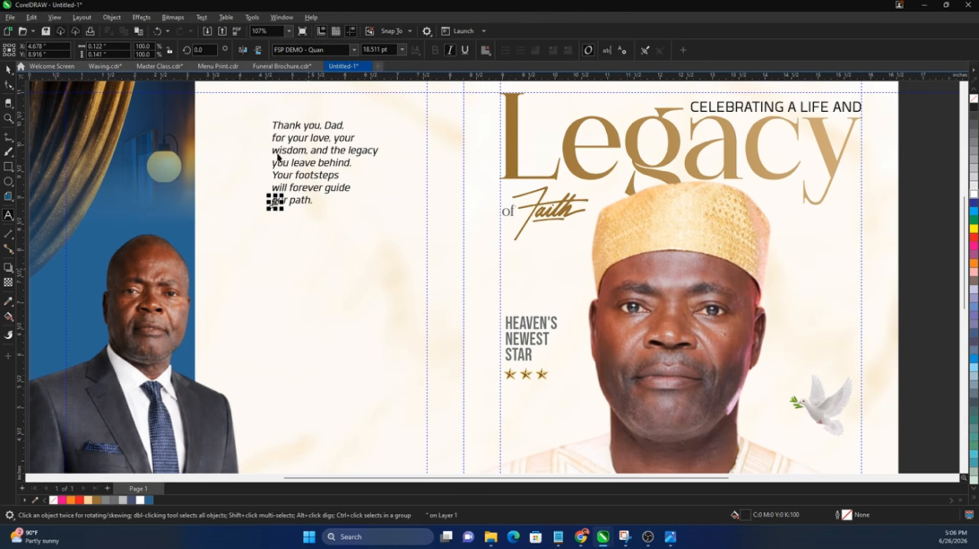
# Step: Set the quotation mark in Bebas Neue, enlarged and placed above the verse
pyautogui.click(325, 49)
pyautogui.write('Bebas Neue')
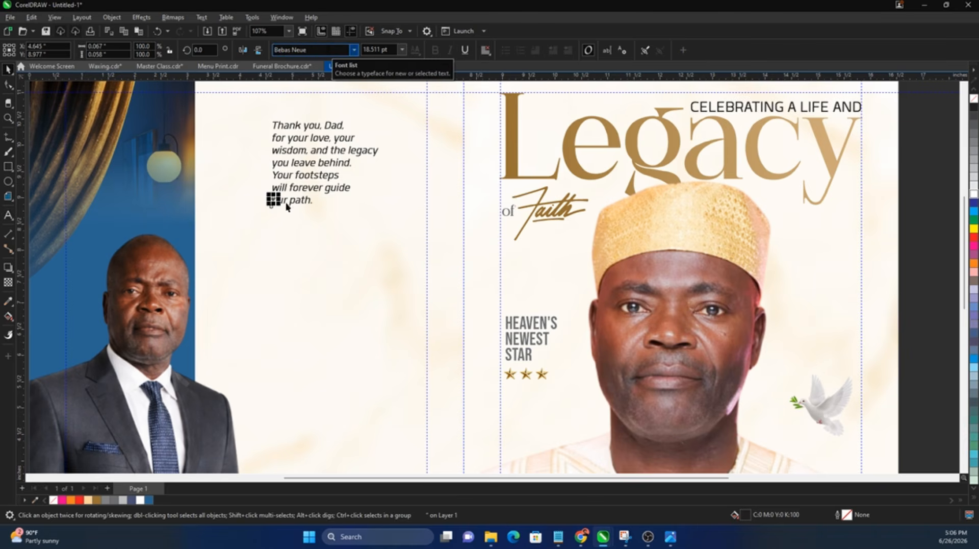
pyautogui.press('Return')
pyautogui.moveTo(311, 159); pyautogui.dragTo(279, 104)
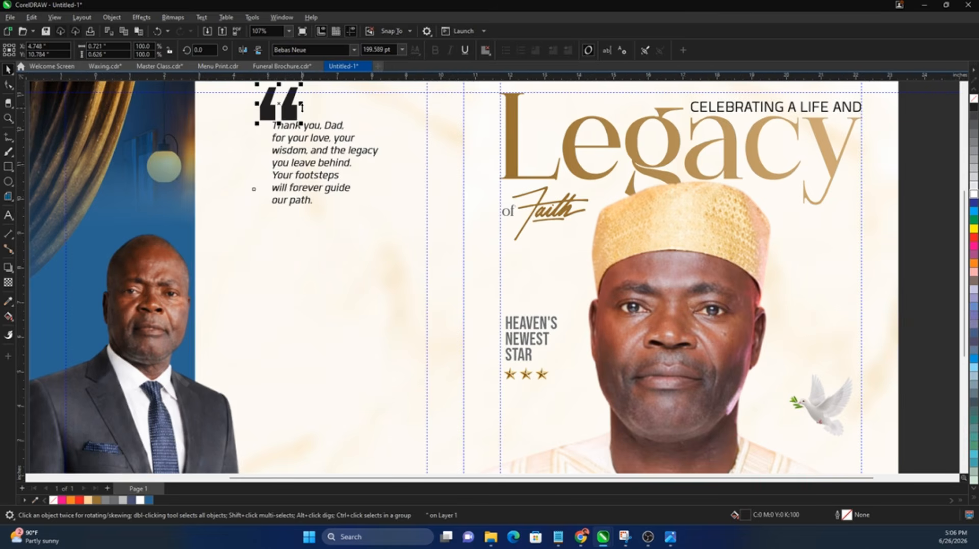
pyautogui.scroll(-2, 280, 173)
pyautogui.scroll(1, 292, 142)
# Step: Convert the quotation mark to curves, shrink it to about half size and colour it gold
pyautogui.doubleClick(293, 136)
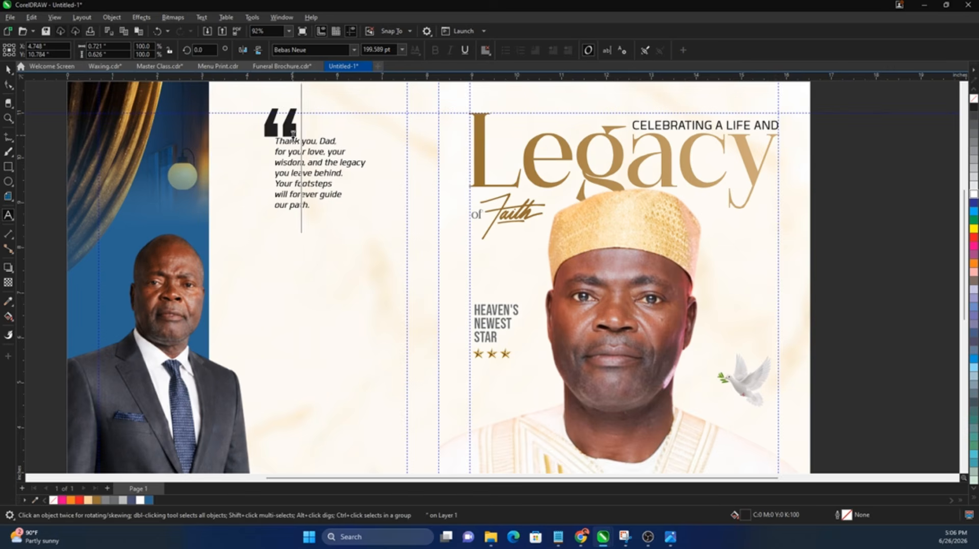
pyautogui.hotkey('ctrl', 'q')
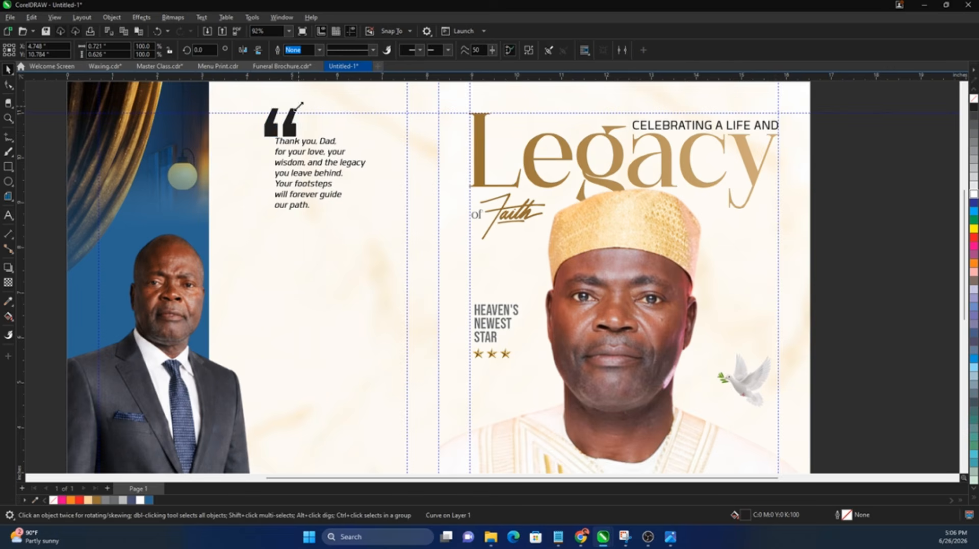
pyautogui.moveTo(300, 104); pyautogui.dragTo(284, 135)
pyautogui.scroll(1, 298, 106)
pyautogui.scroll(2, 278, 141)
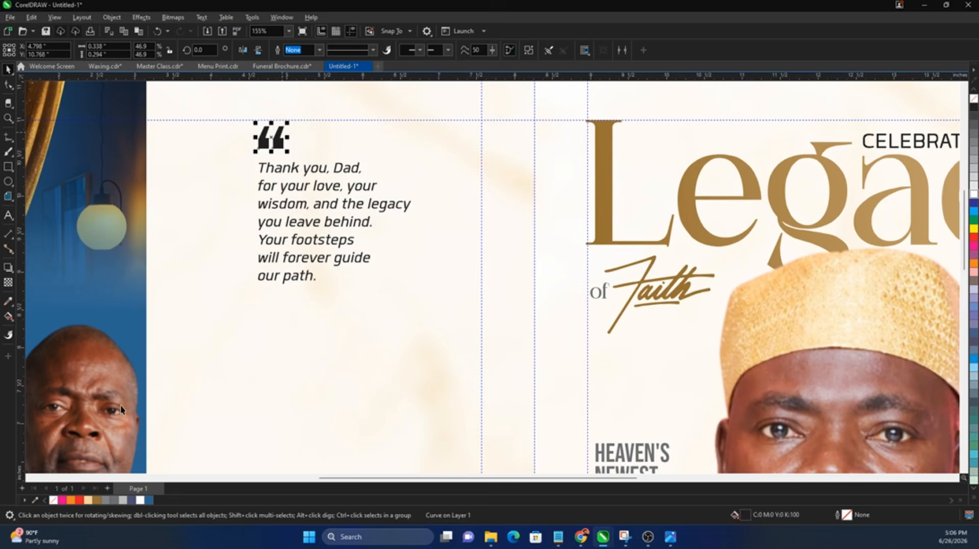
pyautogui.click(100, 499)
pyautogui.keyDown('shift'); pyautogui.click(306, 172); pyautogui.keyUp('shift')
pyautogui.hotkey('shift', 'F4')
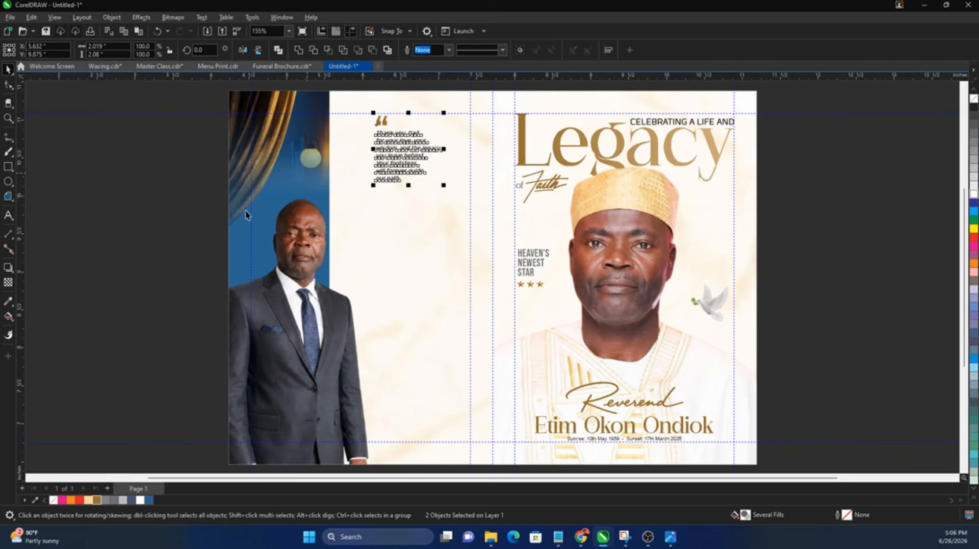
# Step: Select the Appreciation heading in the Notepad notes, then return to the brochure
pyautogui.click(130, 255)
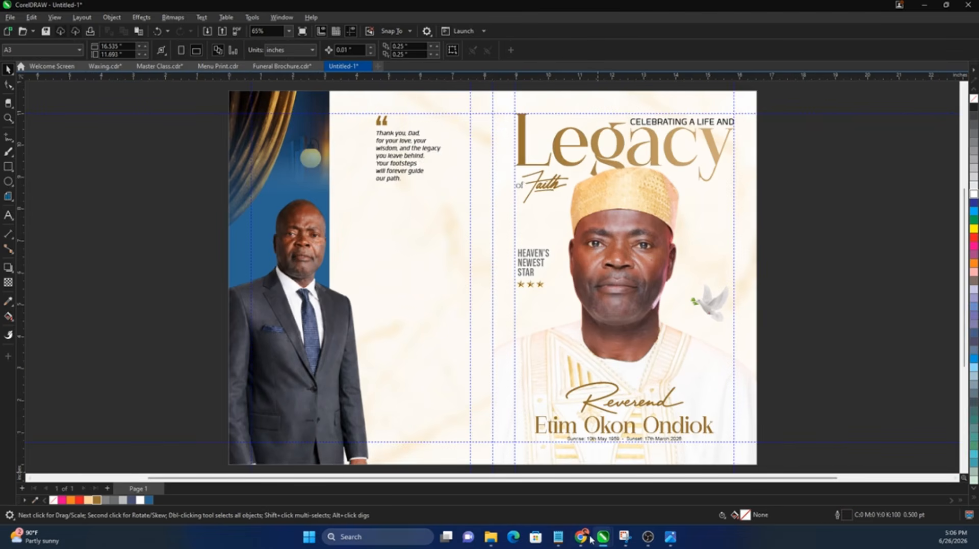
pyautogui.moveTo(580, 539)
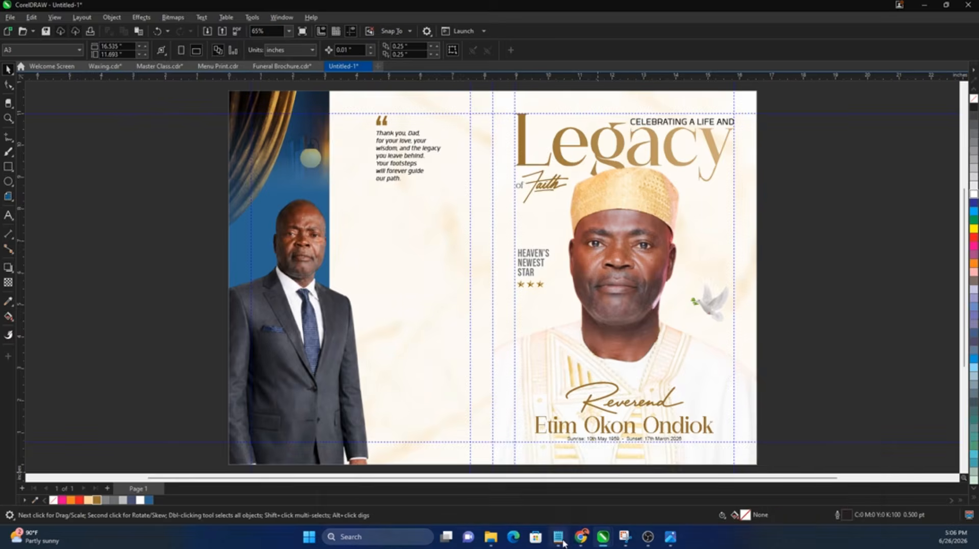
pyautogui.click(558, 537)
pyautogui.moveTo(683, 323); pyautogui.dragTo(623, 325)
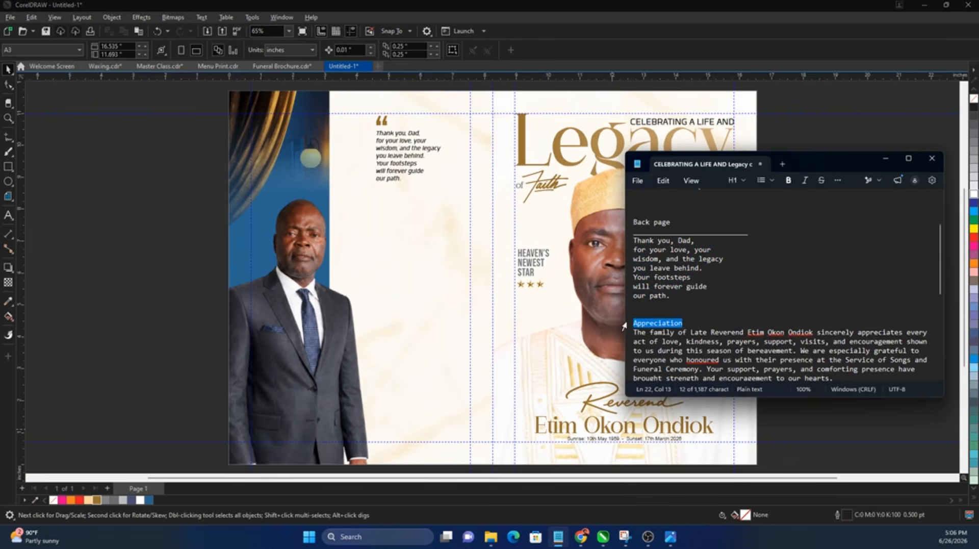
pyautogui.click(211, 309)
# Step: Type the 'Appreciation' heading below the verse on the back panel
pyautogui.click(8, 215)
pyautogui.click(396, 232)
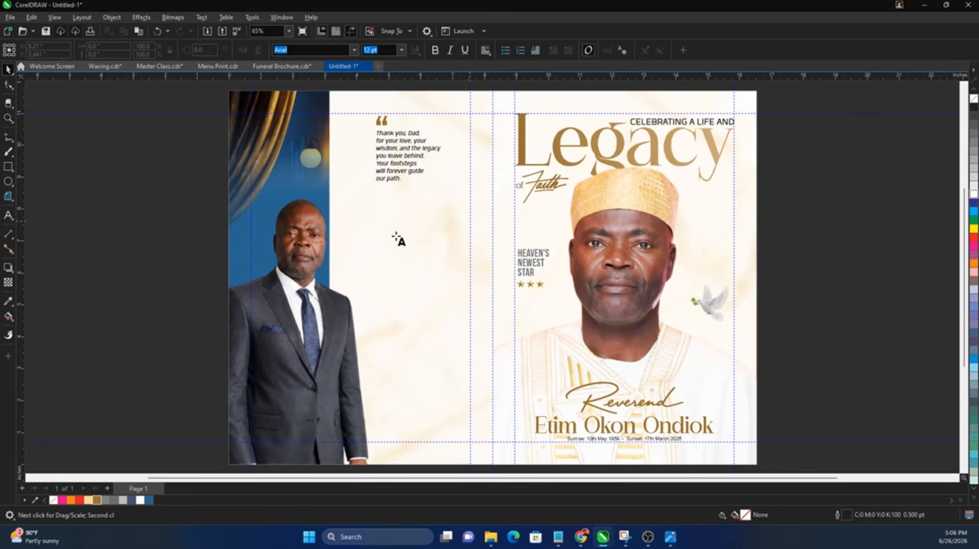
pyautogui.hotkey('ctrl', 'space')
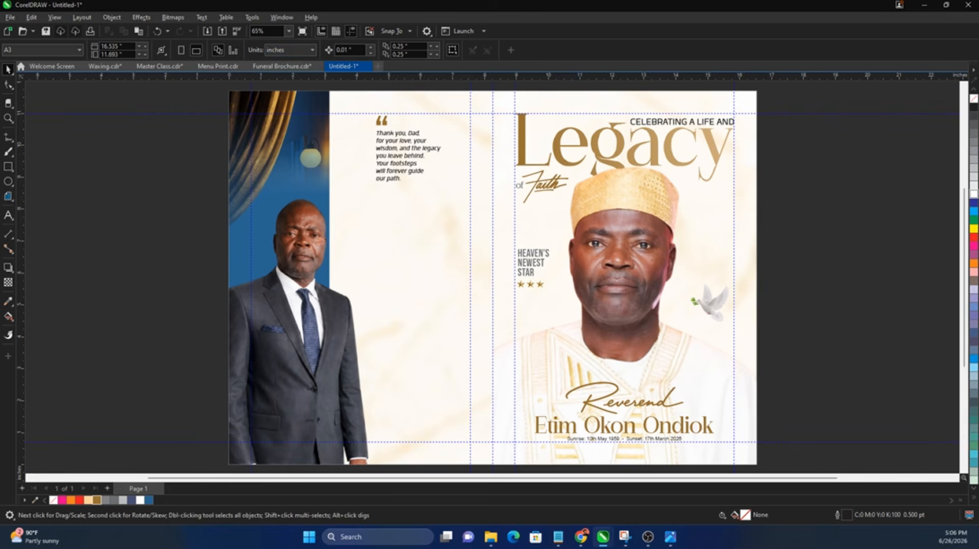
pyautogui.click(8, 215)
pyautogui.click(362, 236)
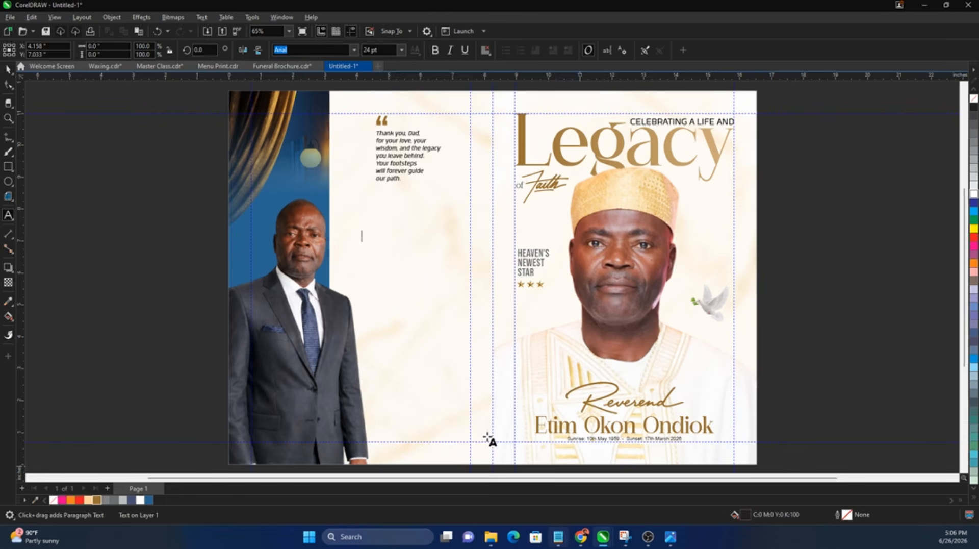
pyautogui.write('Appr')
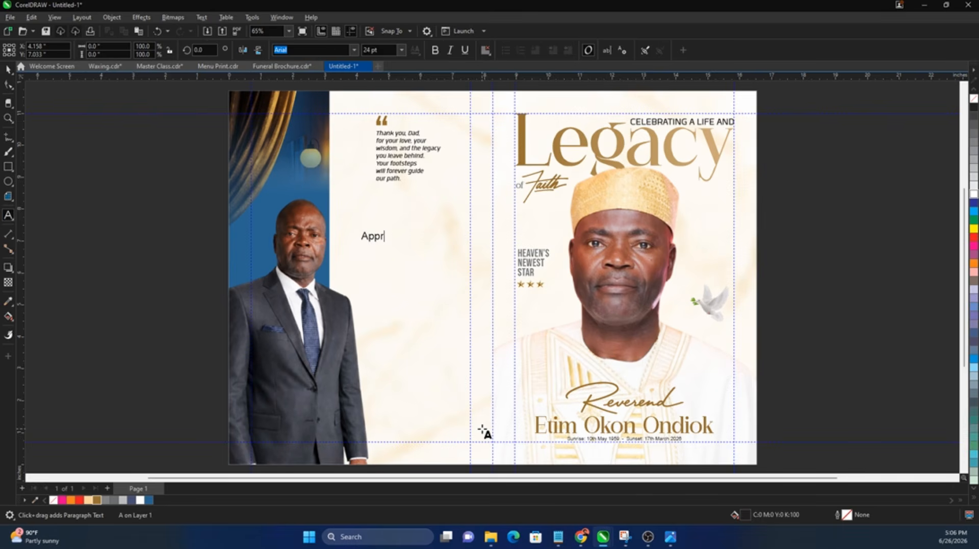
pyautogui.press('BackSpace')
pyautogui.press('BackSpace')
pyautogui.press('BackSpace')
pyautogui.write('iation')
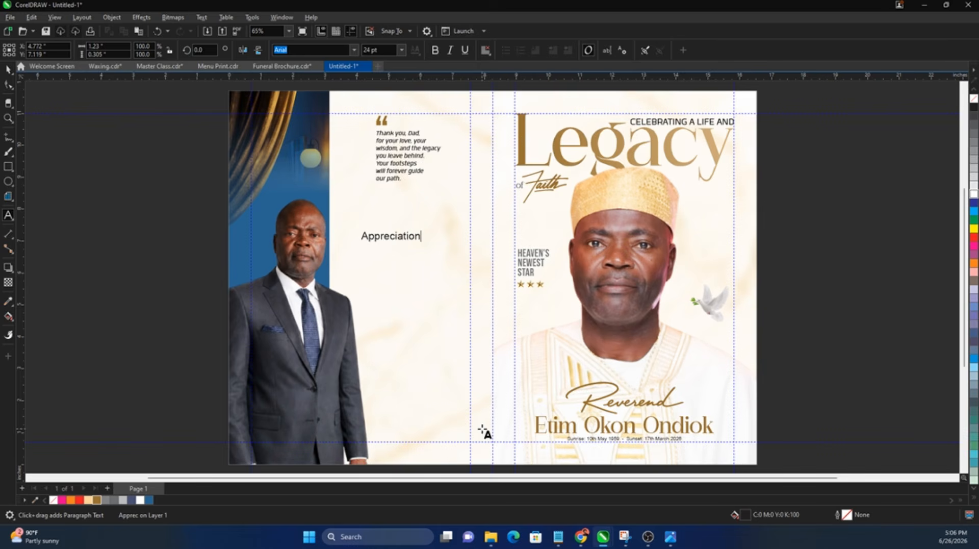
pyautogui.press('Escape')
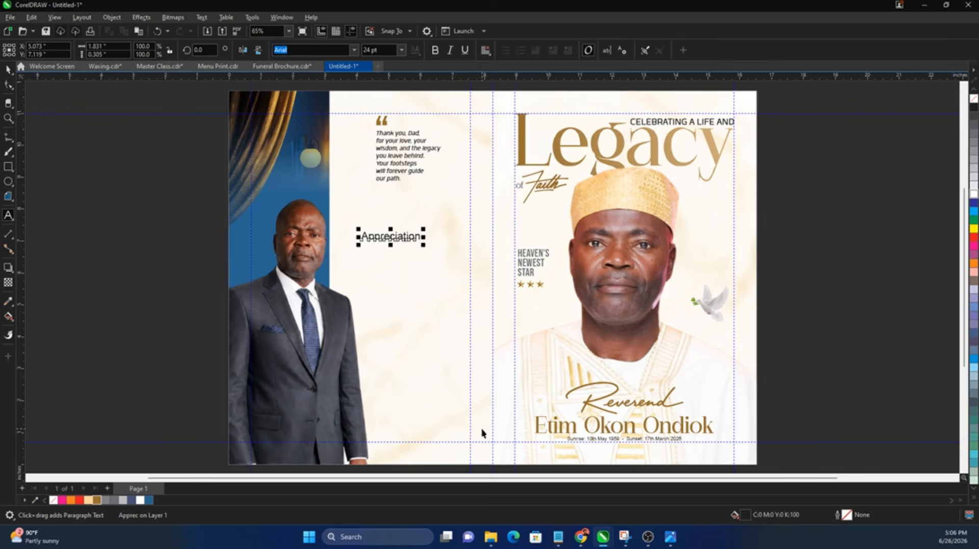
# Step: Set the heading in Stellar Moon Regular, enlarge it and left-align it with the quote
pyautogui.press('space')
pyautogui.write('Stellar Moon Regular')
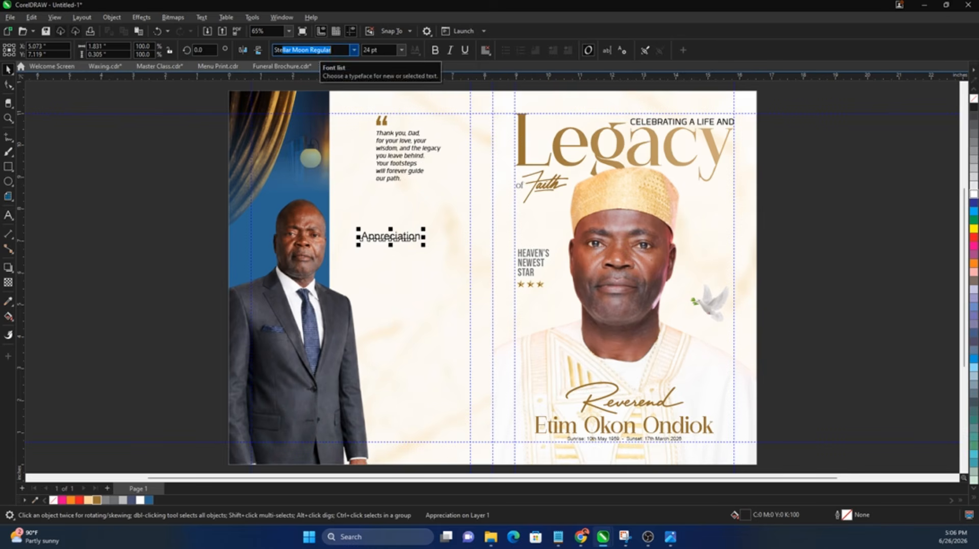
pyautogui.press('Return')
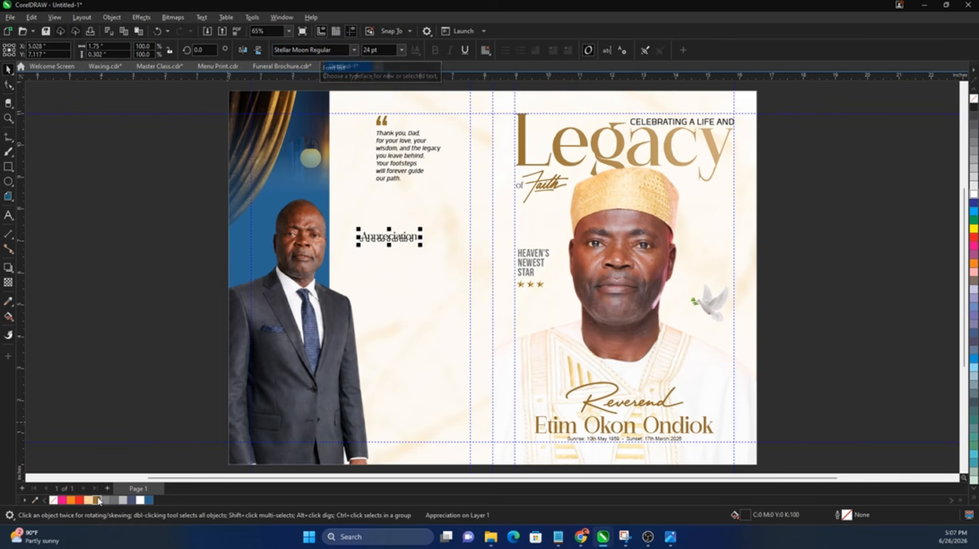
pyautogui.moveTo(422, 228); pyautogui.dragTo(443, 223)
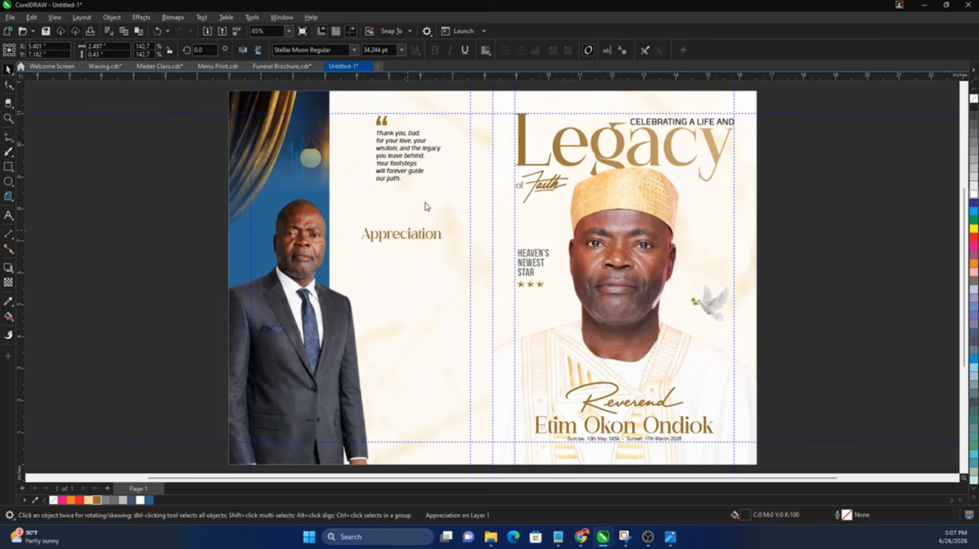
pyautogui.keyDown('shift'); pyautogui.click(395, 180); pyautogui.keyUp('shift')
pyautogui.press('l')
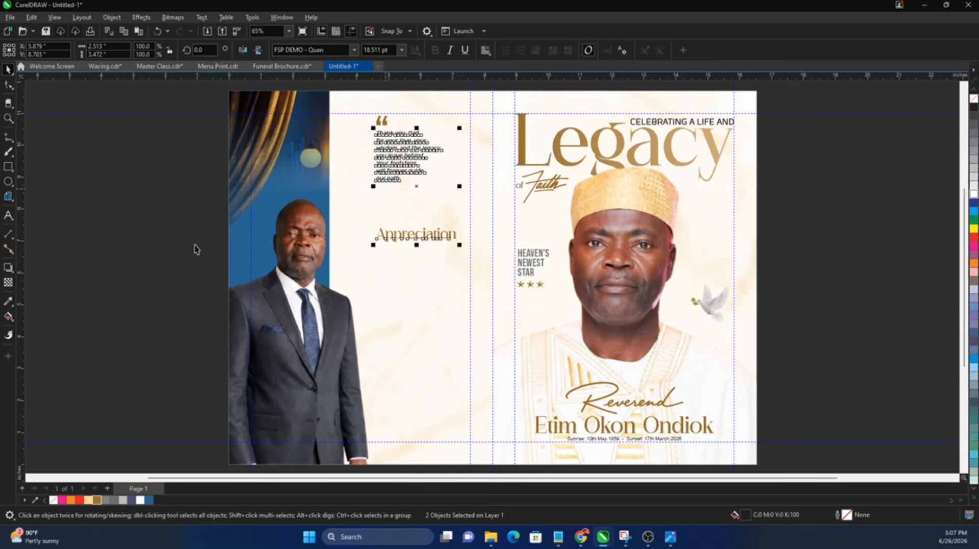
pyautogui.click(194, 247)
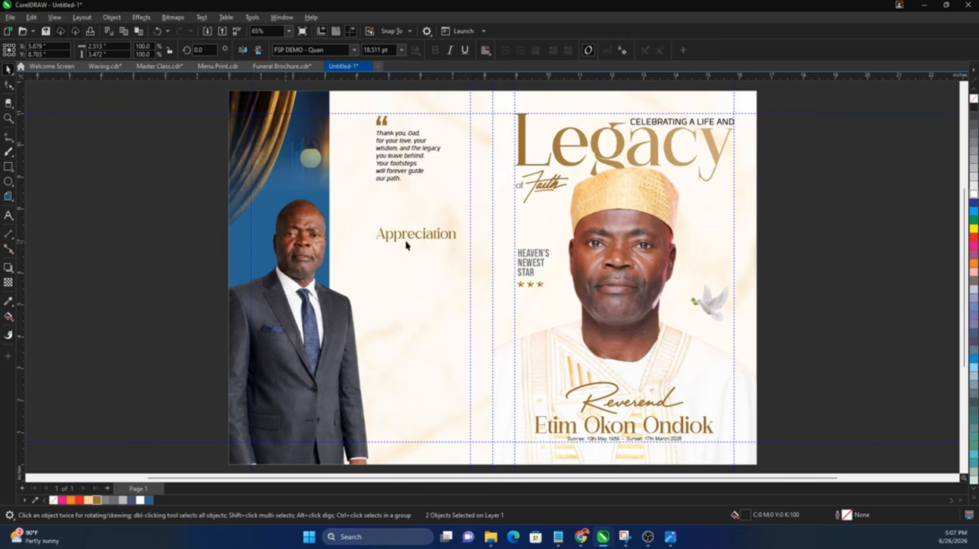
# Step: Copy a cover star under Appreciation and duplicate it into a row of six
pyautogui.click(541, 285)
pyautogui.moveTo(540, 284); pyautogui.dragTo(398, 257)
pyautogui.scroll(3, 377, 255)
pyautogui.hotkey('ctrl', 'd')
pyautogui.hotkey('ctrl', 'd')
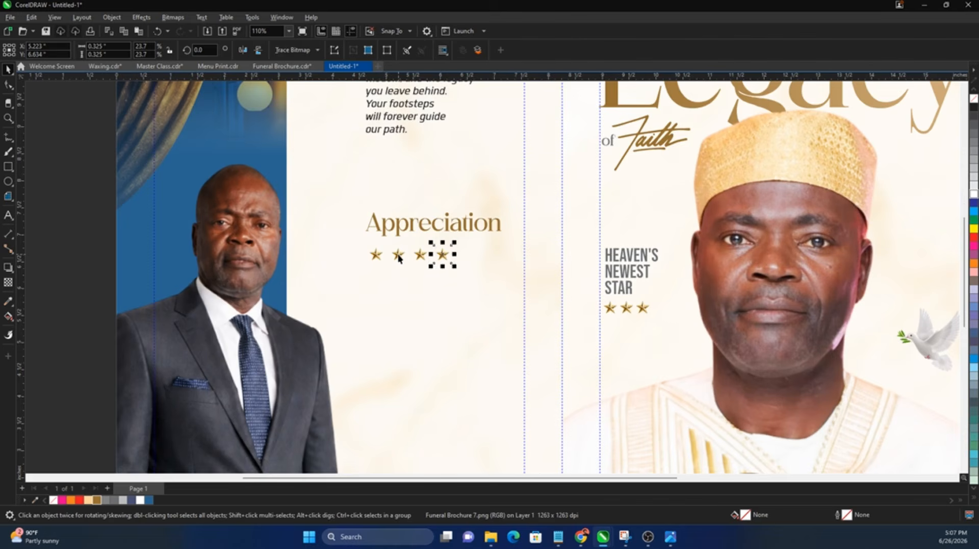
pyautogui.hotkey('ctrl', 'd')
pyautogui.hotkey('ctrl', 'd')
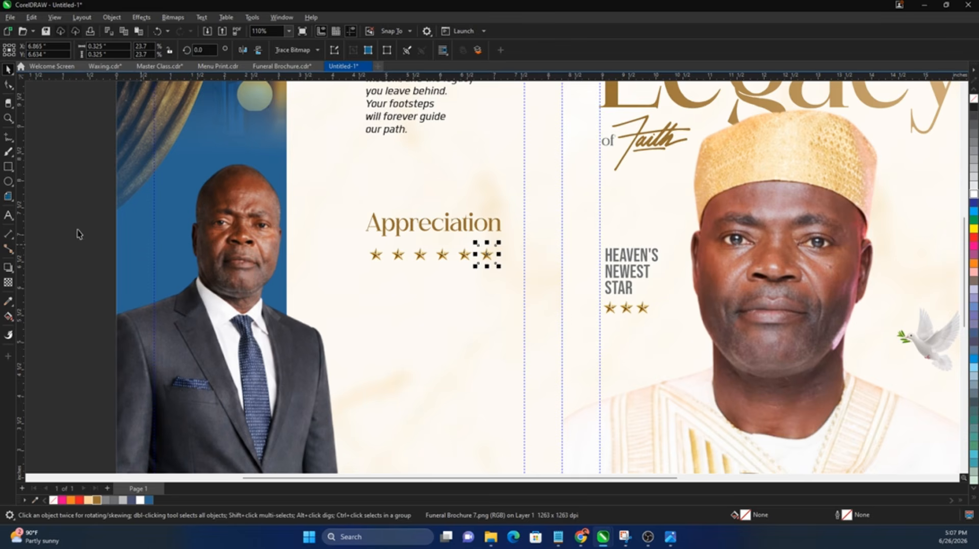
# Step: Group the six stars and centre them under the Appreciation heading
pyautogui.moveTo(70, 225); pyautogui.dragTo(478, 269)
pyautogui.hotkey('ctrl', 'g')
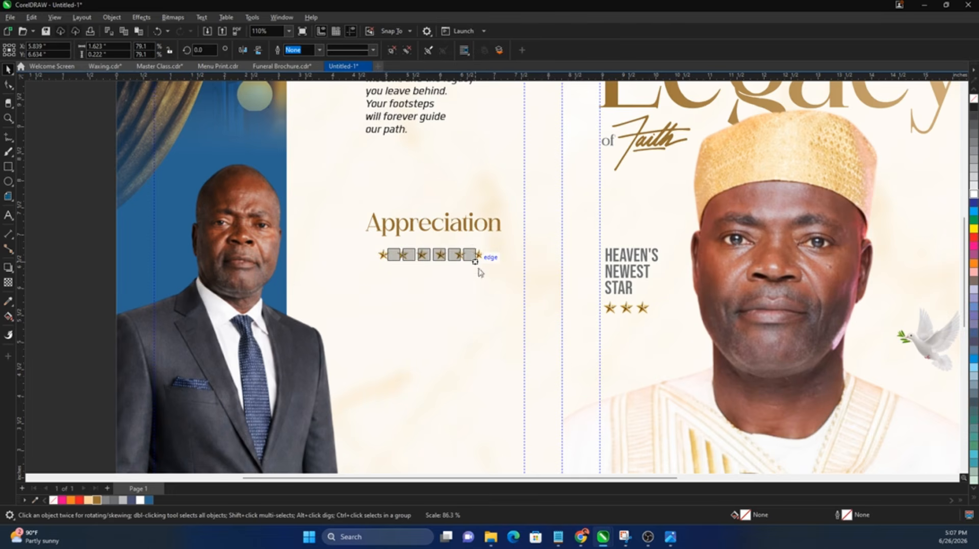
pyautogui.keyDown('shift'); pyautogui.click(460, 229); pyautogui.keyUp('shift')
pyautogui.press('c')
pyautogui.click(301, 249)
pyautogui.scroll(-2, 302, 249)
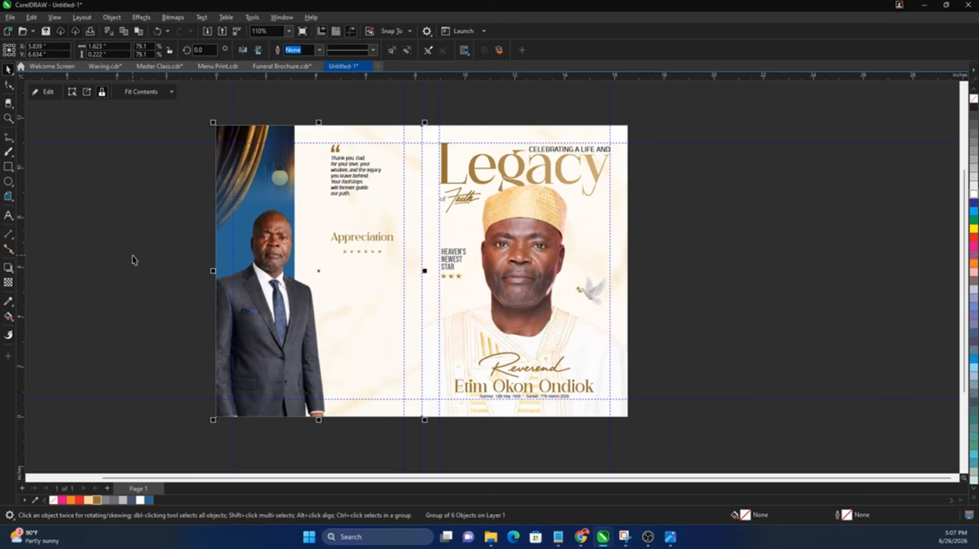
pyautogui.click(134, 260)
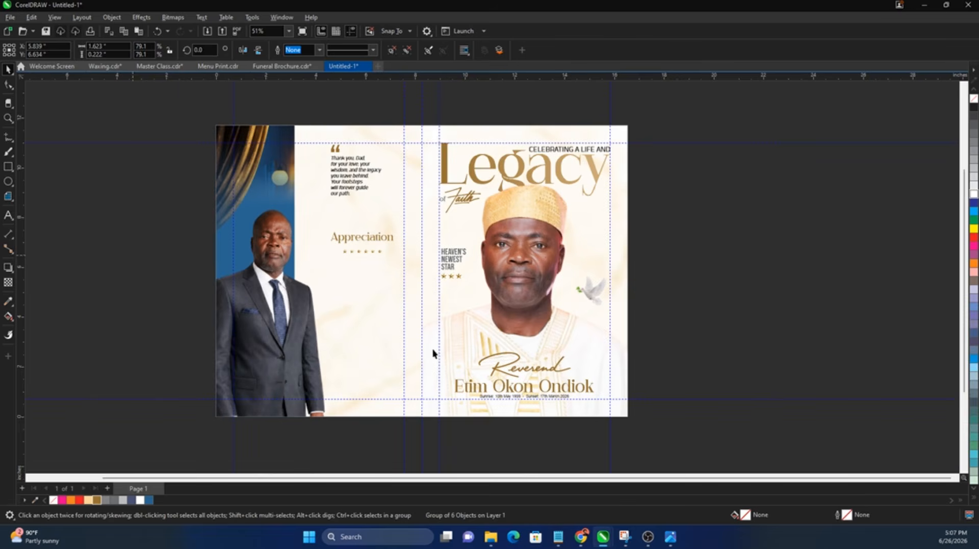
# Step: Select the appreciation message paragraphs in Notepad, then return to CorelDRAW's Text tool
pyautogui.click(558, 538)
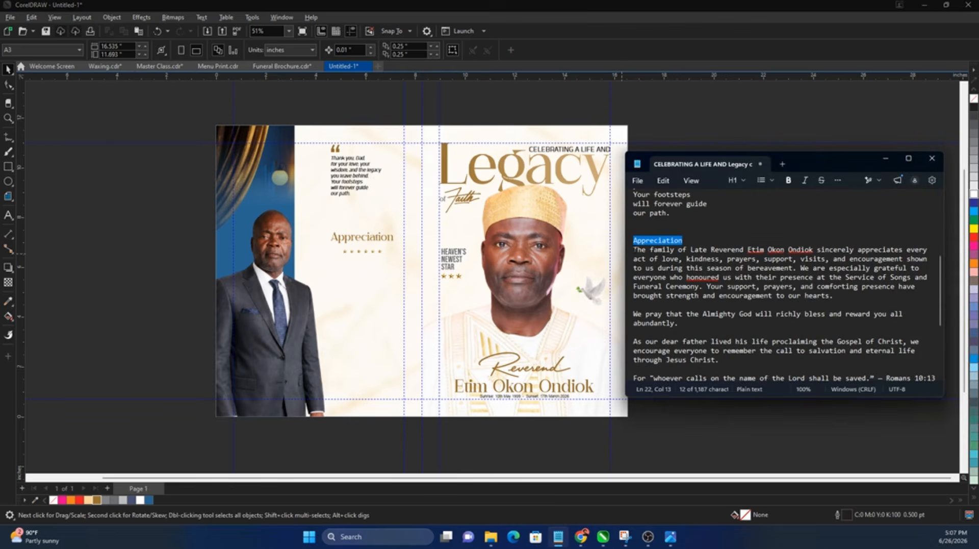
pyautogui.moveTo(634, 249); pyautogui.dragTo(847, 277)
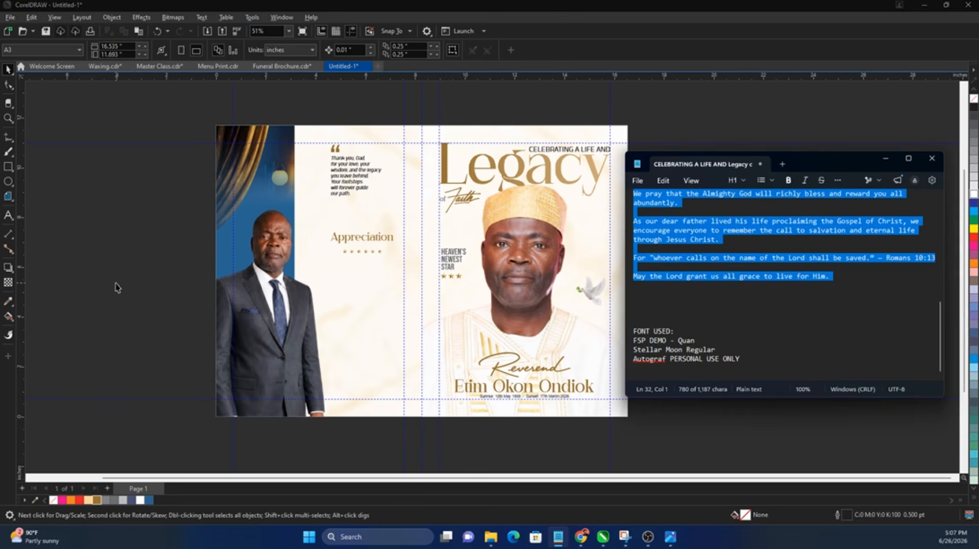
pyautogui.click(51, 270)
pyautogui.click(8, 215)
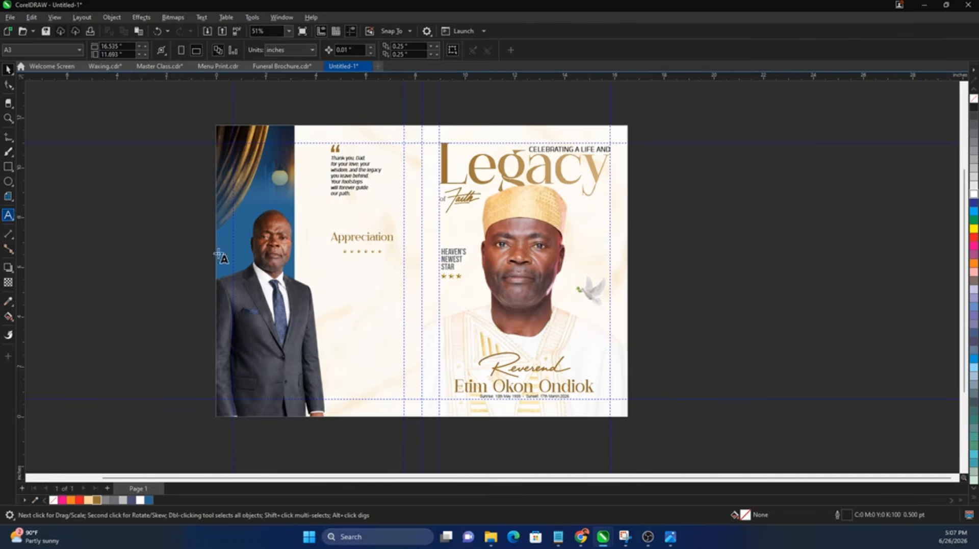
# Step: Paste the appreciation message into a paragraph frame below the stars and fully justify it
pyautogui.moveTo(328, 259); pyautogui.dragTo(401, 370)
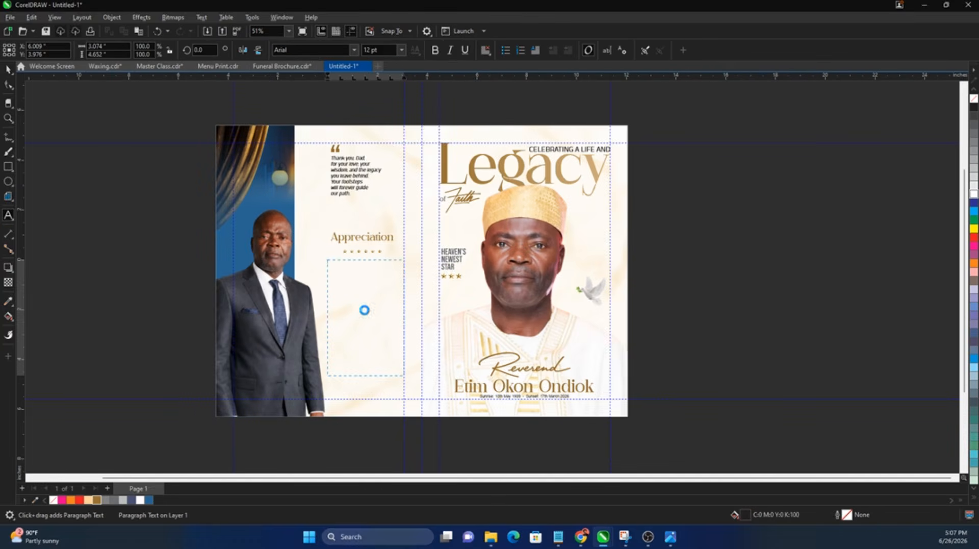
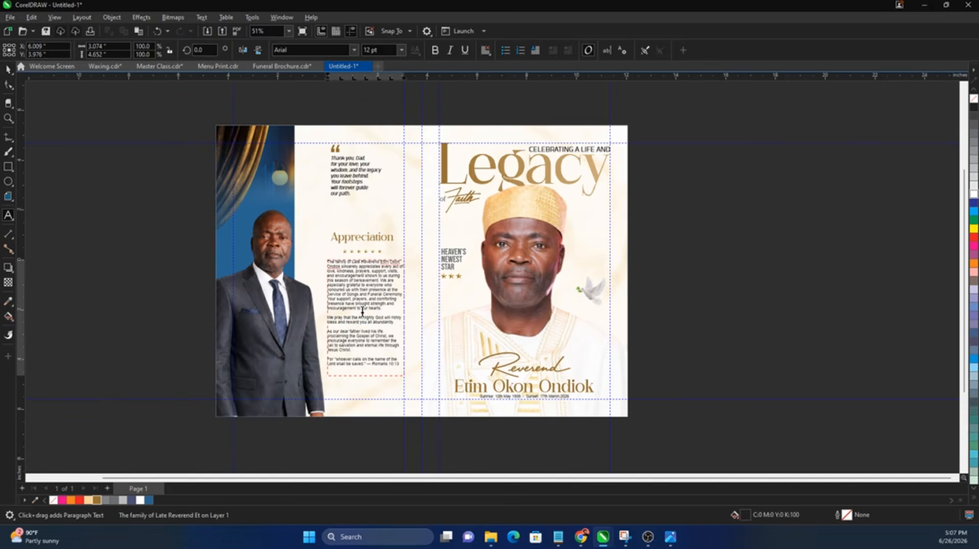
pyautogui.hotkey('ctrl', 'a')
pyautogui.hotkey('ctrl', 'j')
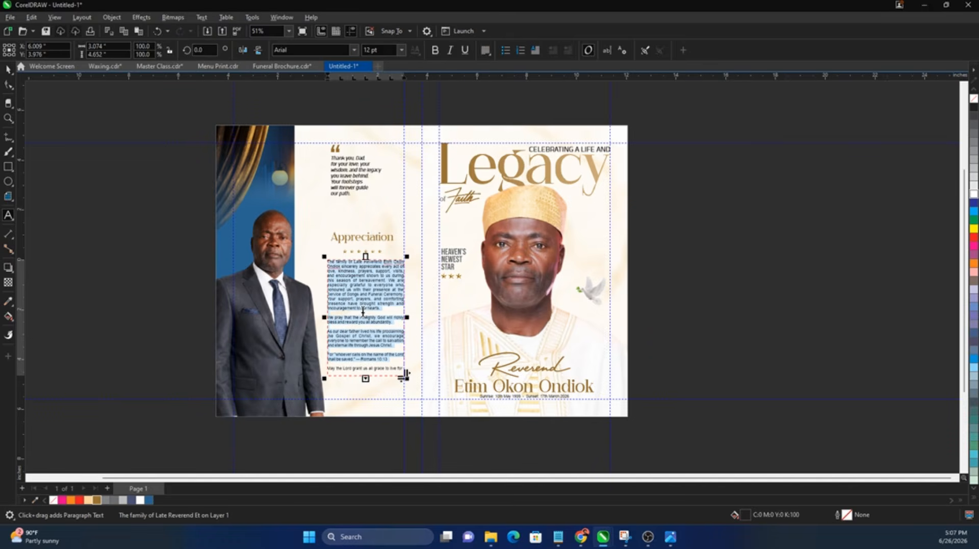
pyautogui.scroll(1, 364, 311)
pyautogui.scroll(1, 364, 311)
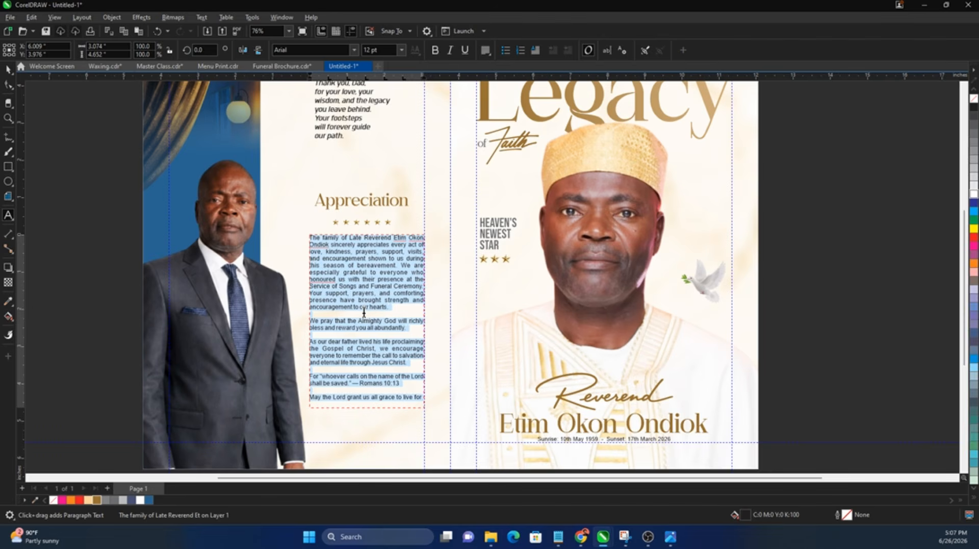
pyautogui.hotkey('ctrl', 'space')
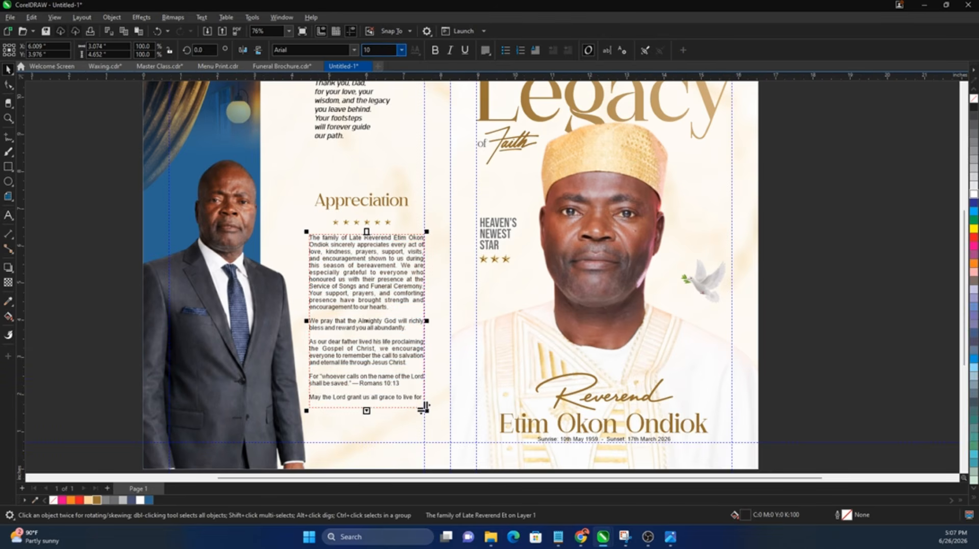
pyautogui.moveTo(366, 410); pyautogui.dragTo(373, 374)
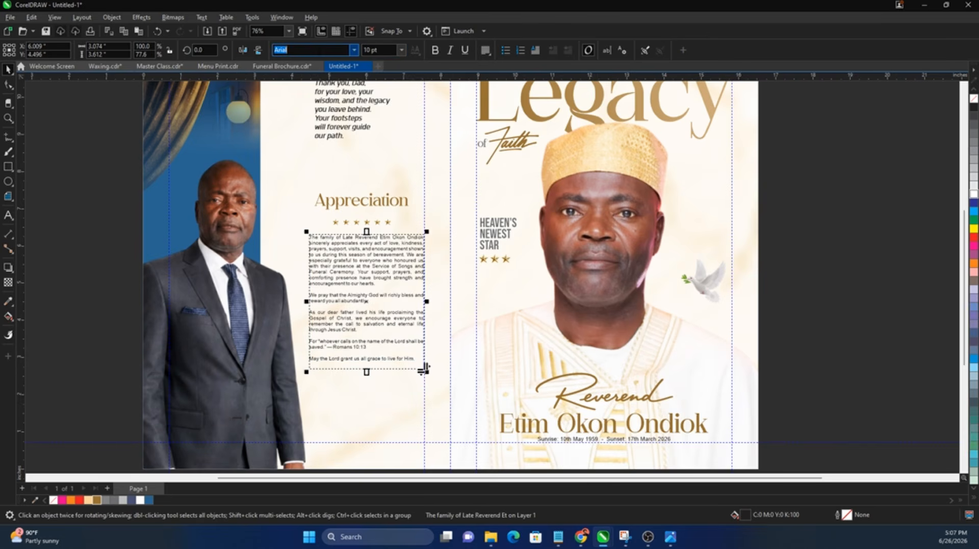
# Step: Set the paragraph's font to FSP DEMO - Quan at 12 pt
pyautogui.write('FSP DEMO - Quan')
pyautogui.press('Return')
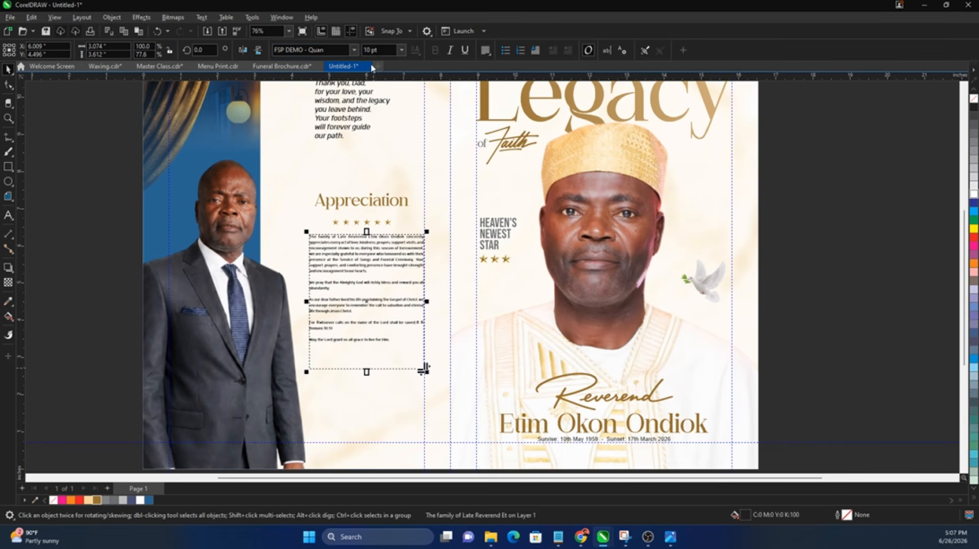
pyautogui.click(377, 49)
pyautogui.write('12')
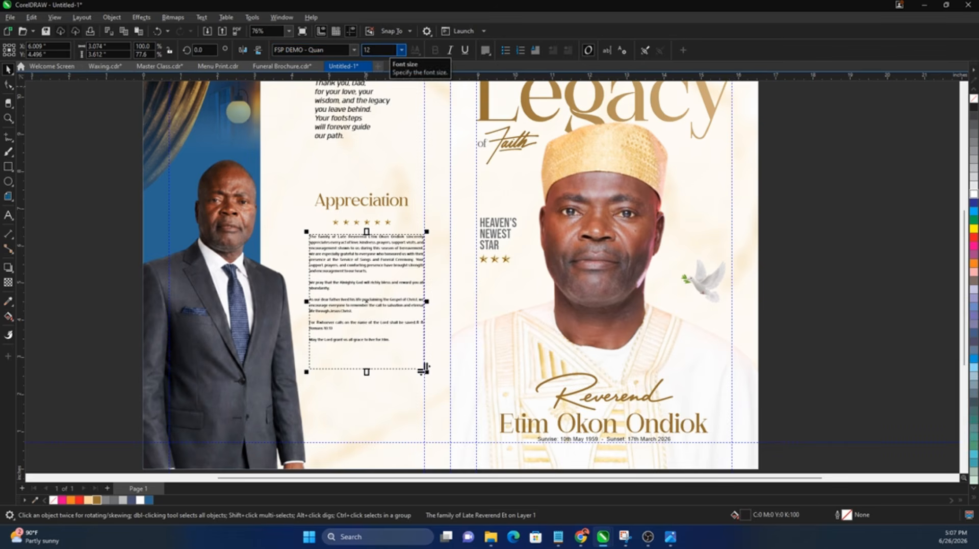
pyautogui.press('Return')
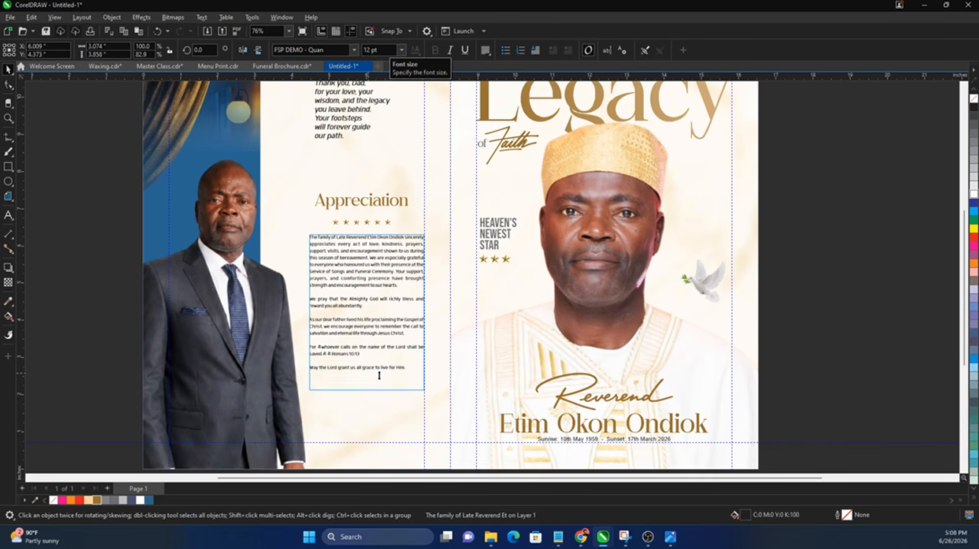
# Step: Turn the appreciation paragraph's first letter T into a large drop cap
pyautogui.moveTo(379, 375); pyautogui.dragTo(379, 379)
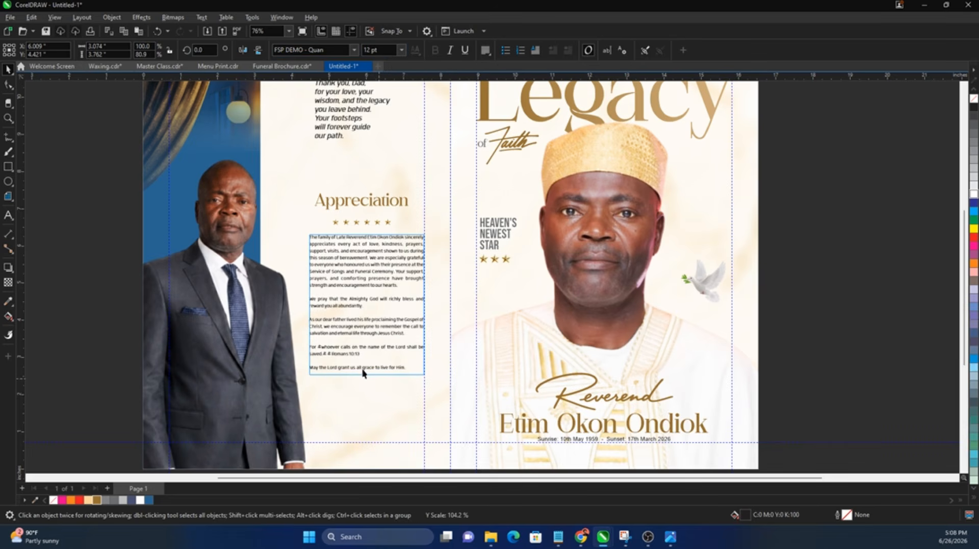
pyautogui.scroll(2, 312, 238)
pyautogui.doubleClick(312, 238)
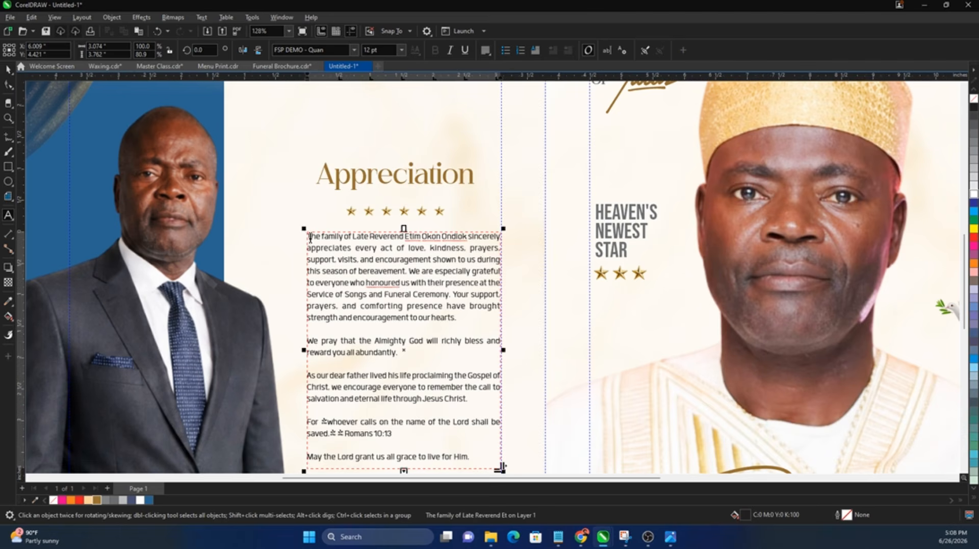
pyautogui.moveTo(311, 238); pyautogui.dragTo(306, 239)
pyautogui.click(535, 54)
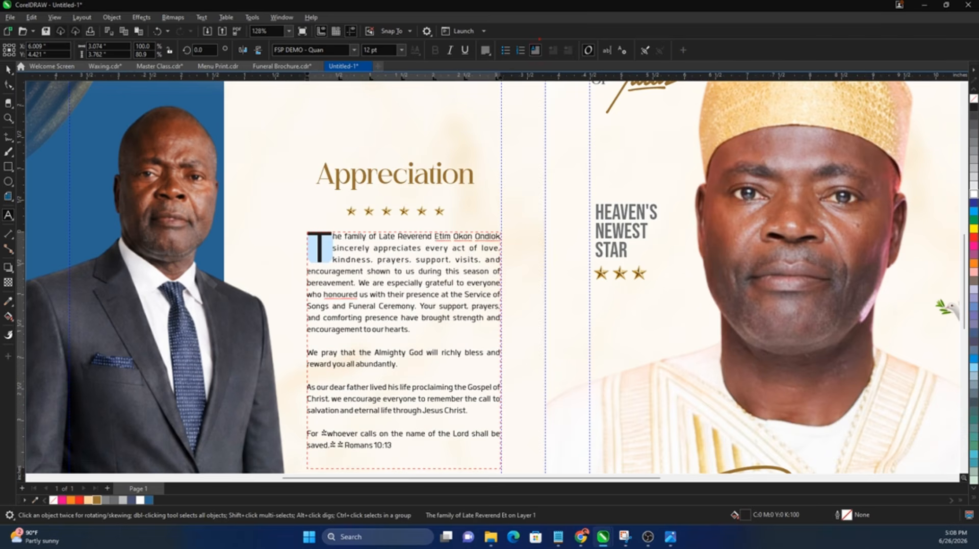
pyautogui.moveTo(554, 79); pyautogui.dragTo(600, 37)
# Step: Lengthen the paragraph frame so the closing blessing line shows
pyautogui.click(375, 245)
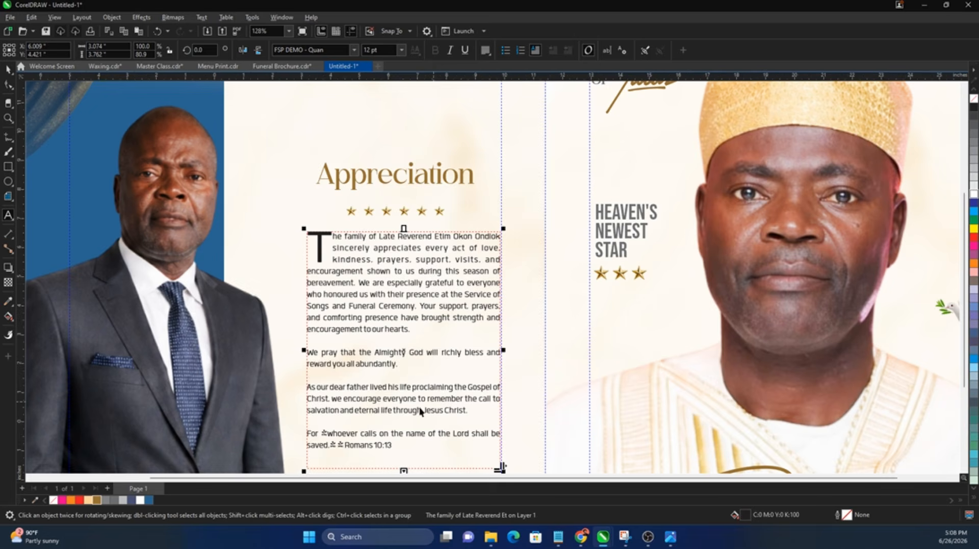
pyautogui.scroll(-2, 376, 245)
pyautogui.moveTo(388, 352); pyautogui.dragTo(388, 359)
# Step: Move the heading, stars and paragraph together slightly higher on the panel
pyautogui.click(159, 348)
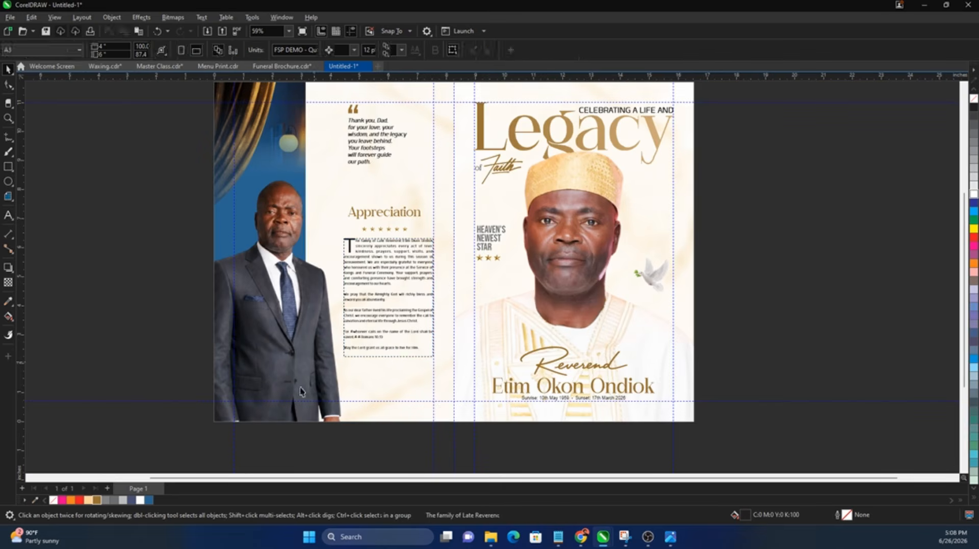
pyautogui.moveTo(441, 194); pyautogui.dragTo(442, 193)
pyautogui.moveTo(387, 284); pyautogui.dragTo(388, 269)
pyautogui.click(81, 323)
pyautogui.scroll(3, 395, 342)
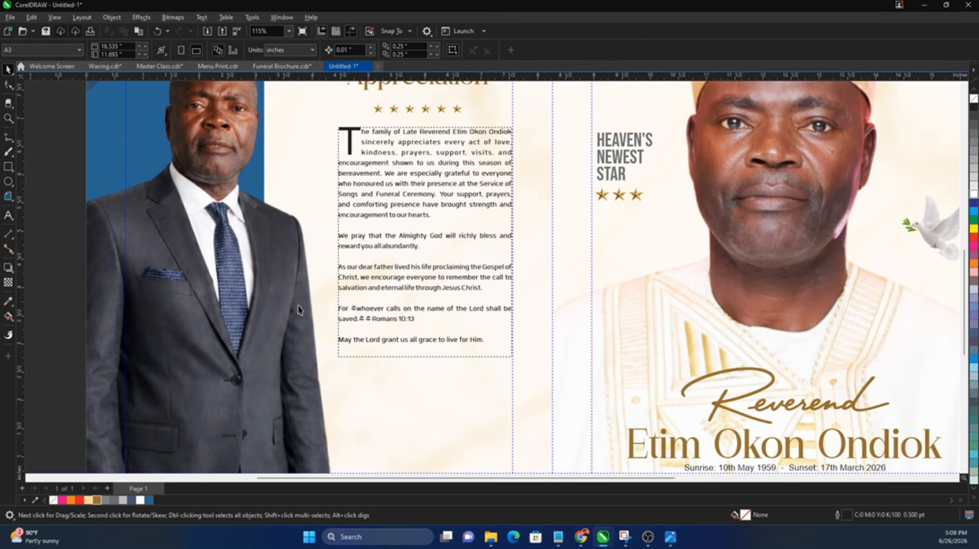
# Step: Set the placeholder glyph before 'whoever' in Poppins so it shows a proper quotation mark
pyautogui.scroll(4, 382, 314)
pyautogui.doubleClick(343, 310)
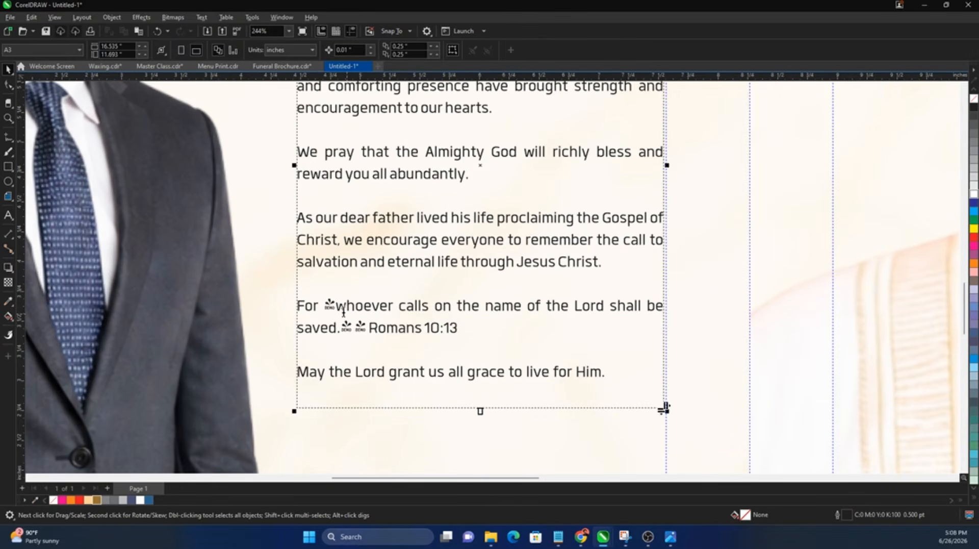
pyautogui.moveTo(336, 307); pyautogui.dragTo(327, 306)
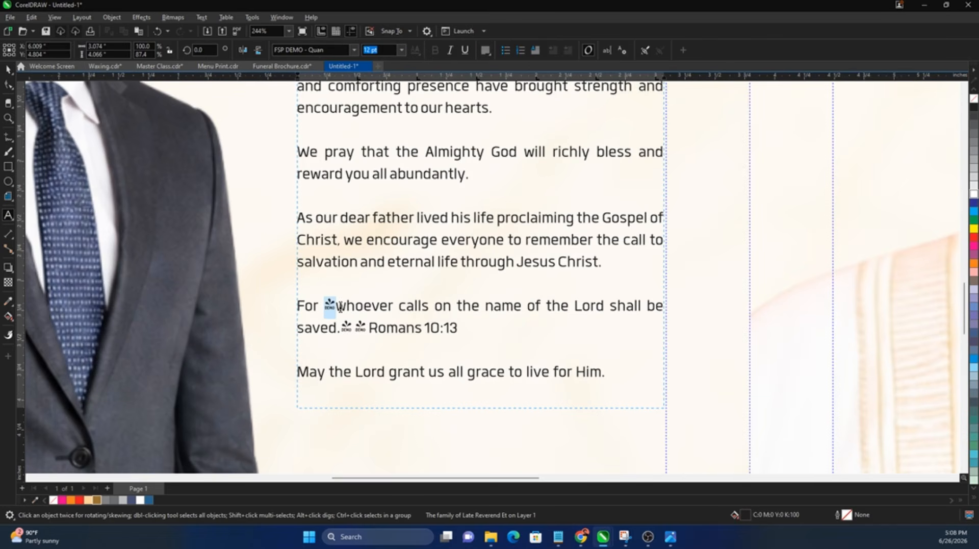
pyautogui.click(316, 50)
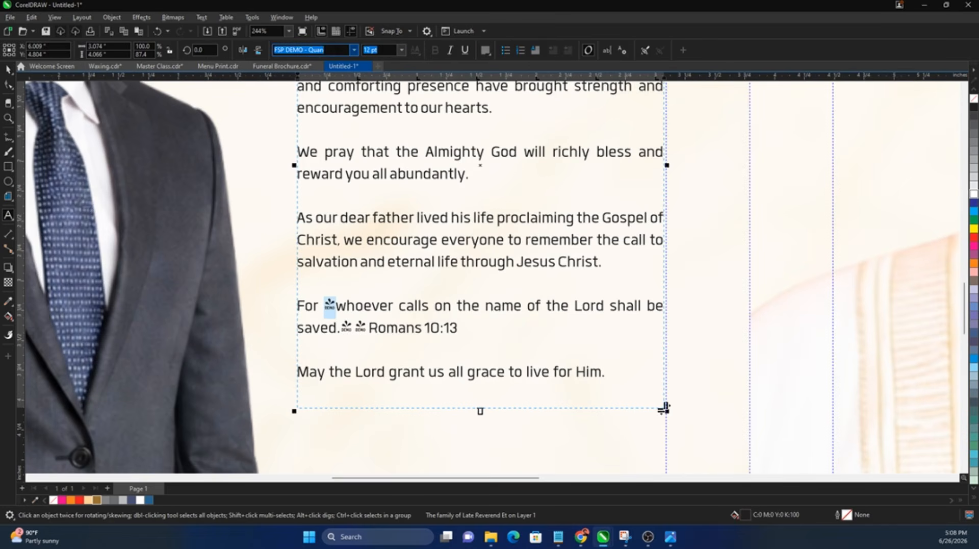
pyautogui.write('Poppins')
pyautogui.press('Return')
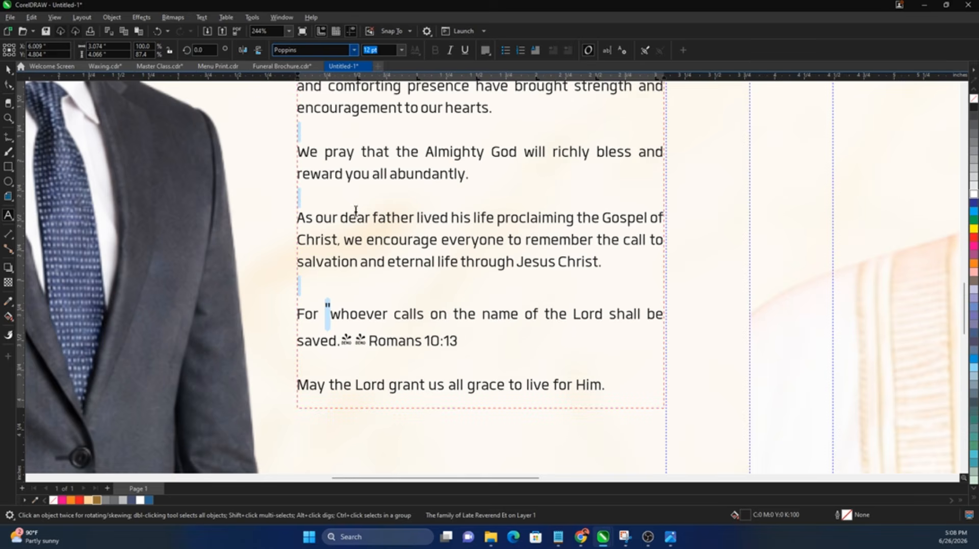
pyautogui.click(386, 51)
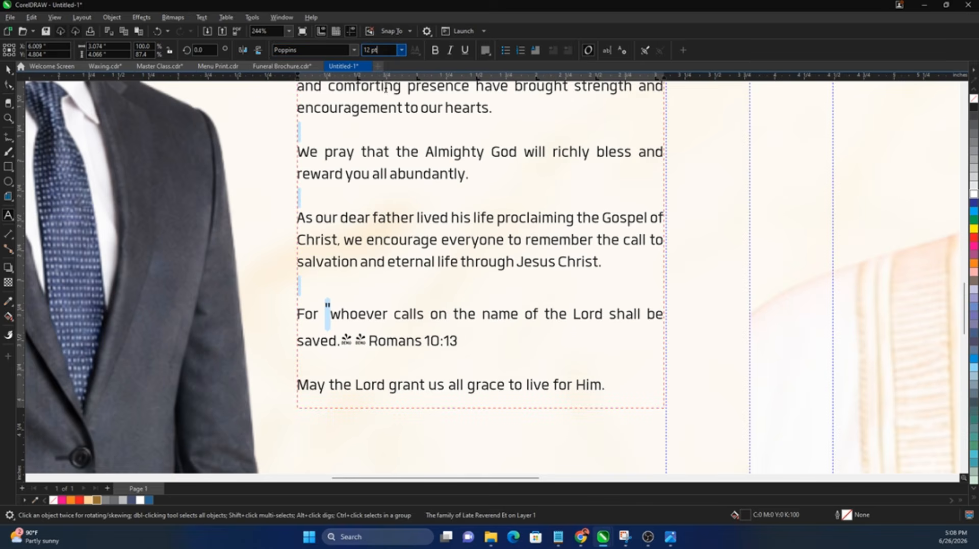
# Step: Render the two broken glyphs after 'saved.' in Poppins
pyautogui.moveTo(341, 341); pyautogui.dragTo(367, 340)
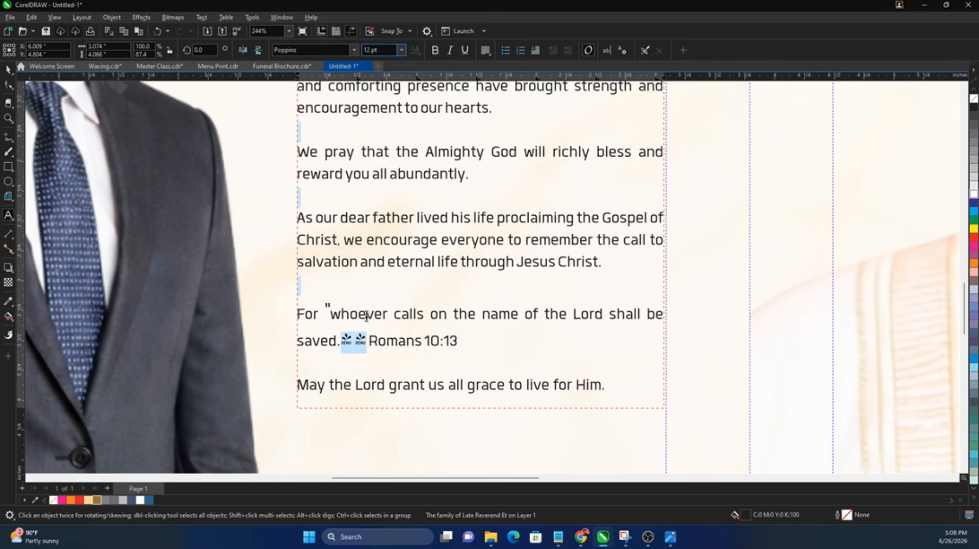
pyautogui.write('Pop')
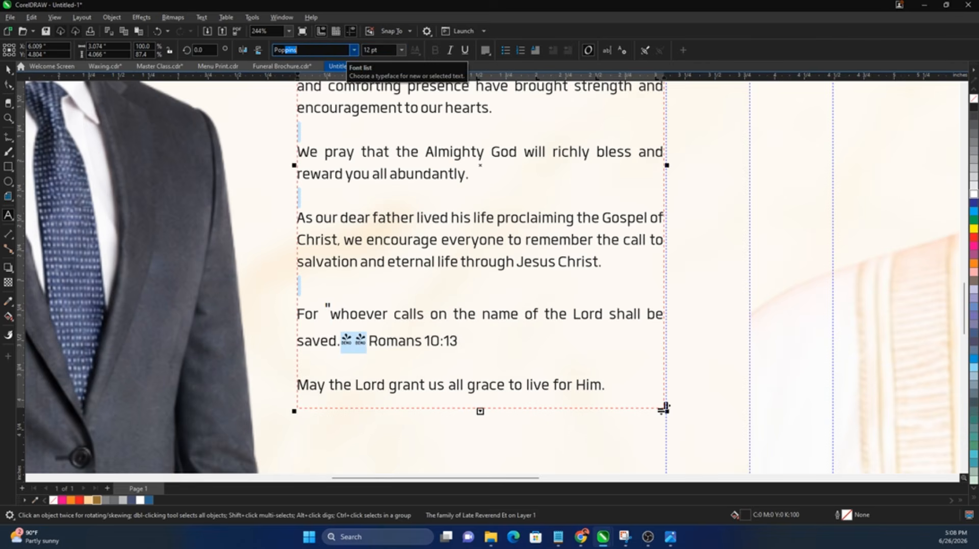
pyautogui.press('Return')
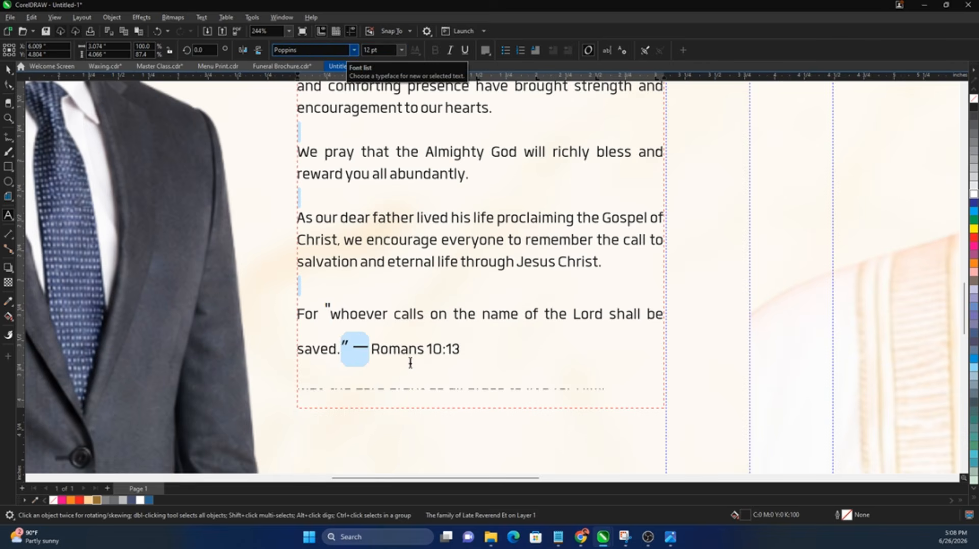
pyautogui.click(375, 343)
# Step: Set the dash before 'Romans 10:13' to 10 pt
pyautogui.moveTo(369, 346); pyautogui.dragTo(353, 347)
pyautogui.write('1')
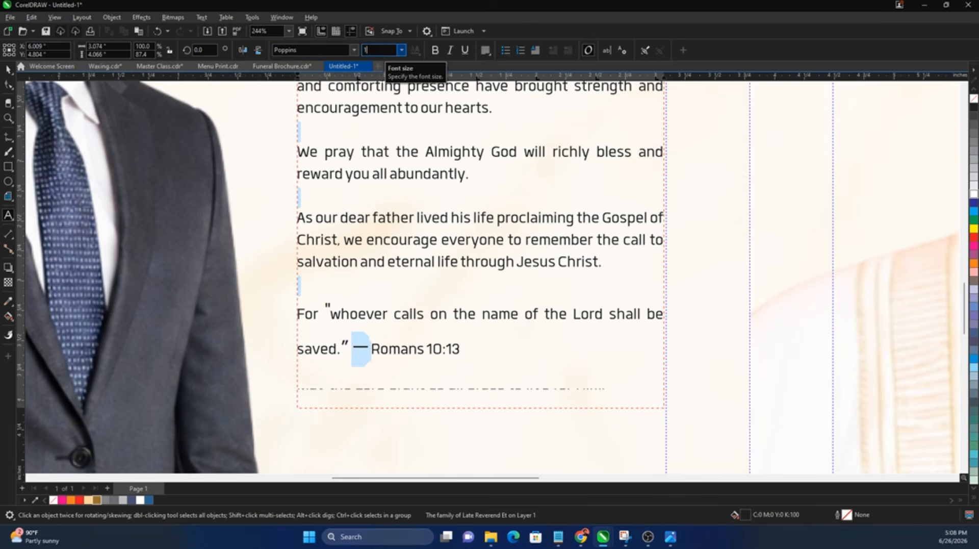
pyautogui.write('0')
pyautogui.press('Return')
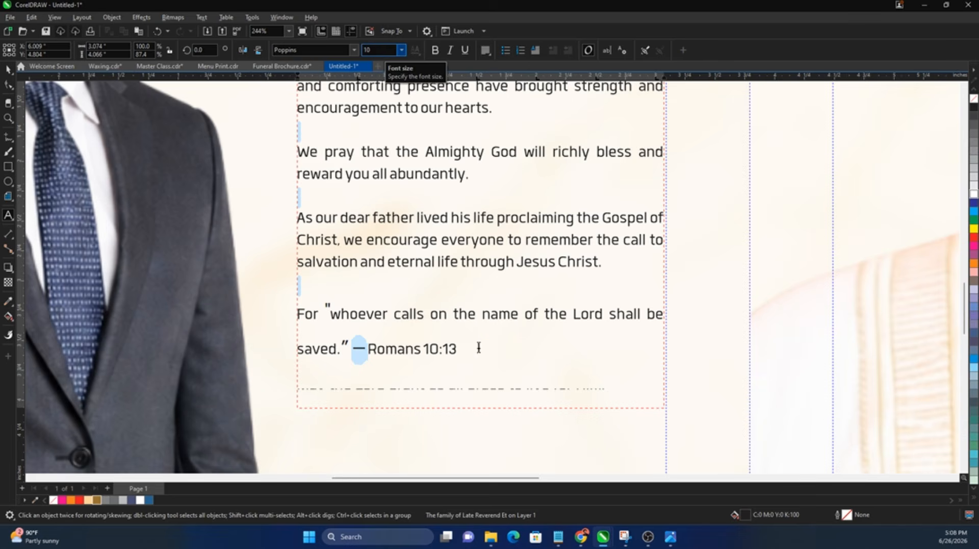
# Step: Enlarge the quote frame to reveal its last line, then zoom out to the spread
pyautogui.hotkey('ctrl', 'space')
pyautogui.moveTo(479, 411); pyautogui.dragTo(494, 431)
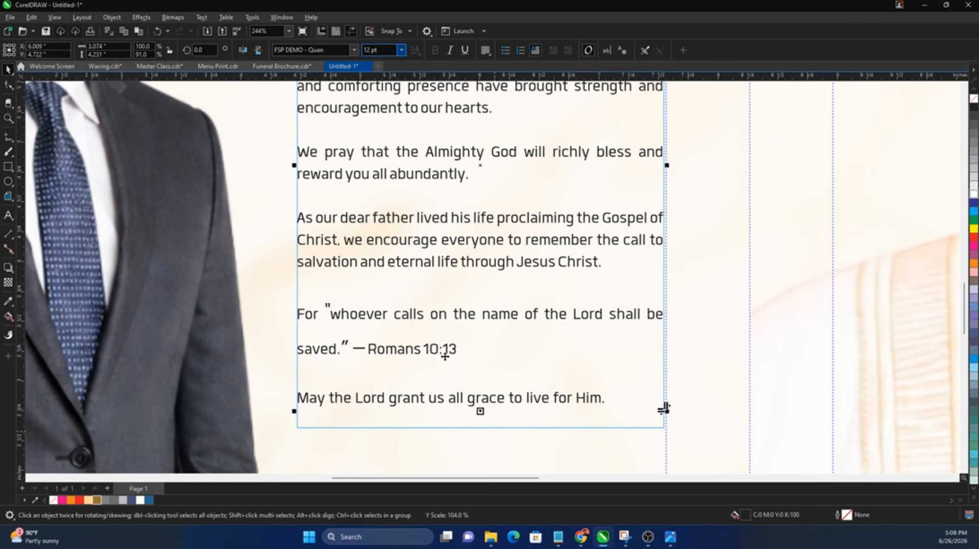
pyautogui.scroll(-1, 445, 356)
pyautogui.scroll(-5, 445, 355)
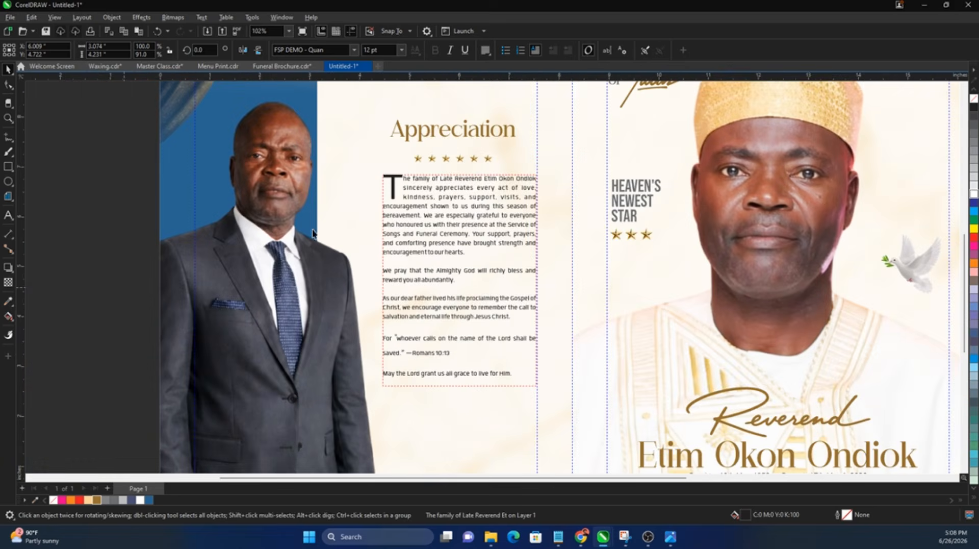
pyautogui.scroll(-3, 312, 233)
pyautogui.click(140, 282)
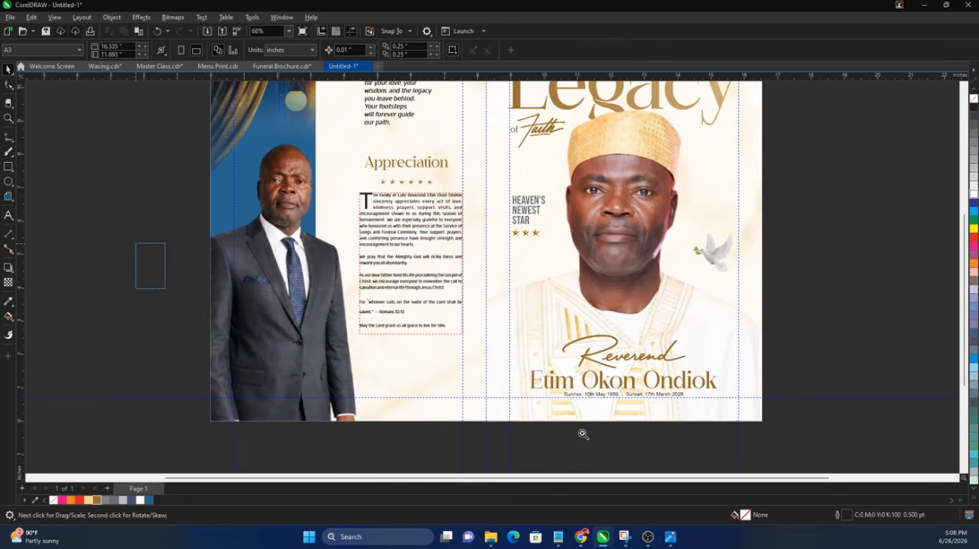
# Step: Add a 'Signed:' text label below the appreciation paragraph
pyautogui.scroll(5, 527, 270)
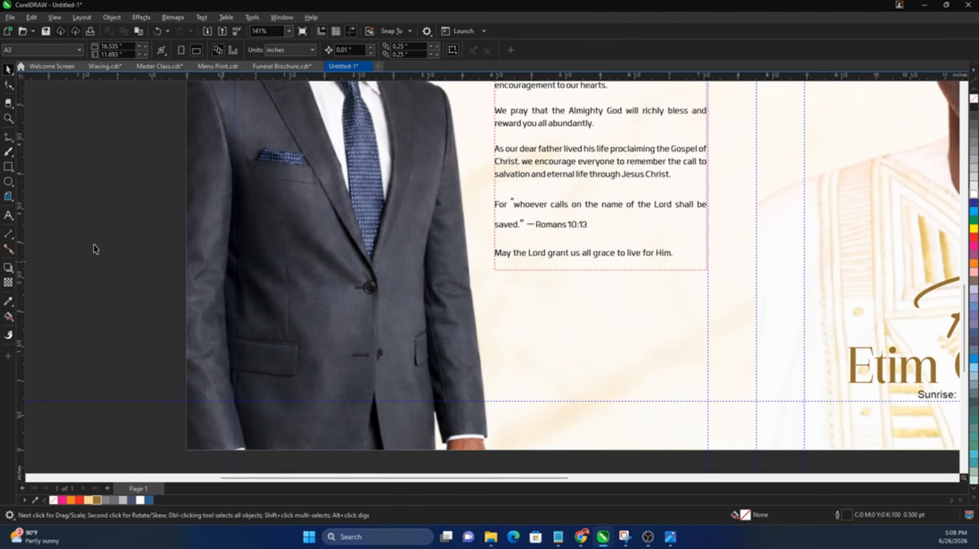
pyautogui.click(8, 215)
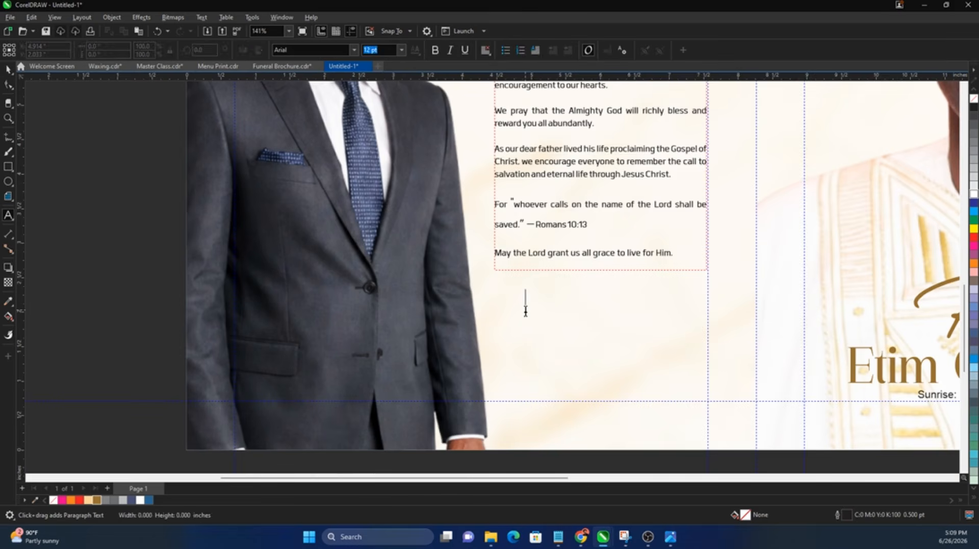
pyautogui.write('Signd')
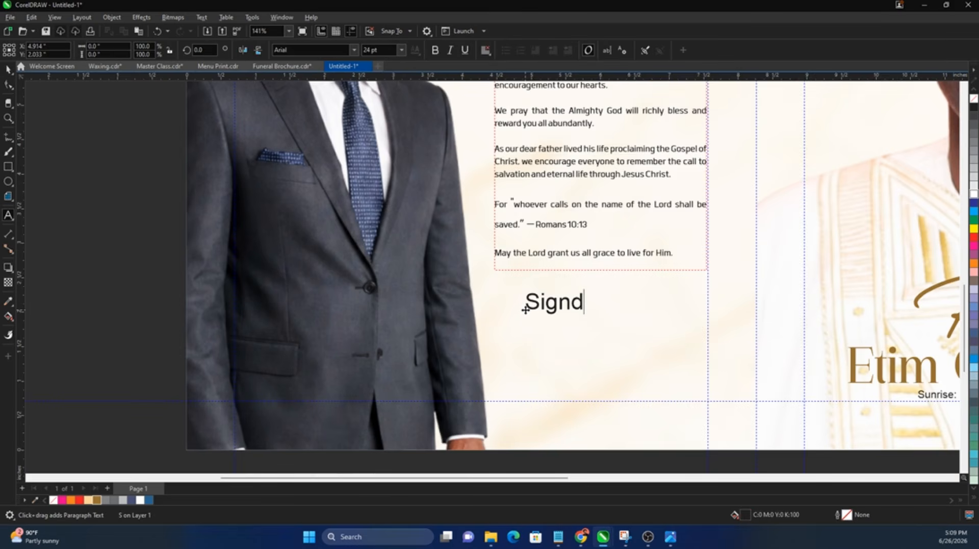
pyautogui.press('BackSpace')
pyautogui.write('ed:')
pyautogui.hotkey('ctrl', 'space')
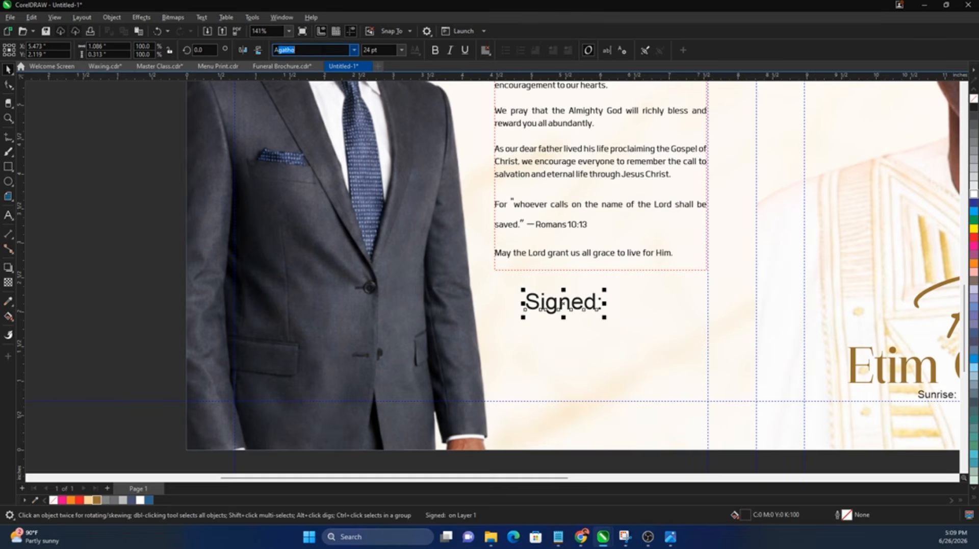
# Step: Set 'Signed:' in the Autograf script font and shrink it to about 16 pt
pyautogui.press('BackSpace')
pyautogui.press('BackSpace')
pyautogui.press('BackSpace')
pyautogui.write('Au')
pyautogui.press('Return')
pyautogui.moveTo(588, 319); pyautogui.dragTo(544, 325)
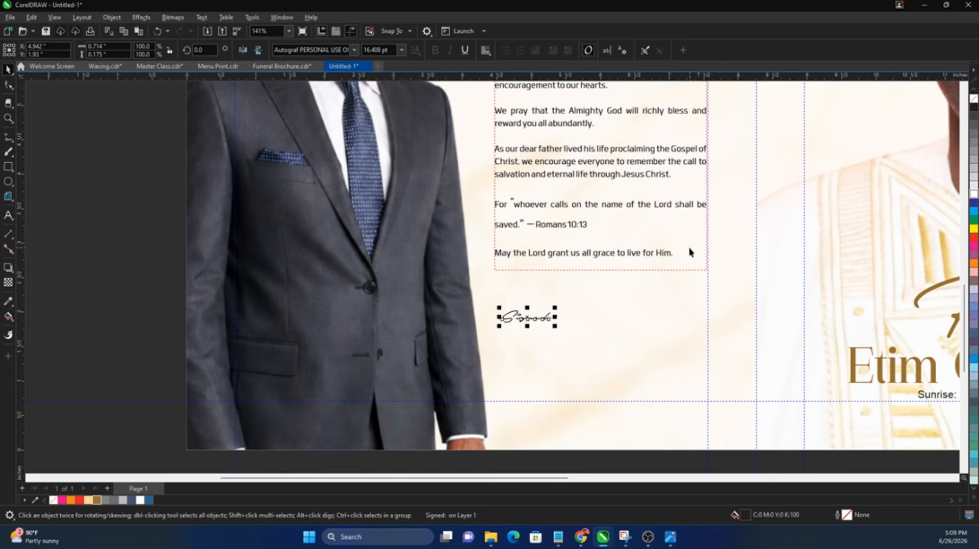
pyautogui.click(685, 255)
pyautogui.doubleClick(684, 256)
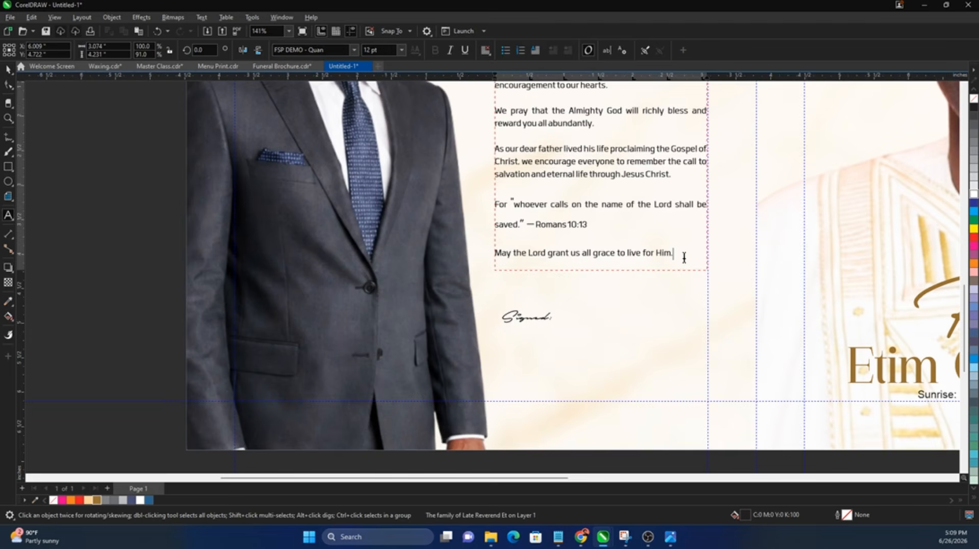
pyautogui.hotkey('ctrl', 'space')
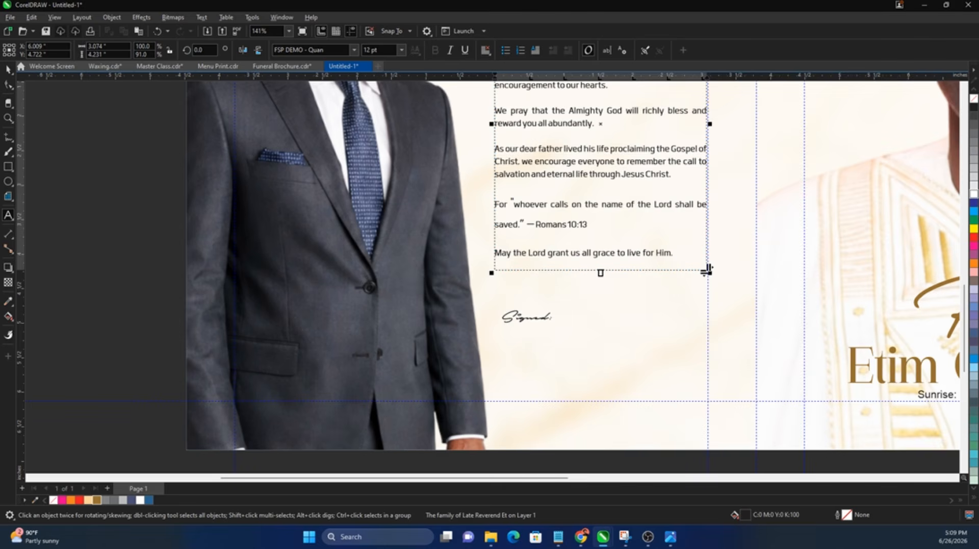
# Step: Add a 'THE FAMILY' label beside Signed: and scale it to about 41%
pyautogui.click(581, 322)
pyautogui.write('THE FSM')
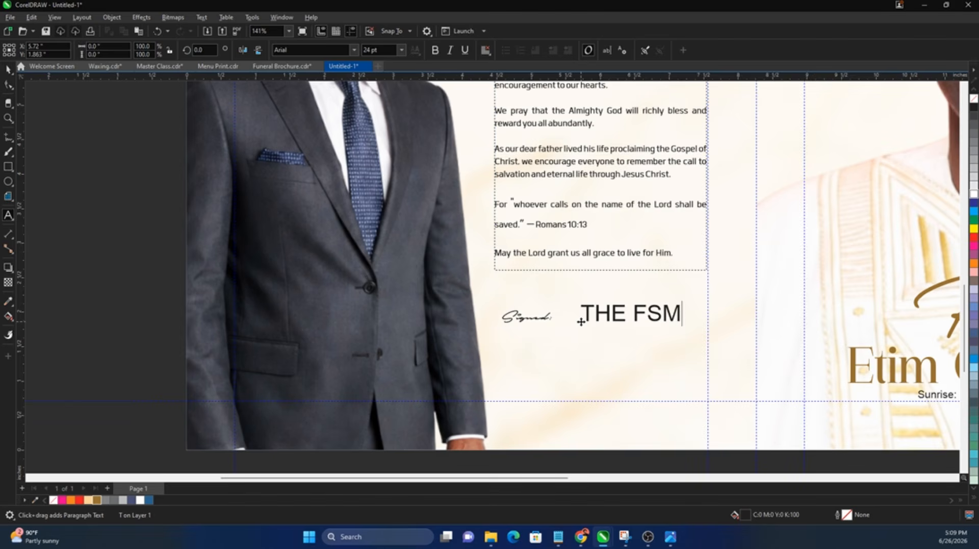
pyautogui.press('BackSpace')
pyautogui.press('BackSpace')
pyautogui.write('AMILY')
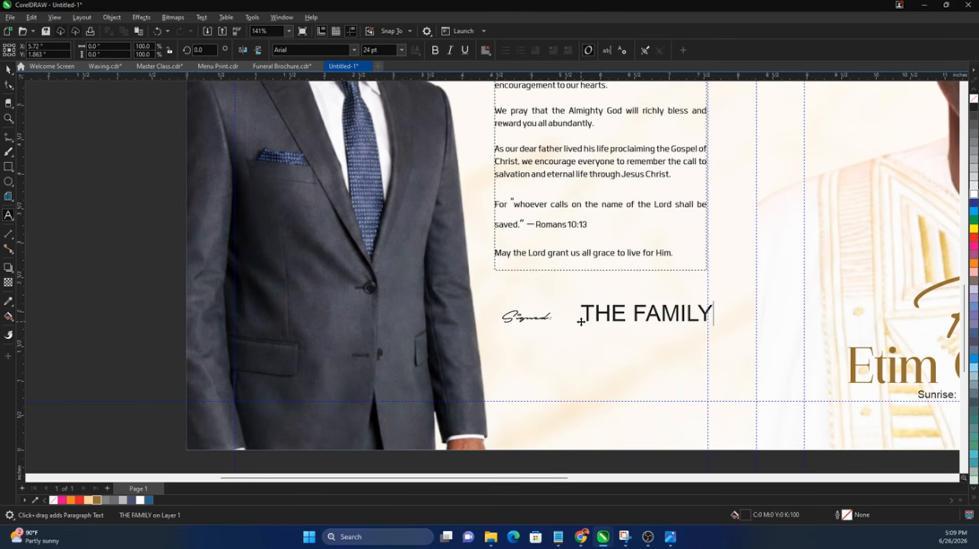
pyautogui.hotkey('ctrl', 'space')
pyautogui.moveTo(701, 324); pyautogui.dragTo(639, 331)
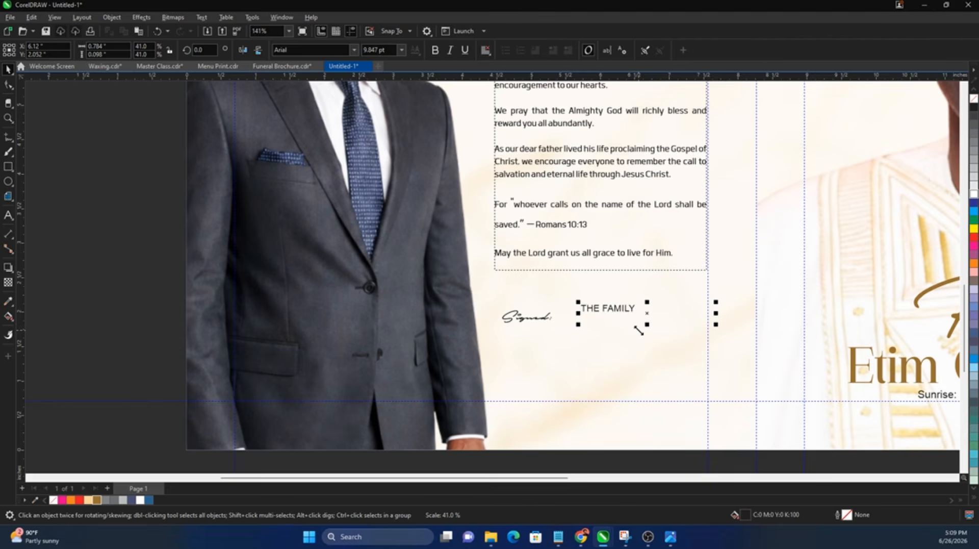
# Step: Retype the label as 'For the family' and place it right beside Signed:
pyautogui.click(623, 306)
pyautogui.click(623, 307)
pyautogui.hotkey('ctrl', 'a')
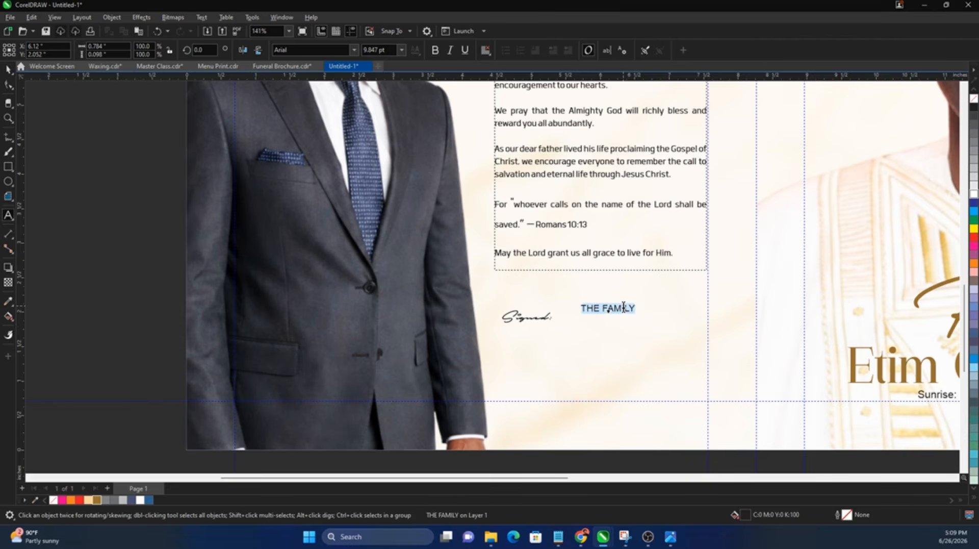
pyautogui.write('For the family')
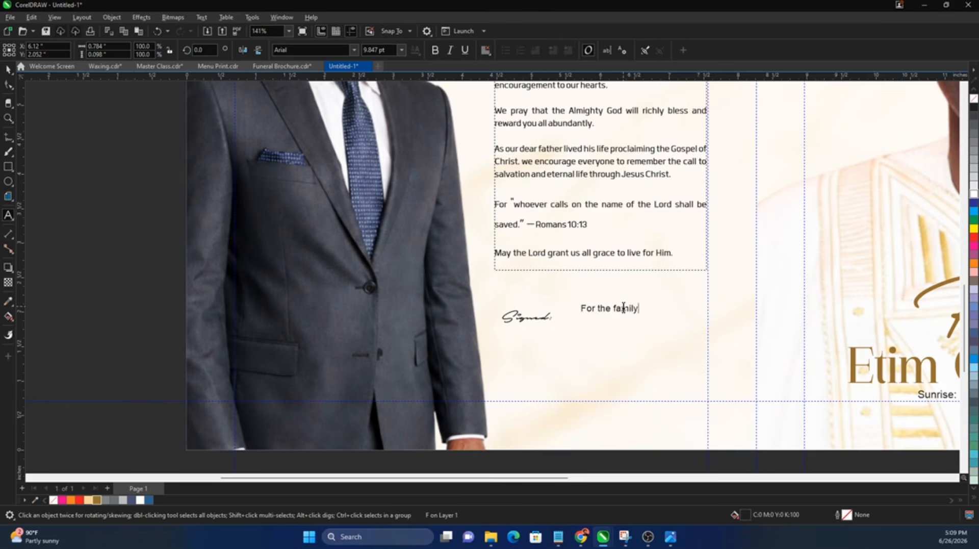
pyautogui.hotkey('ctrl', 'space')
pyautogui.moveTo(587, 326); pyautogui.dragTo(568, 335)
# Step: Raise the Signed:/For the family pair under the paragraph, leaving a copy lower down
pyautogui.moveTo(471, 303); pyautogui.dragTo(663, 336)
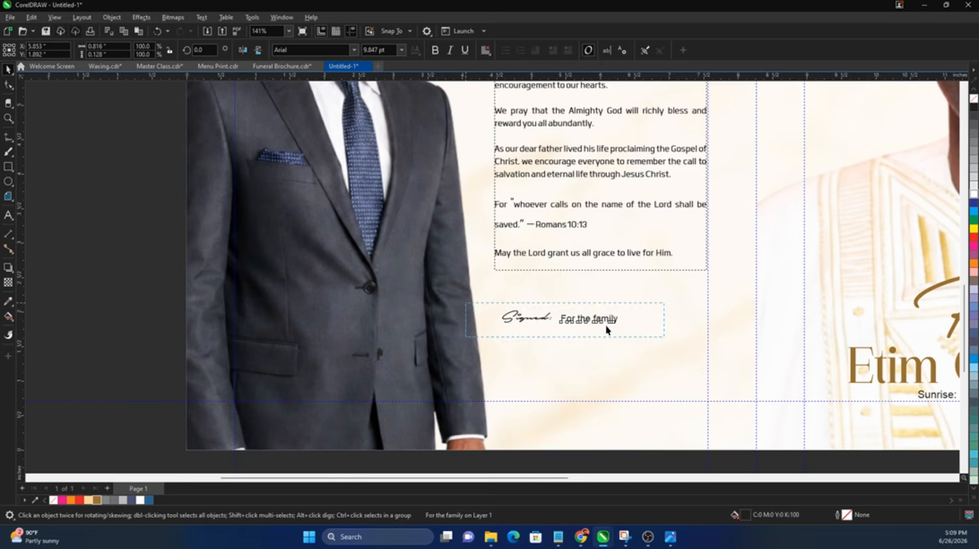
pyautogui.moveTo(606, 321); pyautogui.dragTo(643, 382)
pyautogui.click(591, 329)
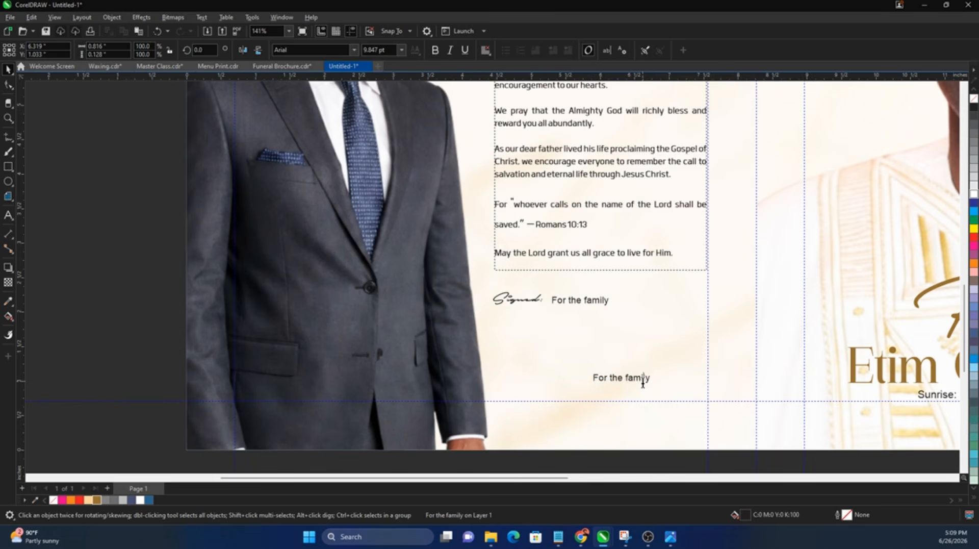
# Step: Replace the lower copy with a designer credit: the designer's name, 'Graphics:' and a contact phone number
pyautogui.doubleClick(643, 381)
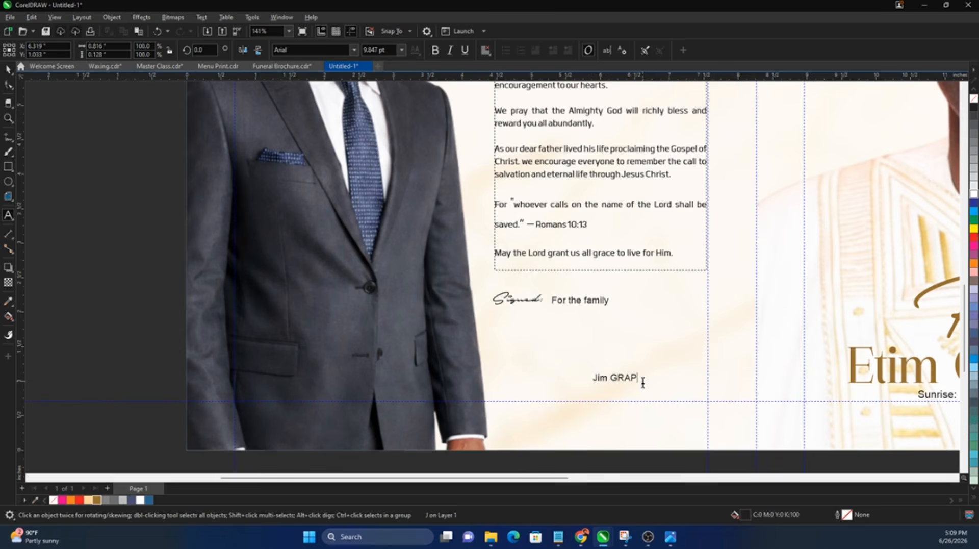
pyautogui.press('BackSpace')
pyautogui.press('BackSpace')
pyautogui.press('BackSpace')
pyautogui.press('BackSpace')
pyautogui.press('BackSpace')
pyautogui.press('BackSpace')
pyautogui.press('BackSpace')
pyautogui.press('BackSpace')
pyautogui.press('BackSpace')
pyautogui.press('BackSpace')
pyautogui.press('BackSpace')
pyautogui.press('BackSpace')
pyautogui.press('BackSpace')
pyautogui.press('BackSpace')
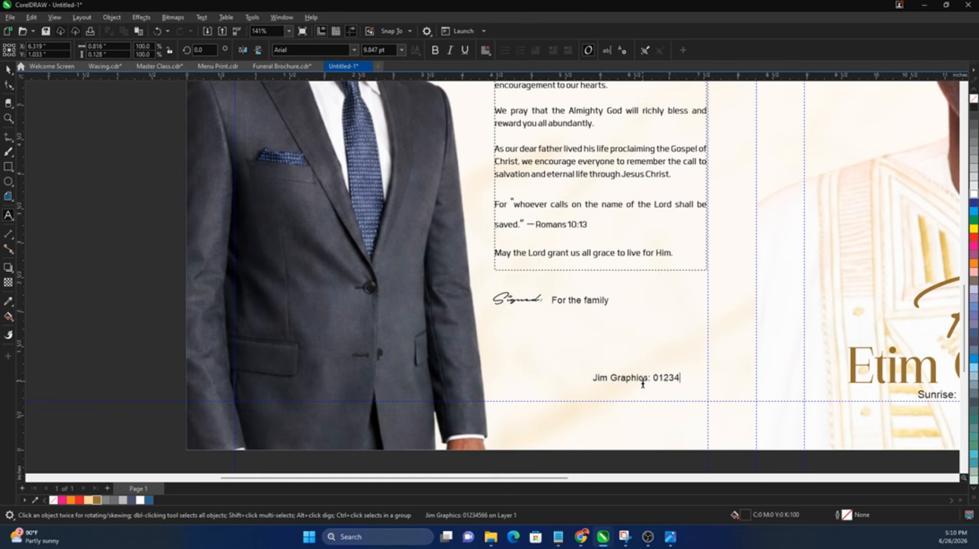
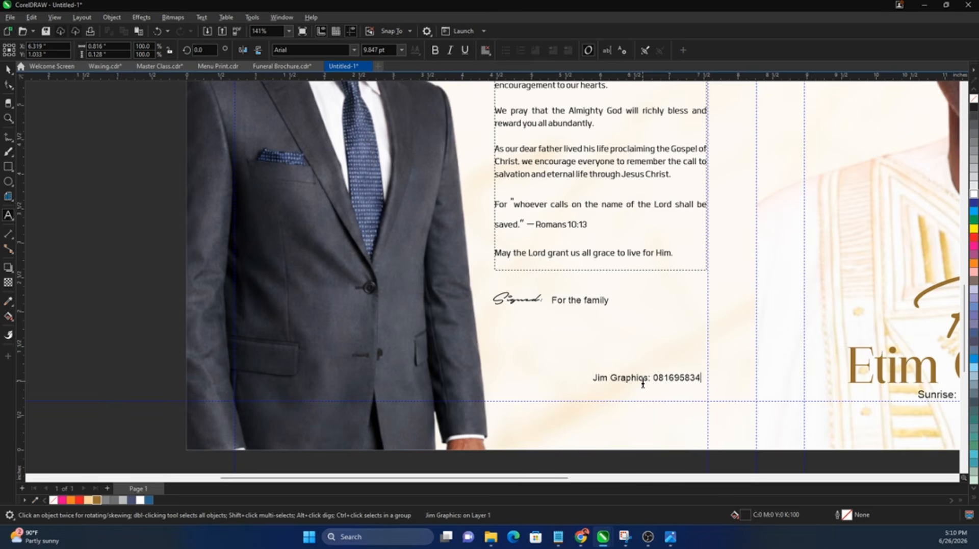
pyautogui.hotkey('ctrl', 'space')
# Step: Move the credit line to the panel's bottom edge and zoom to the whole page
pyautogui.moveTo(632, 385); pyautogui.dragTo(689, 435)
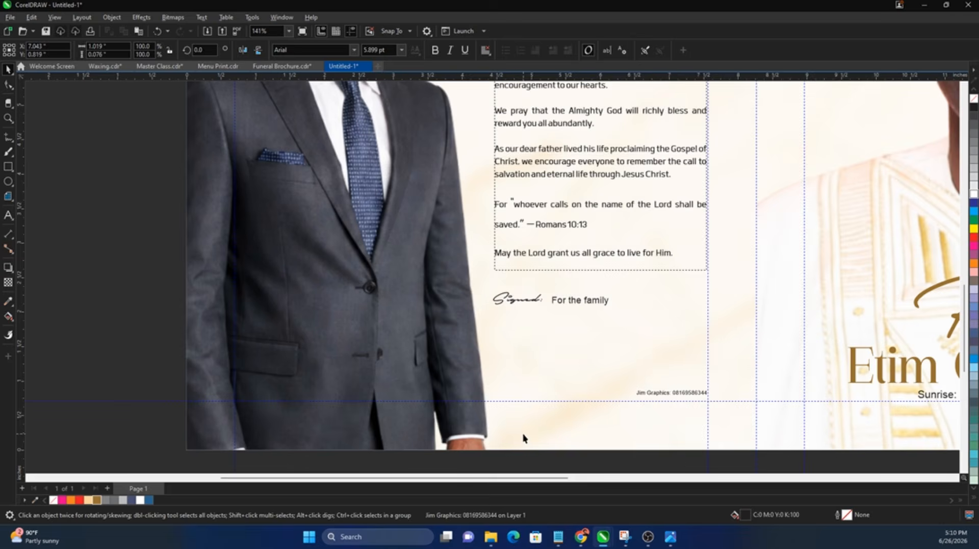
pyautogui.press('Escape')
pyautogui.hotkey('shift', 'F4')
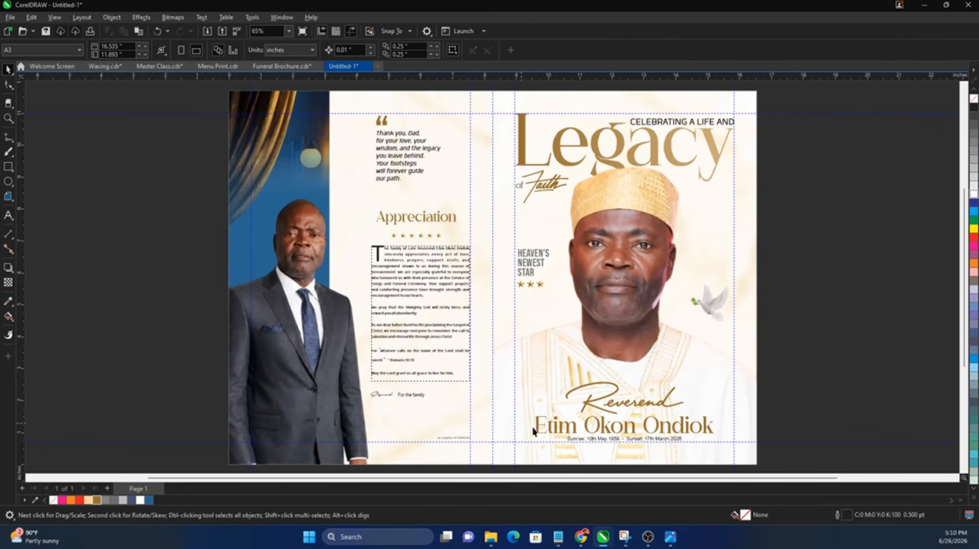
# Step: Draw a rectangle over the portrait's lower part filled with the eyedropped dark suit colour
pyautogui.click(8, 166)
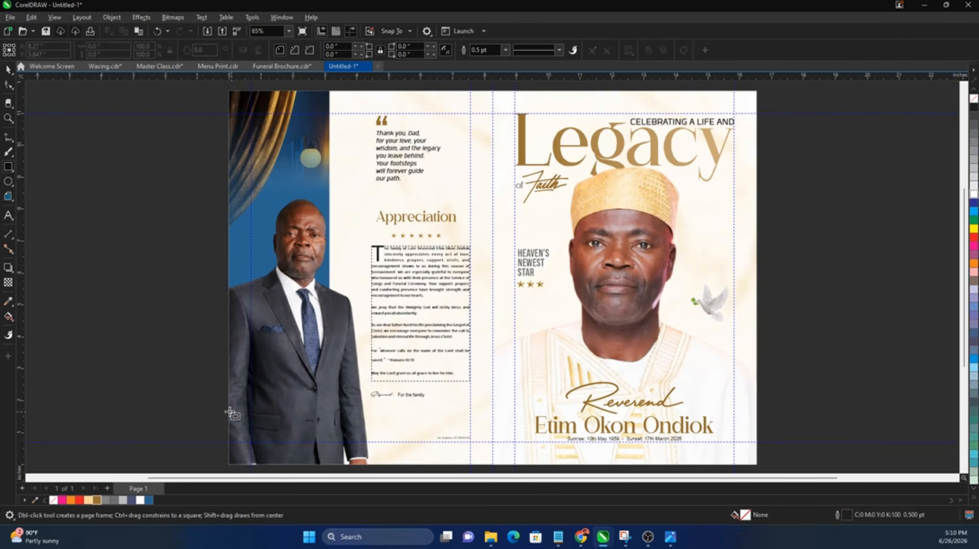
pyautogui.moveTo(230, 411); pyautogui.dragTo(367, 466)
pyautogui.press('space')
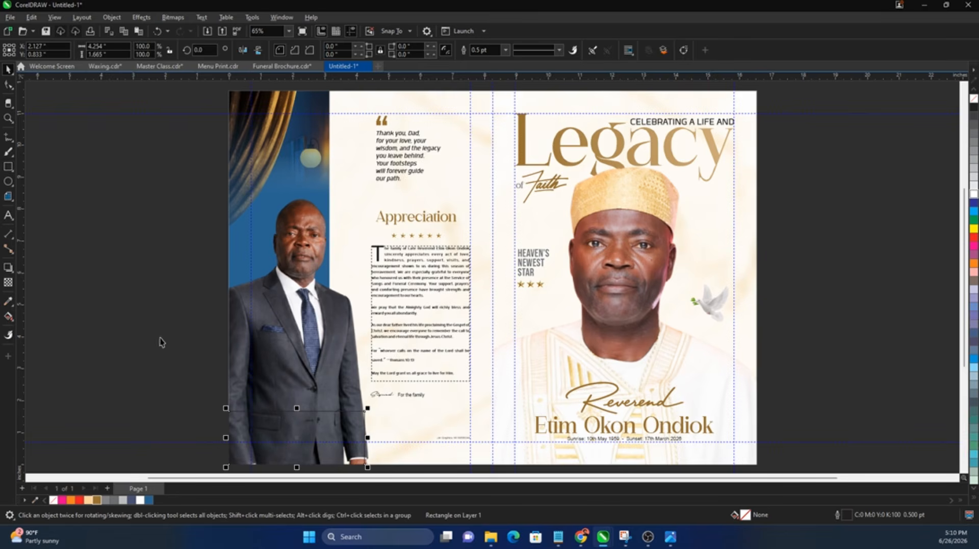
pyautogui.click(9, 300)
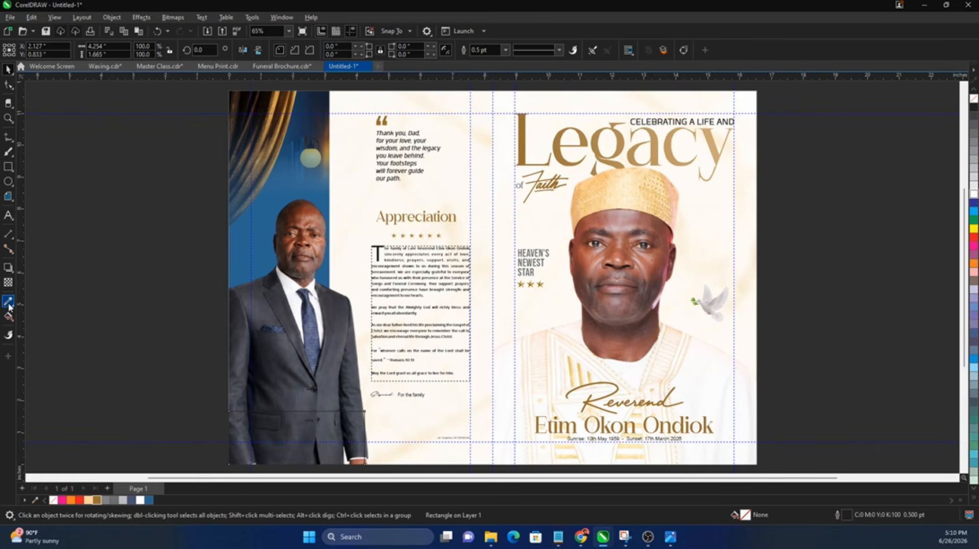
pyautogui.click(264, 365)
pyautogui.click(281, 428)
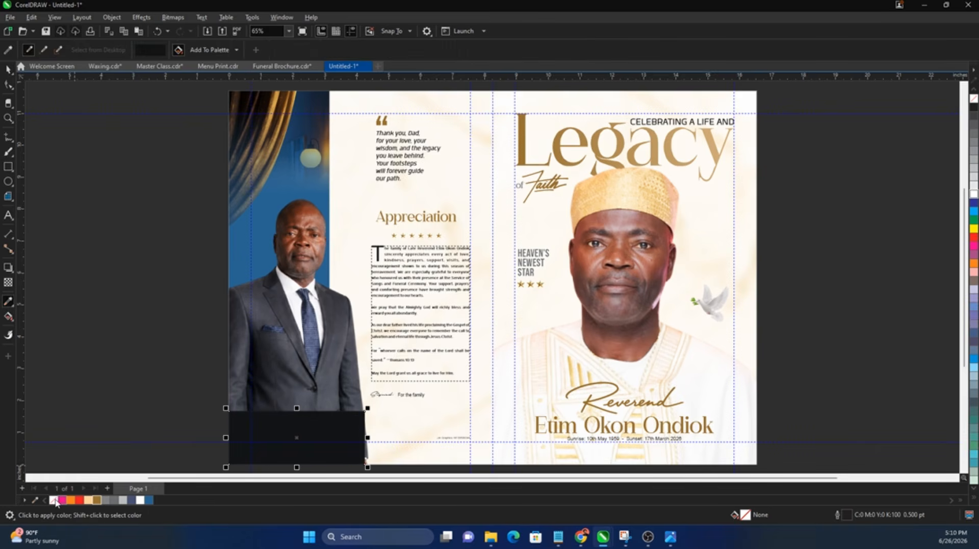
# Step: Give the rectangle a top-to-bottom fountain transparency and convert it to a bitmap
pyautogui.click(9, 281)
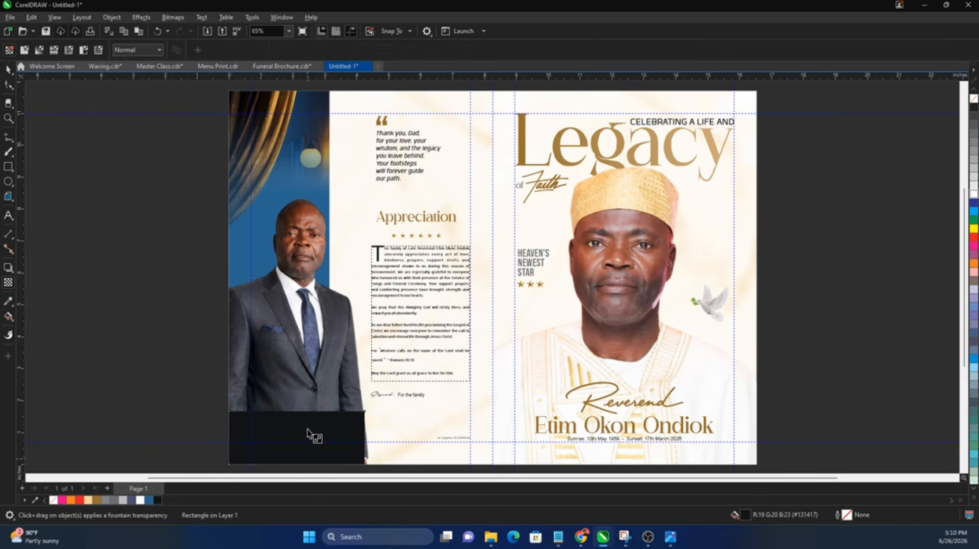
pyautogui.moveTo(307, 411); pyautogui.dragTo(307, 472)
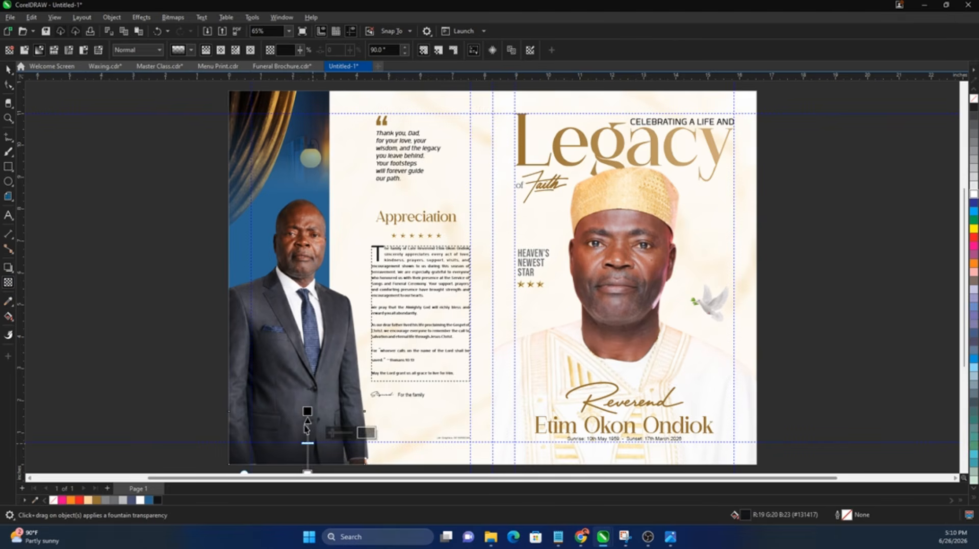
pyautogui.press('space')
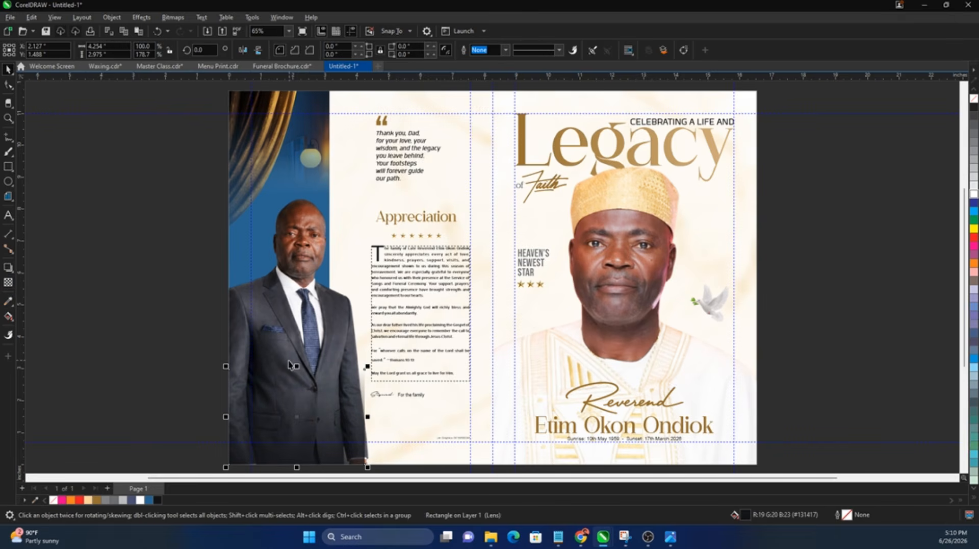
pyautogui.click(176, 18)
pyautogui.click(187, 31)
pyautogui.click(502, 322)
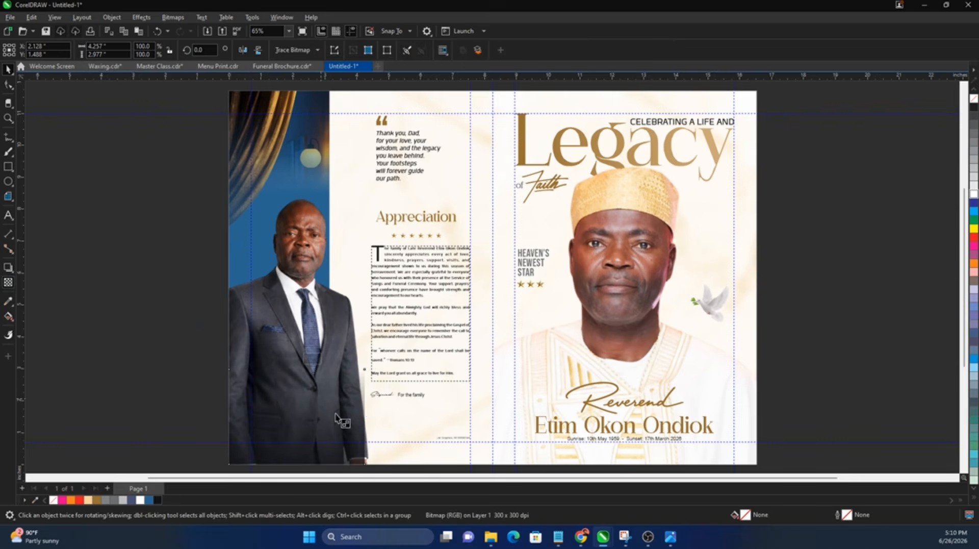
# Step: PowerClip the faded bitmap inside the back-panel portrait
pyautogui.press('space')
pyautogui.moveTo(341, 422); pyautogui.dragTo(363, 422)
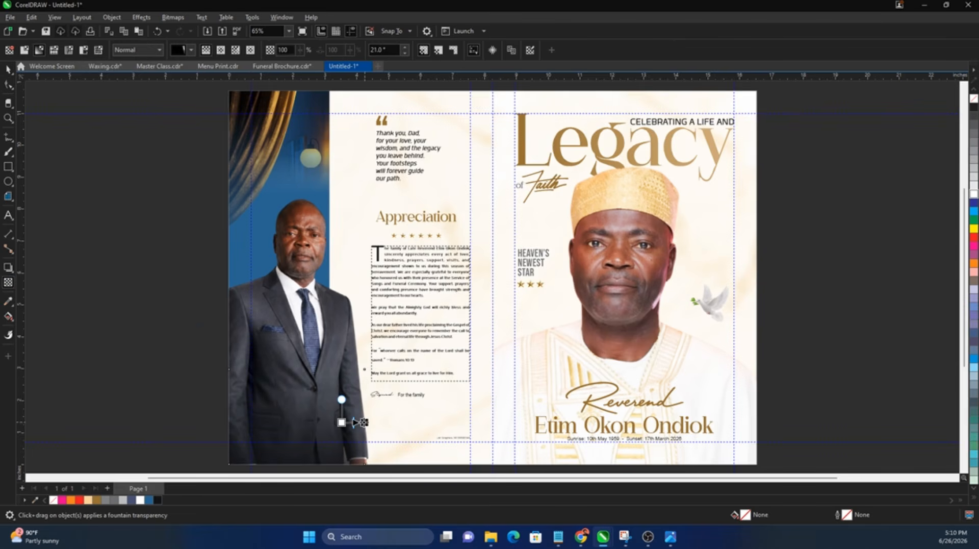
pyautogui.hotkey('ctrl', 'z')
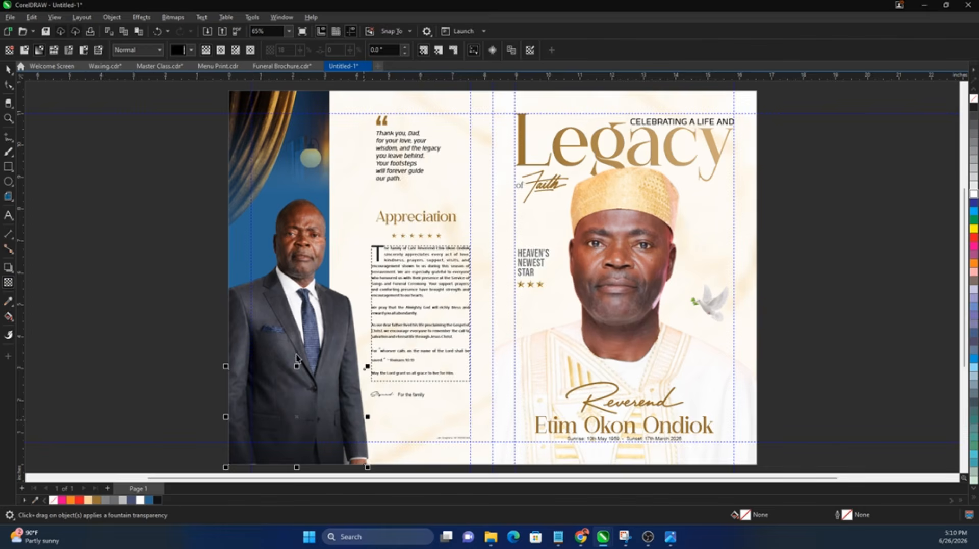
pyautogui.press('space')
pyautogui.rightClick(307, 411)
pyautogui.click(348, 255)
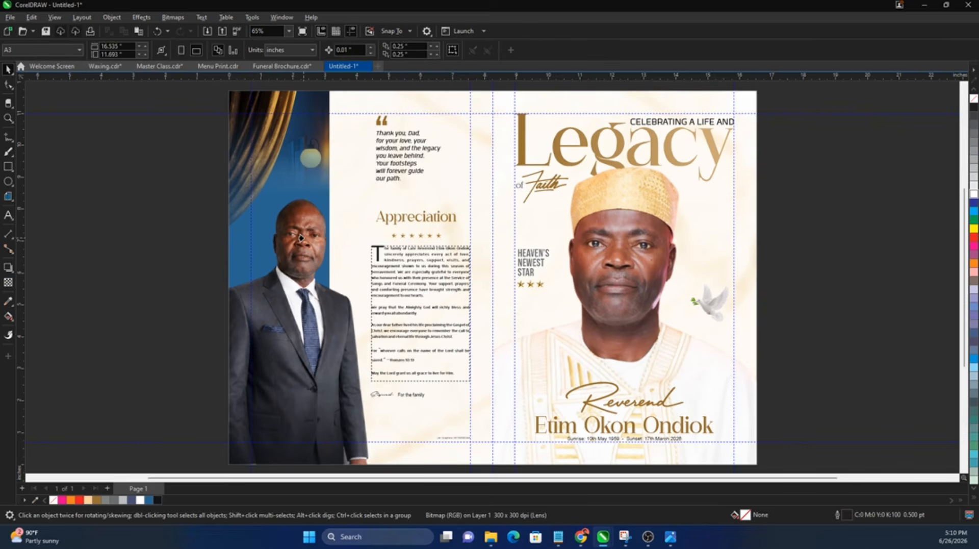
pyautogui.click(303, 238)
pyautogui.click(122, 307)
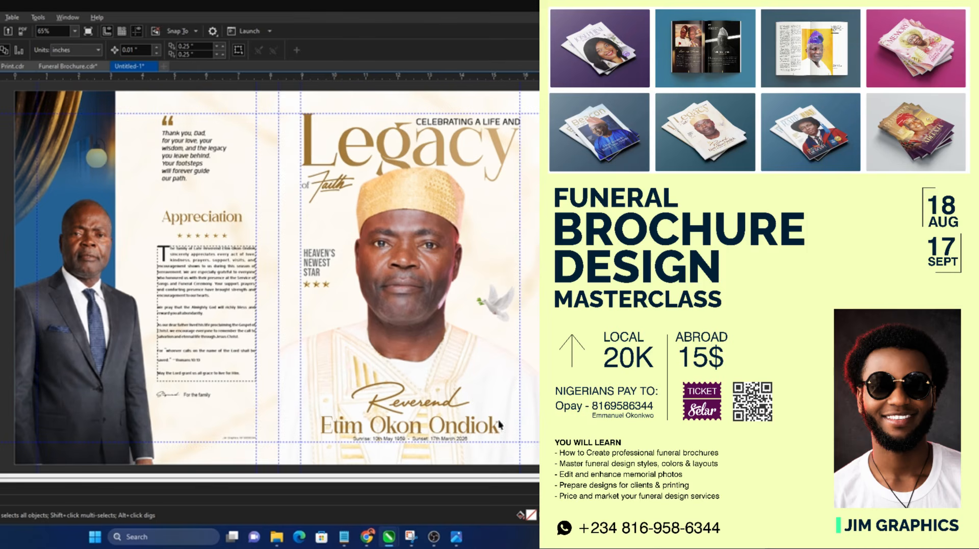
pyautogui.moveTo(397, 540)
pyautogui.click(489, 487)
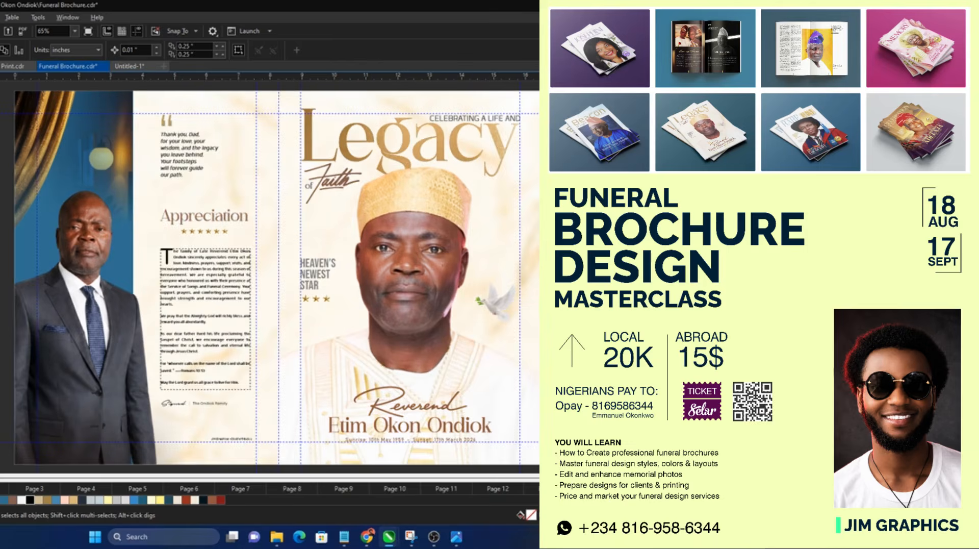
pyautogui.press('pagedown')
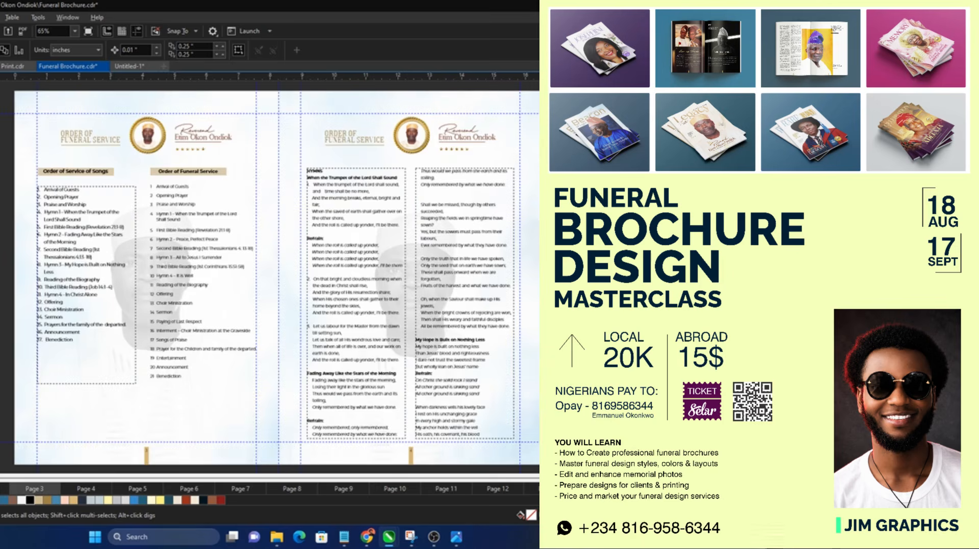
pyautogui.press('pagedown')
pyautogui.press('pagedown')
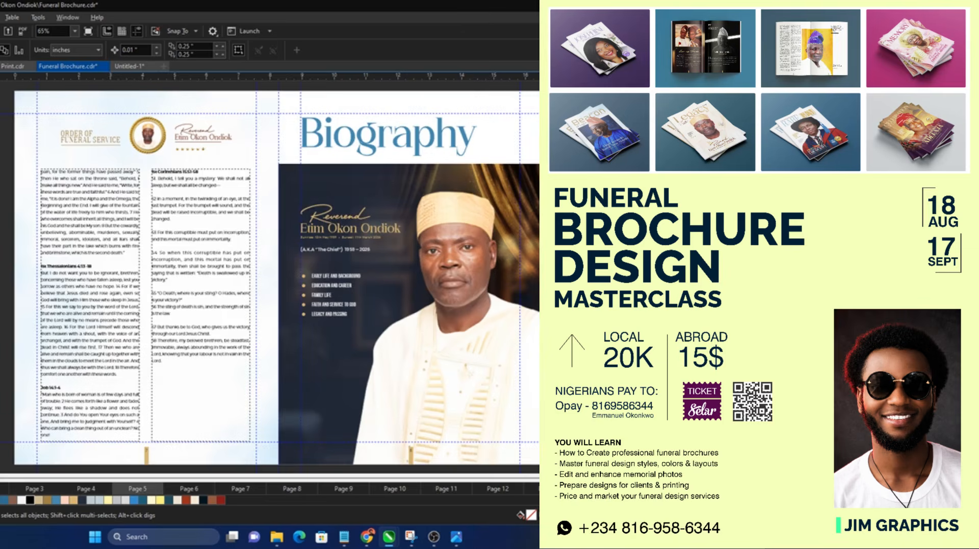
pyautogui.press('pagedown')
pyautogui.press('pagedown')
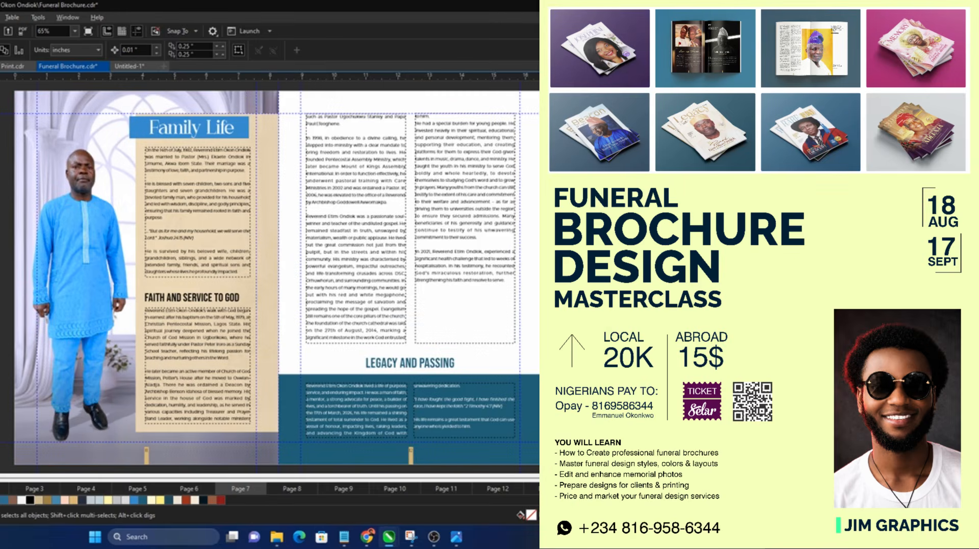
pyautogui.press('pagedown')
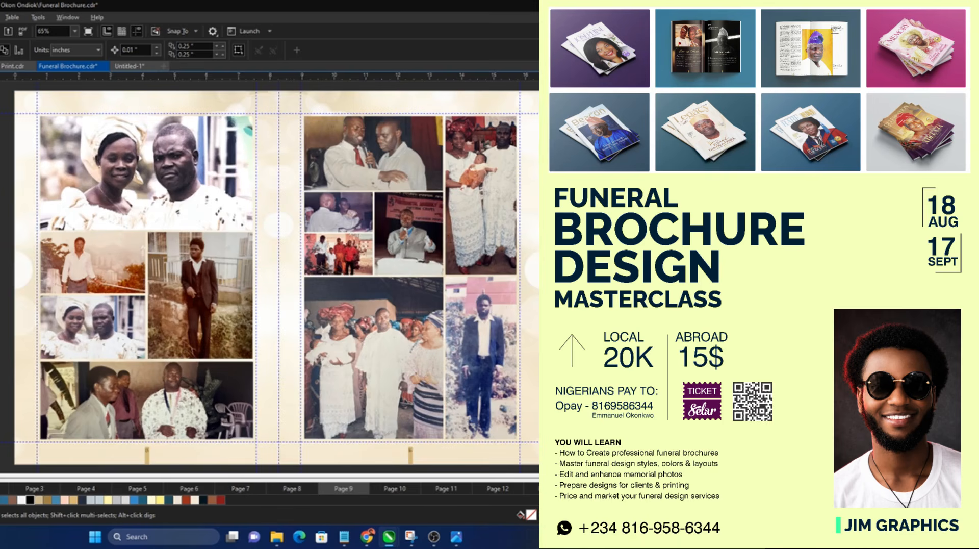
pyautogui.press('pagedown')
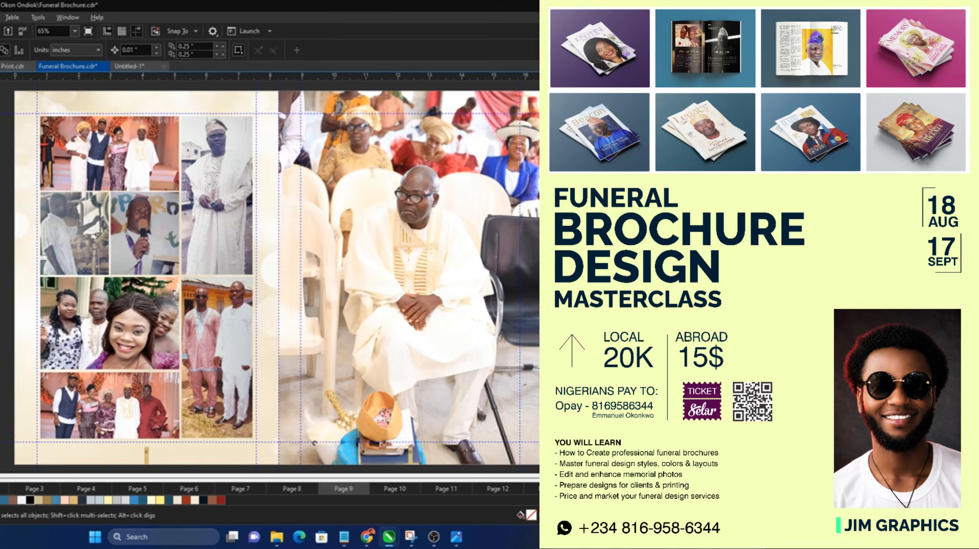
pyautogui.press('pagedown')
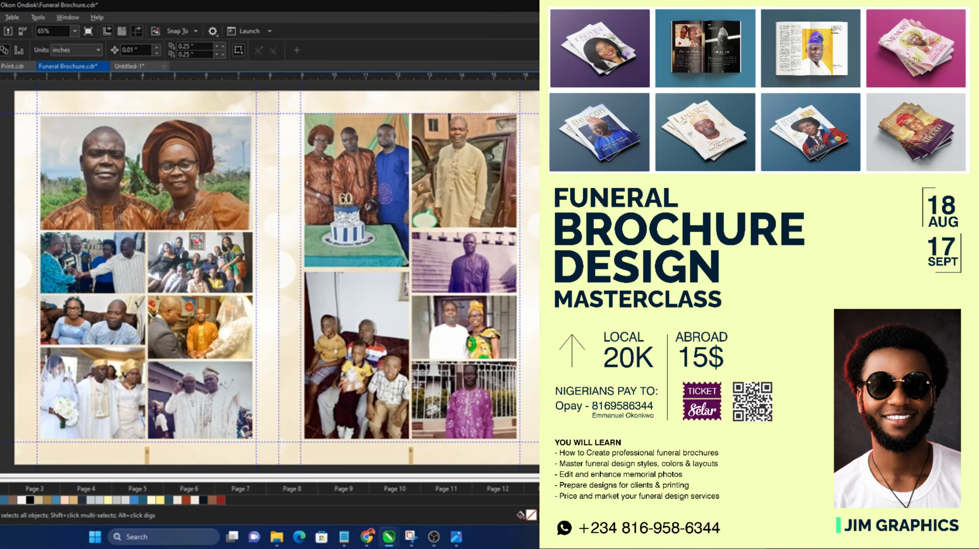
pyautogui.press('pagedown')
pyautogui.press('pagedown')
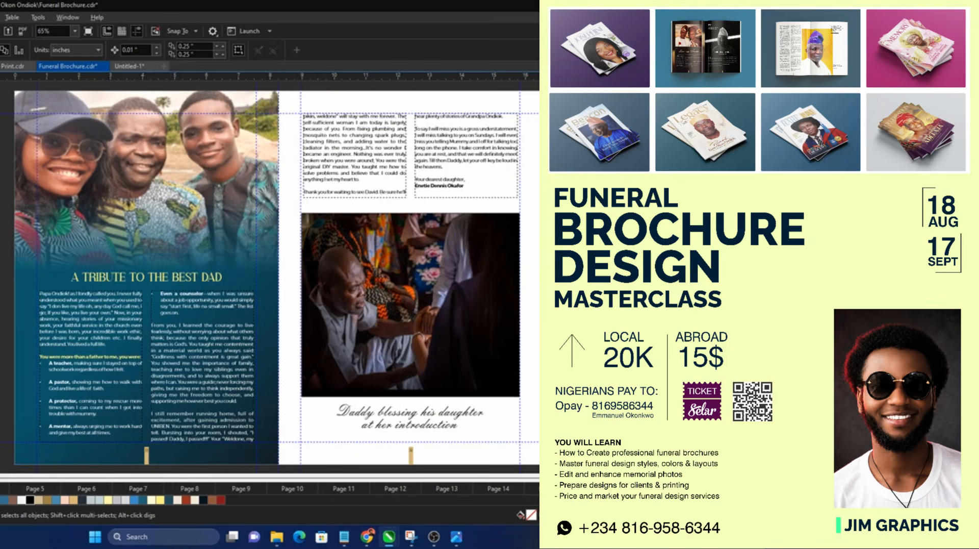
pyautogui.press('pageup')
pyautogui.press('pagedown')
pyautogui.press('pagedown')
pyautogui.press('pagedown')
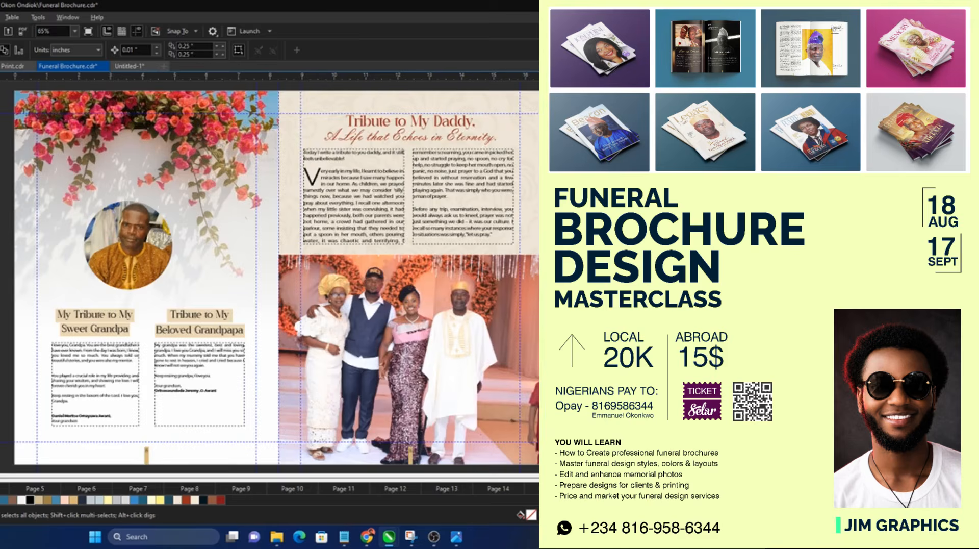
pyautogui.press('pagedown')
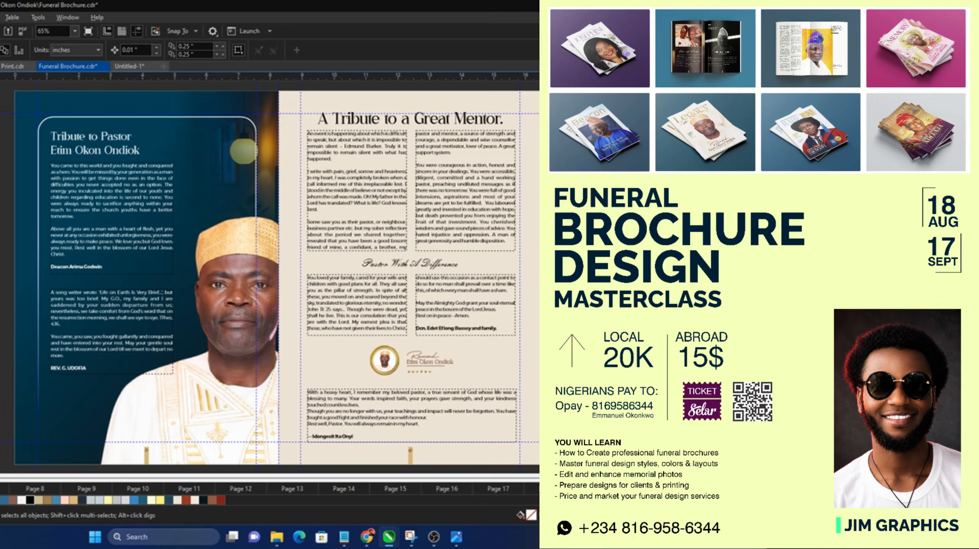
pyautogui.click(130, 66)
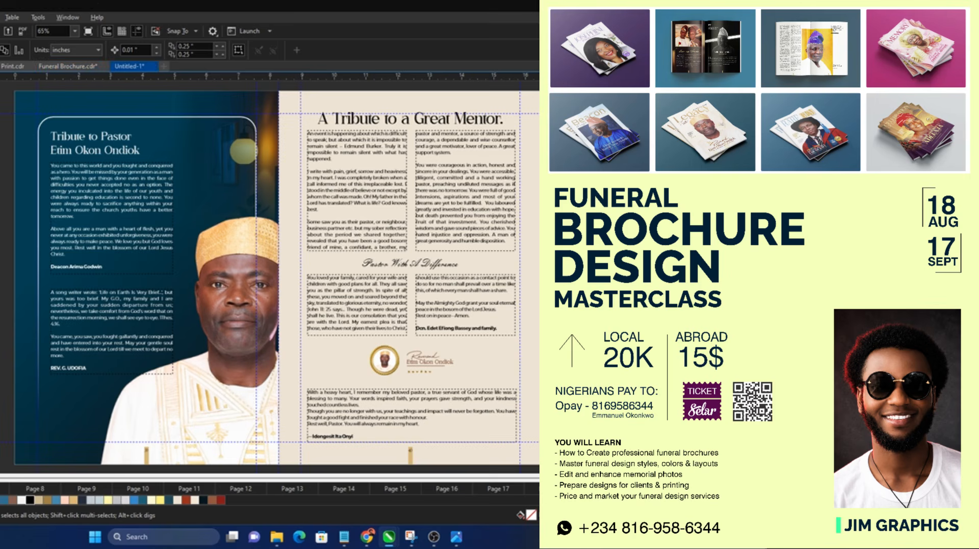